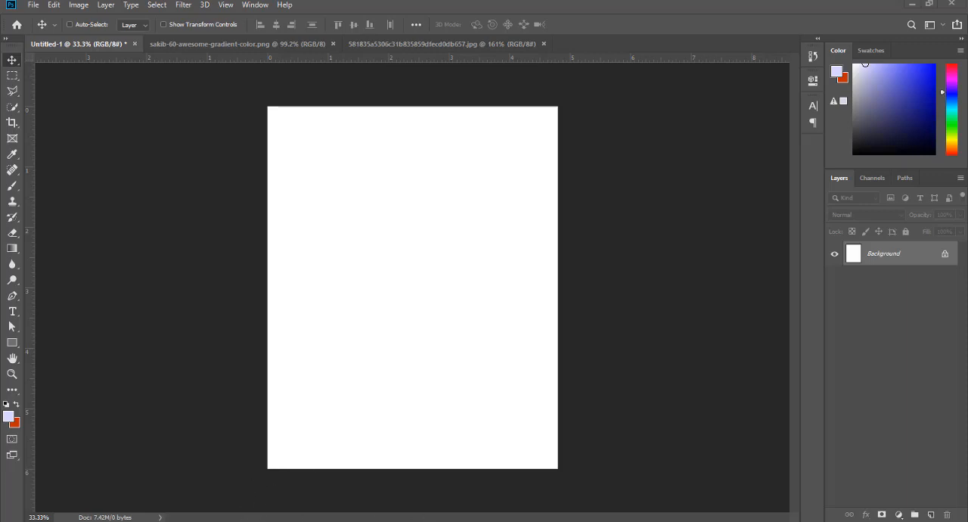
- Switch to the Opera browser, open the Inc. article about Burger King's new slogan from the search results and skim it
left_click(237, 520)
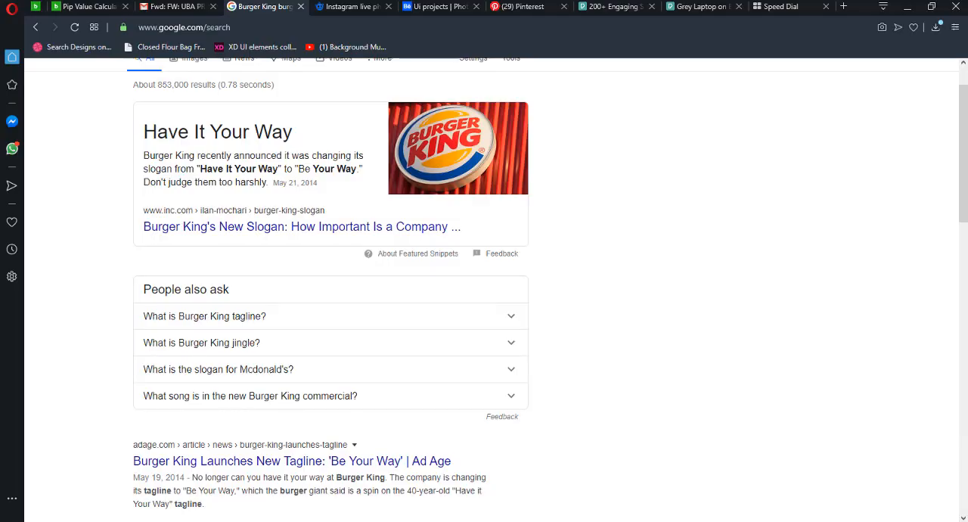
scroll(409, 219, "up", 1)
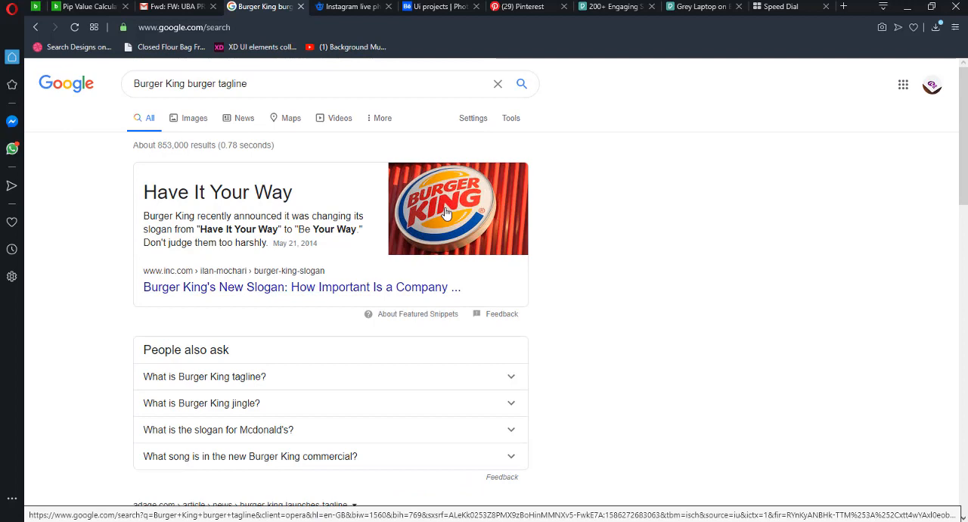
left_click(198, 295)
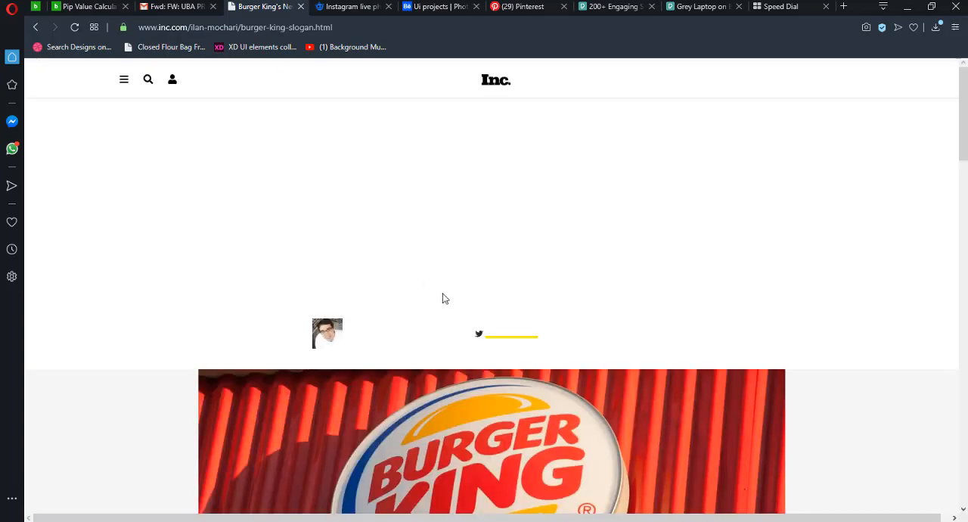
scroll(523, 344, "down", 6)
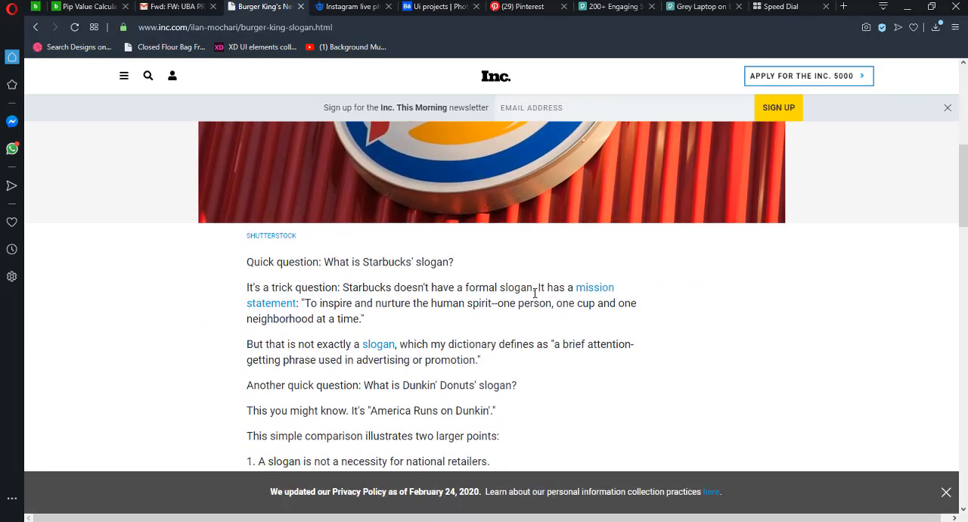
scroll(515, 291, "down", 2)
scroll(453, 280, "up", 2)
scroll(481, 266, "up", 1)
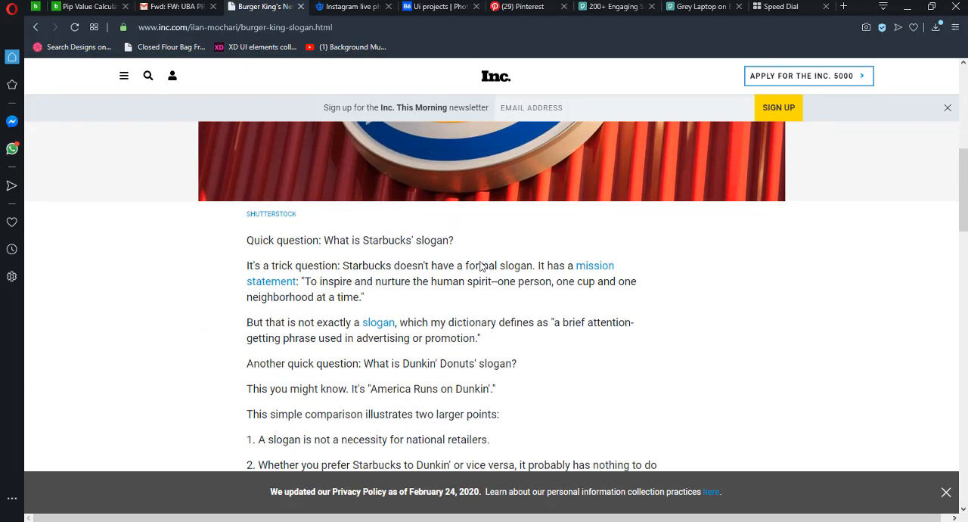
scroll(481, 266, "up", 2)
scroll(484, 357, "down", 1)
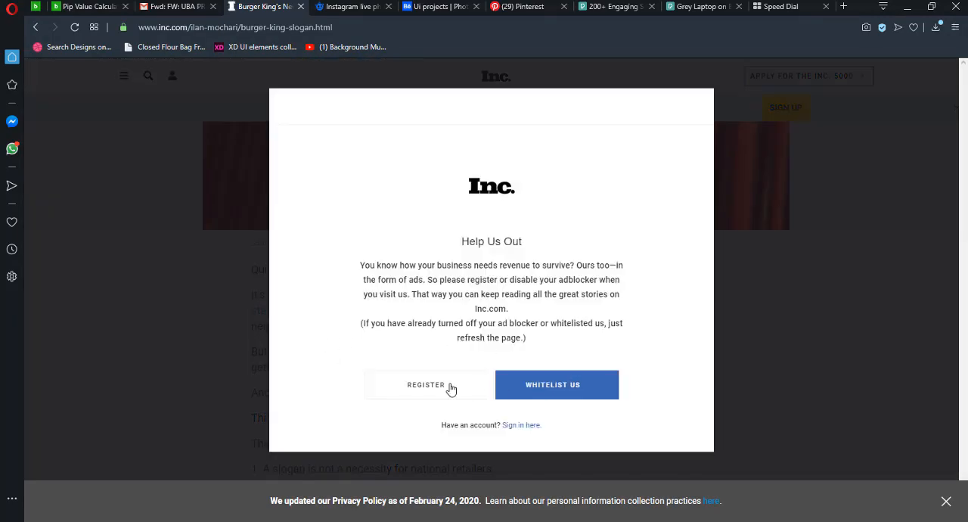
- Go back to Google and search for "burger king burger tagline"
key("alt+Left")
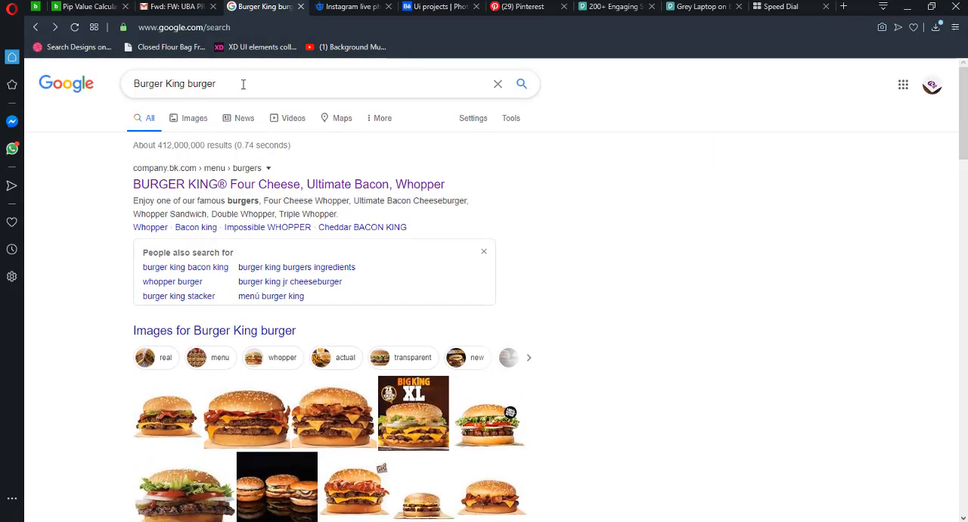
left_click(242, 84)
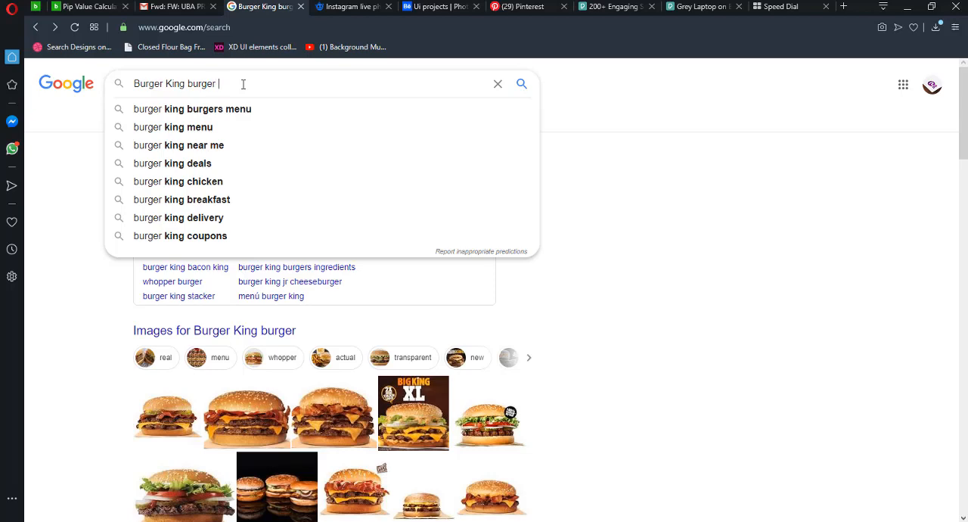
type("tage")
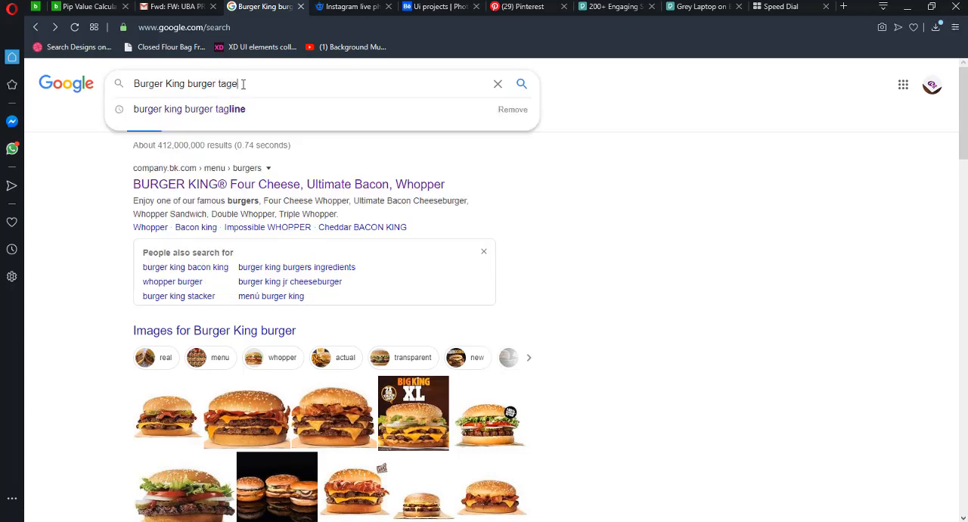
key("BackSpace")
key("Down")
key("Return")
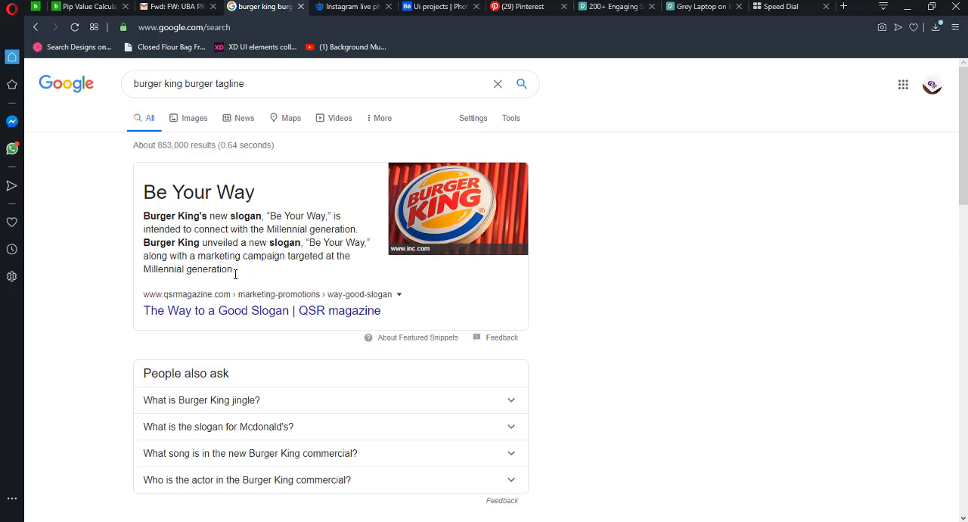
- Open the Ad Age article on Burger King's new tagline from the results and decline its notification request
scroll(243, 310, "down", 3)
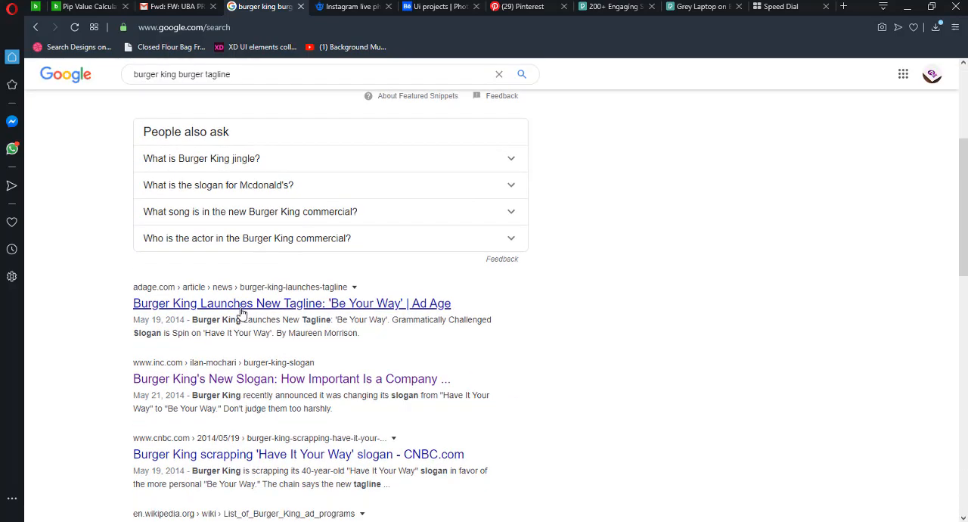
left_click(260, 309)
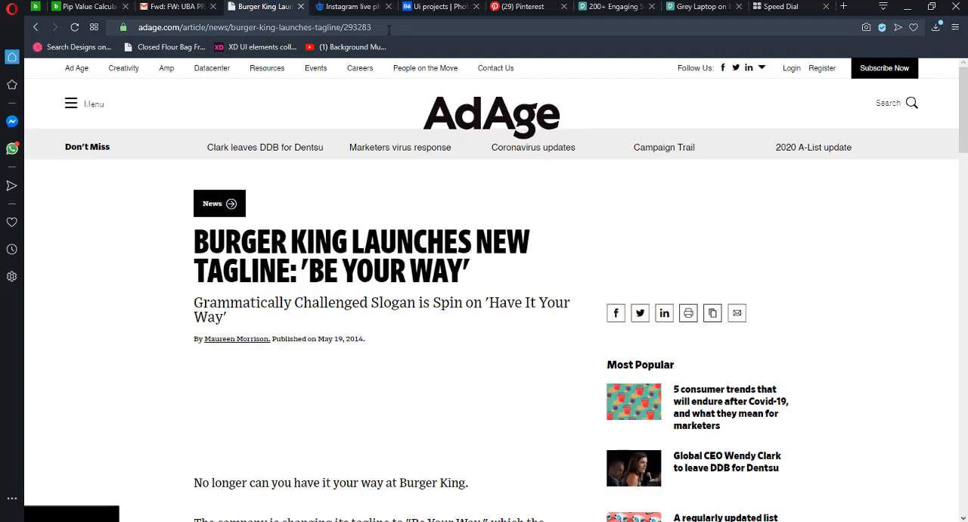
scroll(401, 320, "down", 4)
scroll(344, 276, "up", 4)
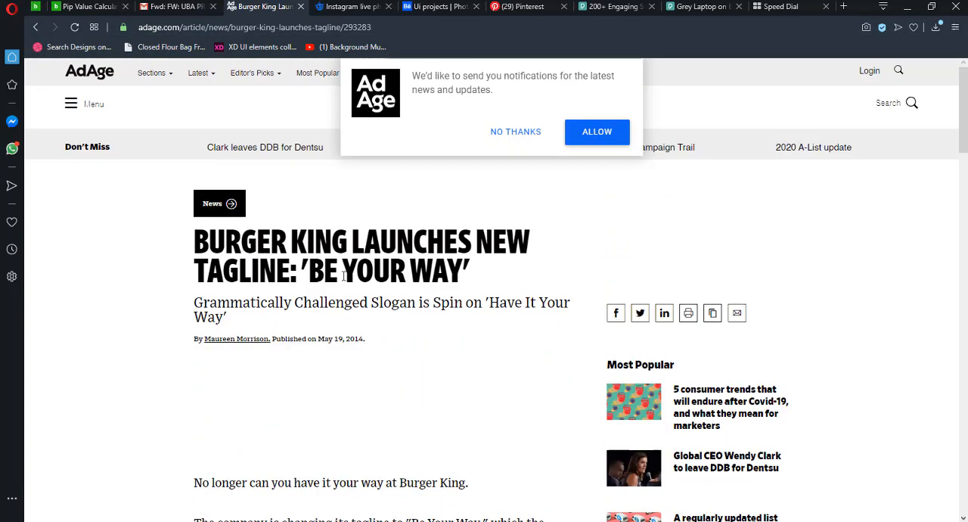
left_click(502, 136)
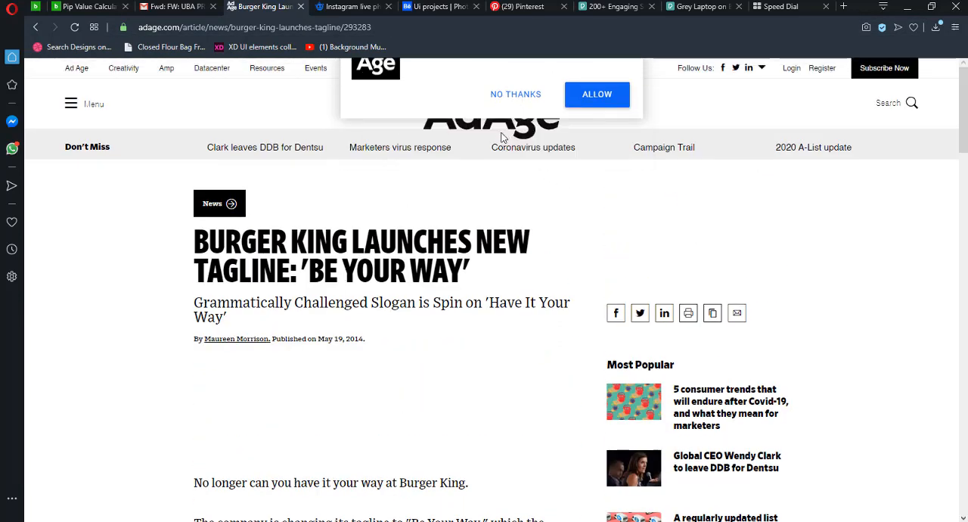
- Read through the Ad Age article for the Burger King taglines and the reasons for the change
scroll(419, 336, "down", 13)
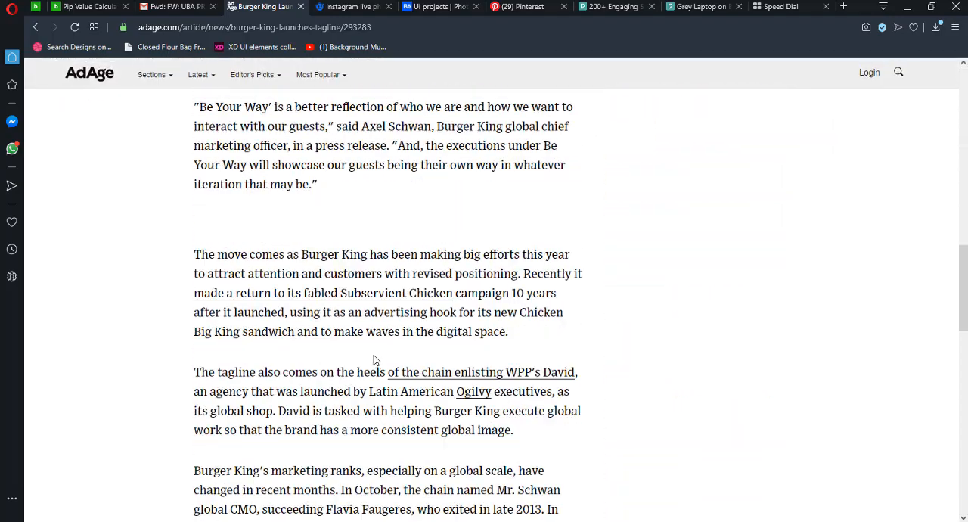
scroll(372, 359, "up", 13)
scroll(342, 322, "down", 2)
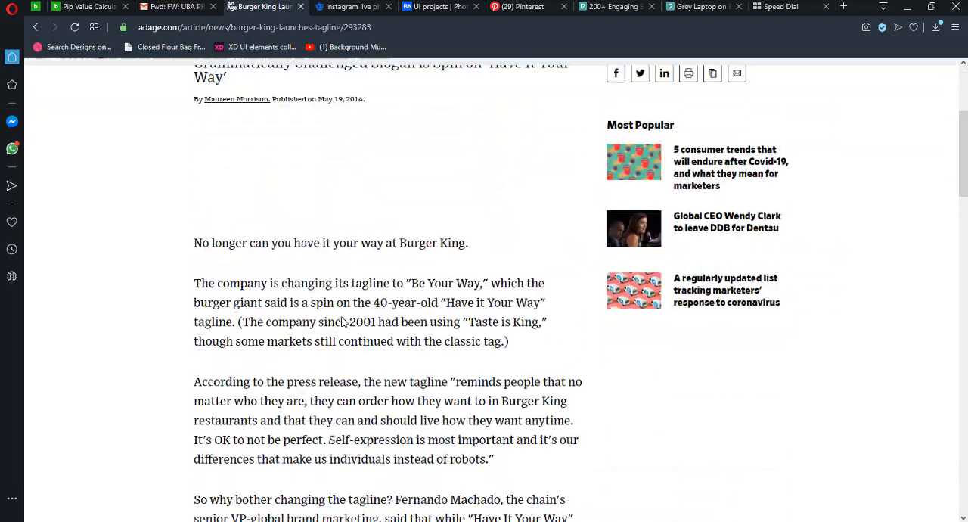
scroll(343, 321, "down", 8)
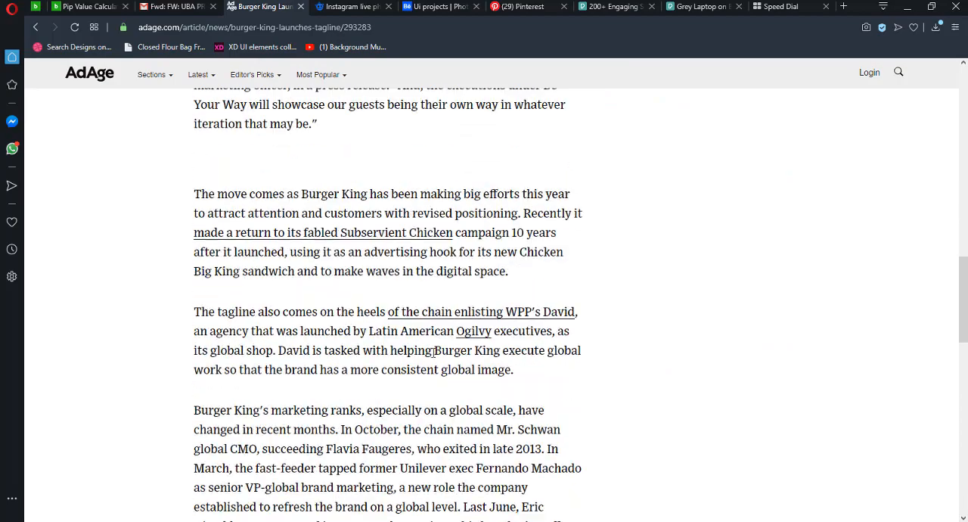
scroll(350, 354, "down", 5)
scroll(432, 325, "up", 15)
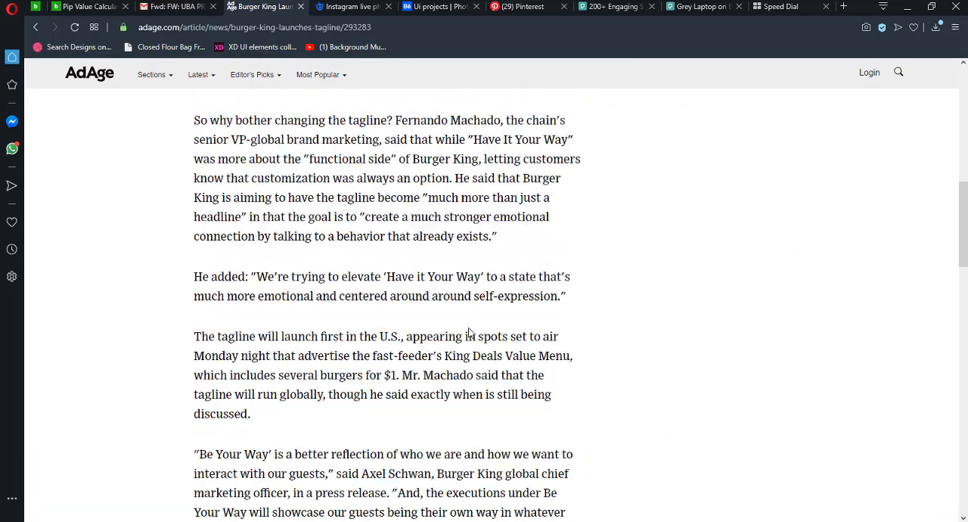
scroll(427, 373, "down", 1)
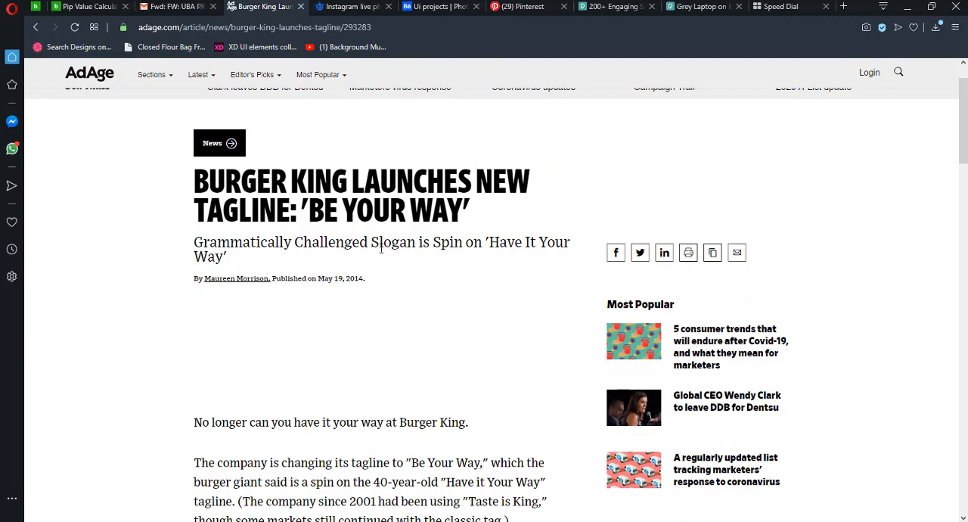
scroll(427, 269, "down", 1)
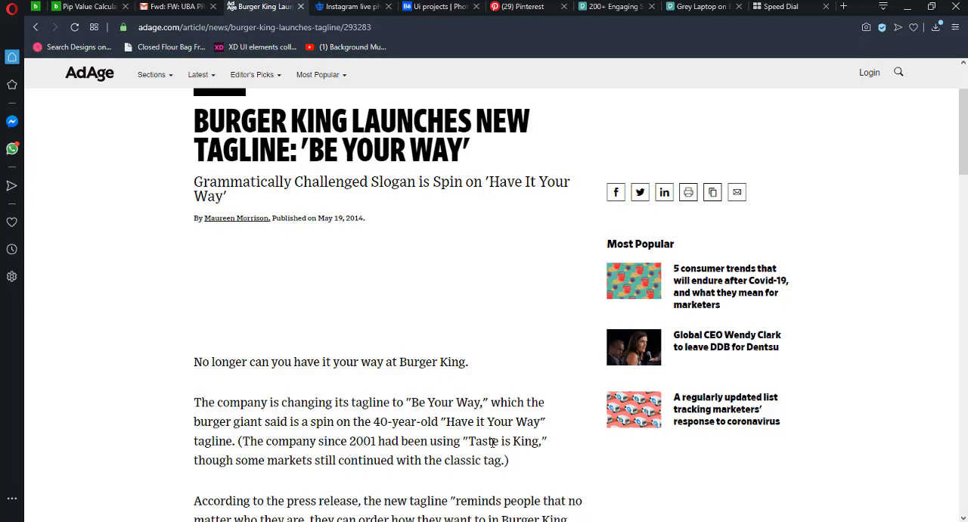
scroll(469, 431, "down", 1)
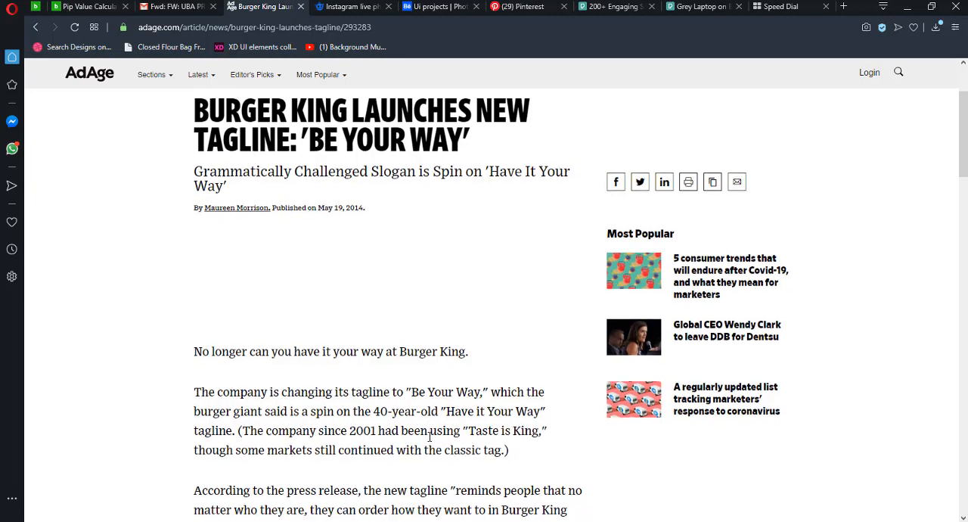
scroll(455, 416, "up", 1)
scroll(472, 419, "down", 2)
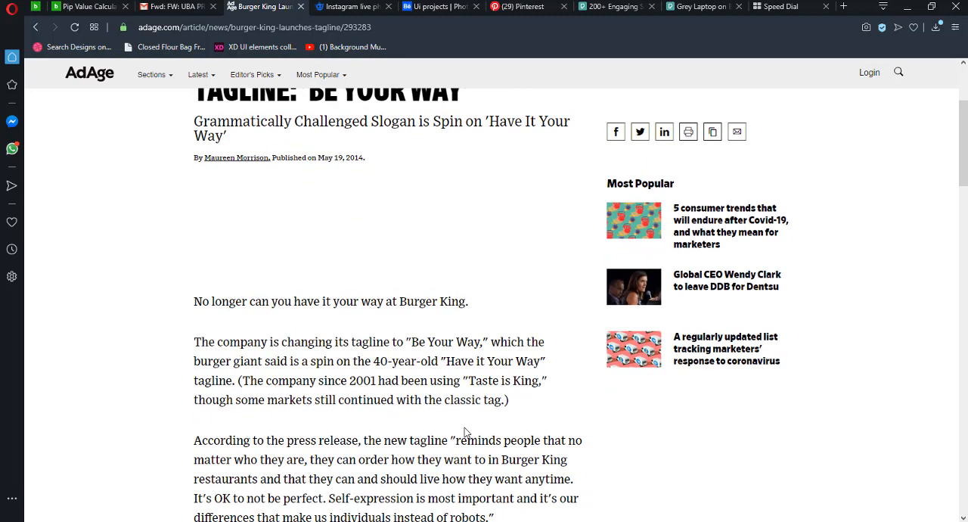
scroll(468, 396, "up", 2)
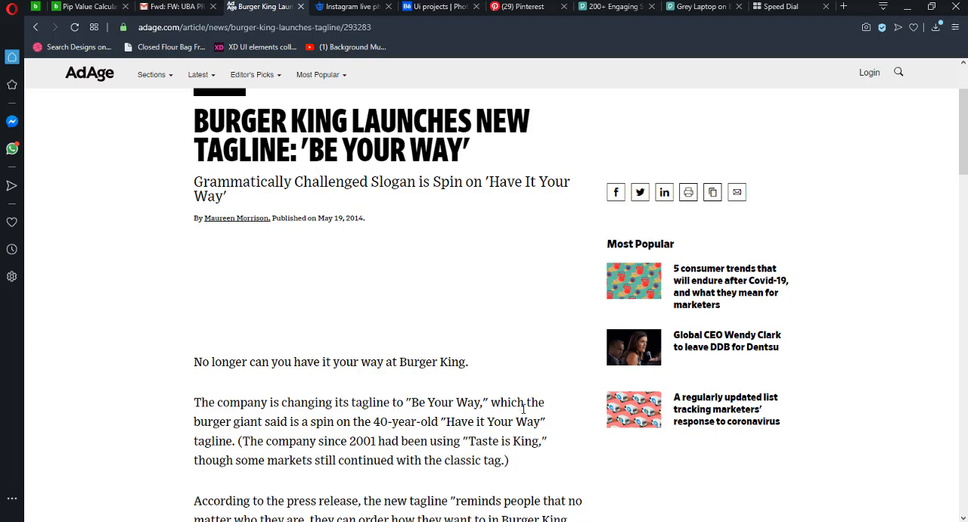
- Highlight the article paragraph that names the old and new Burger King taglines, then clear the selection
left_click_drag(194, 401, 511, 460)
left_click(465, 439)
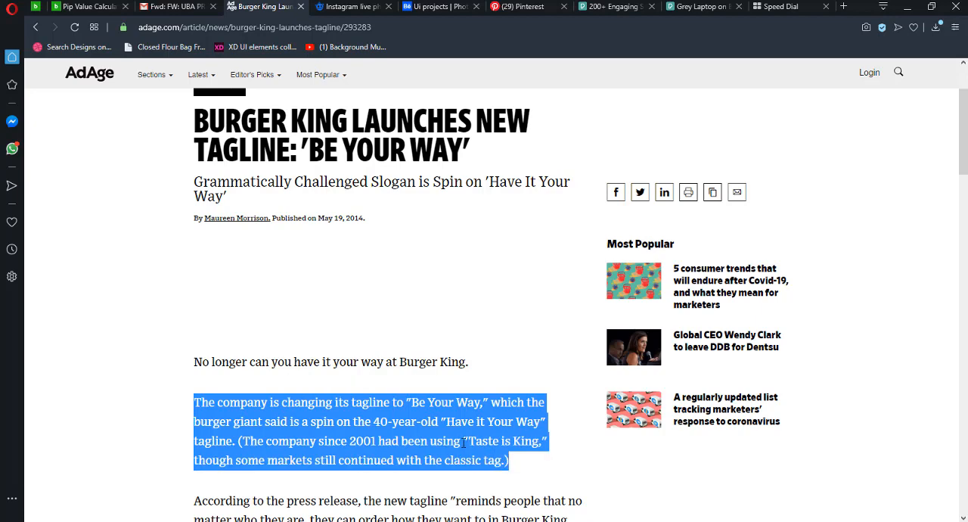
left_click_drag(490, 402, 513, 461)
left_click(497, 419)
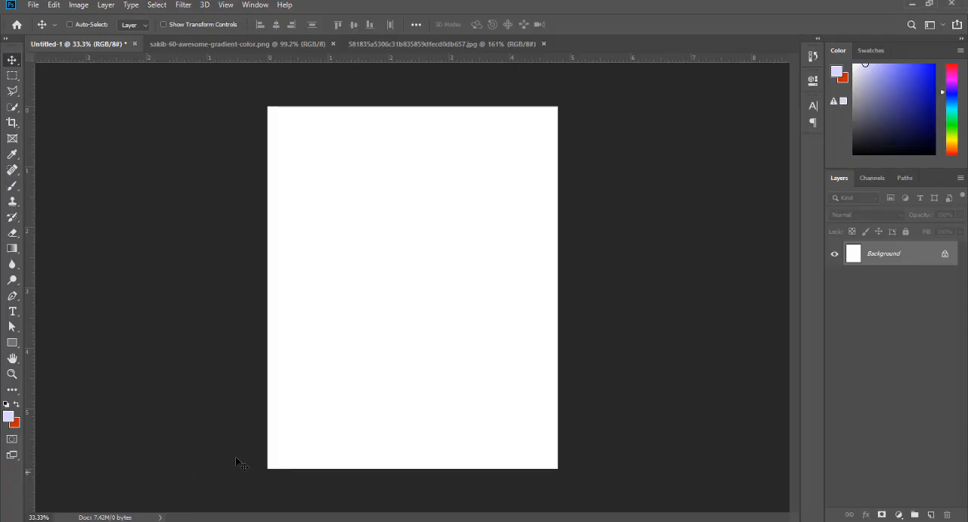
- Switch to Photoshop and create a new white RGB document 5 inches wide and 6 inches high at 300 pixels/inch
left_click(151, 474)
key("ctrl+n")
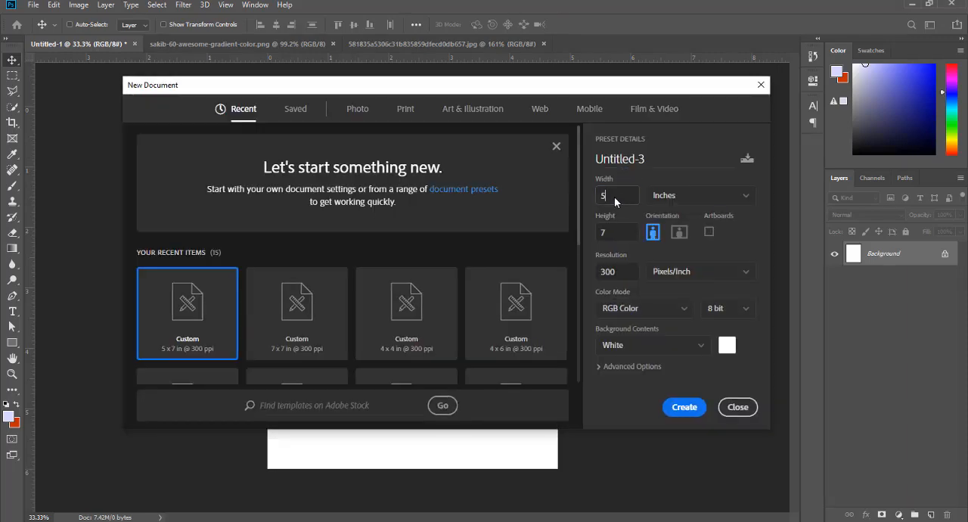
left_click_drag(615, 196, 594, 198)
left_click_drag(613, 232, 588, 238)
type("6")
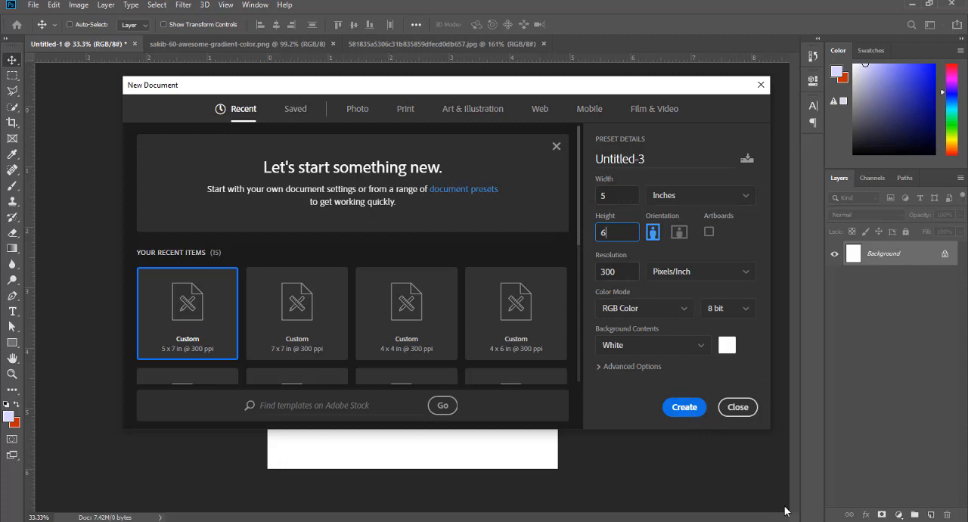
left_click(678, 410)
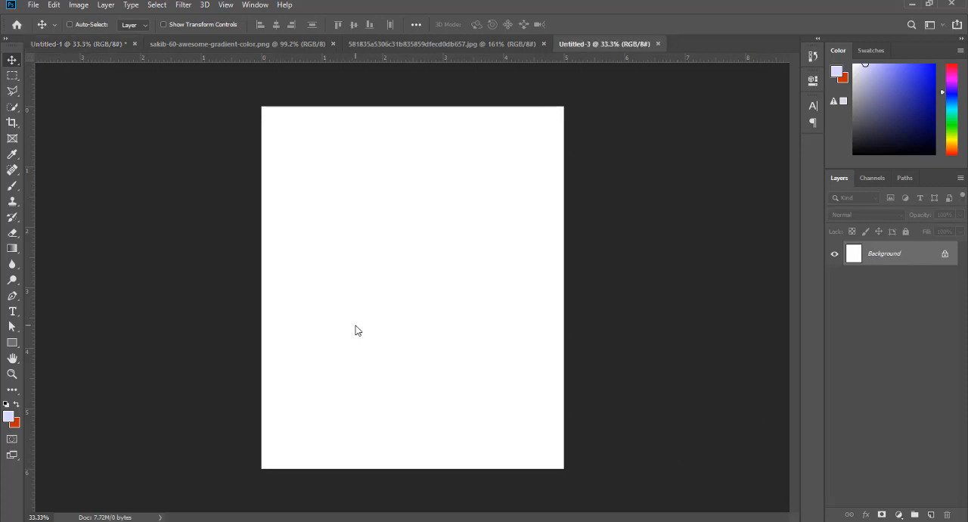
- Check the color swatches in the sakib-60-awesome-gradient-color.png document and return to the new blank document
scroll(409, 227, "up", 1)
scroll(410, 230, "down", 1)
left_click(264, 47)
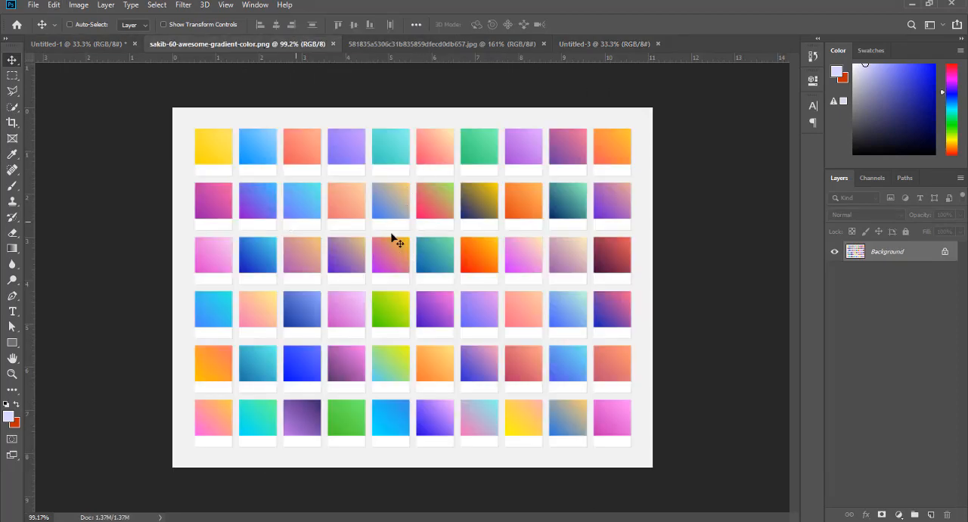
left_click(577, 46)
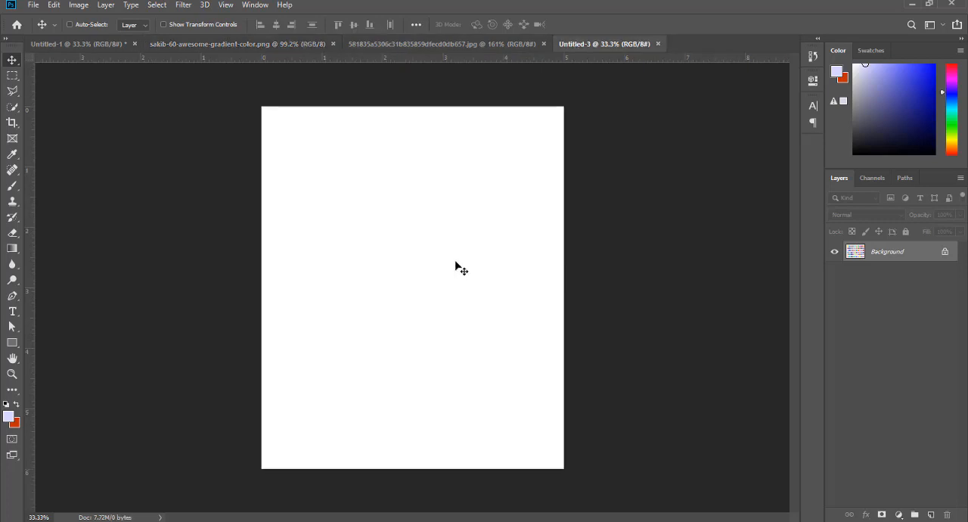
- Switch to File Explorer, check the Documents and Desktop folders, and open the Downloads folder
mouse_move(152, 488)
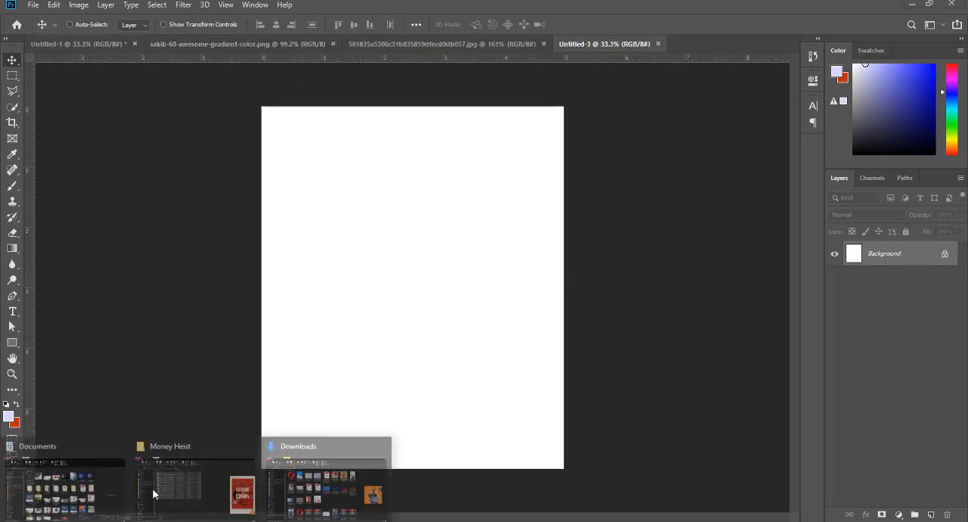
left_click(68, 484)
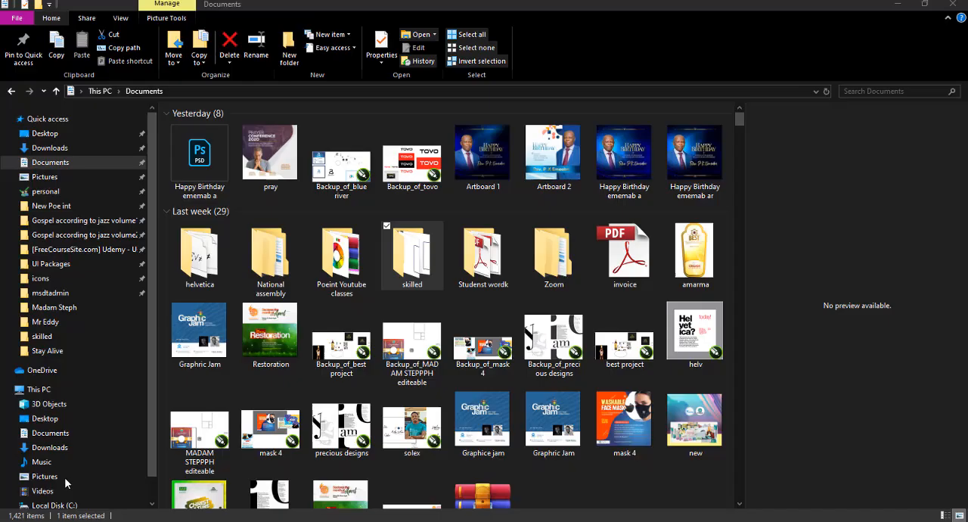
left_click(45, 133)
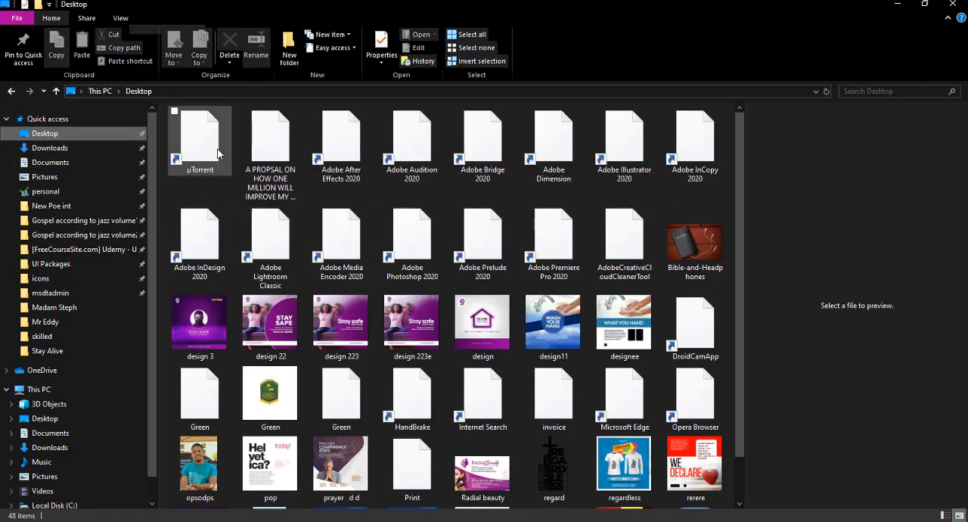
left_click(50, 148)
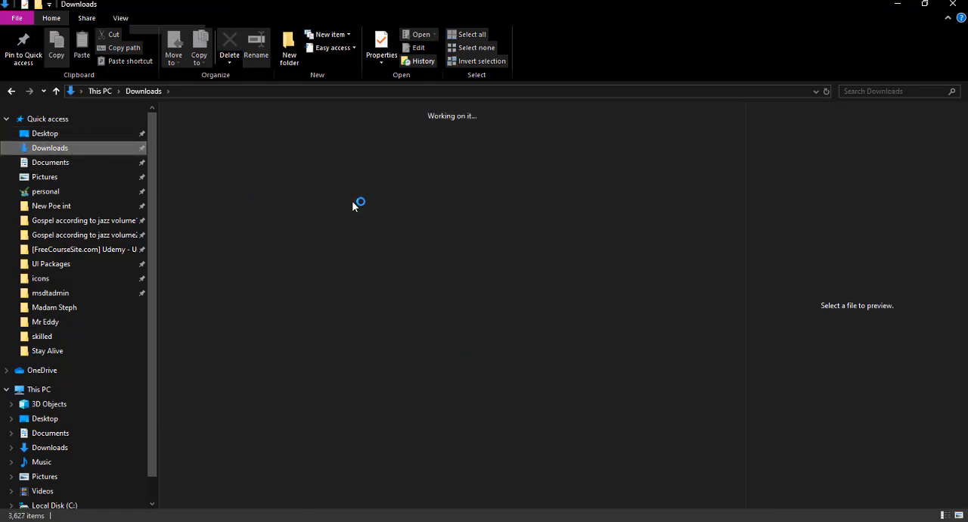
- Open 0.png from the Downloads folder in Photoshop and inspect its logos up close
left_click_drag(198, 155, 689, 42)
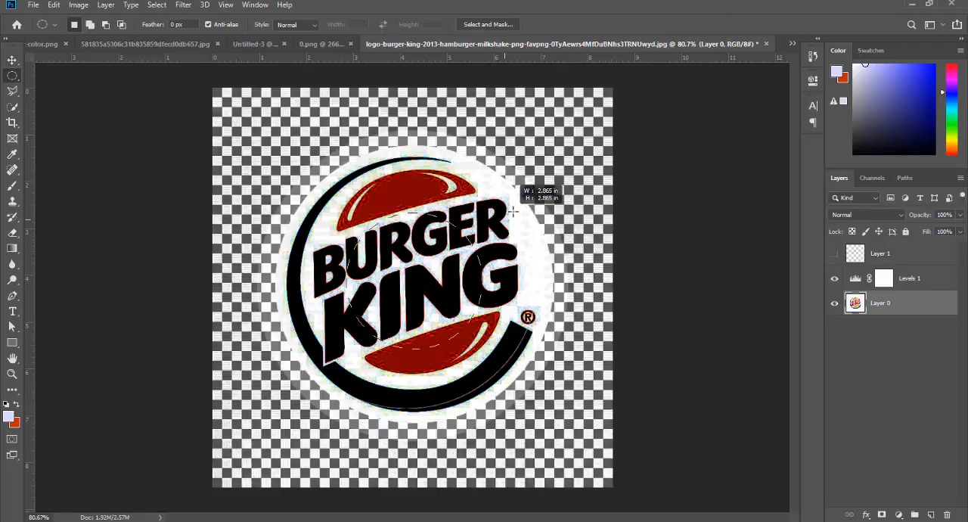
left_click_drag(513, 210, 609, 143)
- Mask Layer 0 to a circular selection around the Burger King logo and delete the Levels 1 adjustment layer
left_click_drag(447, 153, 449, 161)
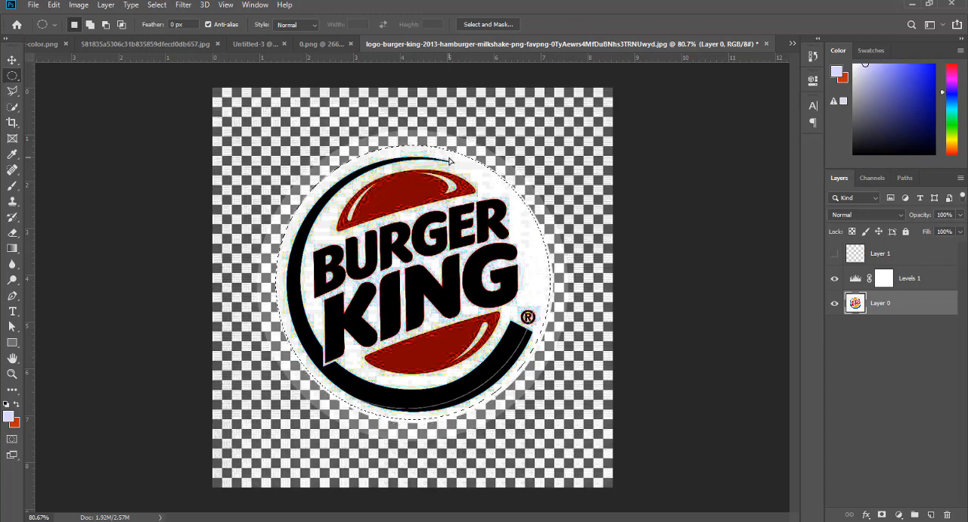
left_click(881, 514)
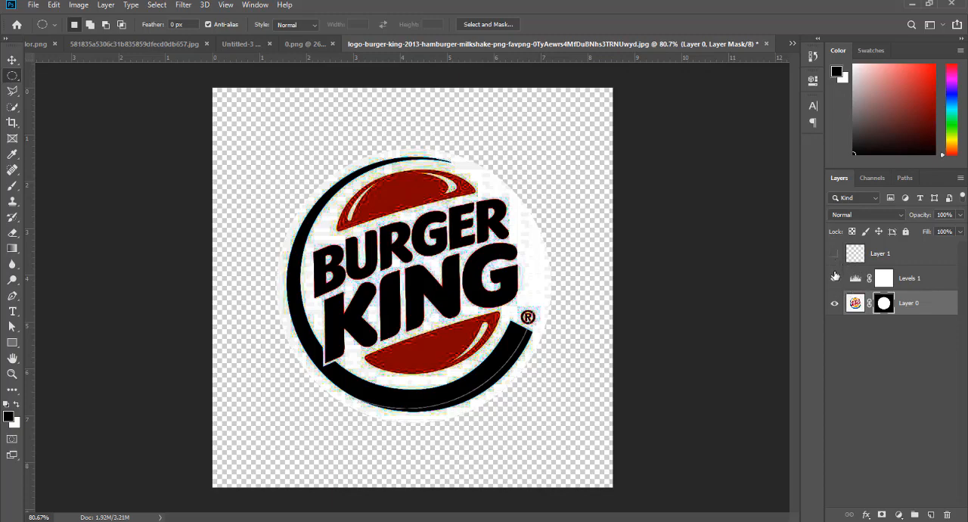
left_click(834, 278)
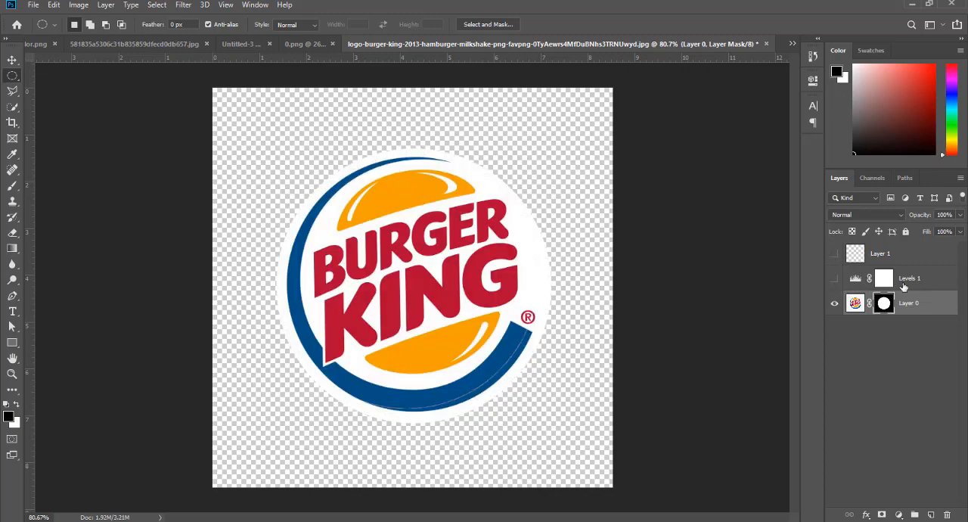
left_click(906, 279)
key("Delete")
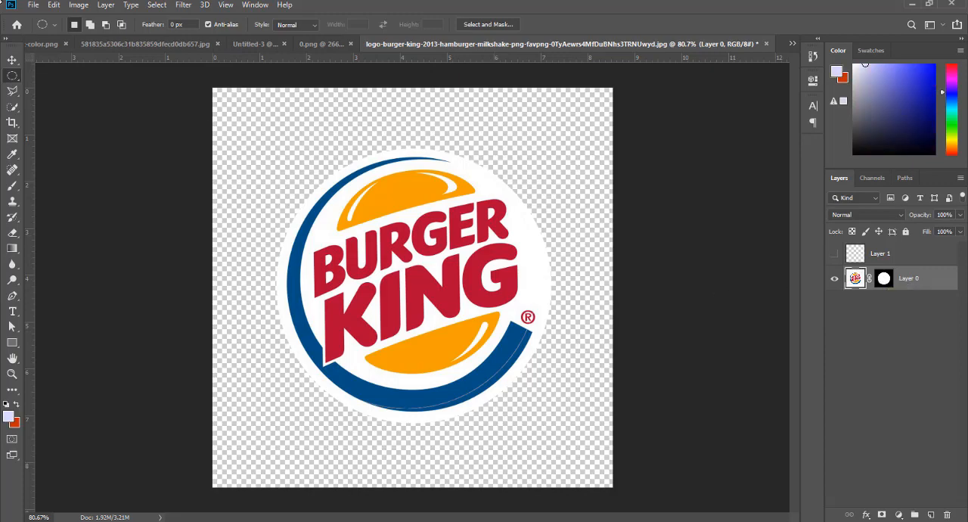
- Shift the masked logo slightly within its document using the Move tool, and switch to the blank Untitled-3 document
left_click(12, 59)
left_click_drag(493, 369, 519, 377)
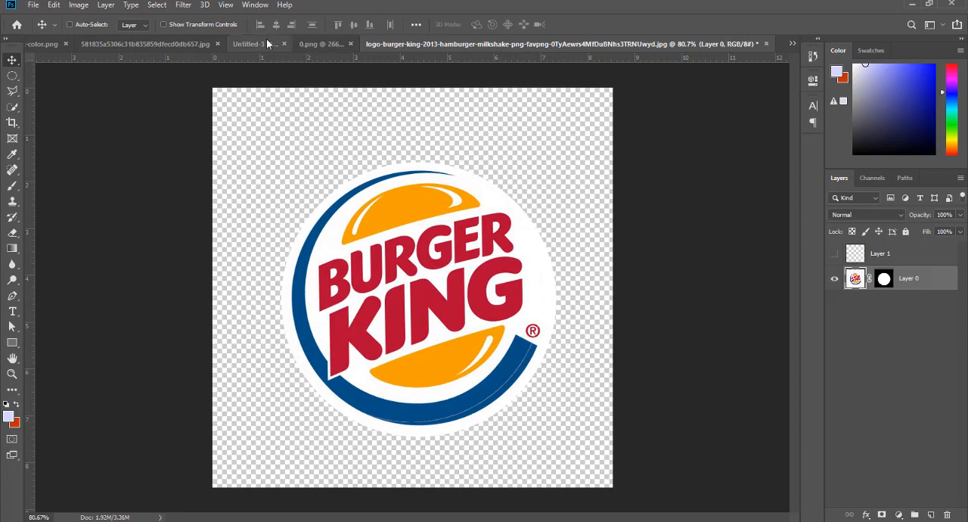
left_click(246, 43)
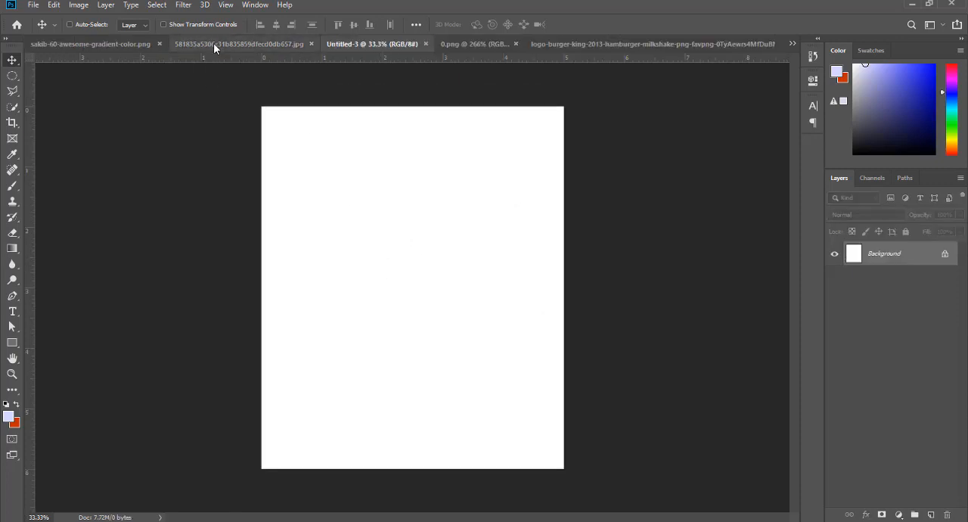
- Float sakib-60-awesome-gradient-color.png in its own window and zoom it out to about 67.7%
left_click(215, 43)
left_click(127, 46)
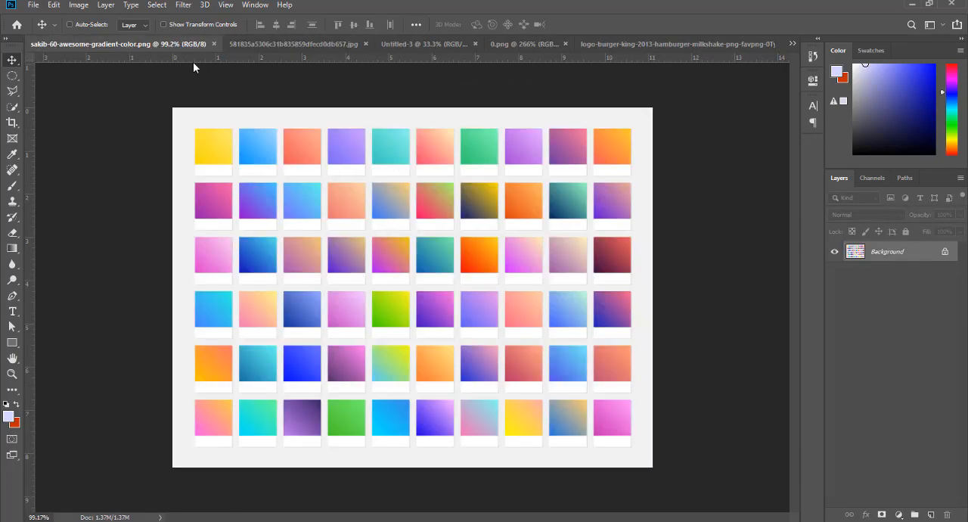
left_click_drag(133, 46, 231, 168)
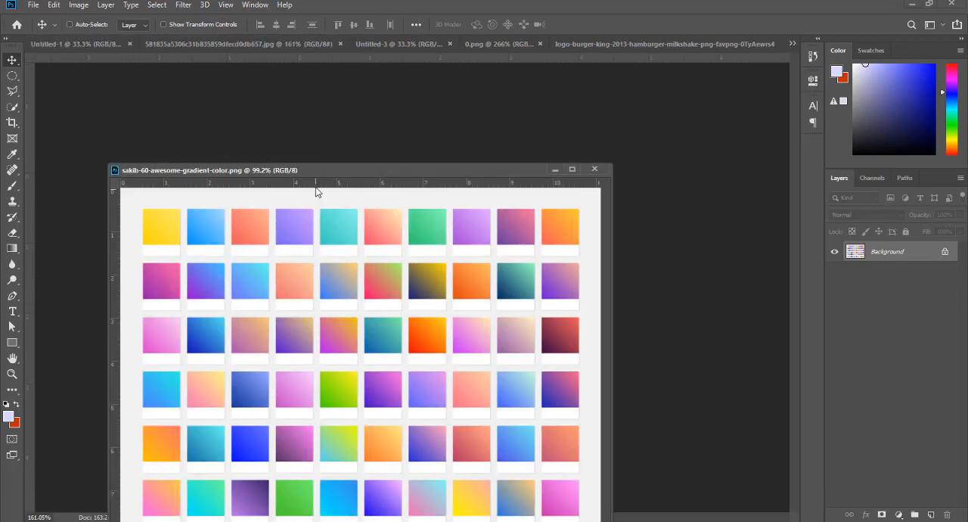
left_click_drag(323, 172, 397, 95)
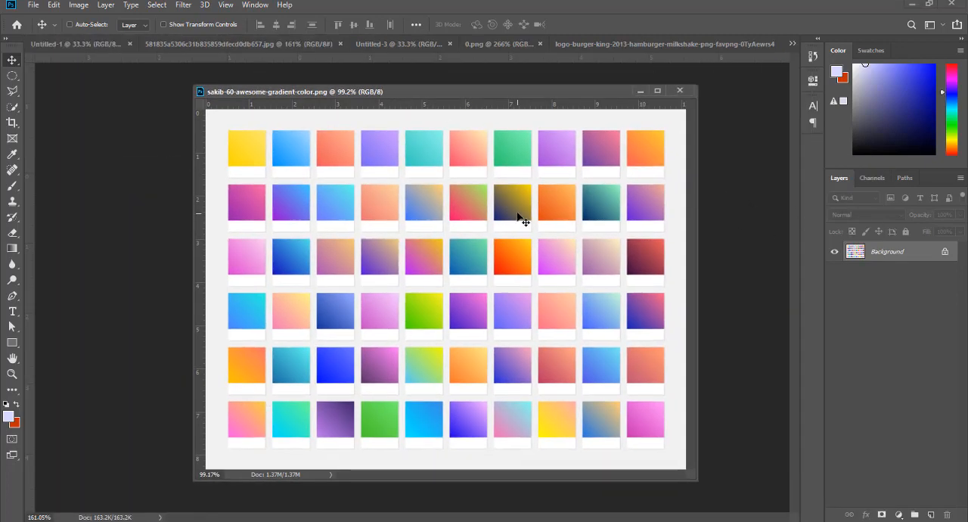
scroll(517, 219, "down", 4)
left_click_drag(477, 91, 301, 99)
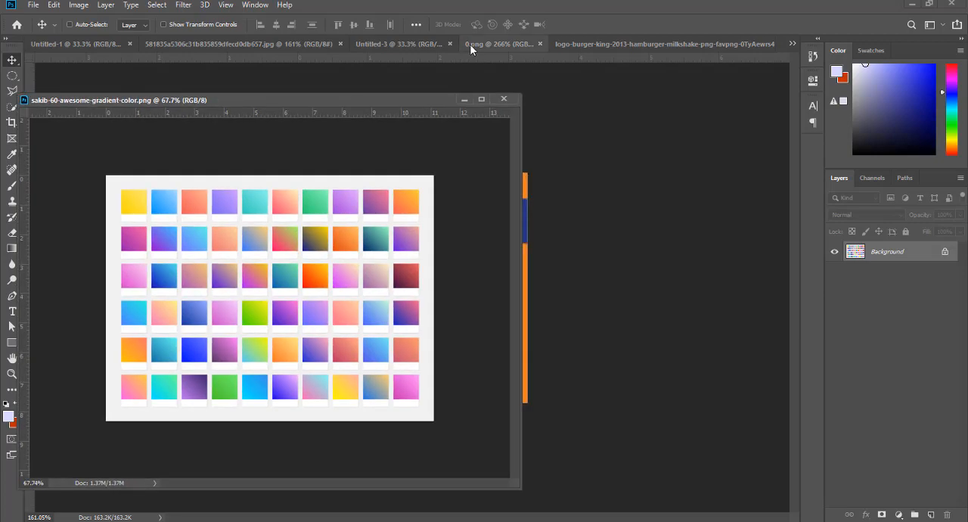
- Close 0.png and bring the Untitled-3 document up behind the floating gradient swatch window
left_click(480, 45)
left_click_drag(365, 102, 500, 125)
left_click(540, 44)
left_click(389, 43)
- Zoom the floating swatch document out to about 56%, shrink its window to fit the swatches, and place it over the page's left edge
scroll(508, 224, "down", 2)
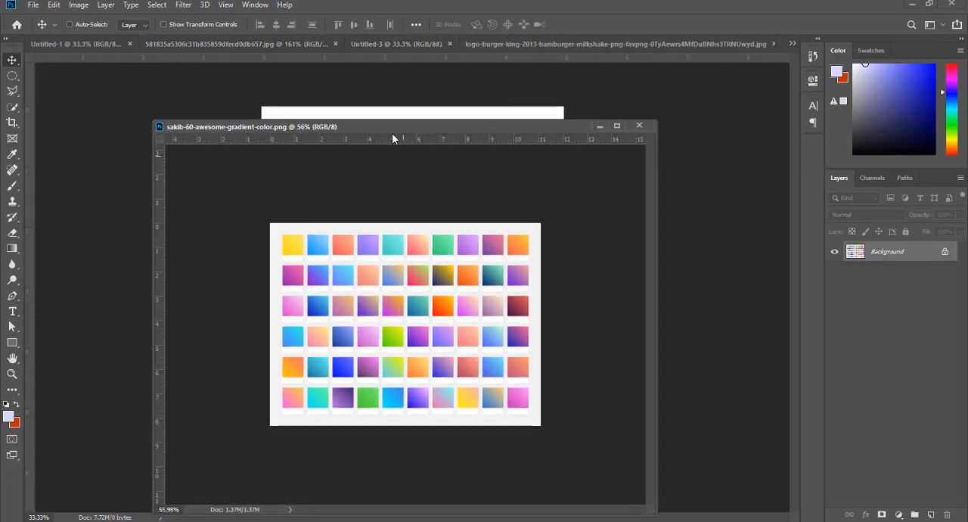
left_click_drag(411, 127, 394, 262)
left_click_drag(304, 220, 294, 193)
left_click_drag(542, 318, 374, 312)
left_click_drag(220, 192, 195, 250)
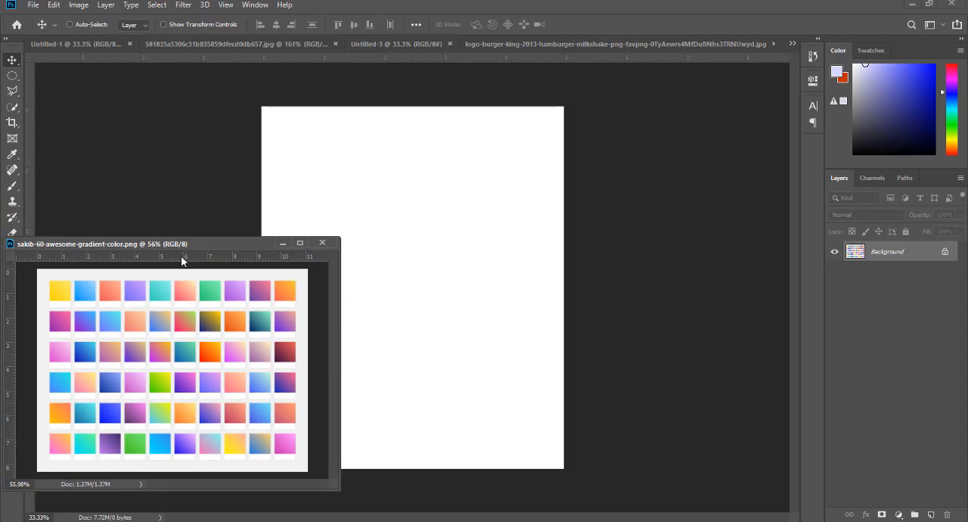
left_click_drag(174, 244, 240, 239)
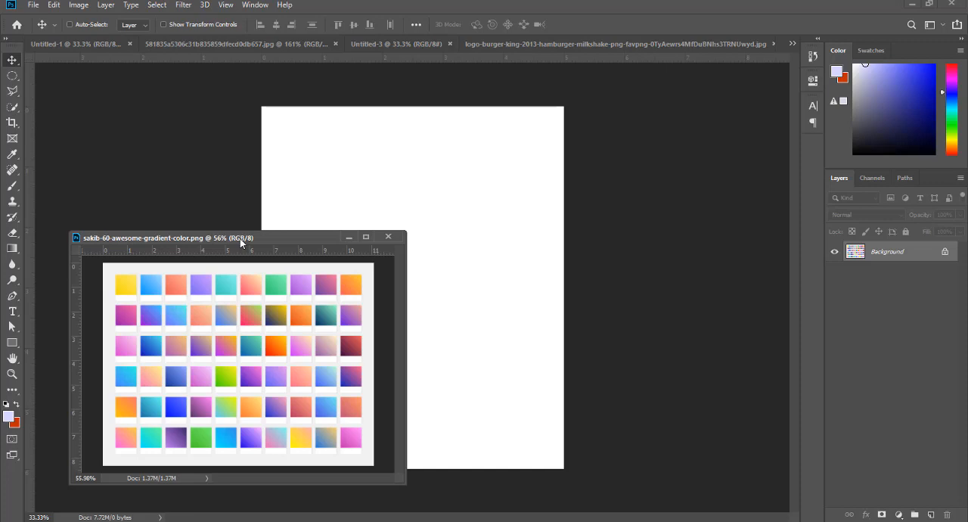
left_click_drag(241, 242, 232, 210)
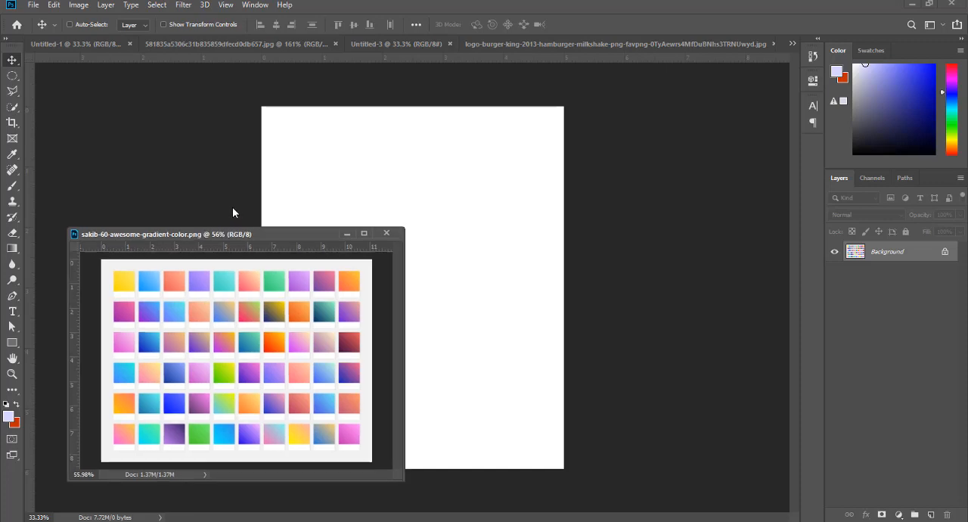
- Copy the masked Burger King logo into Untitled-3 and place it near the middle of the page, clear of the swatch window
left_click(565, 41)
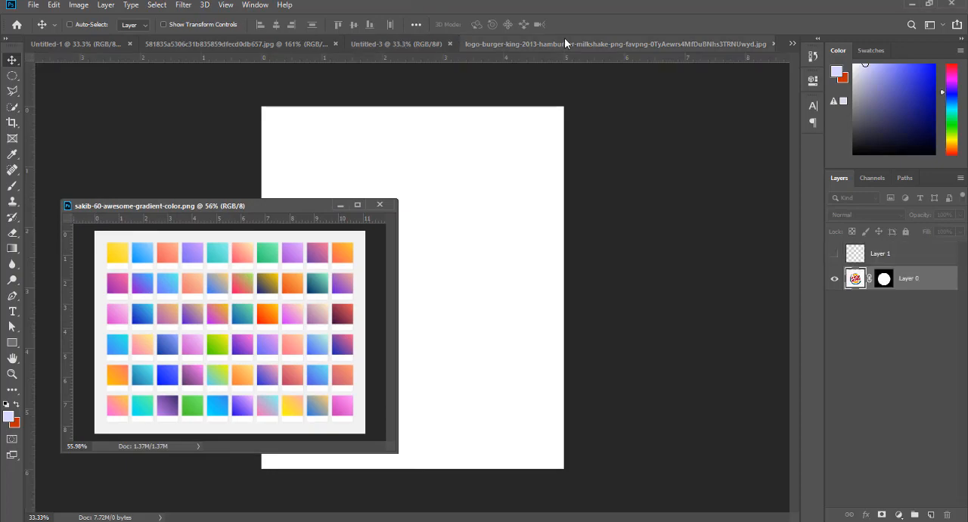
mouse_move(458, 281)
left_mouse_down()
mouse_move(470, 257)
mouse_move(390, 115)
mouse_move(309, 43)
mouse_move(470, 262)
mouse_move(446, 281)
mouse_move(457, 271)
left_mouse_up()
left_click(253, 205)
left_click_drag(252, 203, 220, 203)
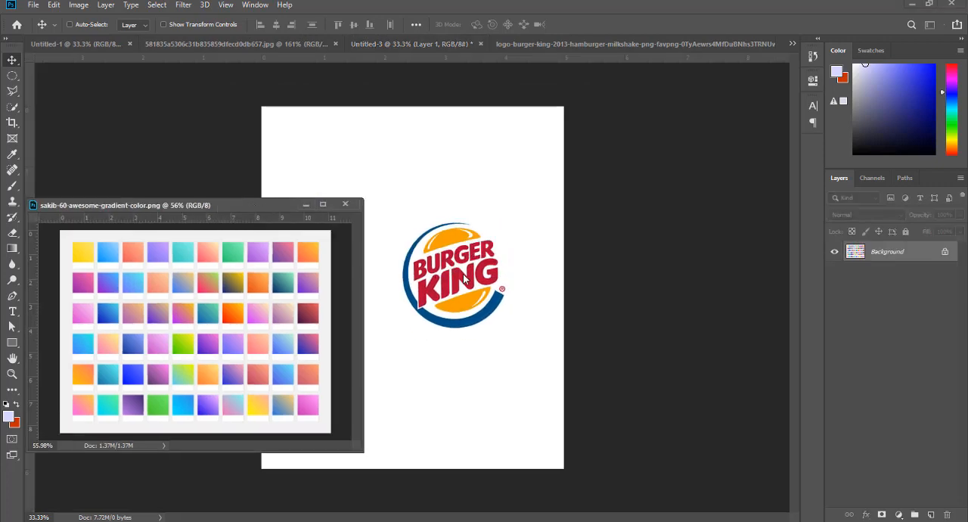
left_click(463, 274)
left_click_drag(463, 274, 437, 274)
- Add a Gradient fill layer directly above the Background using the Foreground to Background preset
left_click(887, 280)
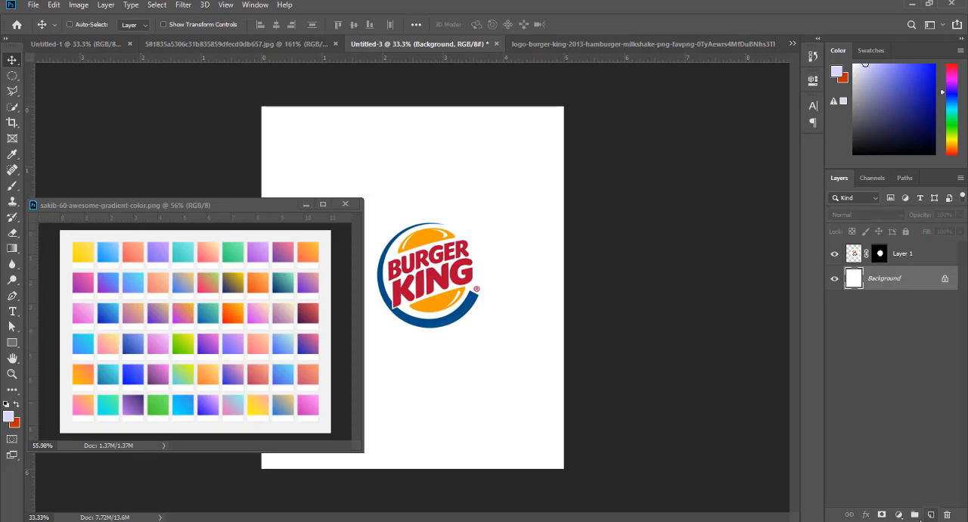
left_click(898, 515)
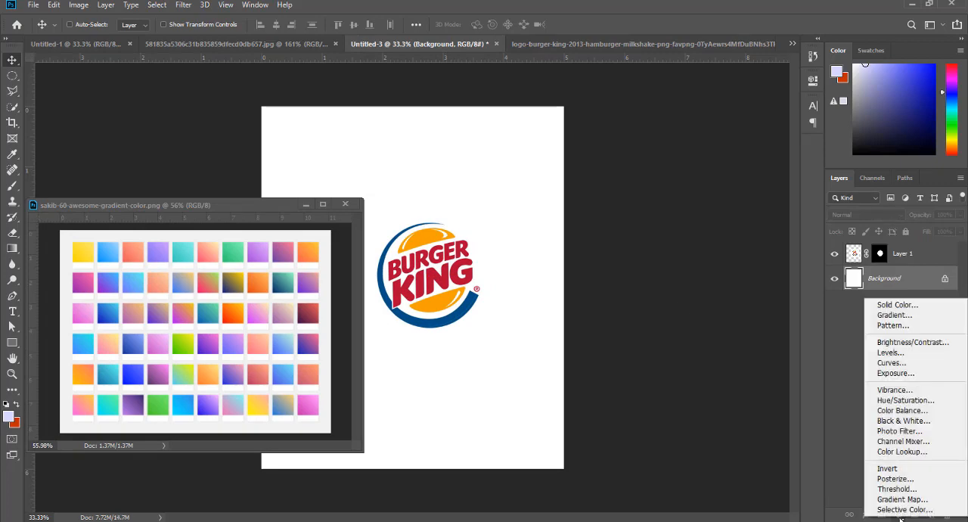
left_click(894, 316)
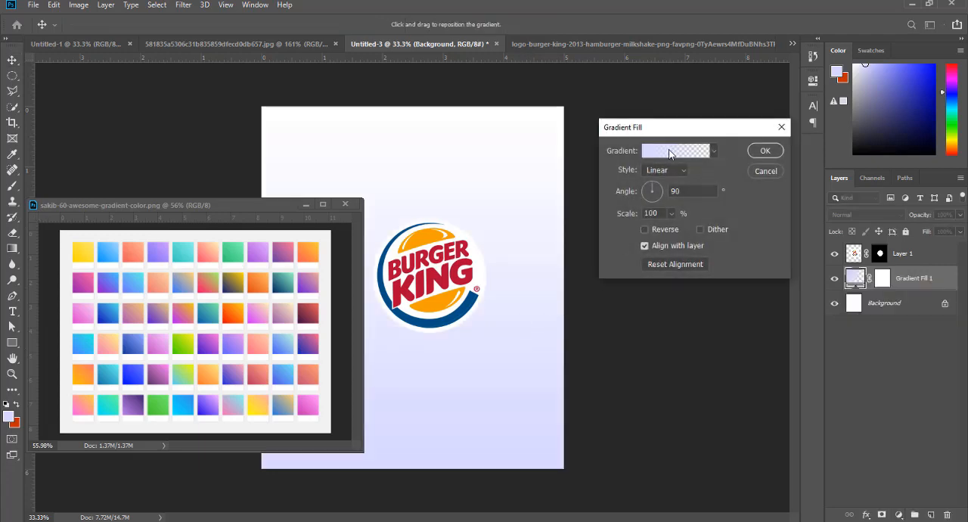
left_click(669, 152)
left_click(642, 161)
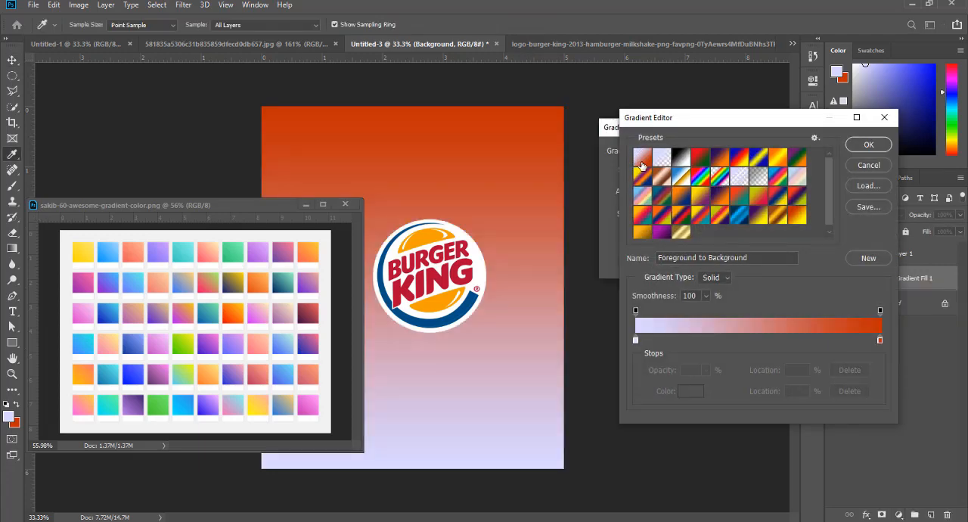
- Set the gradient's start color stop at location 0% to the dark blue 005085 sampled from the logo's ring
left_click(636, 341)
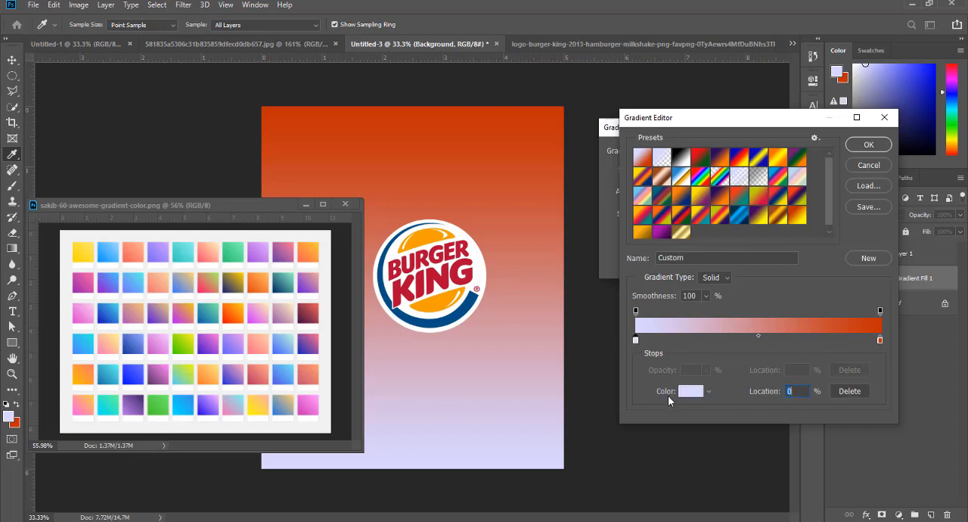
left_click(691, 393)
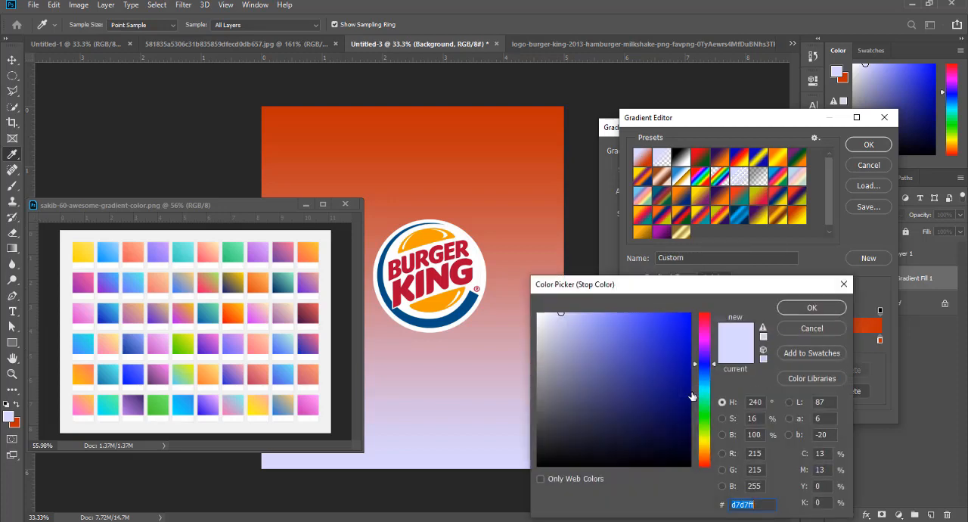
left_click_drag(652, 287, 770, 290)
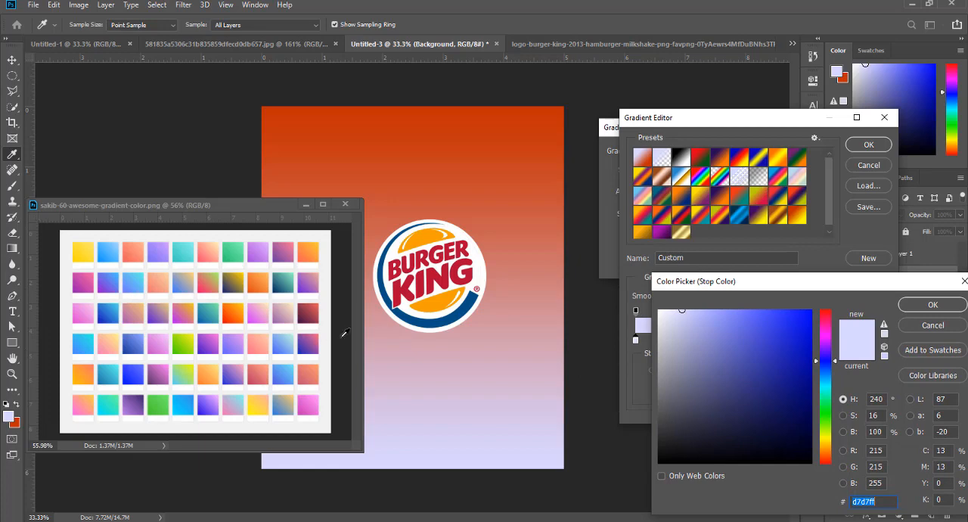
left_click(465, 305)
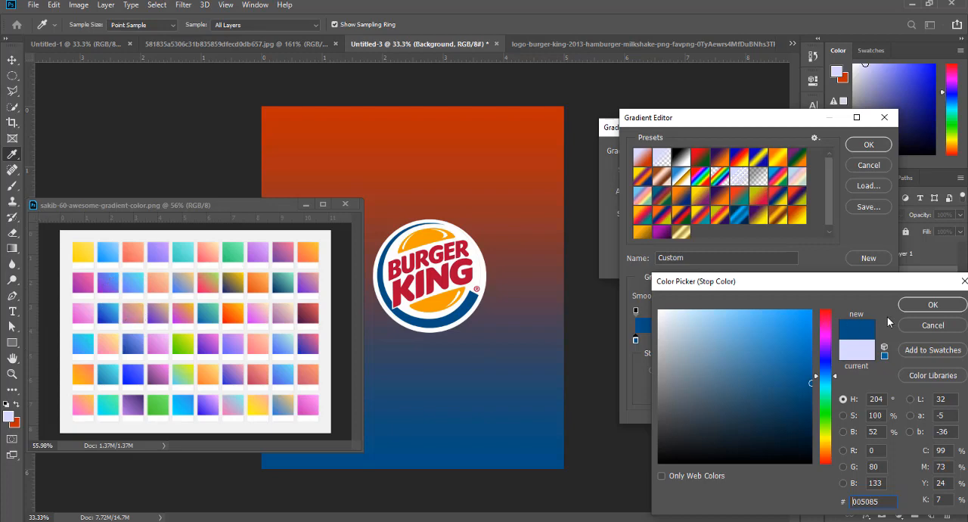
left_click(932, 305)
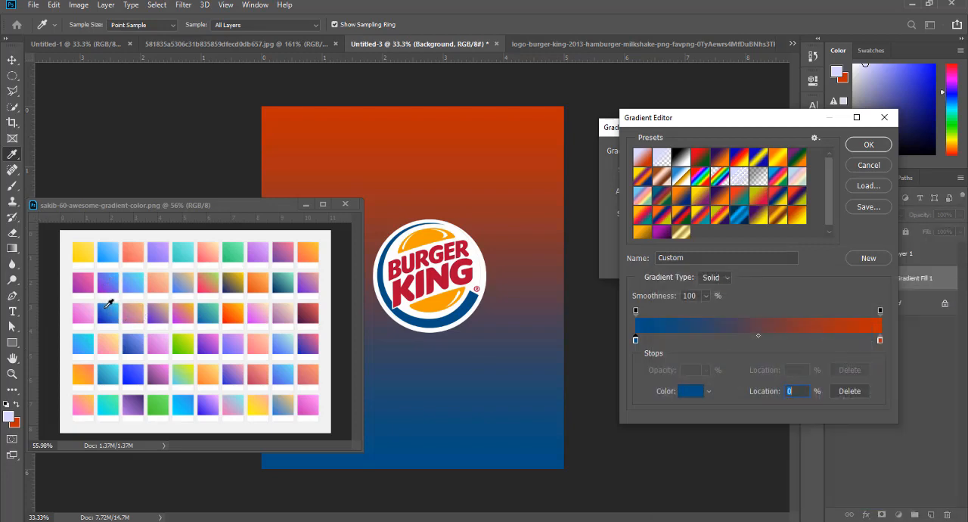
- Set the gradient's end color stop at location 100% to bright blue 049eff, based on the logo's blue, and accept the gradient
left_click(880, 340)
left_click(689, 391)
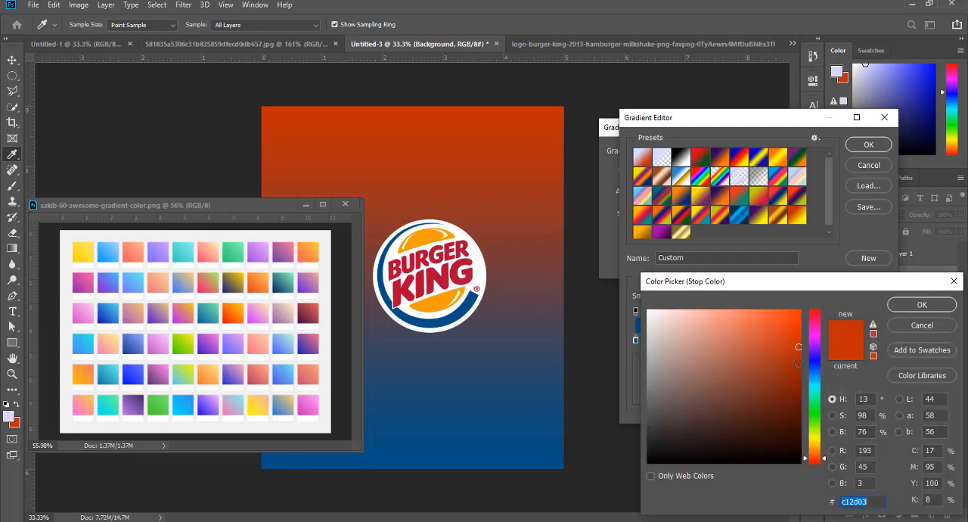
left_click(457, 310)
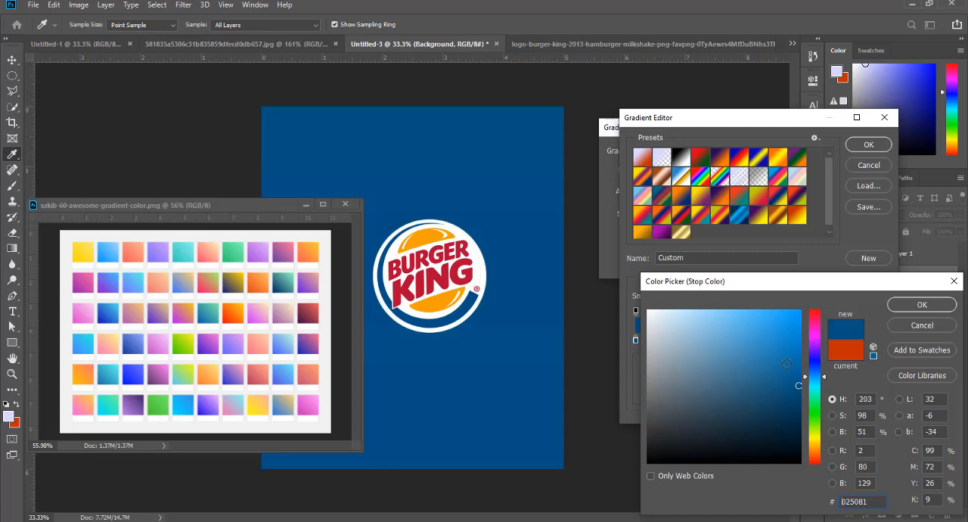
mouse_move(796, 375)
left_mouse_down()
mouse_move(799, 327)
mouse_move(786, 319)
left_mouse_up()
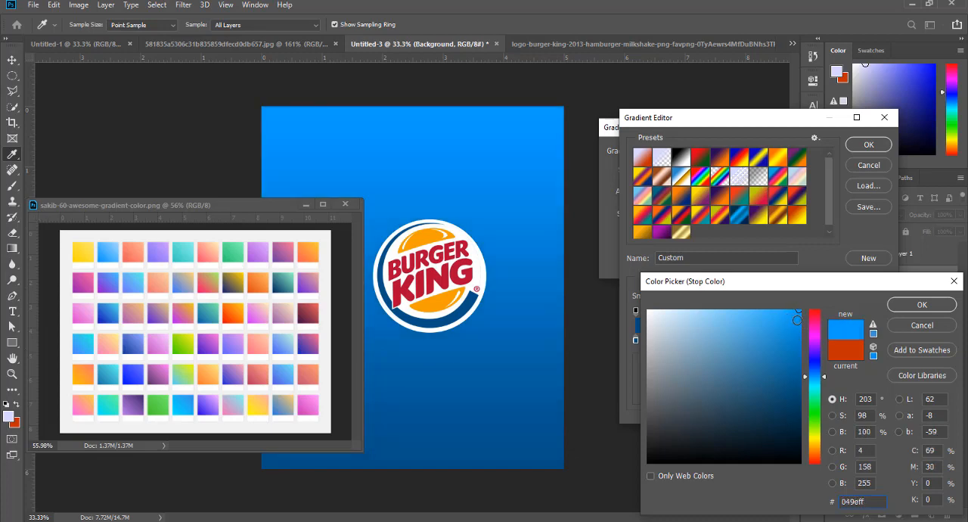
left_click(919, 305)
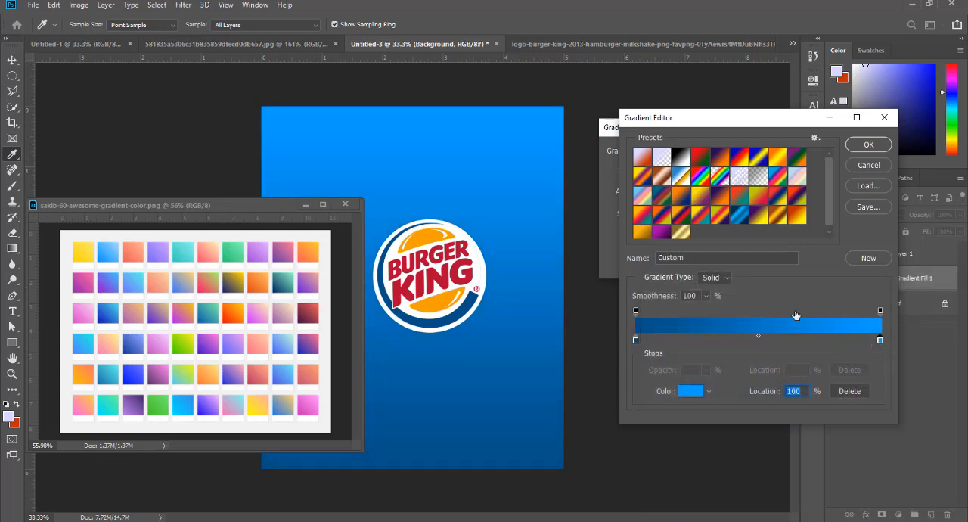
left_click(868, 144)
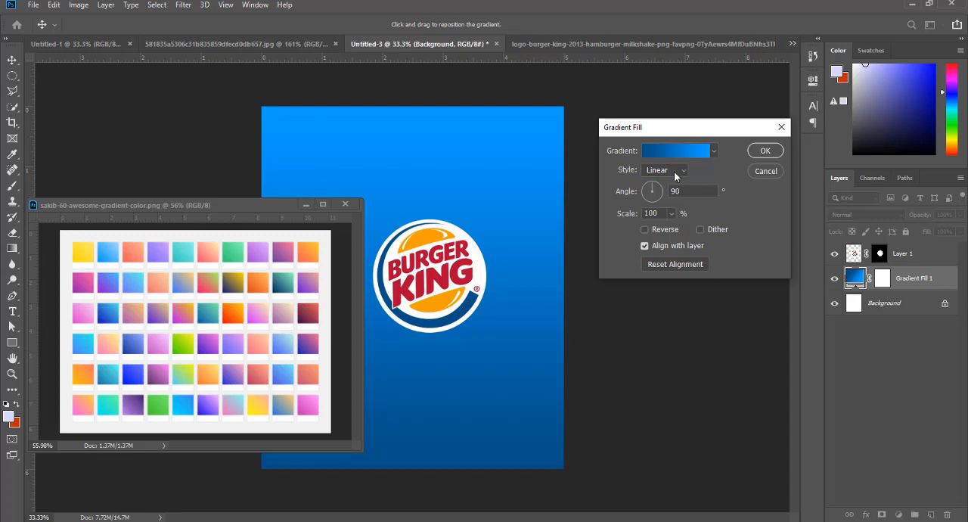
- Make the gradient fill Radial and reversed, with its bright center positioned around the logo, and accept the gradient settings
left_click(675, 173)
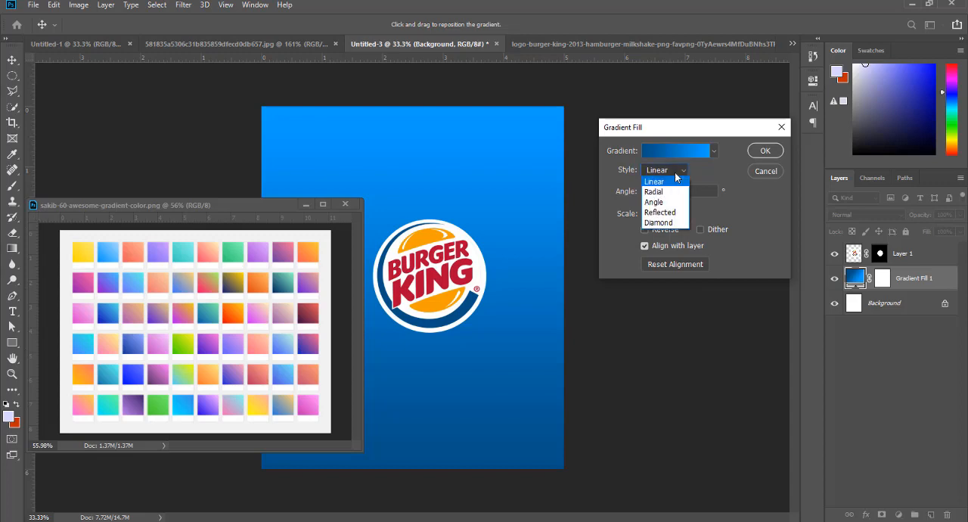
left_click(669, 184)
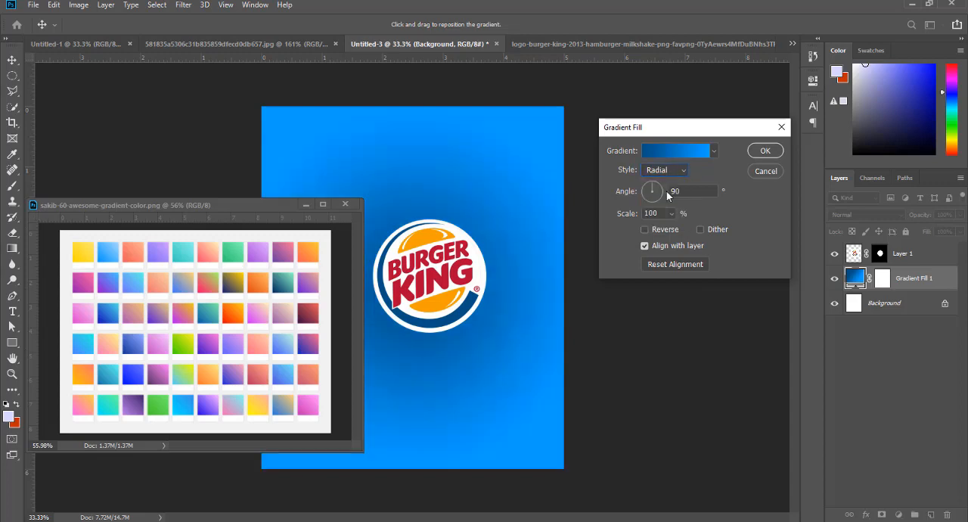
left_click(645, 230)
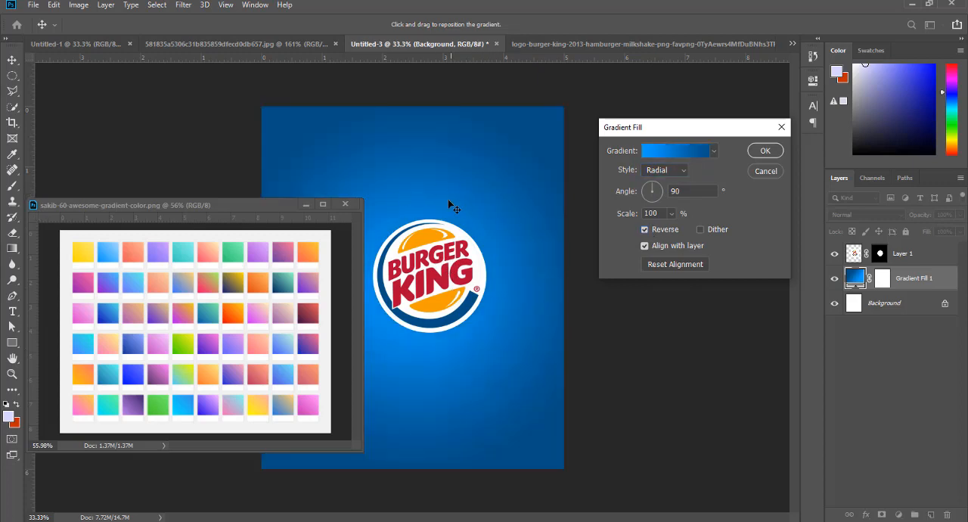
left_click_drag(448, 201, 498, 278)
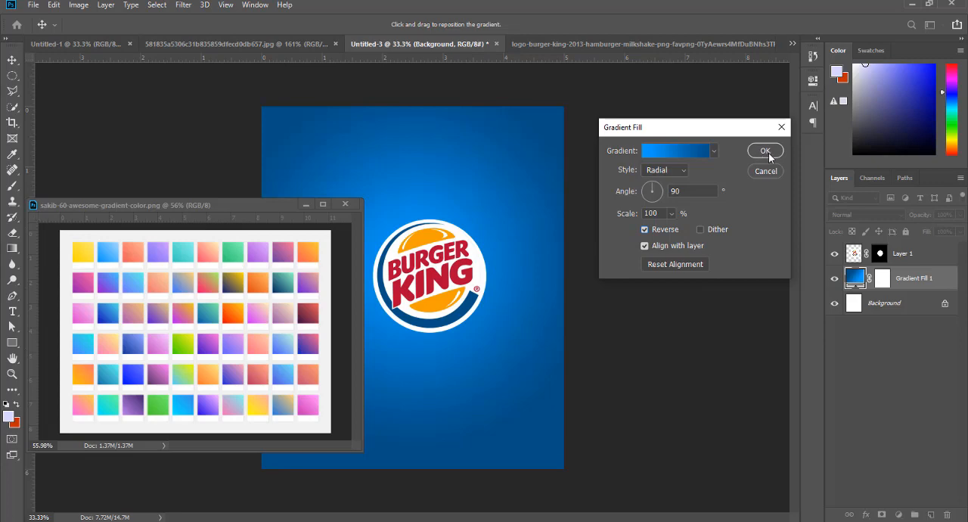
left_click(765, 152)
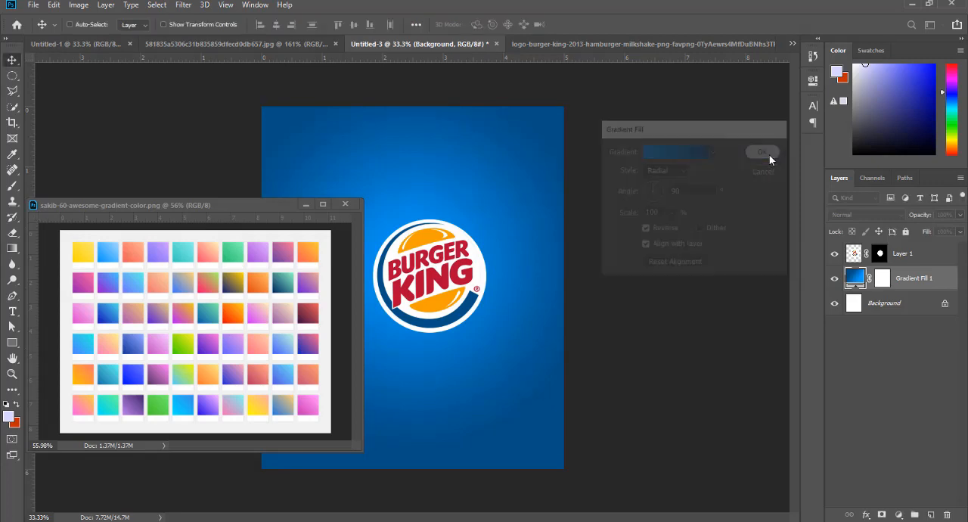
- Scale the Burger King logo down to about 1.2 inches wide, slightly left of the page center, and minimize the gradient swatch image
left_click_drag(296, 214, 160, 220)
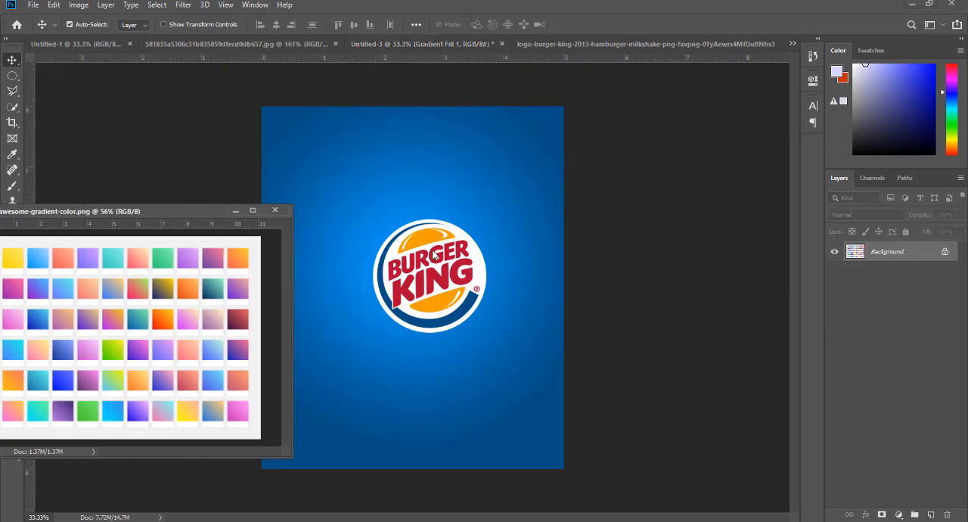
left_click(462, 270)
left_click(448, 256, "ctrl")
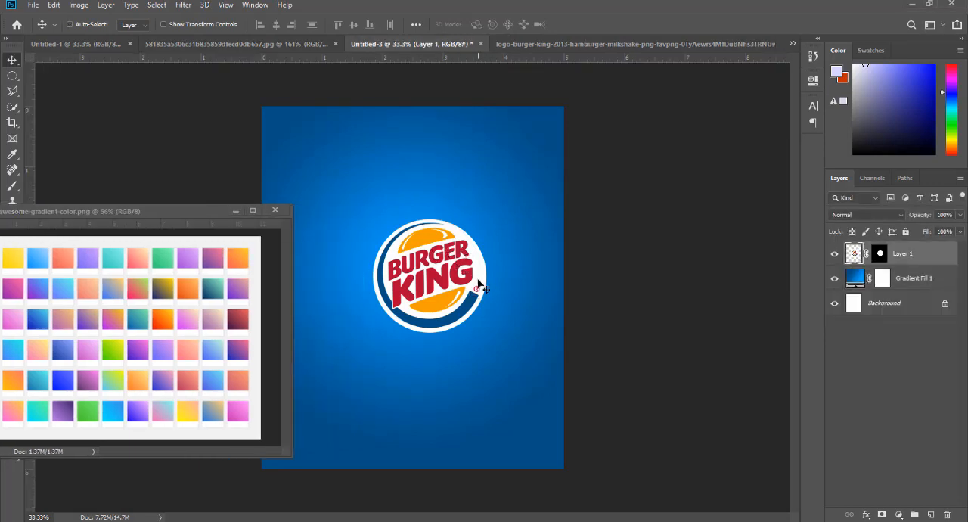
key("ctrl+t")
left_click_drag(509, 279, 387, 282)
key("Return")
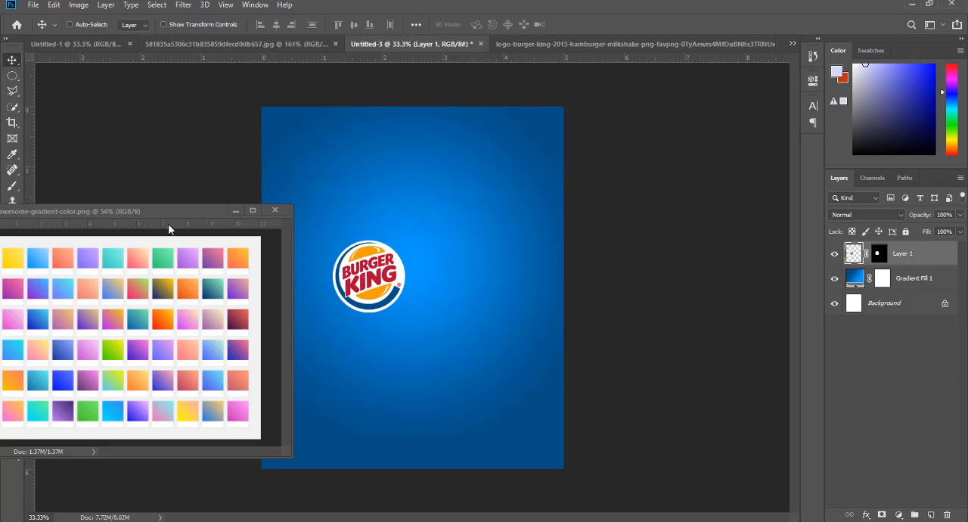
left_click(236, 210)
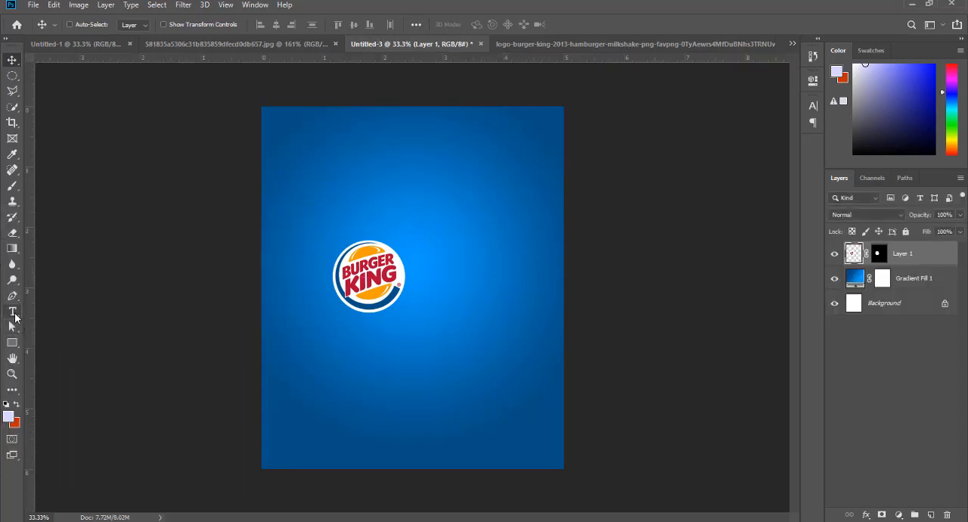
- Switch to the browser, return to the "burger king burger tagline" search results and look up the brand's slogan
left_click(12, 311)
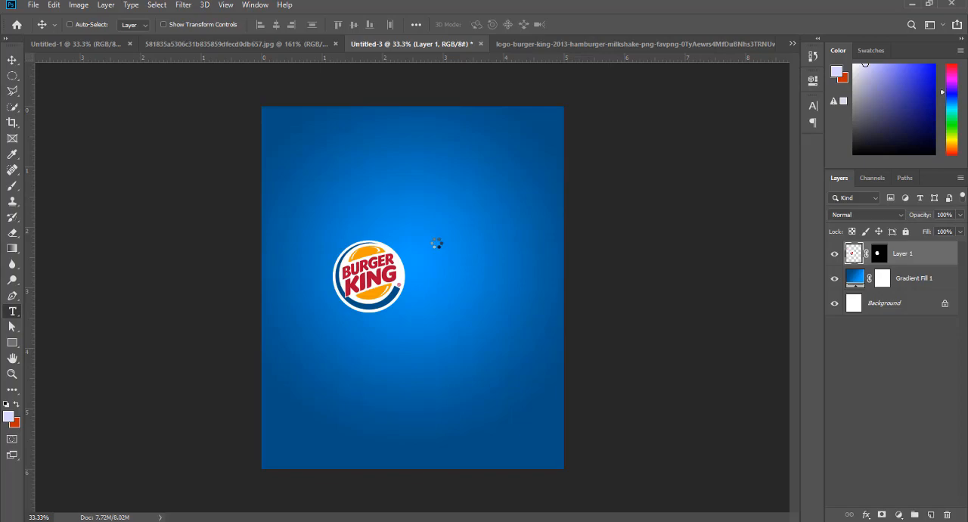
key("alt+Tab")
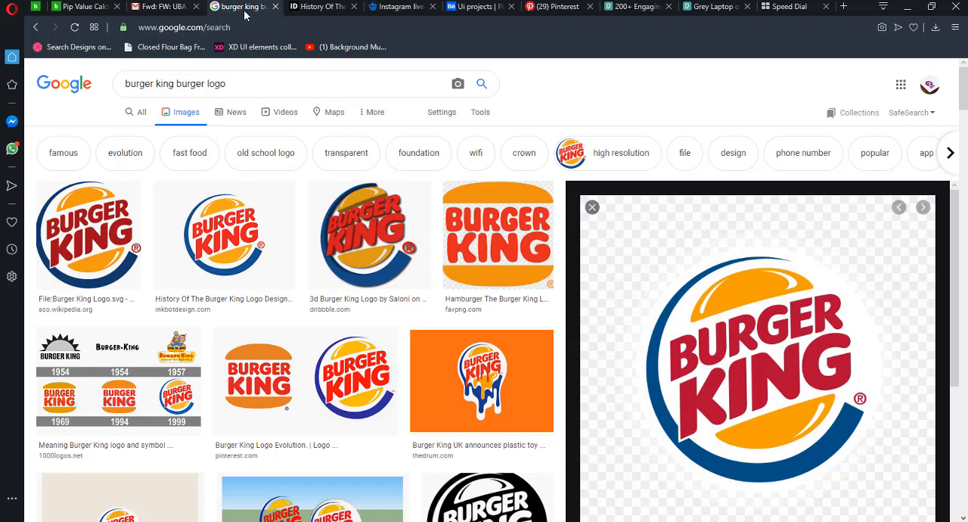
left_click(36, 29)
left_click(36, 28)
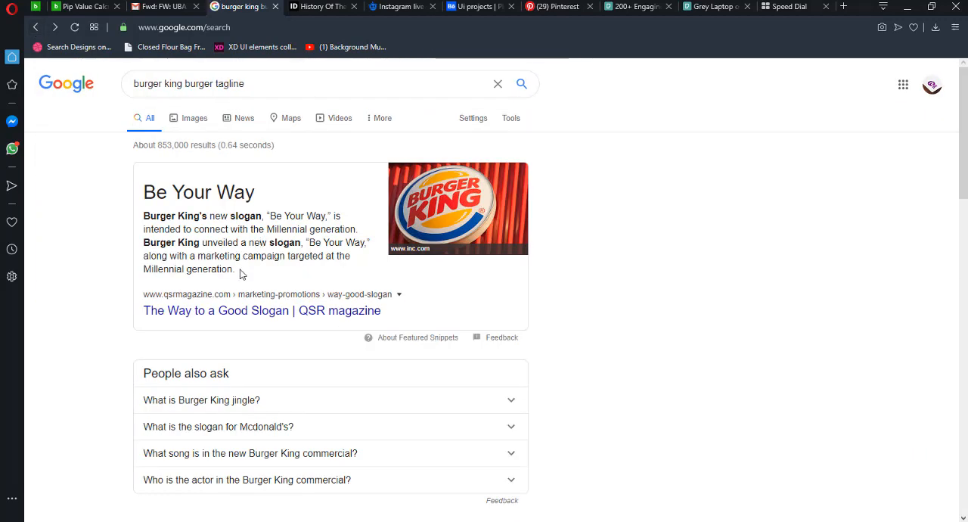
left_click(215, 320)
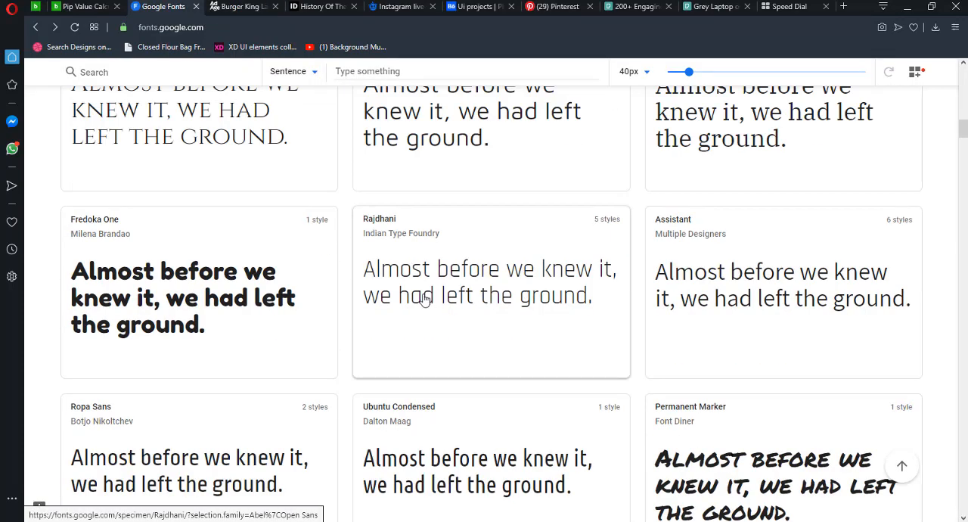
- Browse the Google Fonts catalog for a heavy display typeface suited to the Burger King graphic
scroll(453, 310, "down", 4)
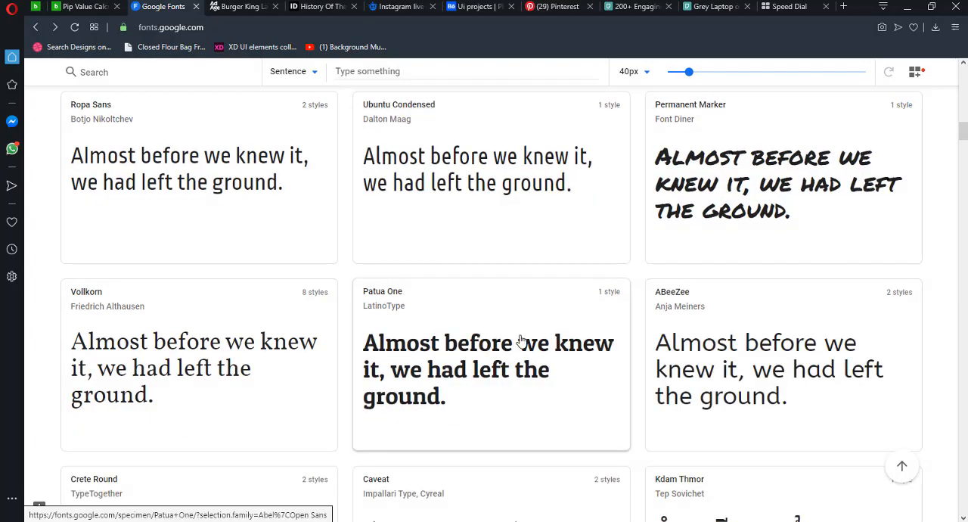
scroll(499, 325, "down", 5)
scroll(454, 291, "up", 3)
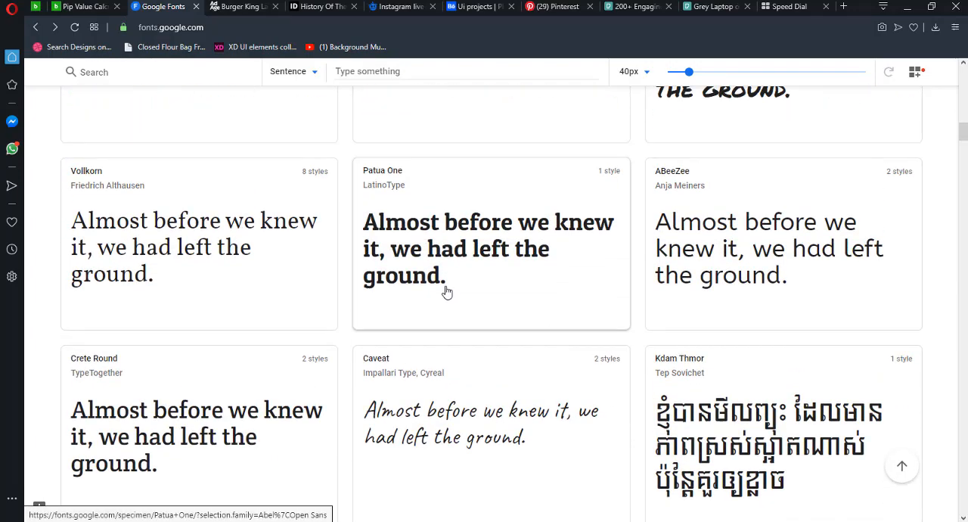
scroll(450, 293, "down", 8)
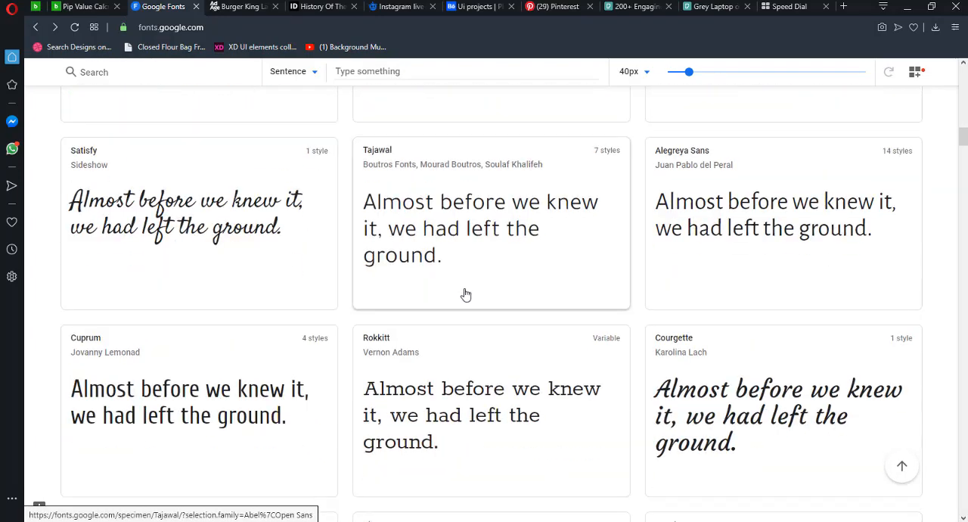
scroll(463, 294, "up", 2)
scroll(465, 293, "down", 7)
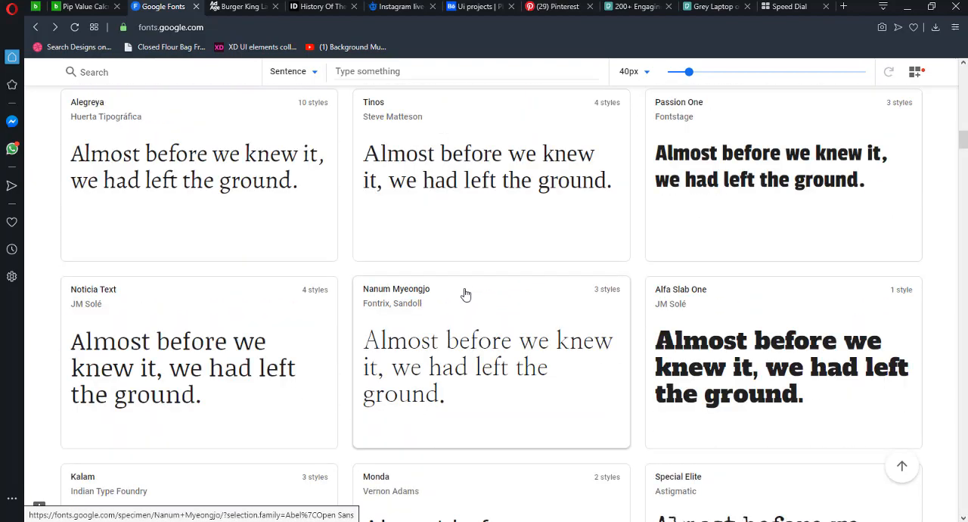
scroll(465, 293, "down", 3)
scroll(465, 293, "down", 5)
scroll(465, 294, "down", 7)
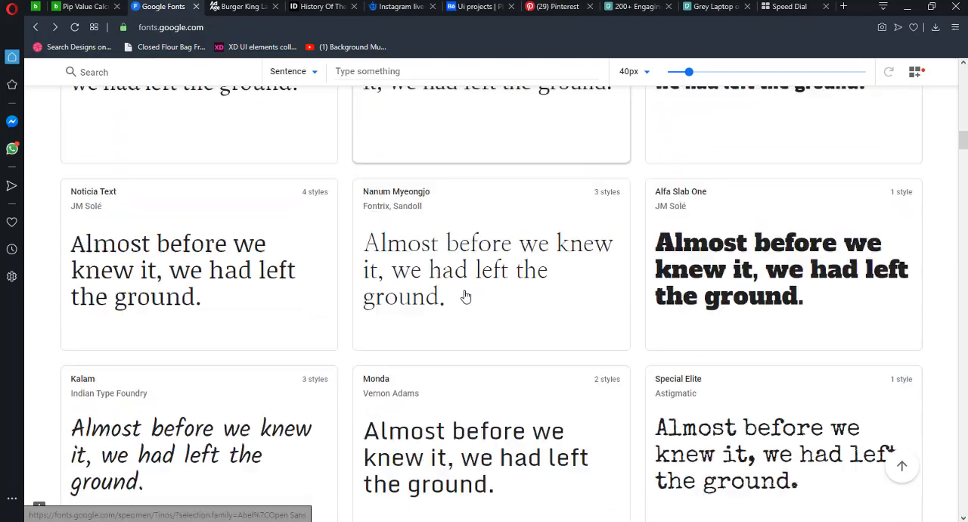
scroll(465, 295, "up", 3)
scroll(465, 295, "down", 5)
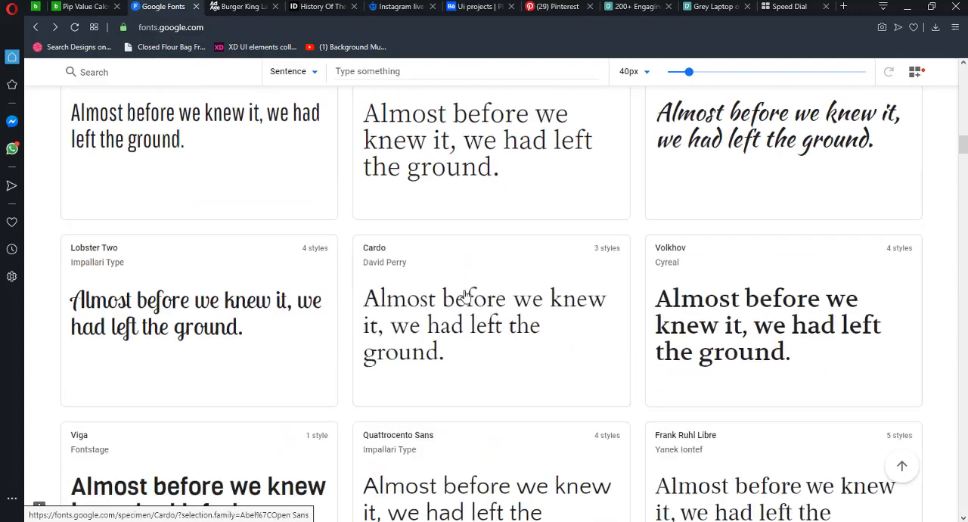
scroll(467, 290, "down", 5)
scroll(484, 302, "down", 4)
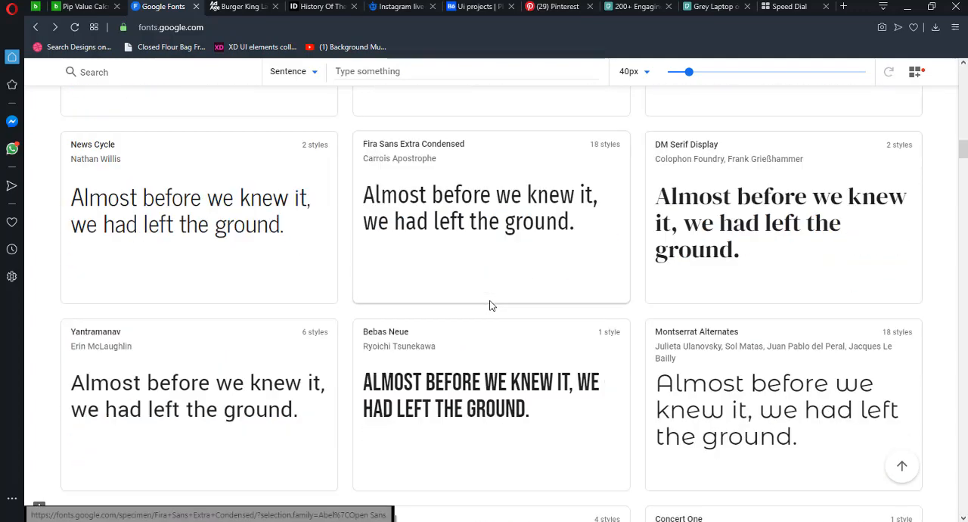
scroll(490, 305, "up", 3)
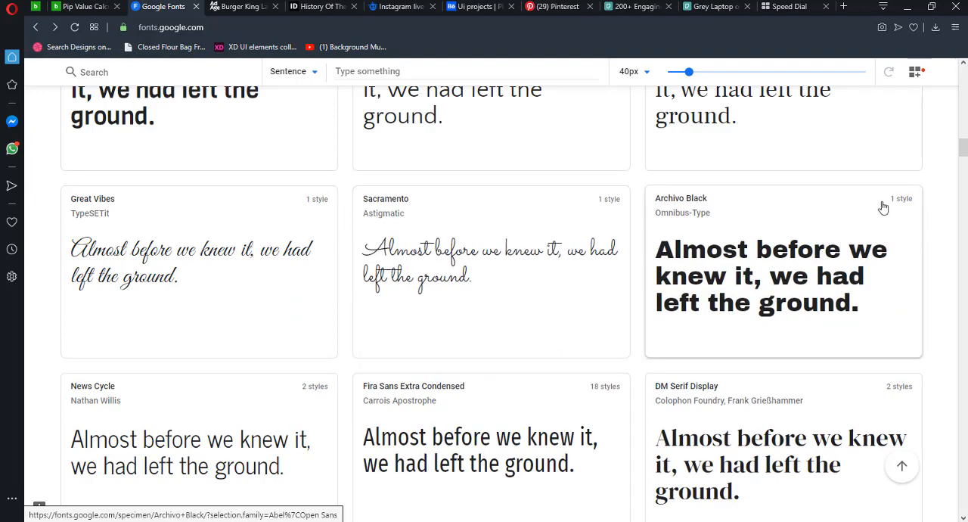
scroll(771, 289, "down", 4)
scroll(771, 264, "up", 3)
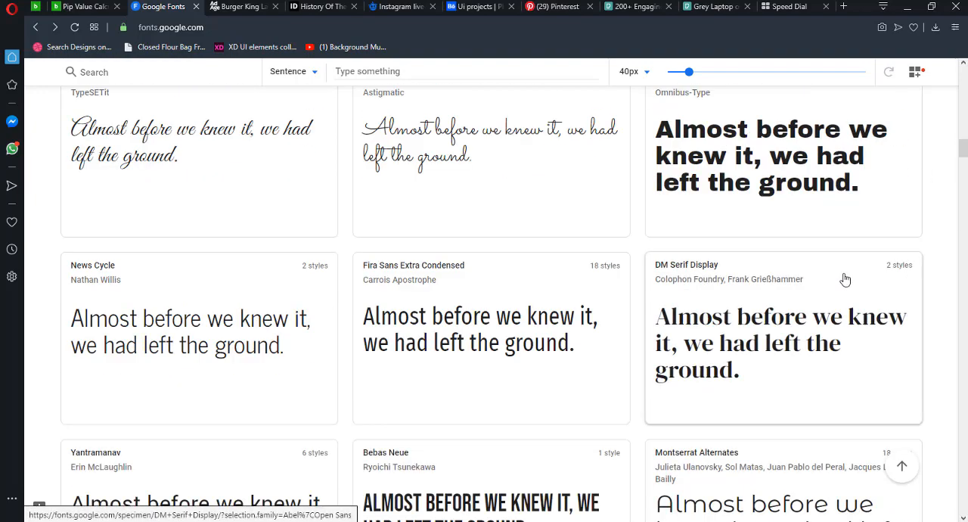
scroll(573, 299, "down", 1)
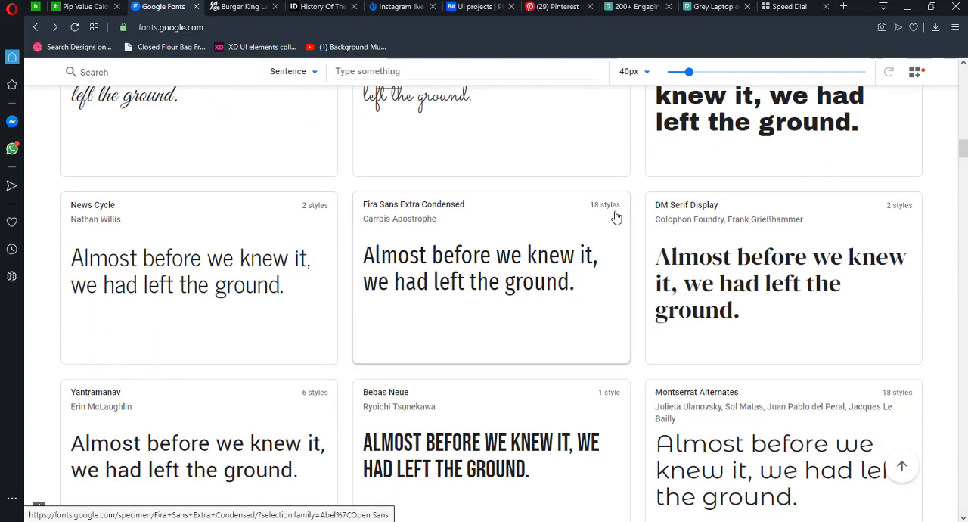
scroll(543, 308, "down", 3)
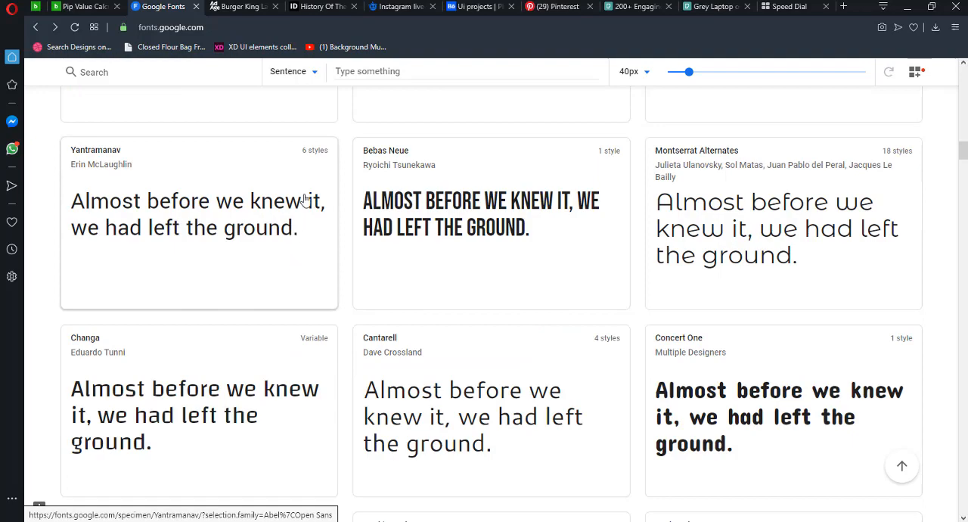
scroll(687, 416, "down", 5)
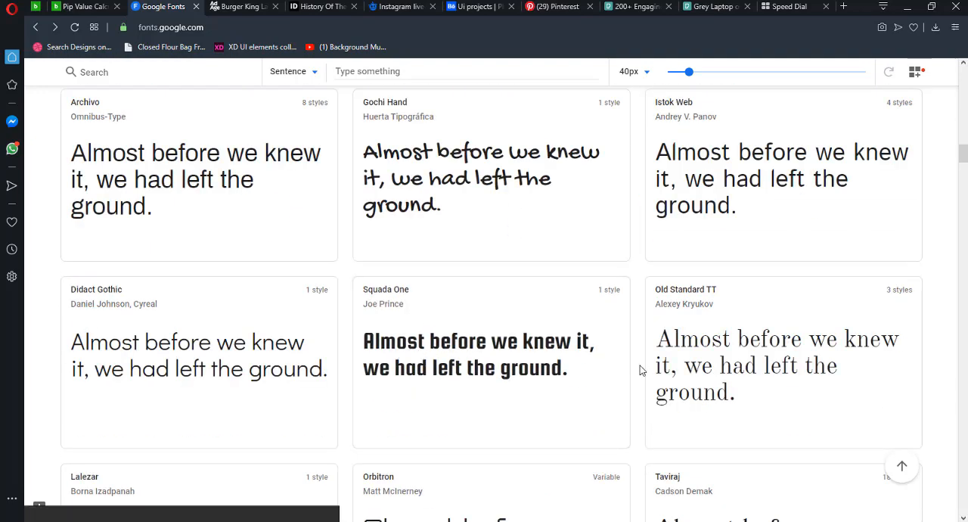
scroll(640, 365, "down", 3)
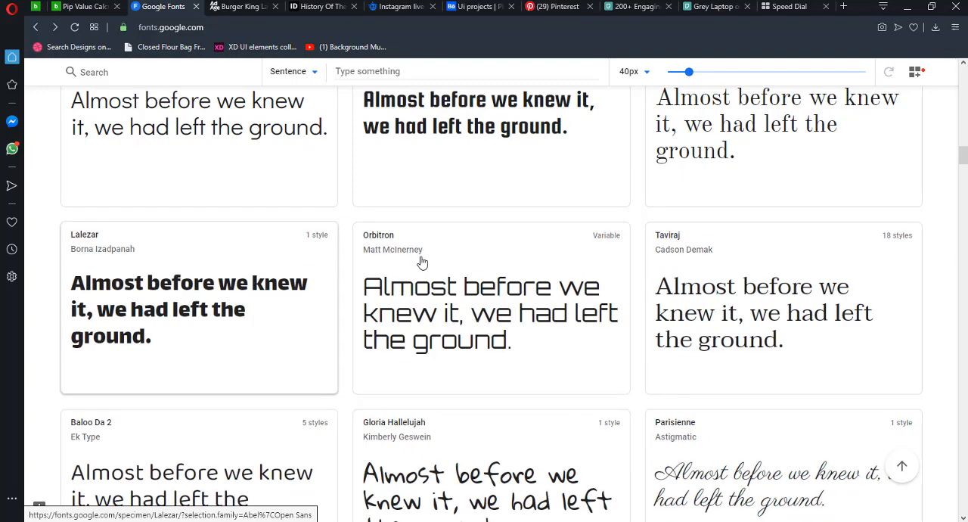
scroll(419, 260, "down", 3)
scroll(477, 332, "down", 1)
scroll(486, 326, "down", 3)
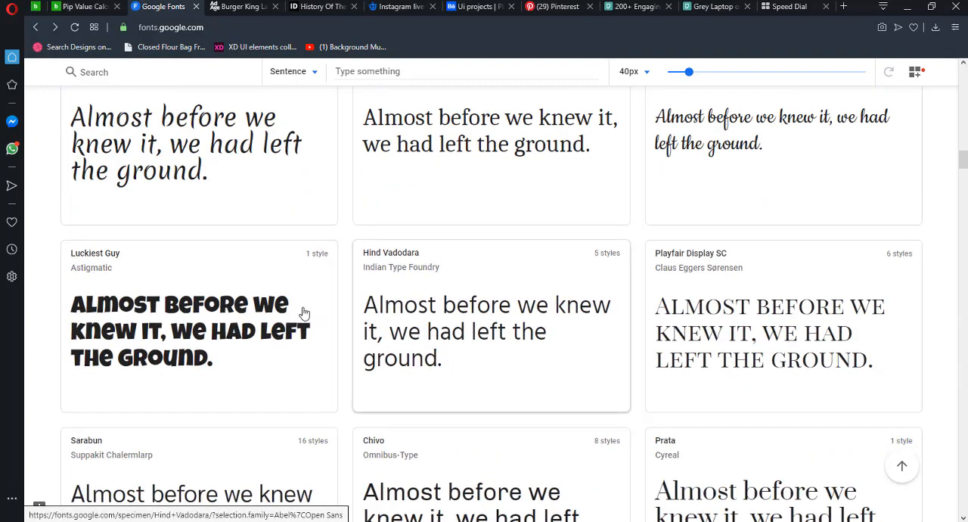
- Add the Regular 400 style of Luckiest Guy to the selected families and download the whole selection
left_click(320, 260)
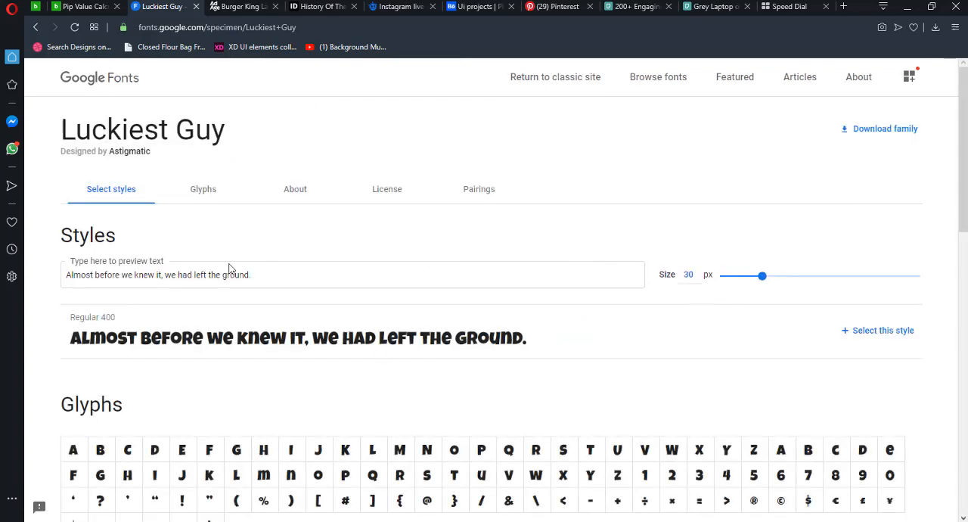
left_click(848, 338)
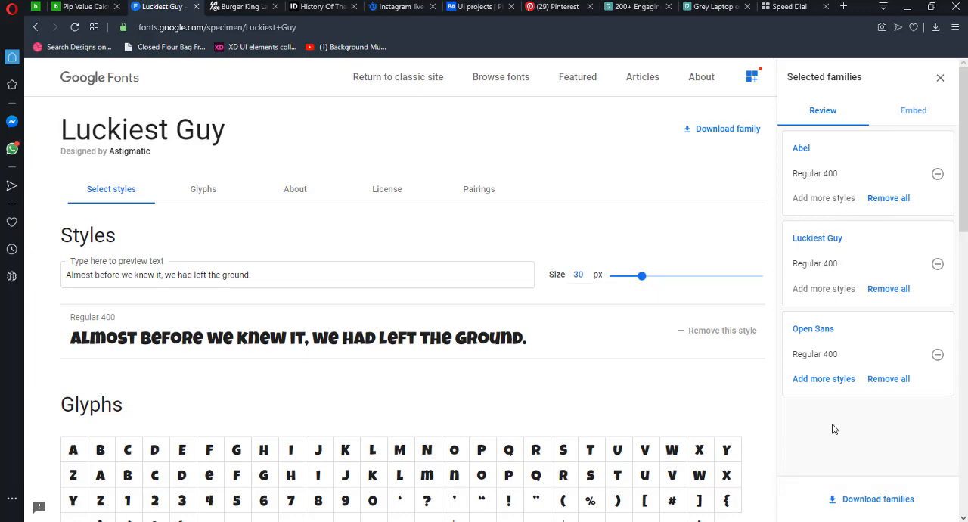
left_click(840, 502)
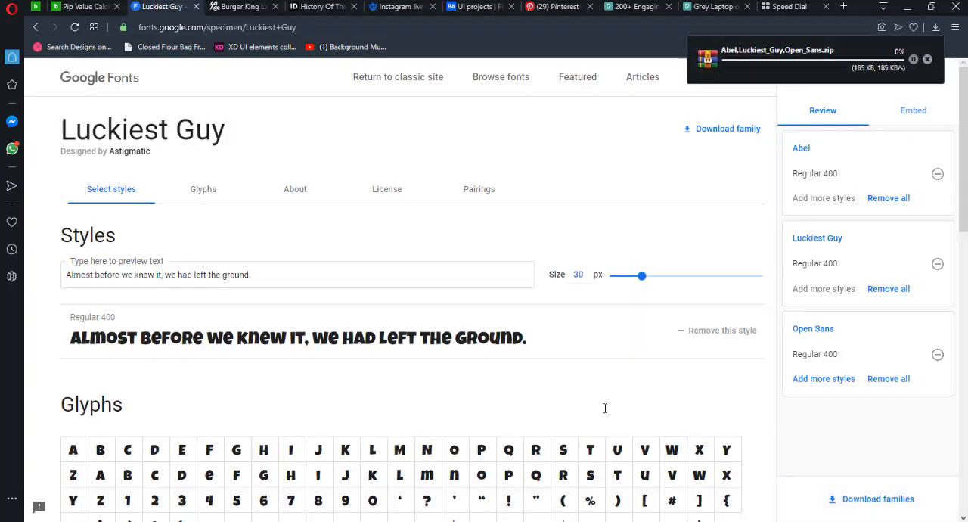
scroll(355, 280, "down", 7)
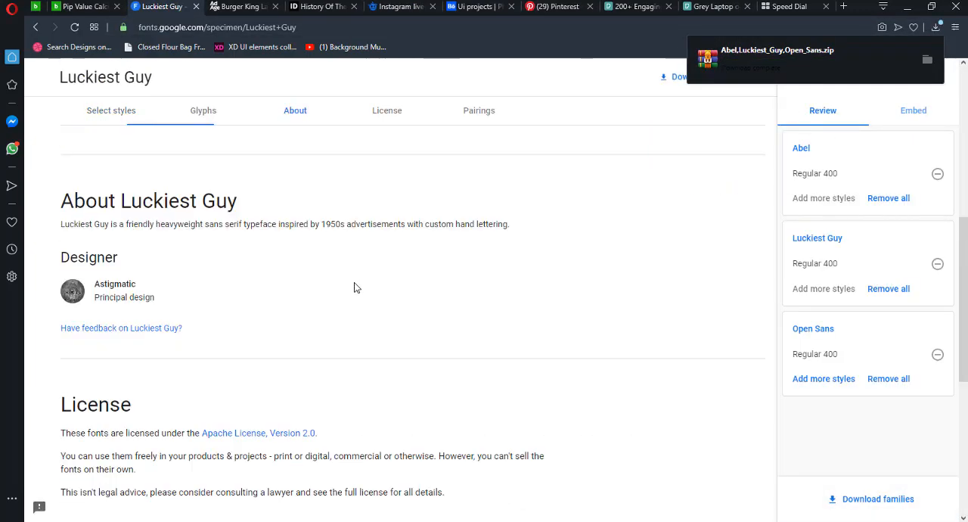
scroll(357, 286, "up", 7)
- Return to the font catalog and remove Abel Regular 400 from the selected families
left_click(35, 27)
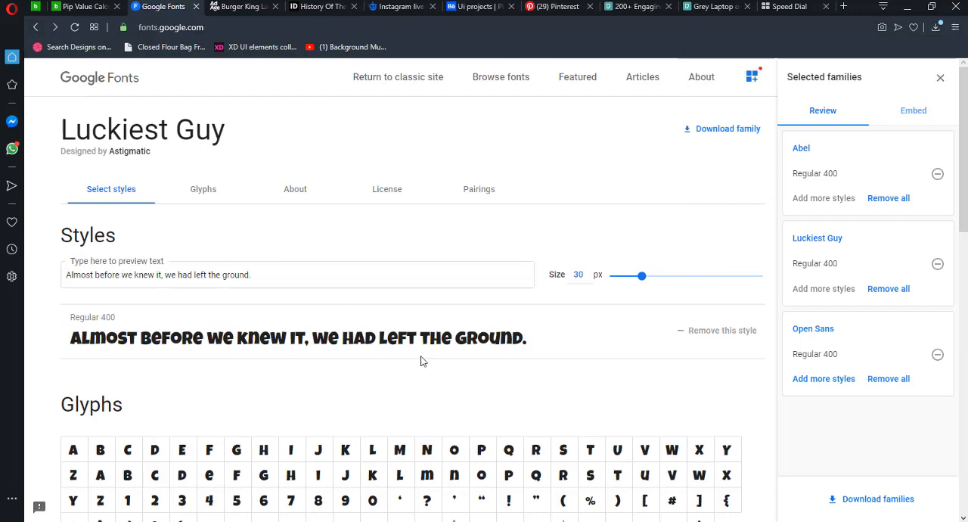
scroll(567, 379, "down", 4)
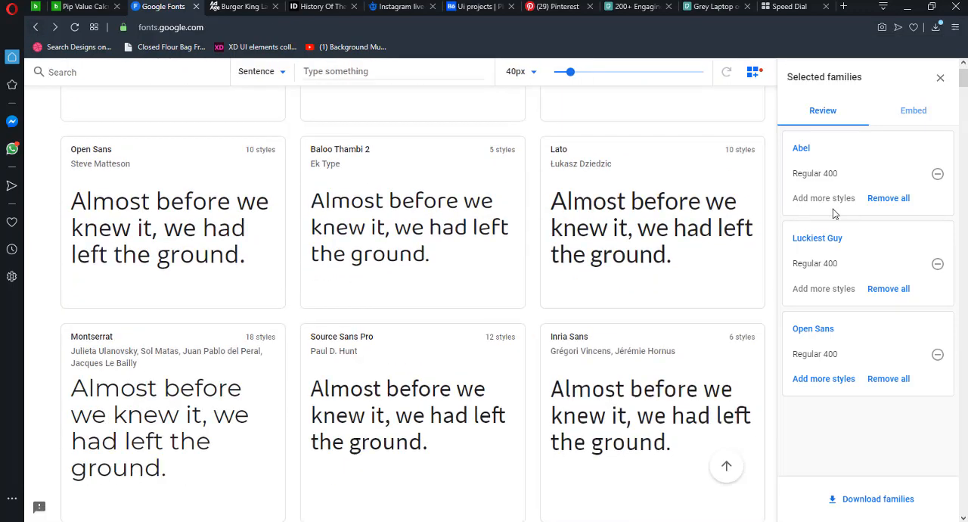
scroll(416, 367, "down", 5)
scroll(505, 413, "down", 2)
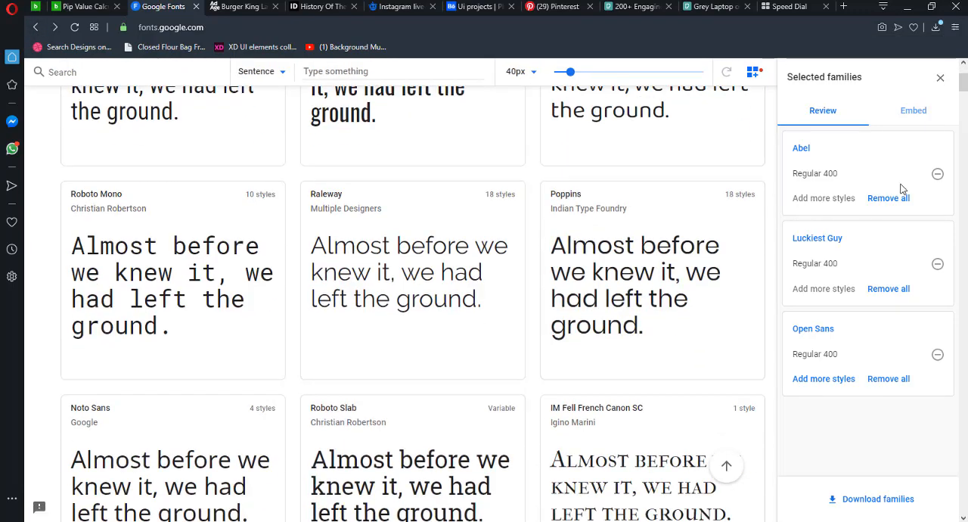
left_click(938, 176)
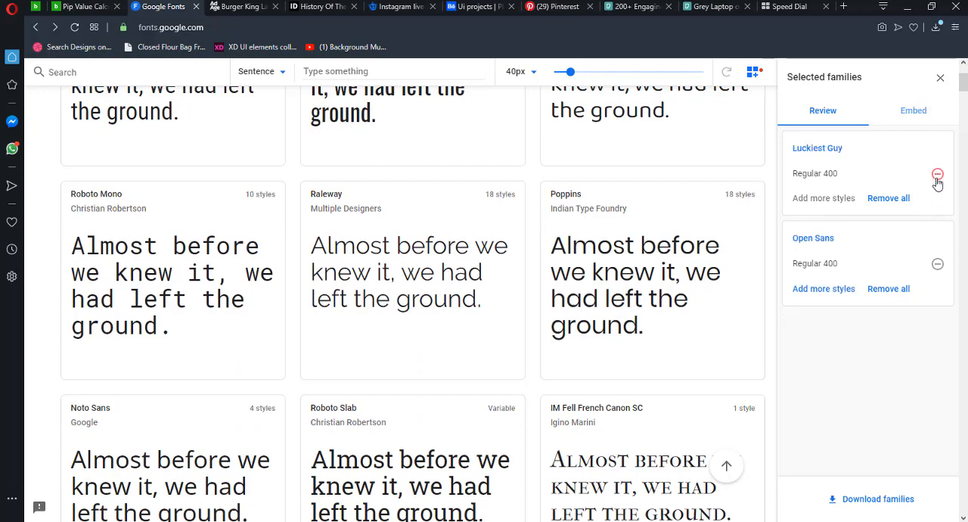
- Remove Luckiest Guy Regular 400 and Open Sans Regular 400 from the selected families
left_click(938, 175)
left_click(938, 174)
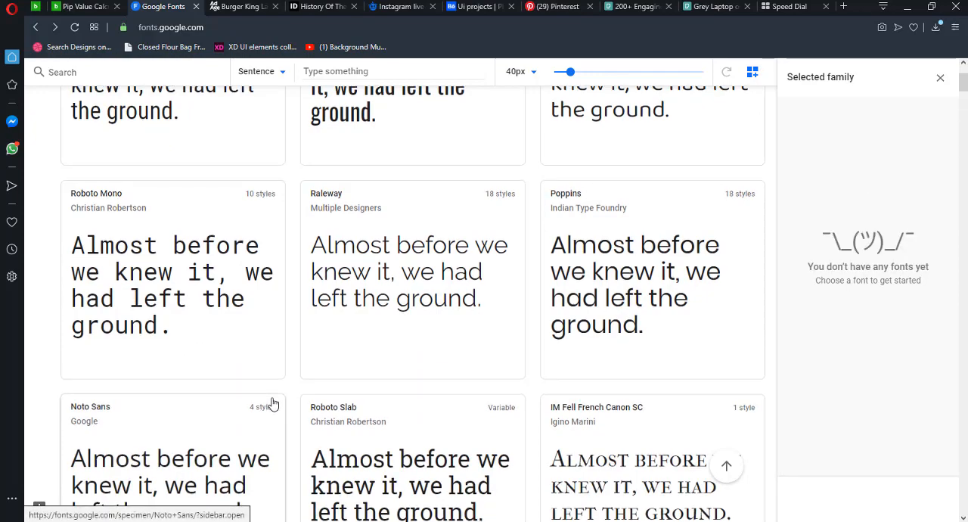
- Look further through the Google Fonts catalog for another sans-serif family that could suit the graphic's text
scroll(272, 402, "down", 3)
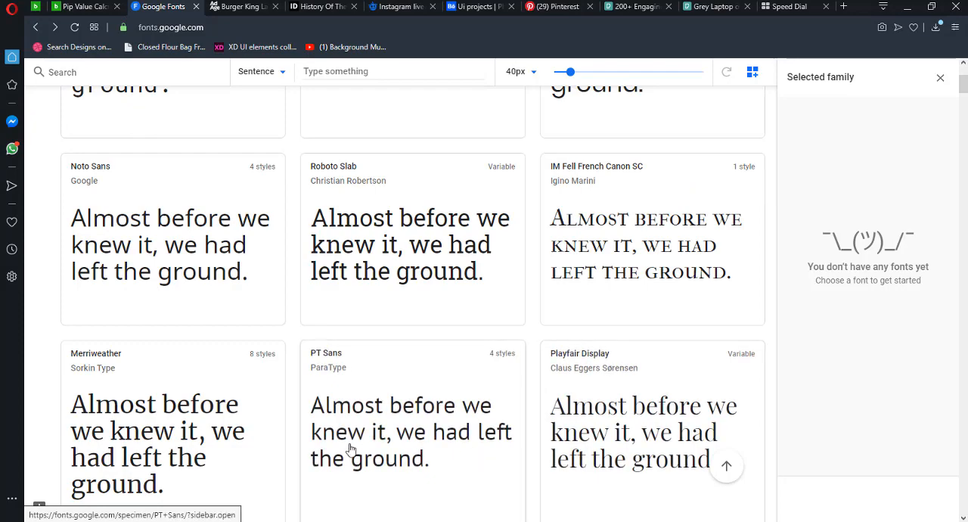
scroll(491, 367, "down", 4)
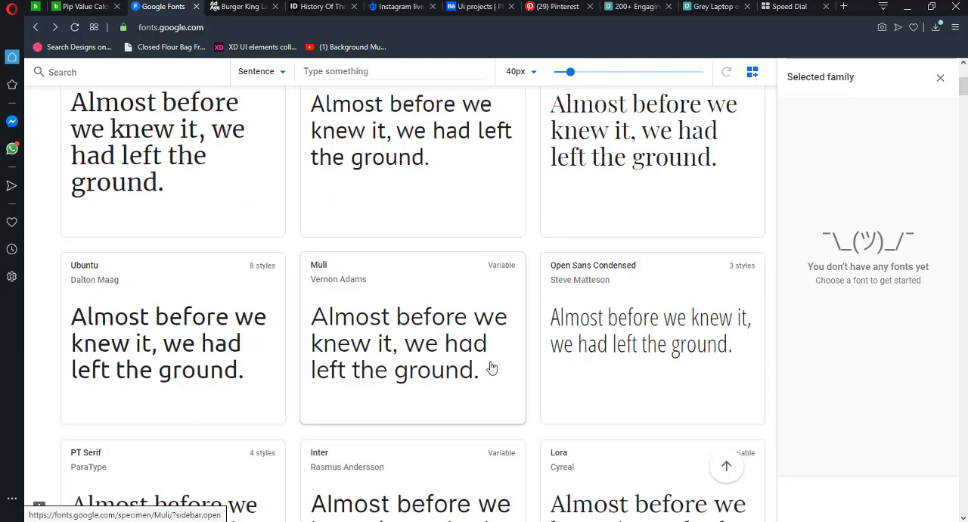
scroll(151, 355, "down", 3)
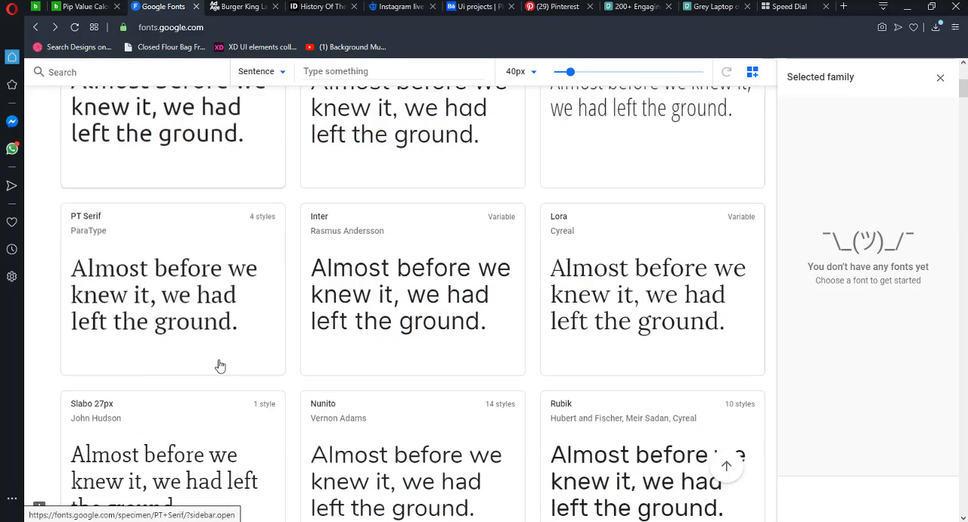
scroll(430, 320, "down", 2)
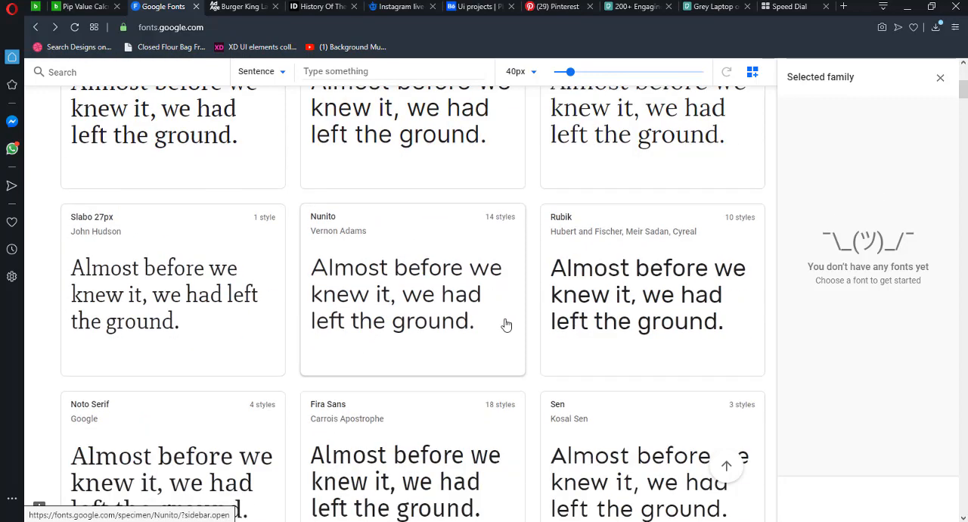
scroll(451, 324, "down", 3)
scroll(643, 260, "down", 3)
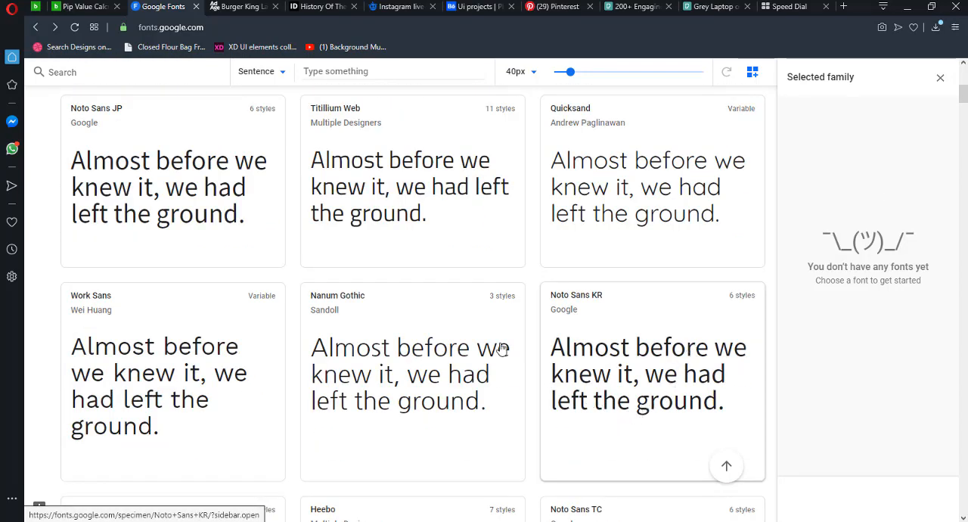
scroll(361, 325, "down", 6)
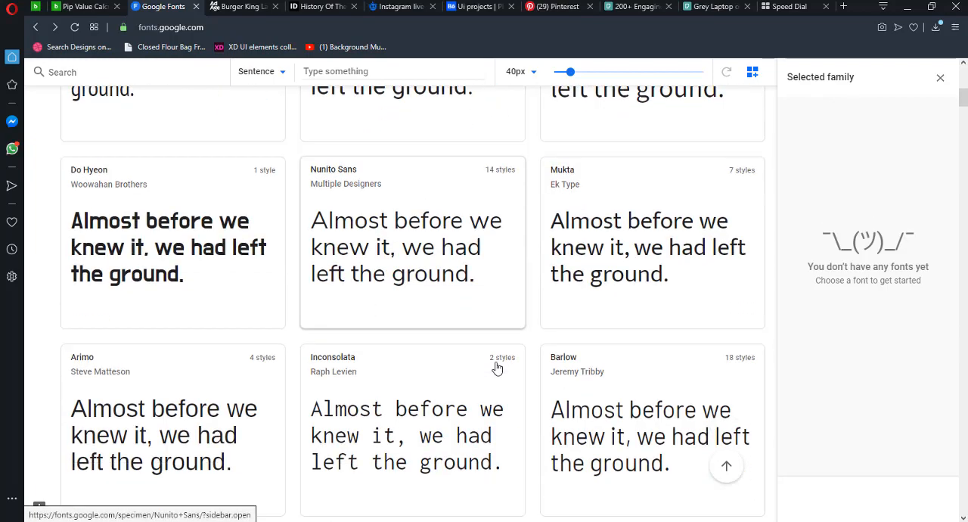
scroll(497, 368, "down", 6)
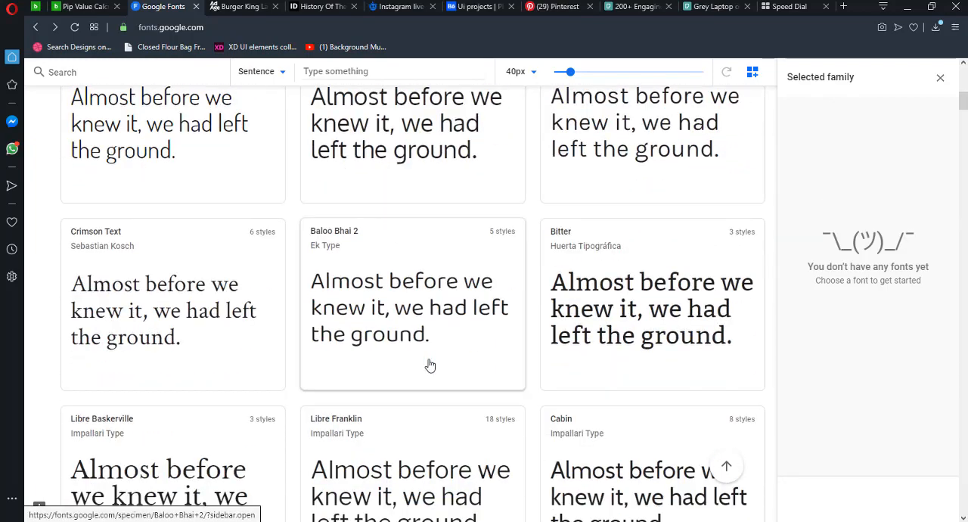
scroll(547, 361, "down", 3)
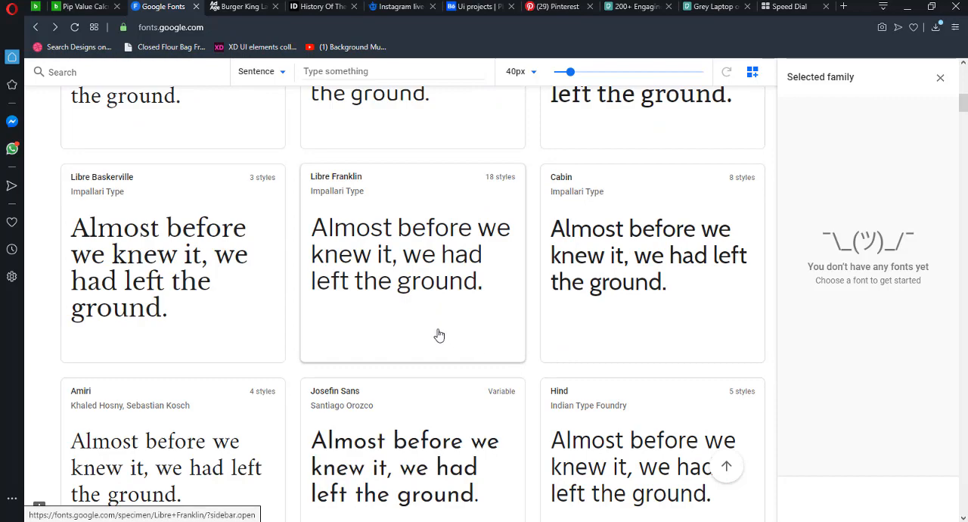
scroll(341, 309, "down", 4)
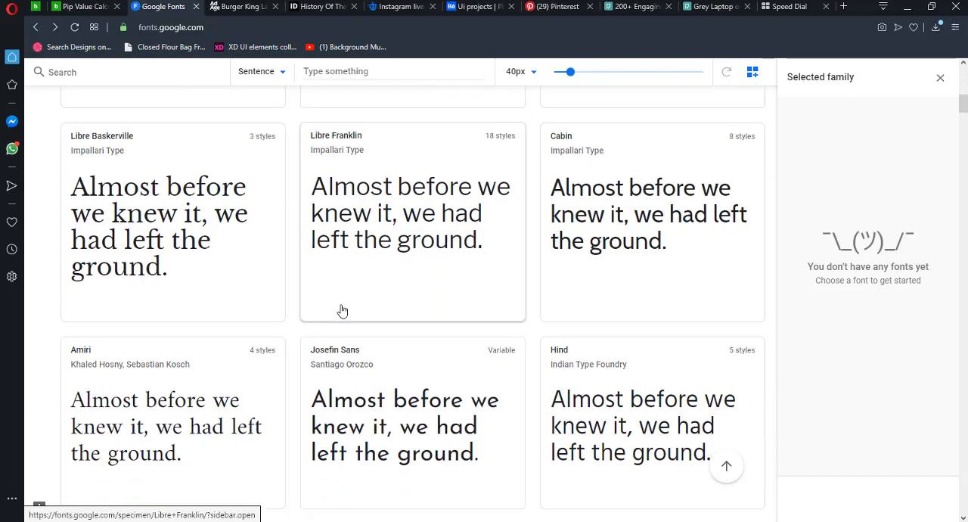
scroll(485, 357, "down", 4)
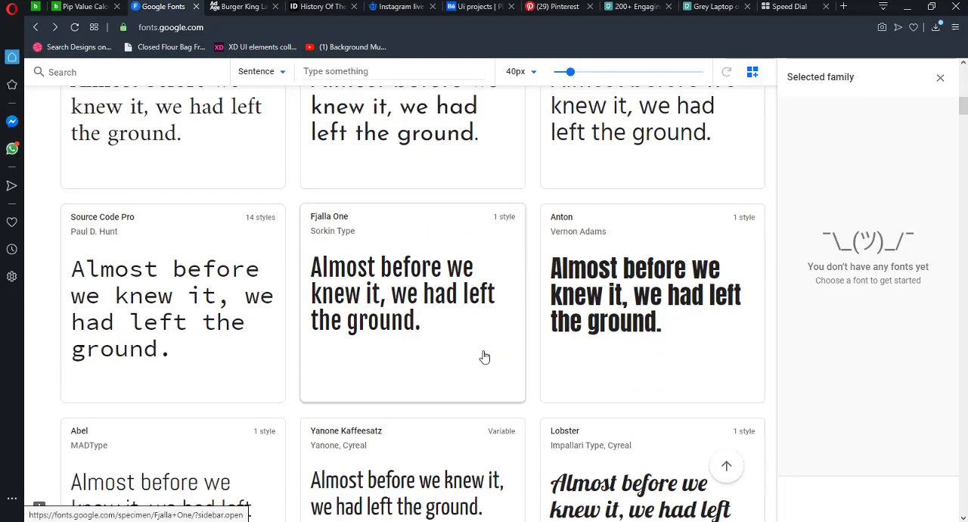
scroll(404, 331, "down", 2)
scroll(404, 331, "down", 8)
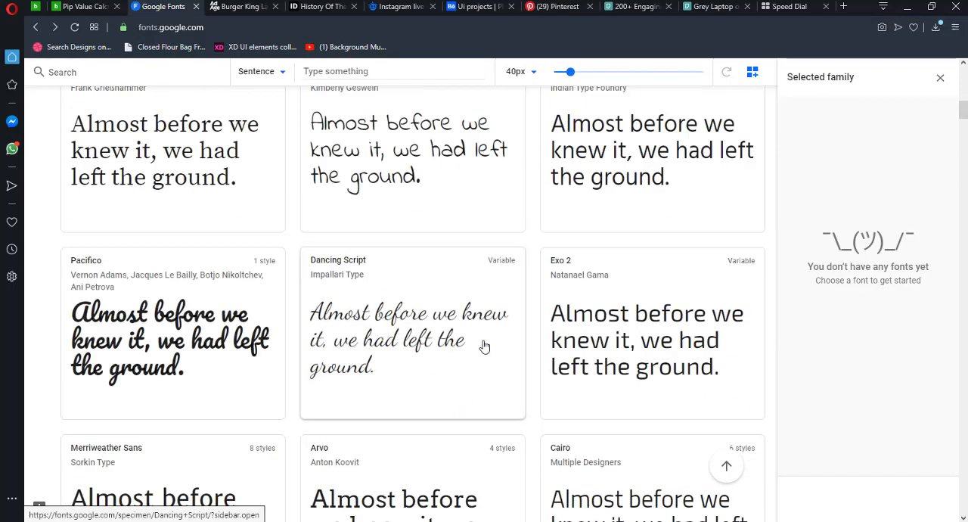
scroll(441, 338, "down", 7)
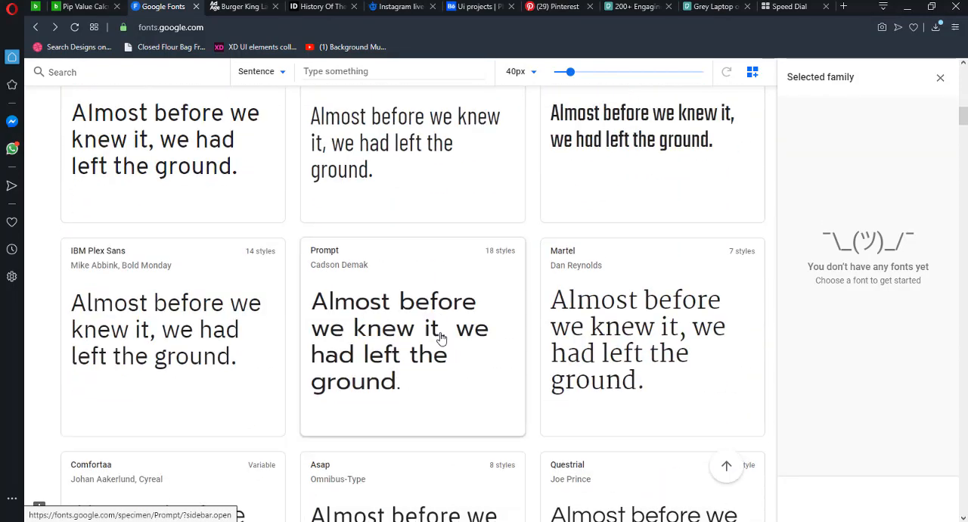
scroll(423, 315, "up", 2)
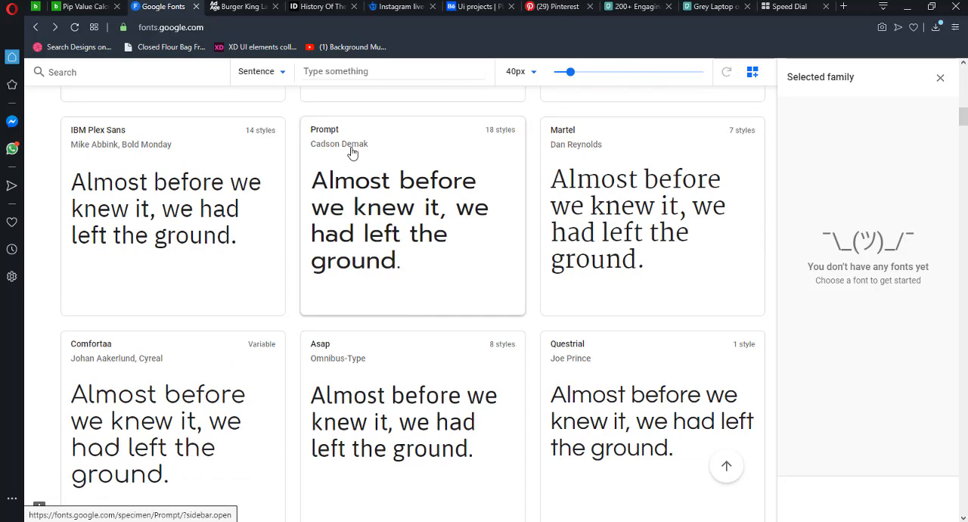
- Open the Prompt typeface, review its styles from Thin 100 to Black 900 italic and download the whole family
left_click(505, 136)
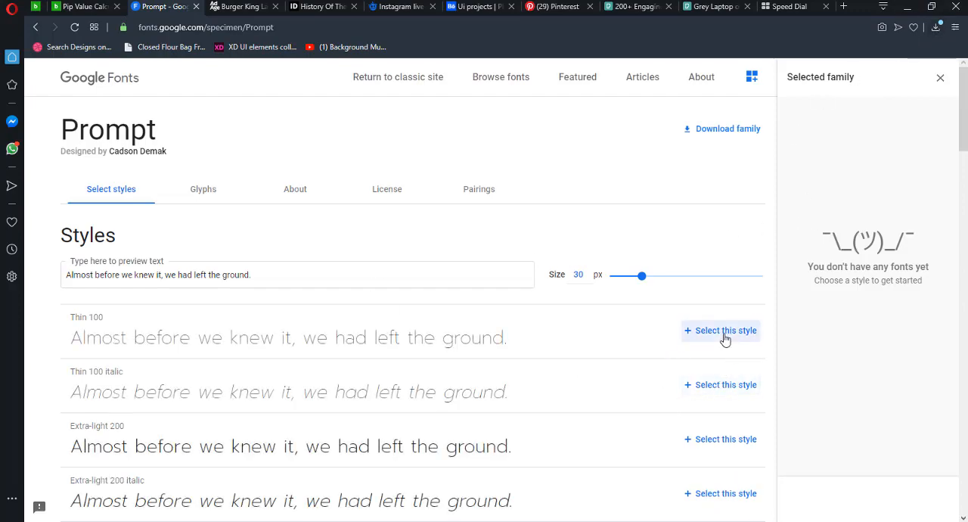
scroll(683, 361, "down", 12)
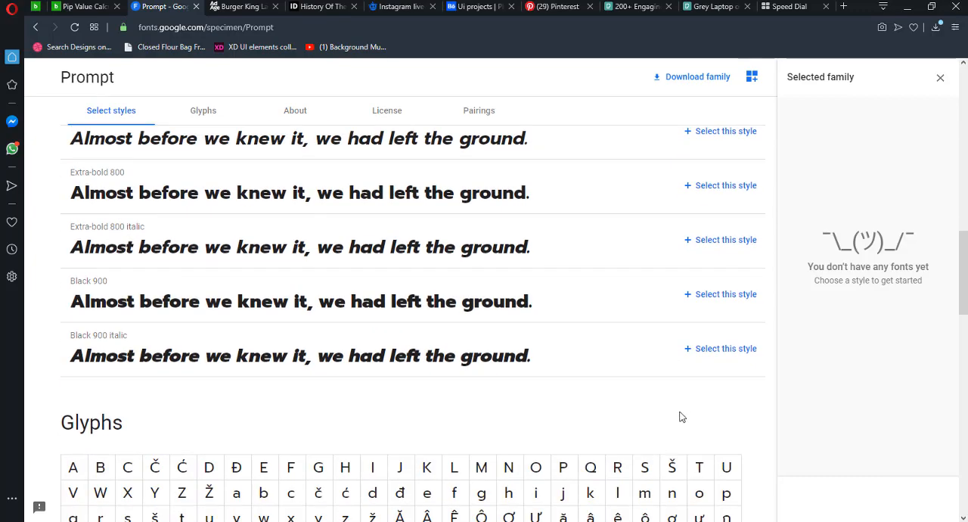
scroll(713, 358, "up", 12)
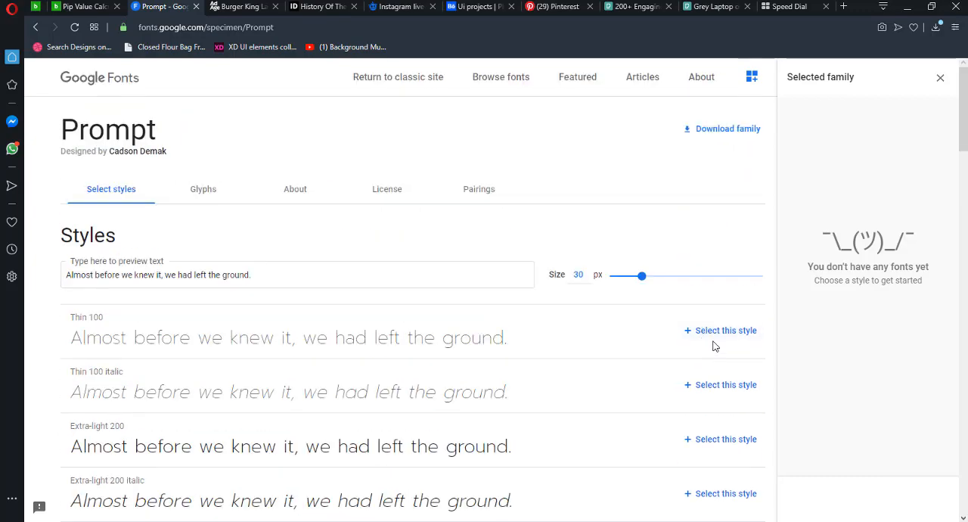
left_click(690, 135)
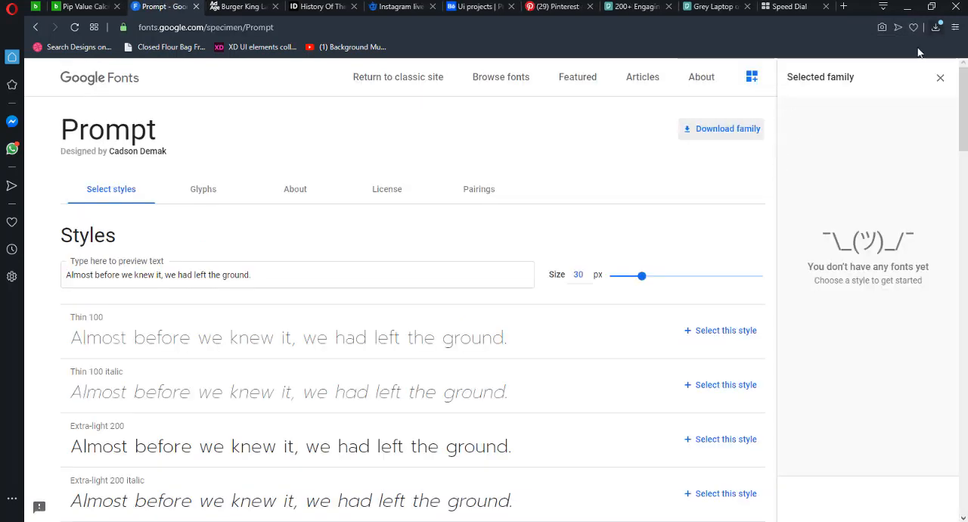
- Show the downloaded Prompt.zip in its folder and extract it to a Prompt folder in Downloads
left_click(936, 27)
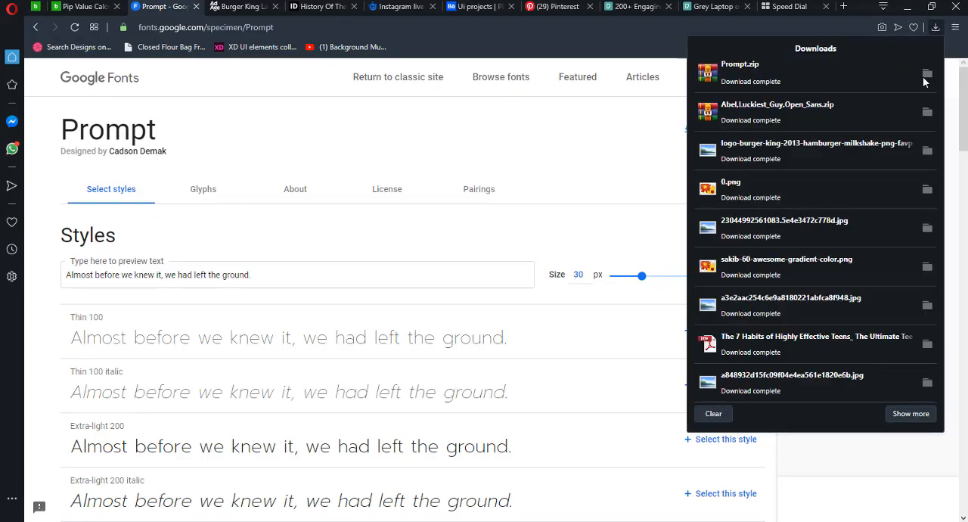
left_click(929, 74)
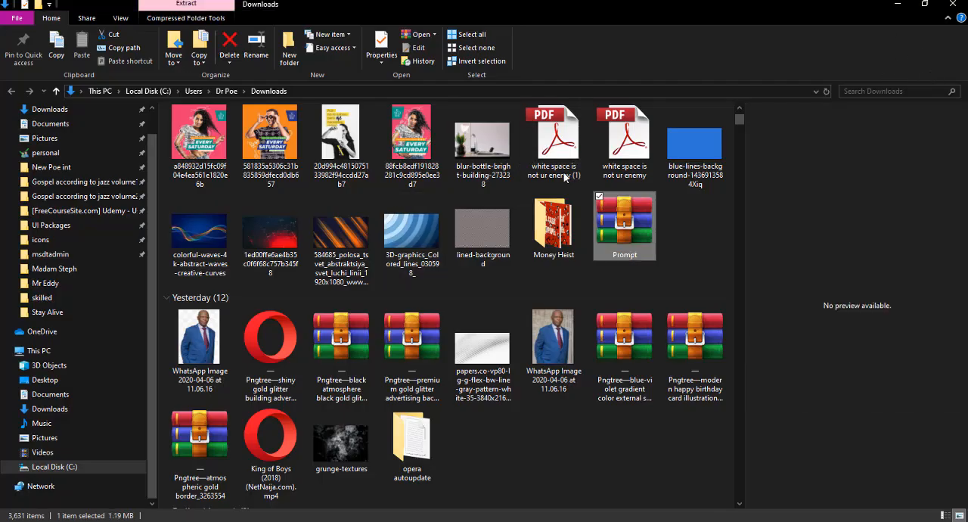
right_click(625, 223)
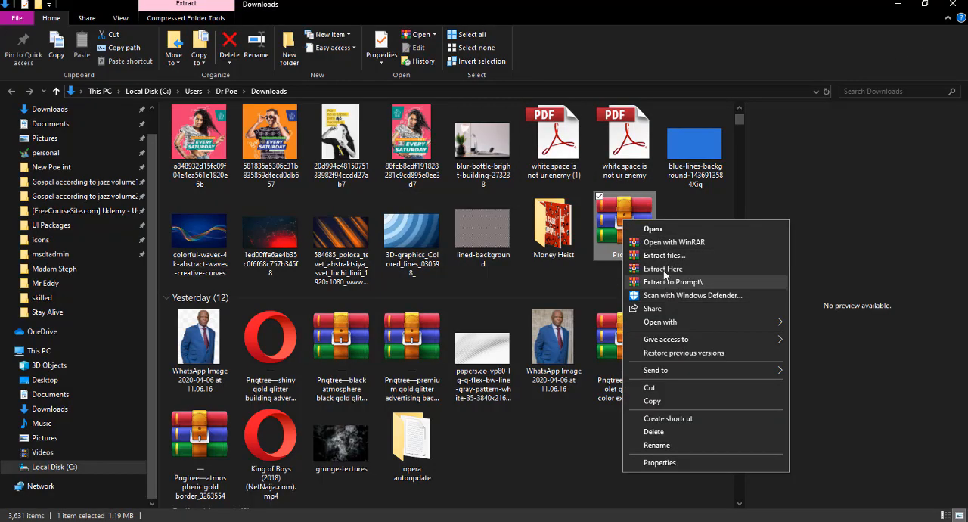
left_click(660, 255)
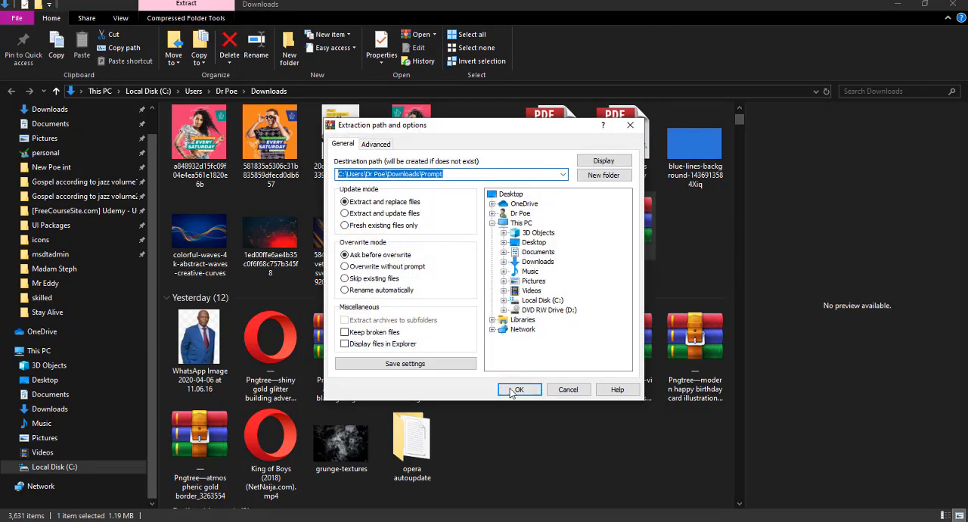
left_click(517, 388)
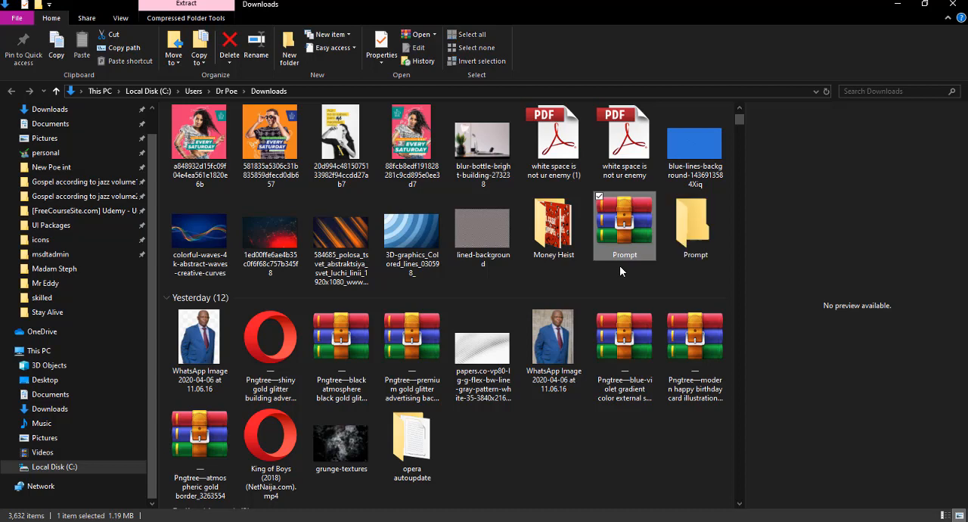
key("Delete")
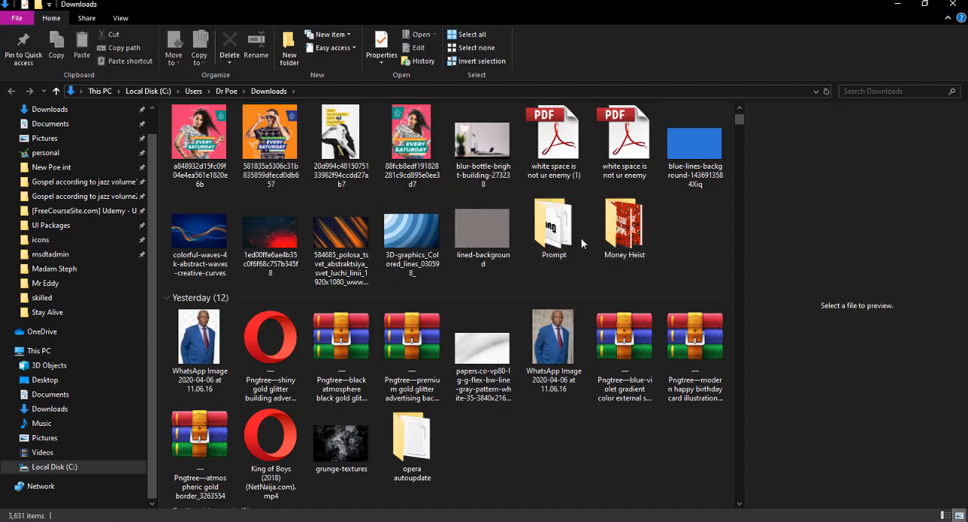
- Open the extracted Prompt folder and install all its TrueType font files for all users
double_click(554, 226)
left_click_drag(272, 406, 202, 140)
right_click(204, 142)
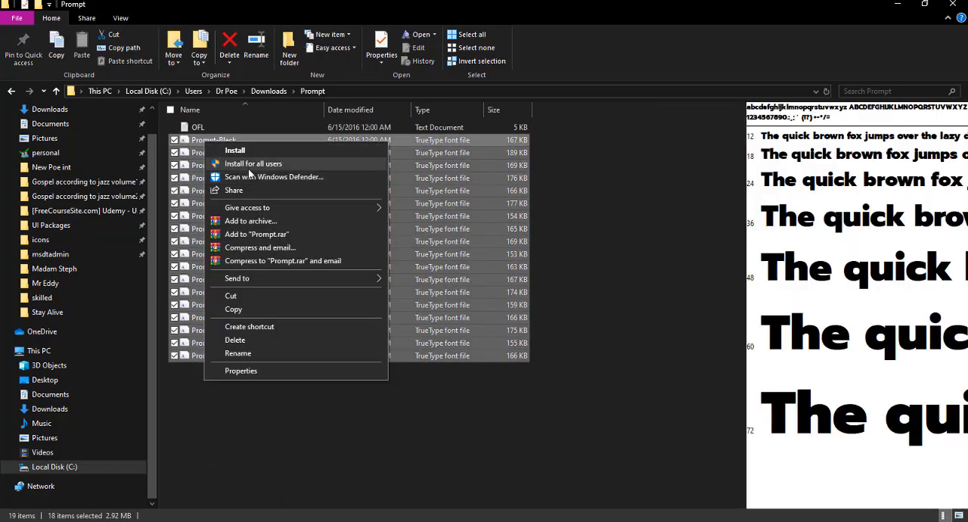
left_click(248, 167)
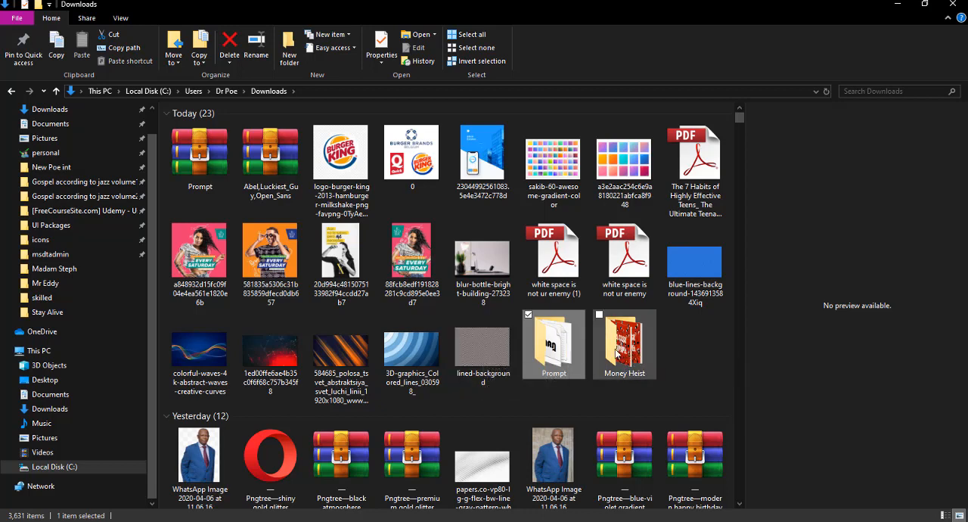
- Extract the Abel,Luckiest_Guy,Open_Sans archive in Downloads into a folder of the same name
mouse_move(617, 353)
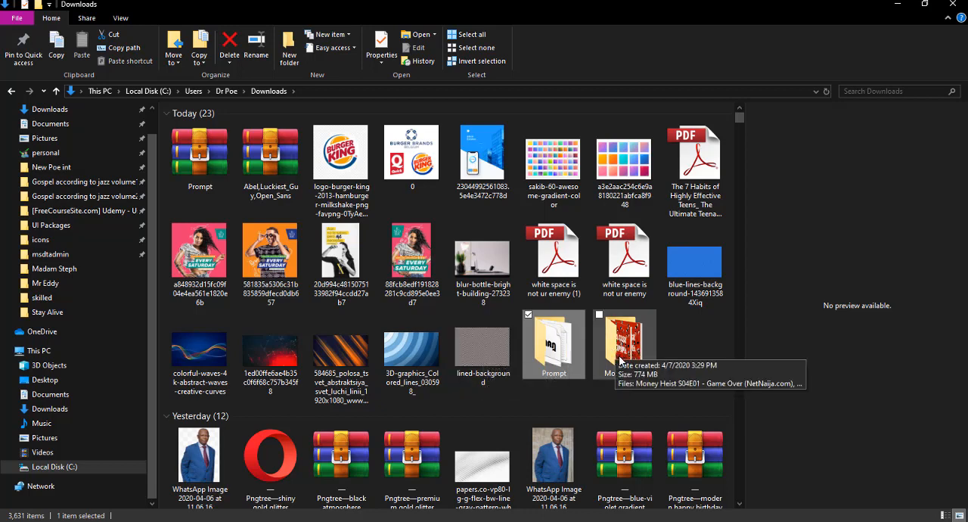
left_click(242, 154)
right_click(242, 154)
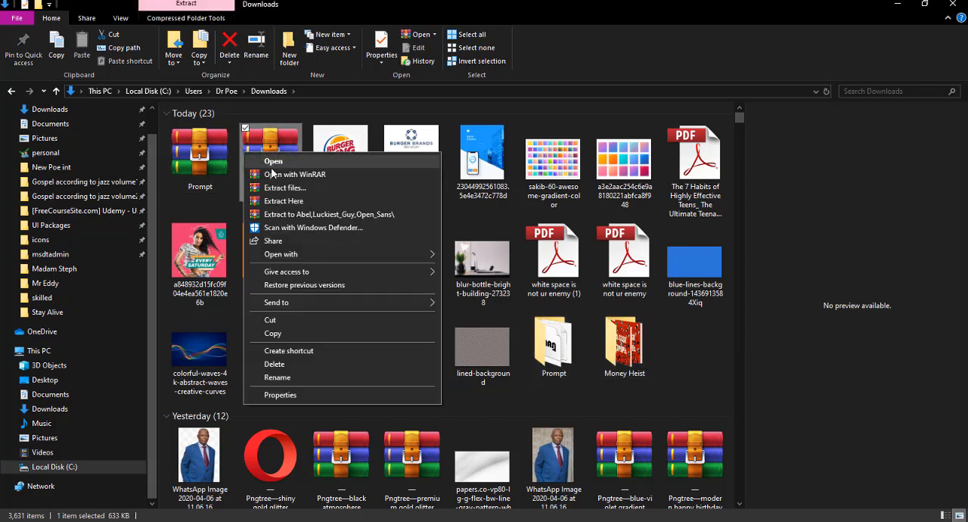
left_click(288, 217)
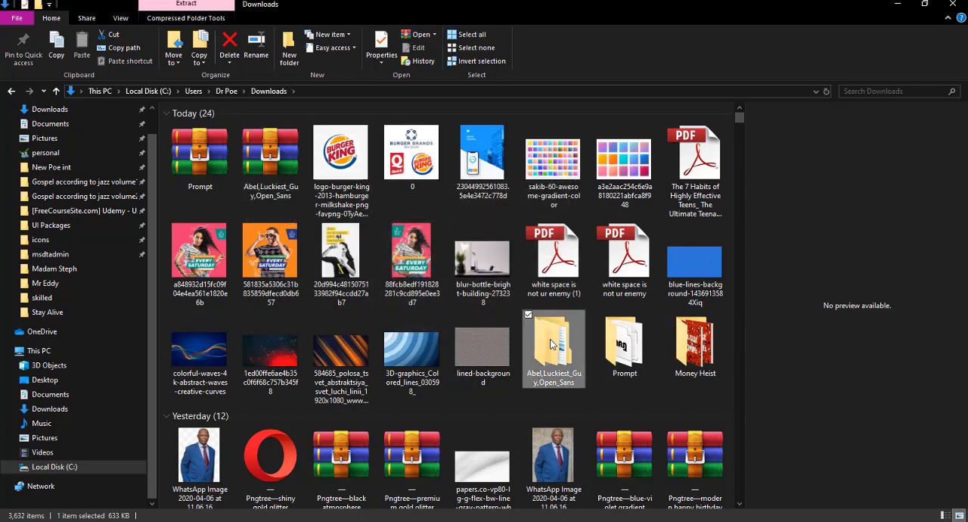
- Open the extracted font folder, examine the Open_Sans files as large thumbnails and return to the parent folder
double_click(550, 341)
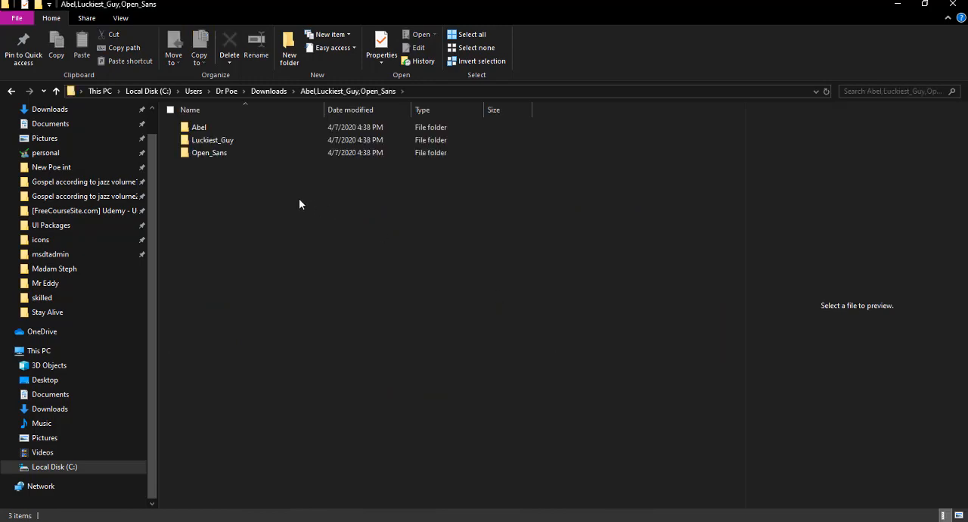
left_click(239, 158)
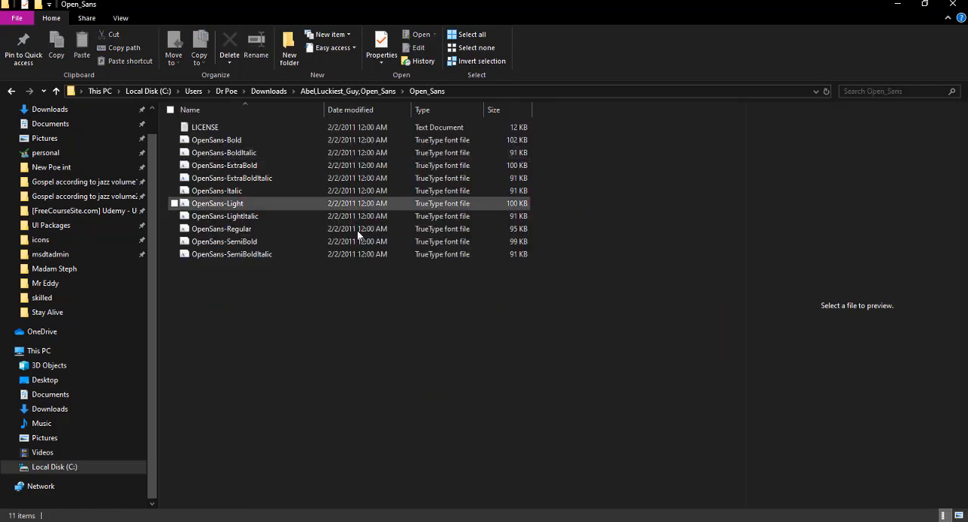
scroll(323, 283, "up", 3, "ctrl")
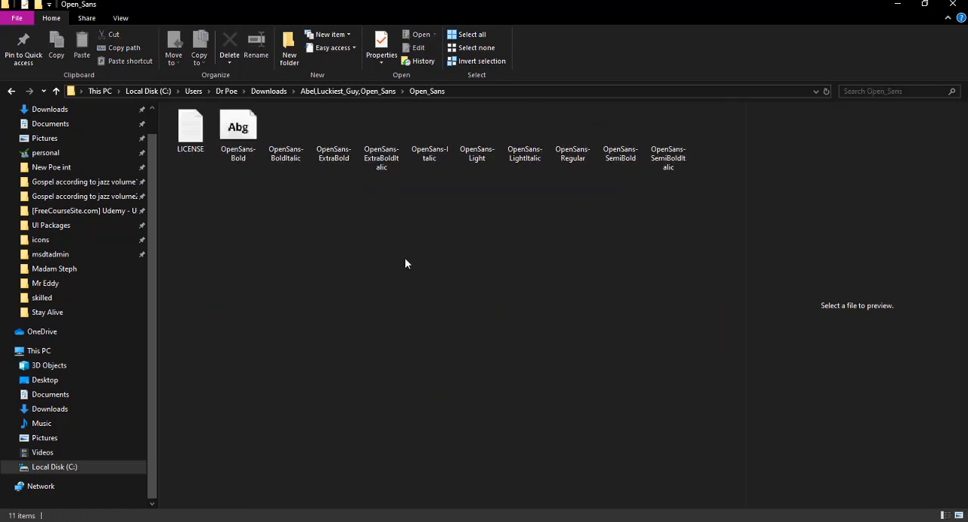
scroll(602, 392, "up", 1, "ctrl")
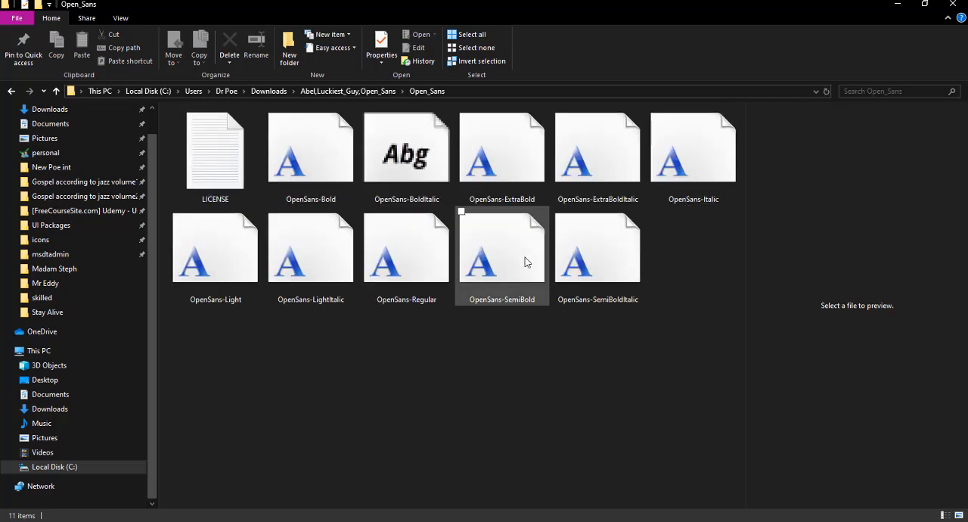
left_click(507, 281)
left_click(605, 280)
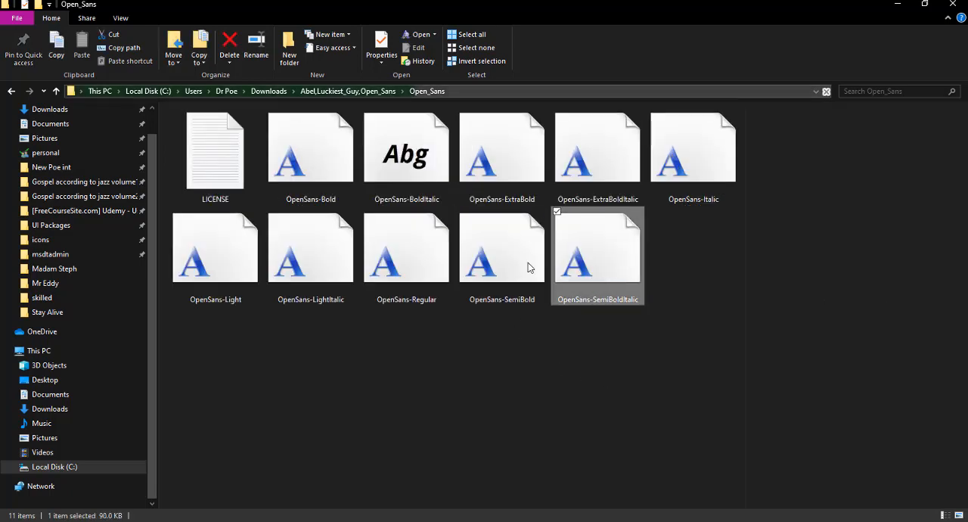
left_click(56, 91)
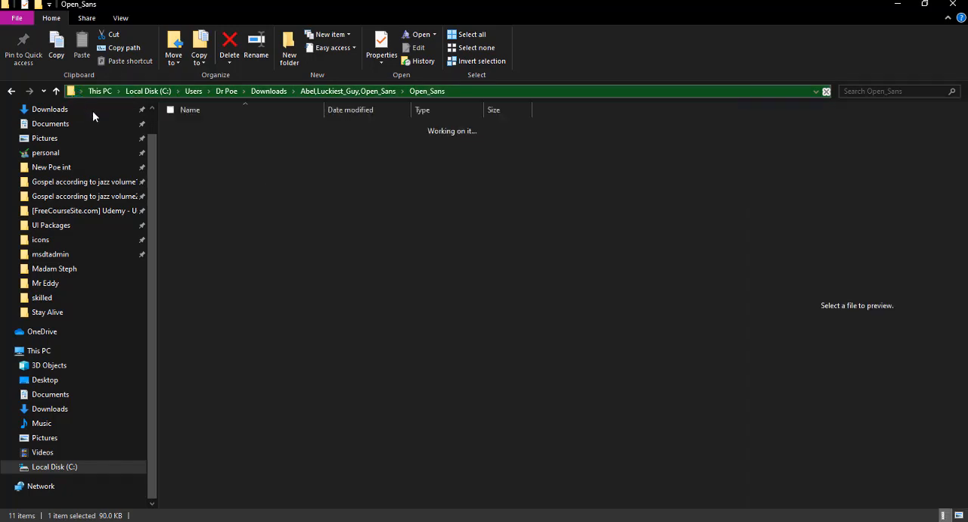
- Open the Luckiest_Guy folder and install the LuckiestGuy-Regular font, minimizing the folder window when done
double_click(193, 141)
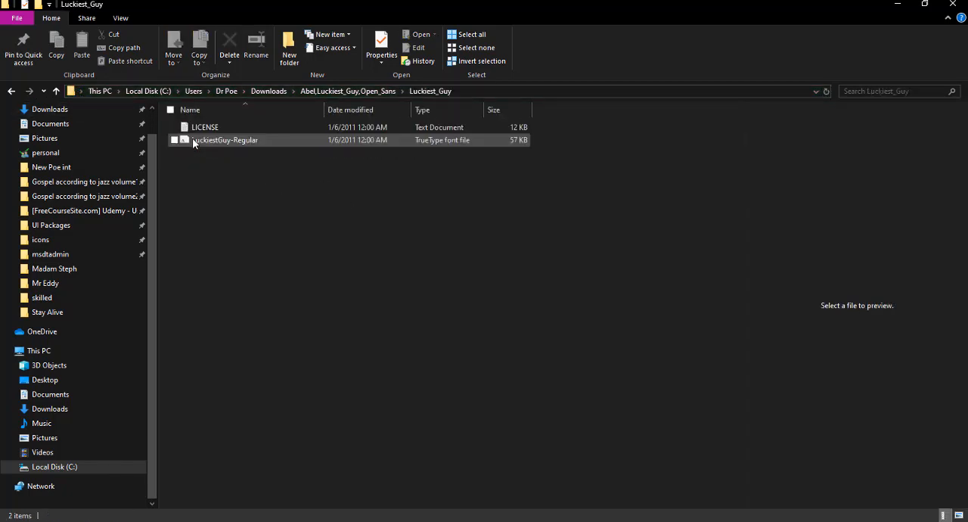
left_click(229, 148)
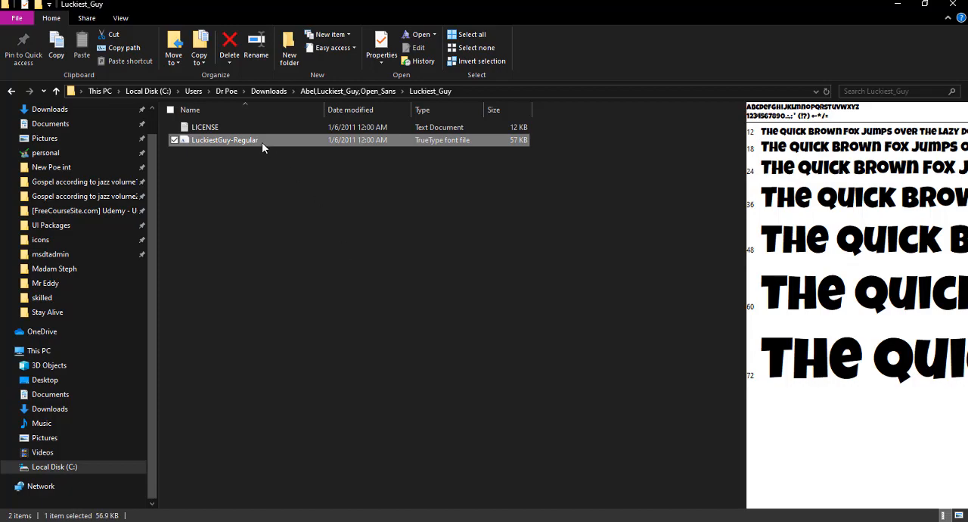
double_click(262, 142)
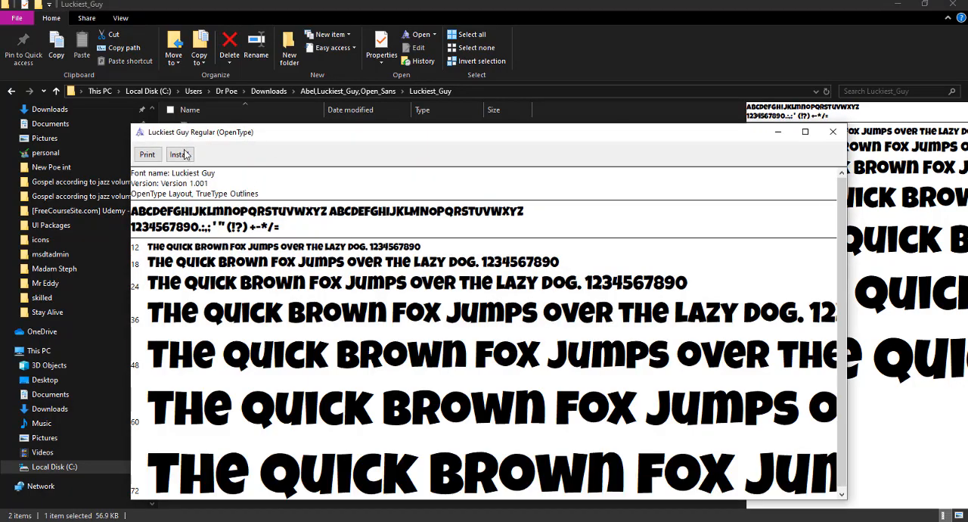
left_click(180, 155)
left_click(779, 73)
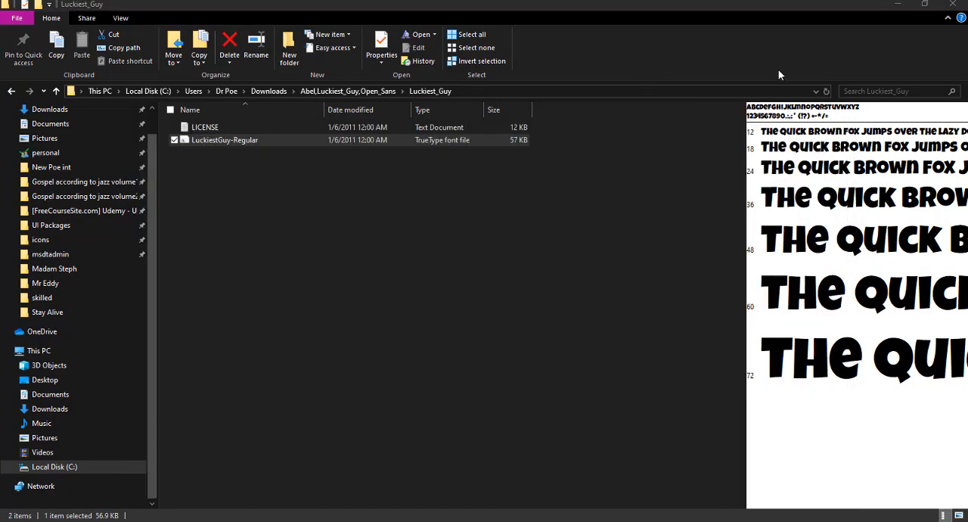
left_click(897, 3)
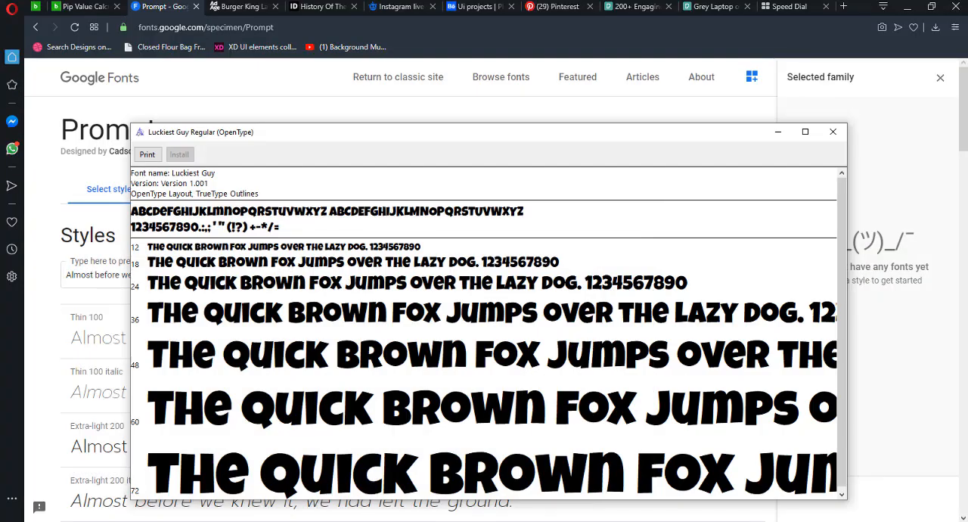
- Switch to Photoshop and move the floating gradient swatch image down, clear of the Burger King logo
left_click(191, 521)
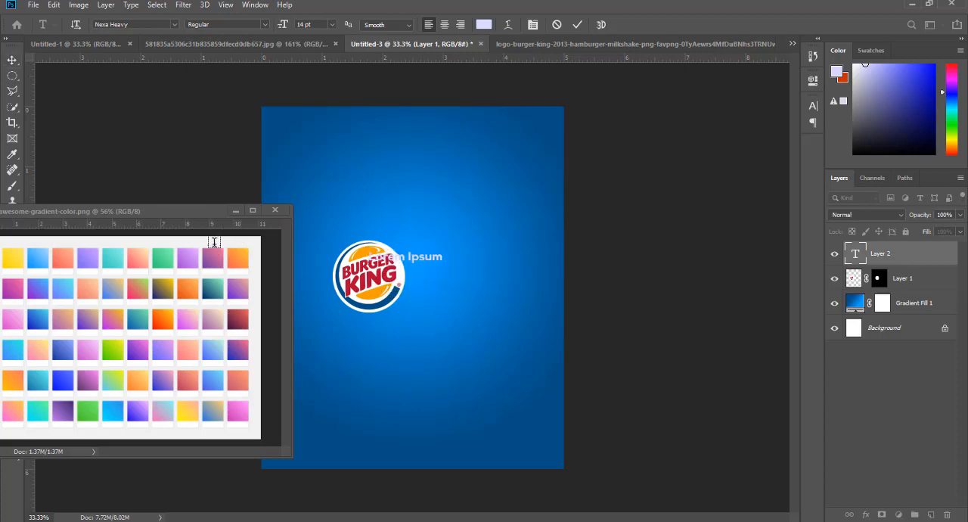
left_click(118, 217)
left_click_drag(113, 211, 171, 314)
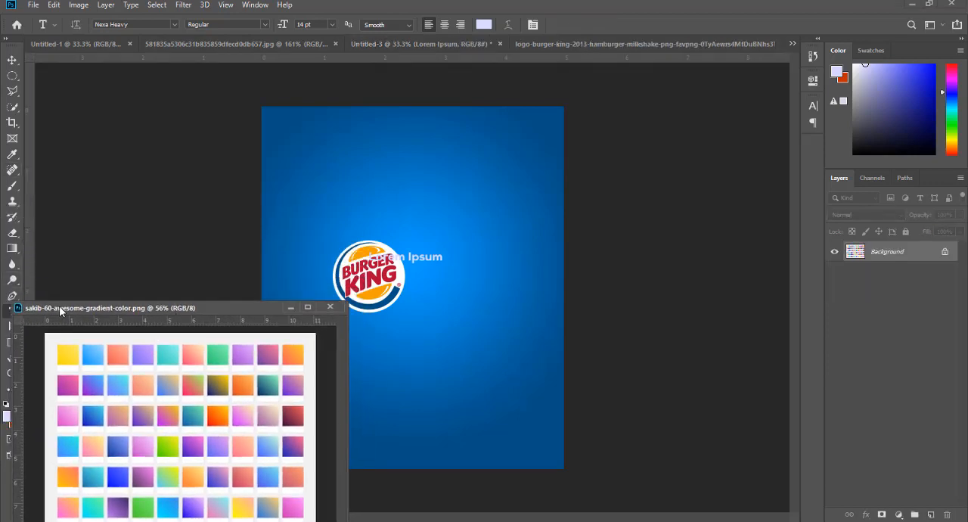
left_click_drag(62, 308, 99, 353)
left_click(11, 342)
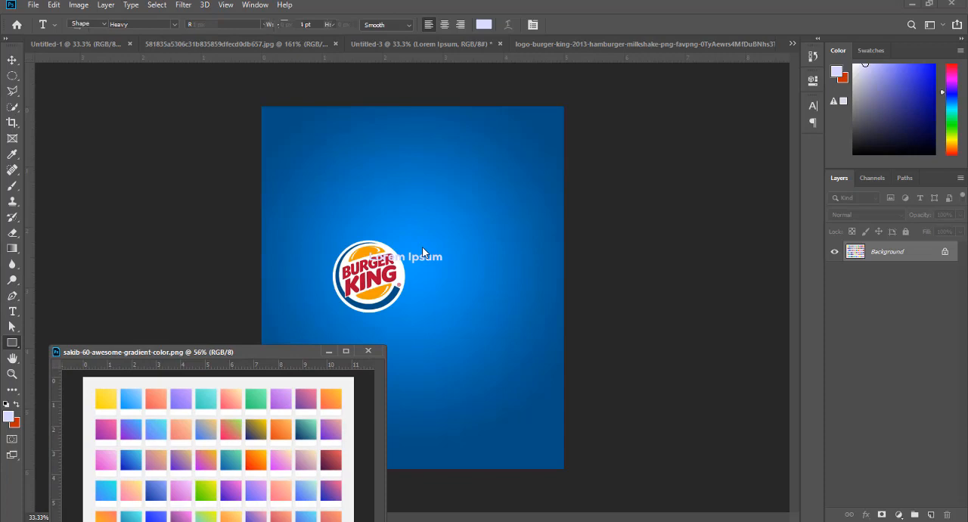
- Select the Lorem Ipsum text layer and move it beside the logo's right edge
left_click(12, 60)
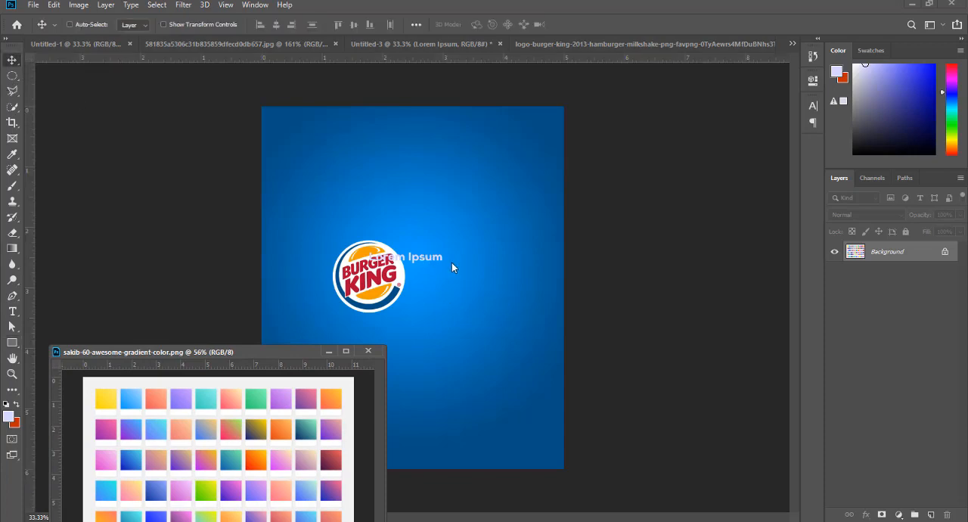
left_click(427, 265)
right_click(422, 258)
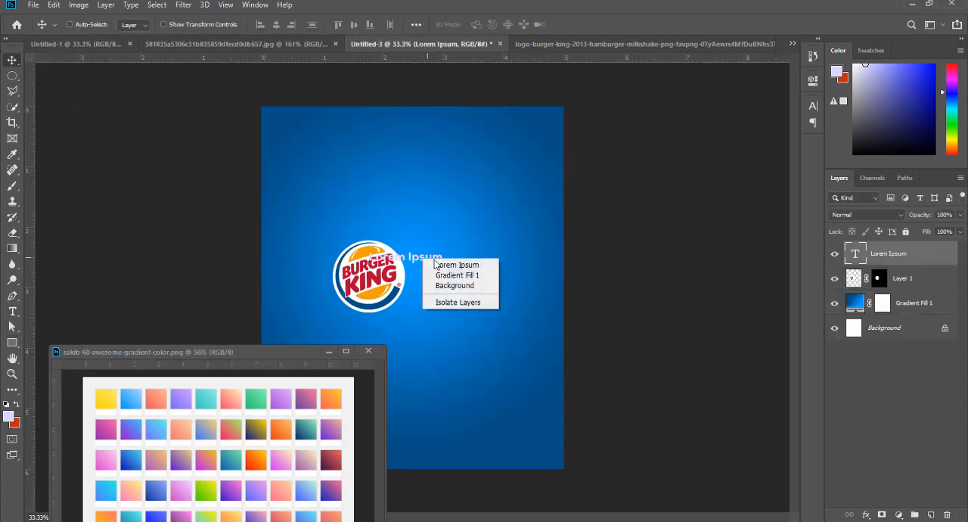
left_click(434, 264)
left_click_drag(414, 258, 487, 259)
- Replace the Lorem Ipsum placeholder with the tagline "Be Your Way" from the AdAge article, breaking the line before "Way"
left_click(12, 311)
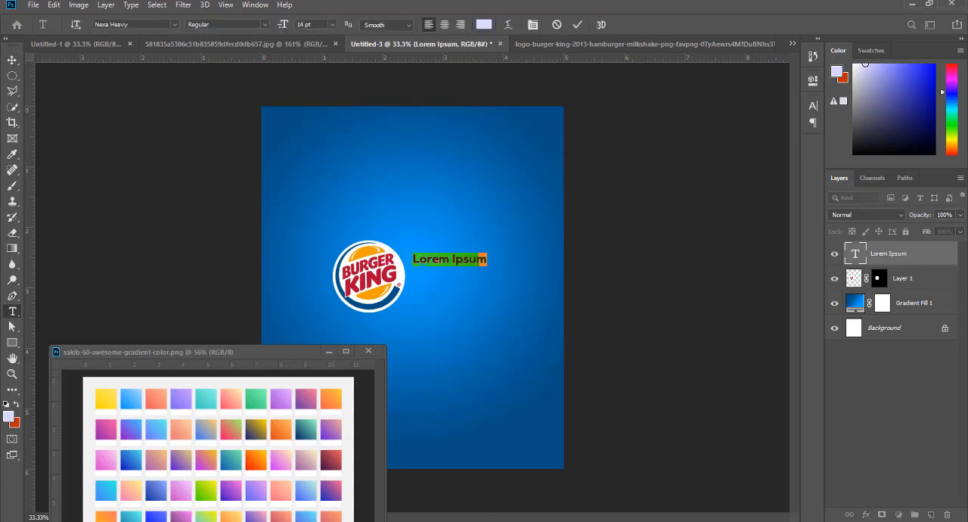
key("alt+Tab")
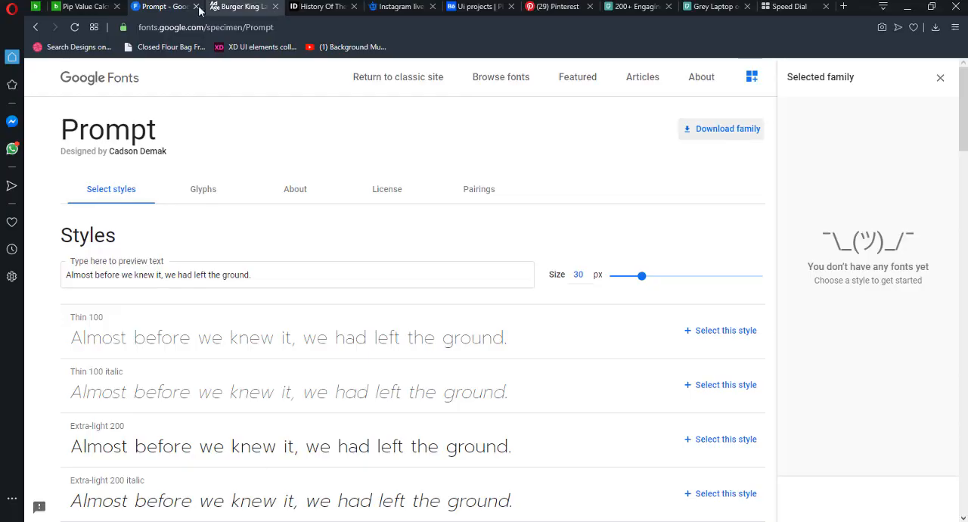
left_click(238, 8)
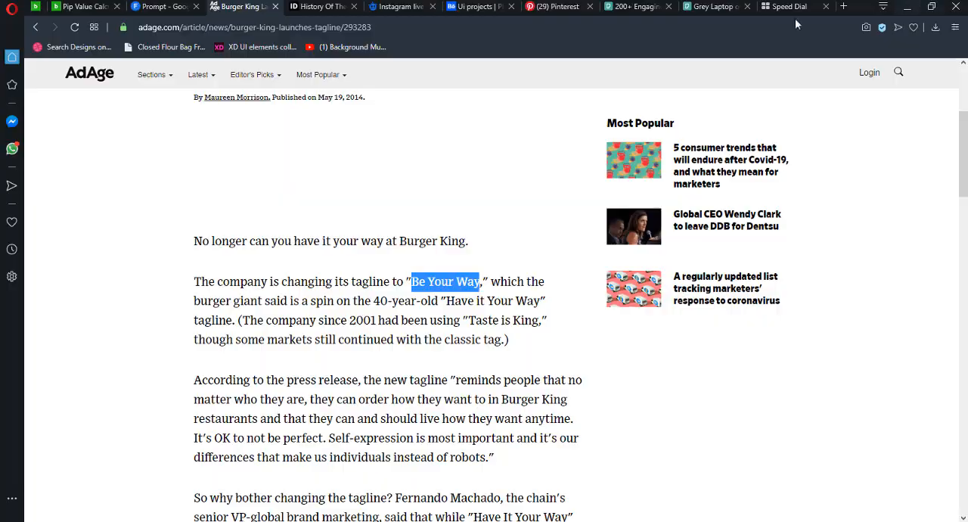
key("alt+Tab")
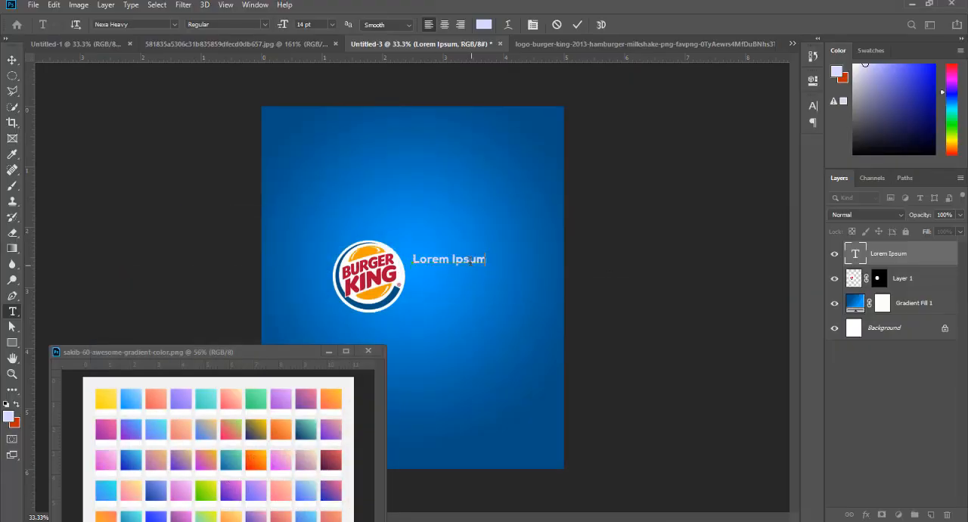
type("Be Your Way")
key("Return")
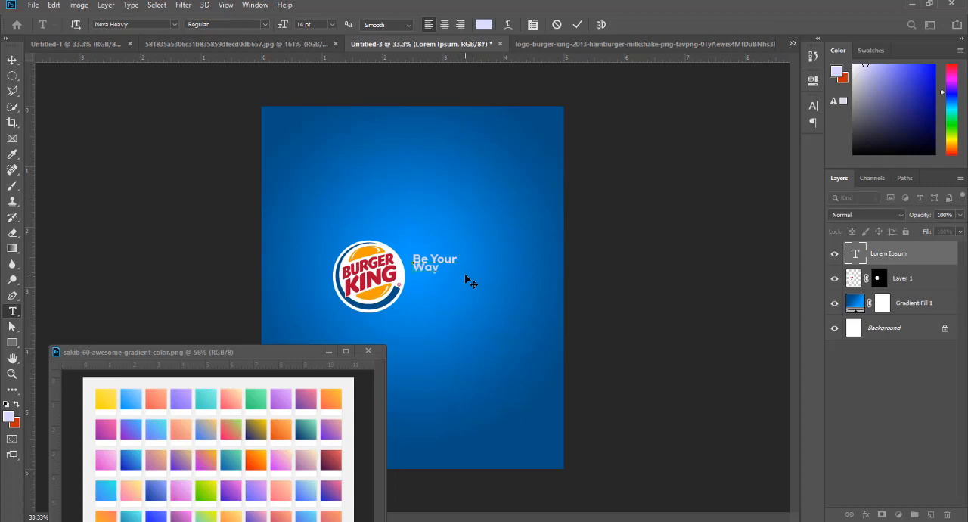
- Move the tagline slightly down beside the logo and scale it proportionally to about 179%
left_click(12, 59)
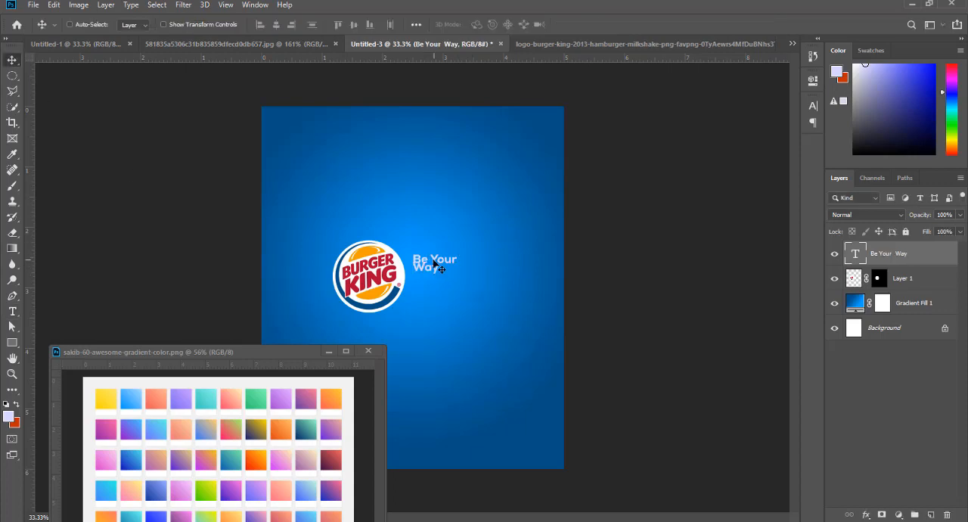
left_click_drag(423, 267, 425, 280)
key("ctrl+t")
left_click_drag(455, 266, 491, 252)
key("Return")
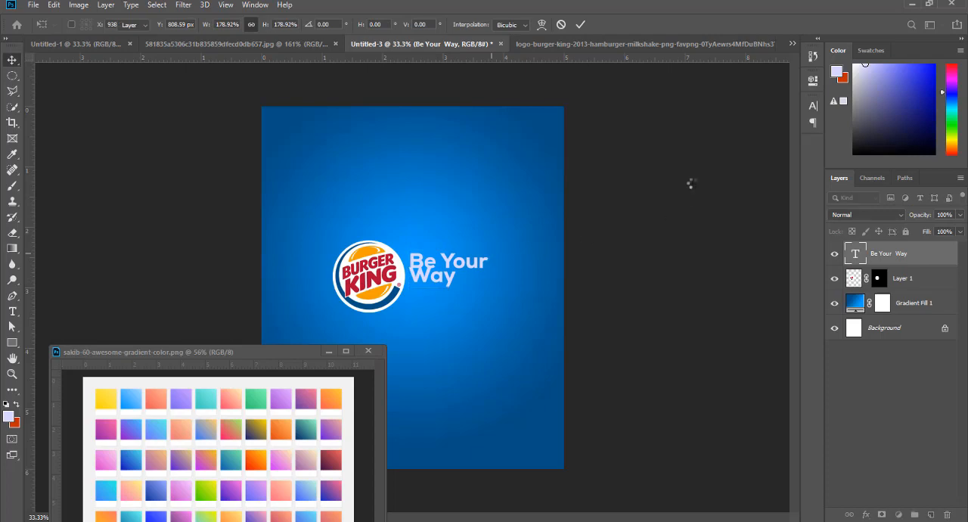
- Set the tagline's font to Prompt Bold in all caps
left_click(814, 105)
left_click(731, 121)
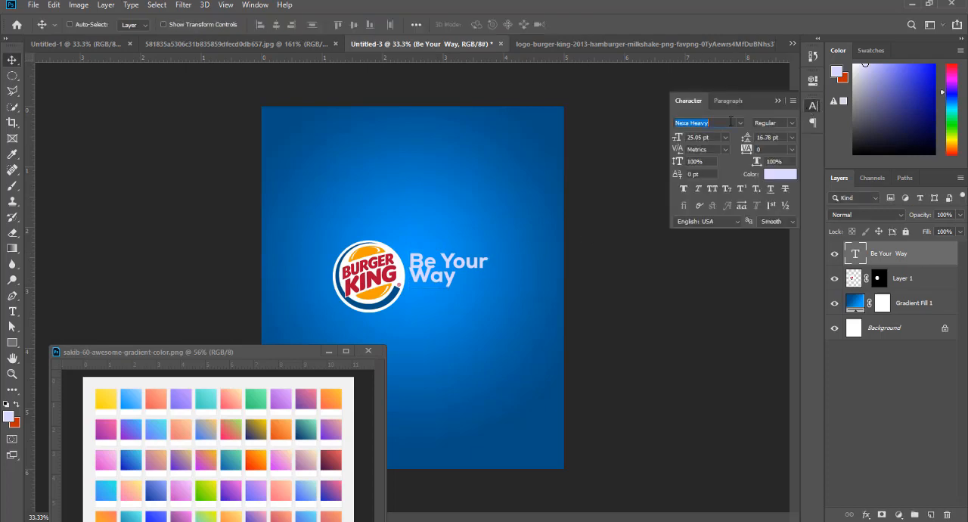
left_click(731, 122)
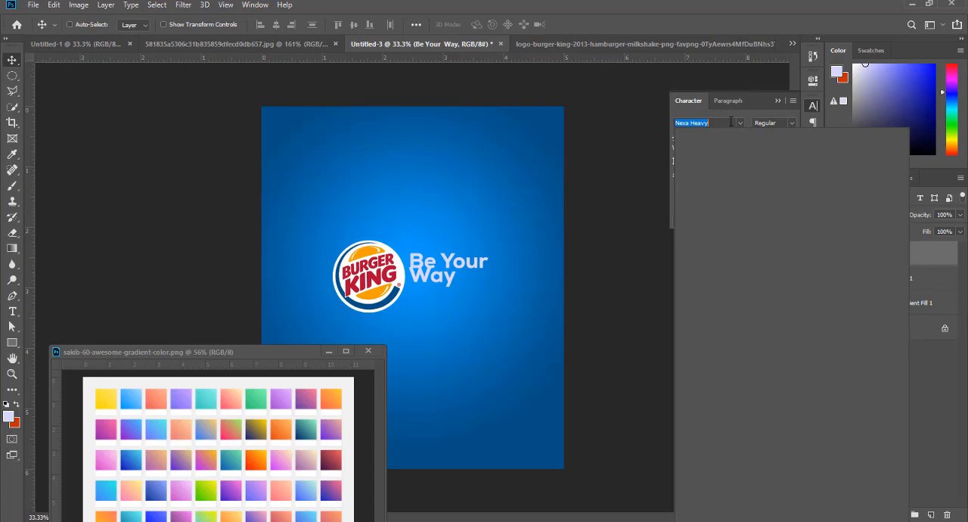
type("p")
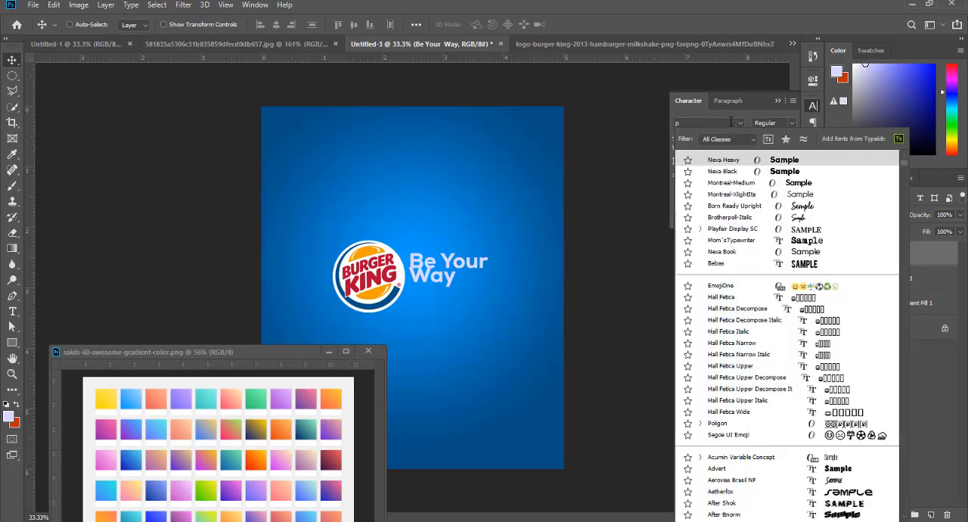
type("r")
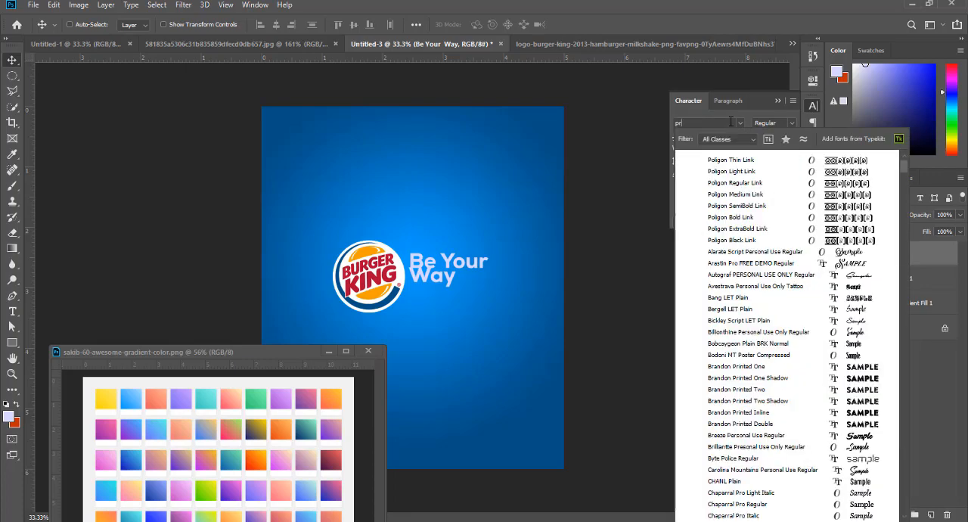
type("omt")
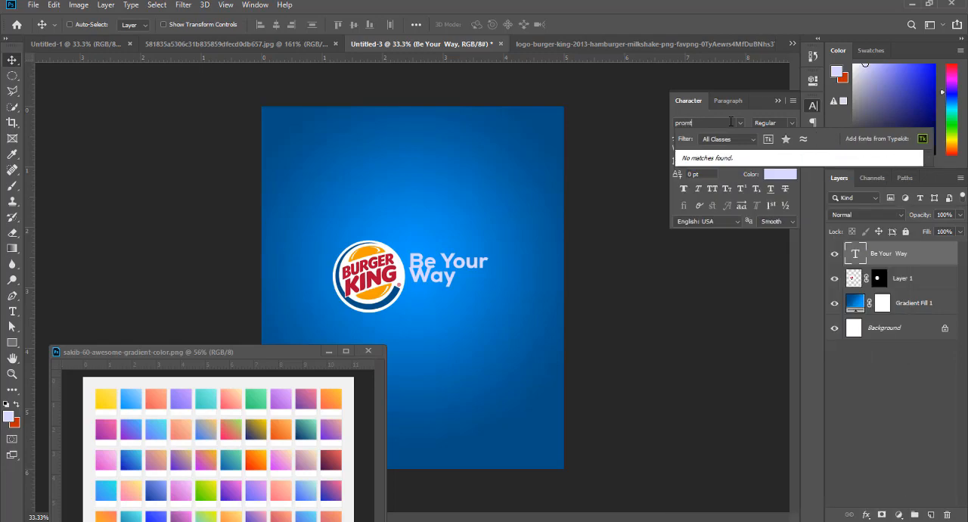
key("BackSpace")
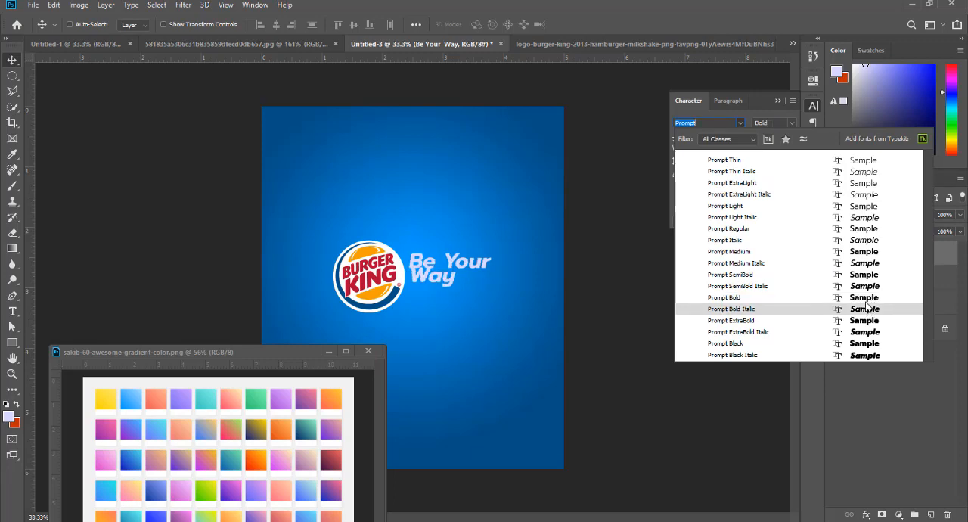
left_click(867, 301)
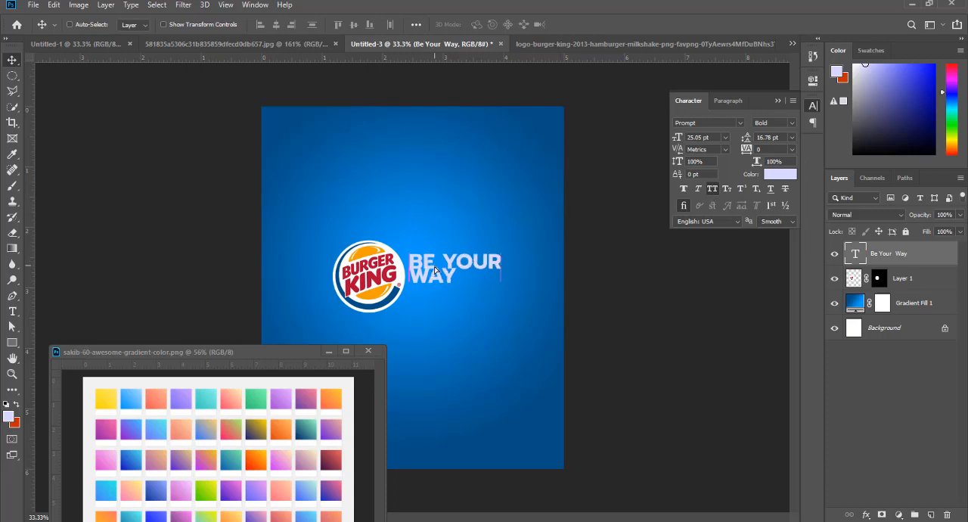
- Set the tagline's leading to 24 pt and reposition the two lines level with the logo
left_click_drag(436, 268, 438, 277)
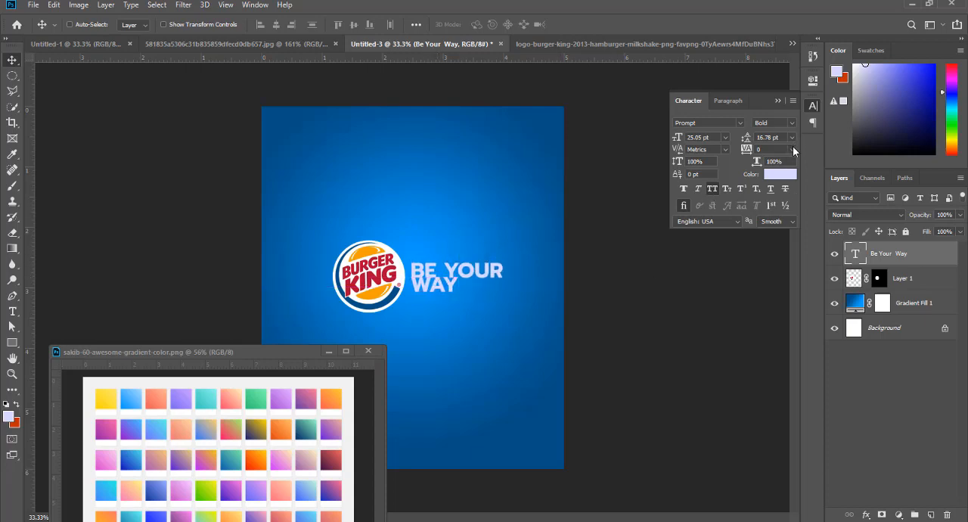
left_click(792, 137)
left_click(785, 174)
left_click(793, 137)
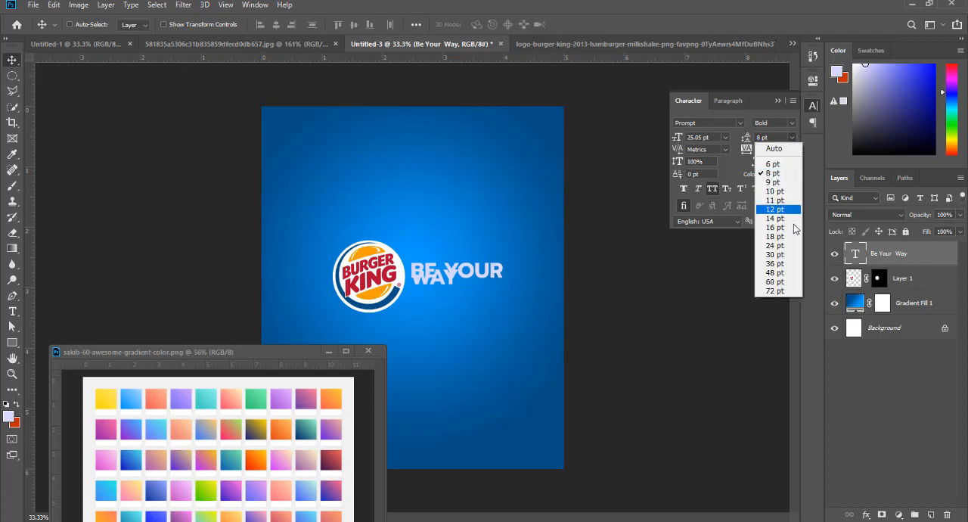
left_click(779, 235)
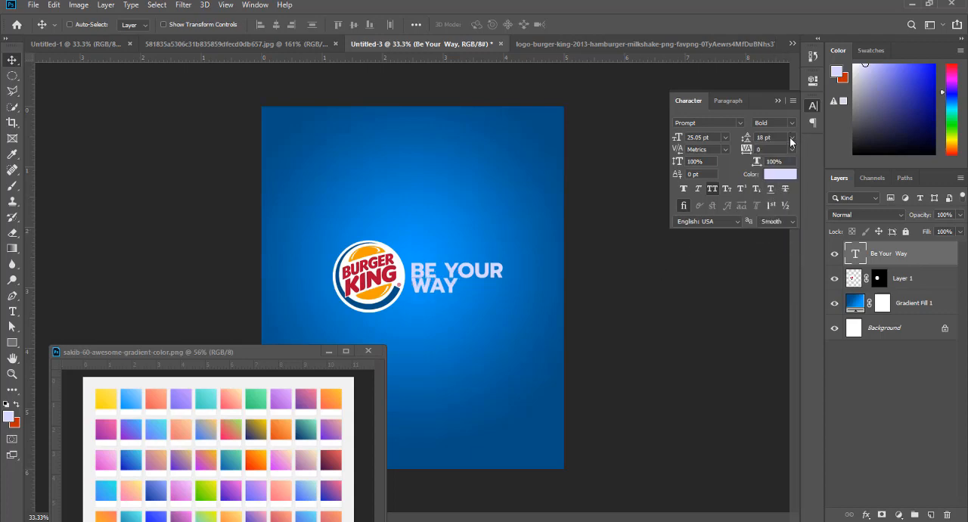
left_click(792, 137)
left_click(775, 245)
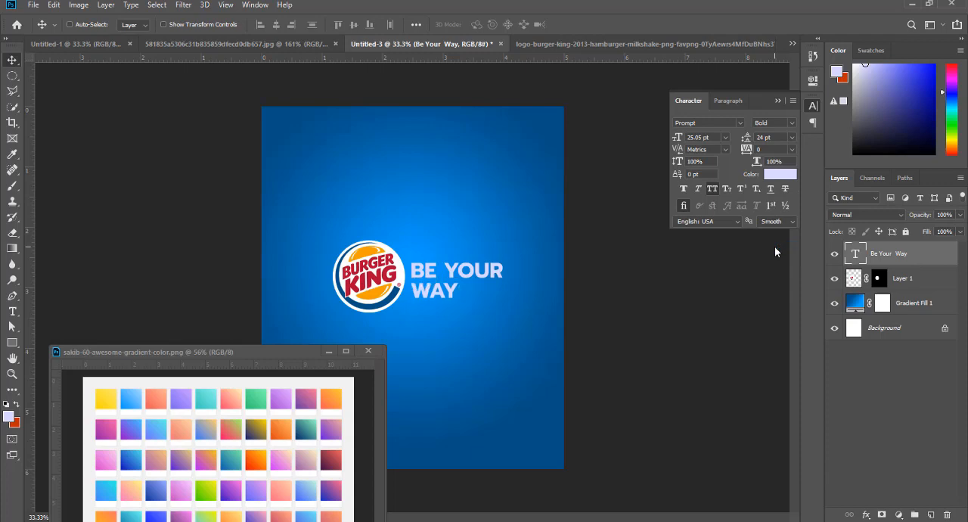
left_click_drag(432, 268, 428, 265)
- Shift the logo and the tagline slightly left on the canvas, leaving a small gap between them
right_click(380, 284)
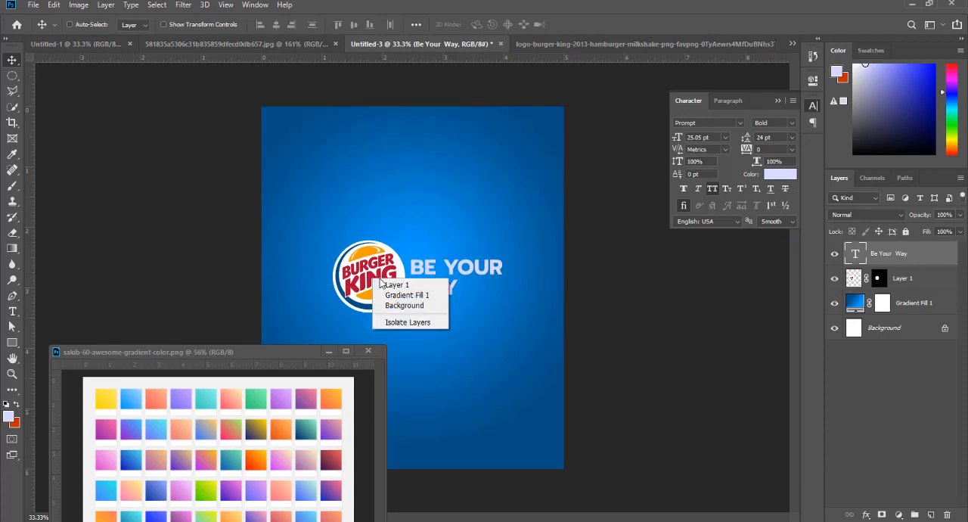
left_click(381, 285)
left_click_drag(381, 285, 497, 279)
right_click(424, 272)
left_click(429, 276)
- Draw a rectangle about 594 x 111 px over the tagline's first line and add a Gradient Overlay to it
key("u")
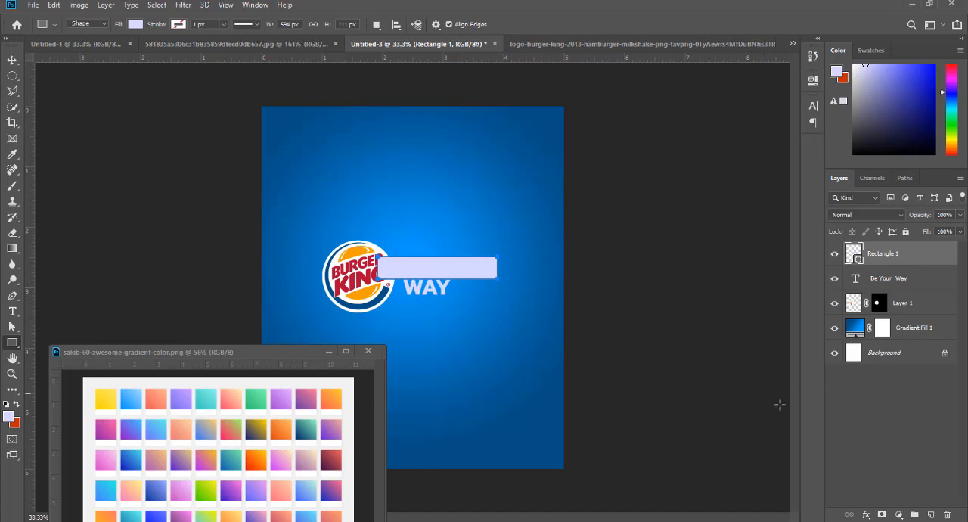
left_click(866, 514)
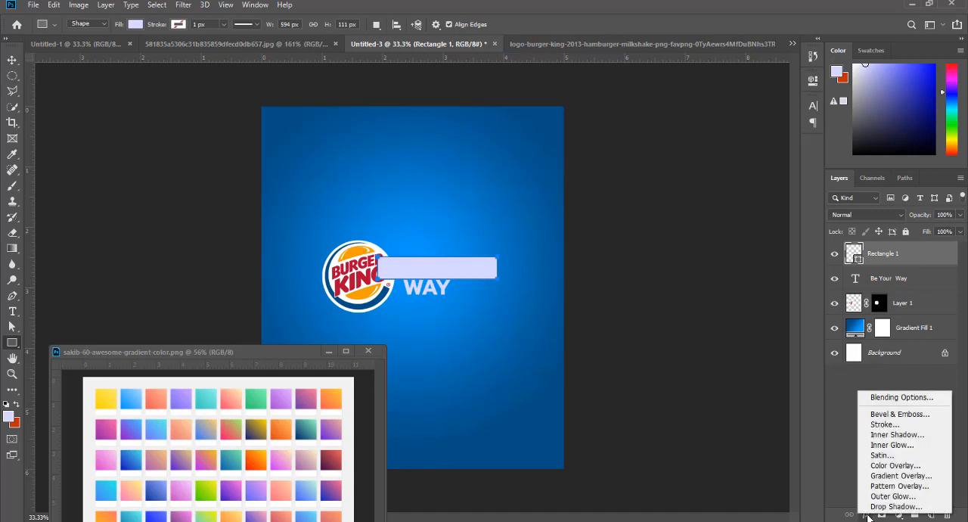
left_click(882, 475)
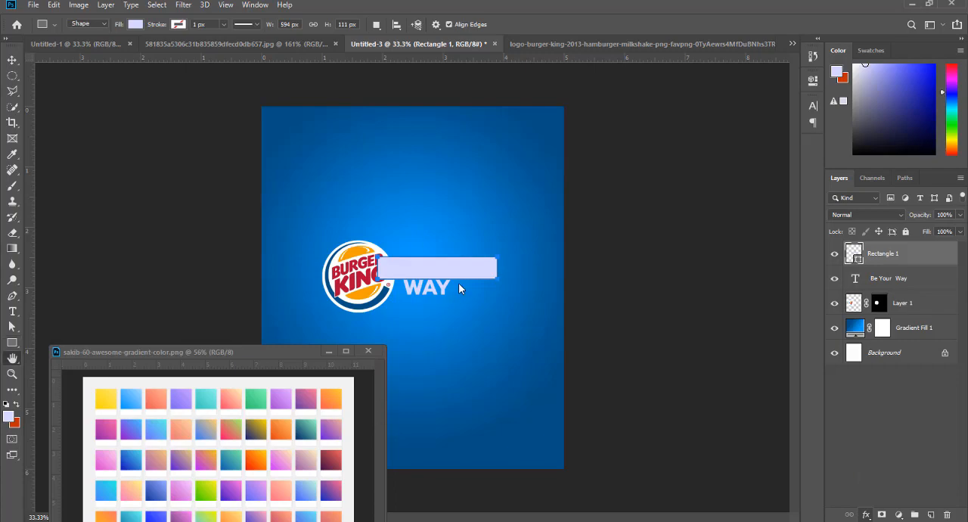
left_click_drag(572, 193, 660, 192)
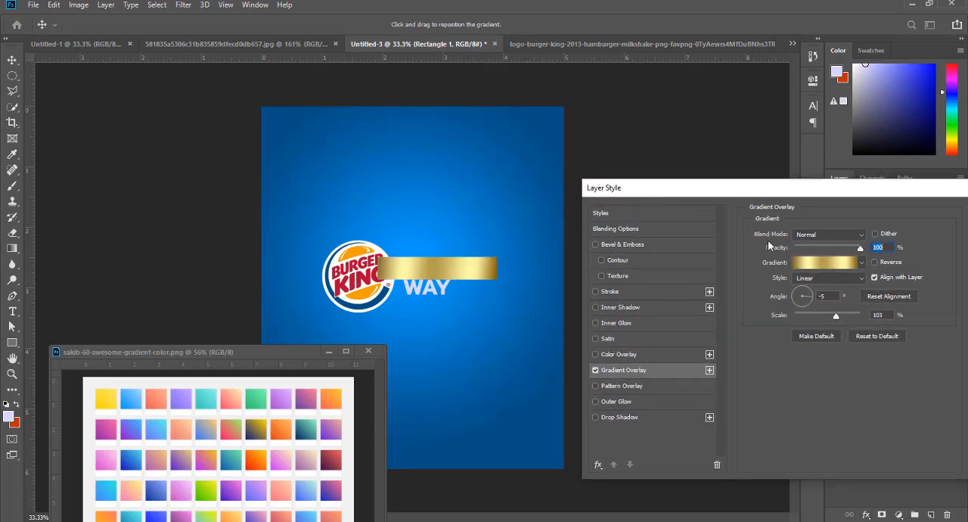
- Base the rectangle's gradient on the Foreground to Background preset and set its starting stop to the logo's orange, f4a000
left_click(811, 265)
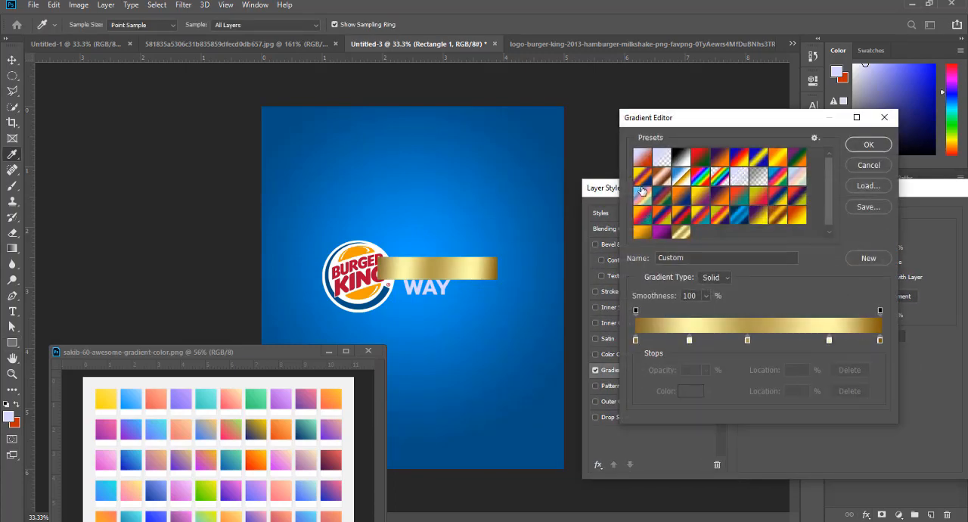
left_click(642, 157)
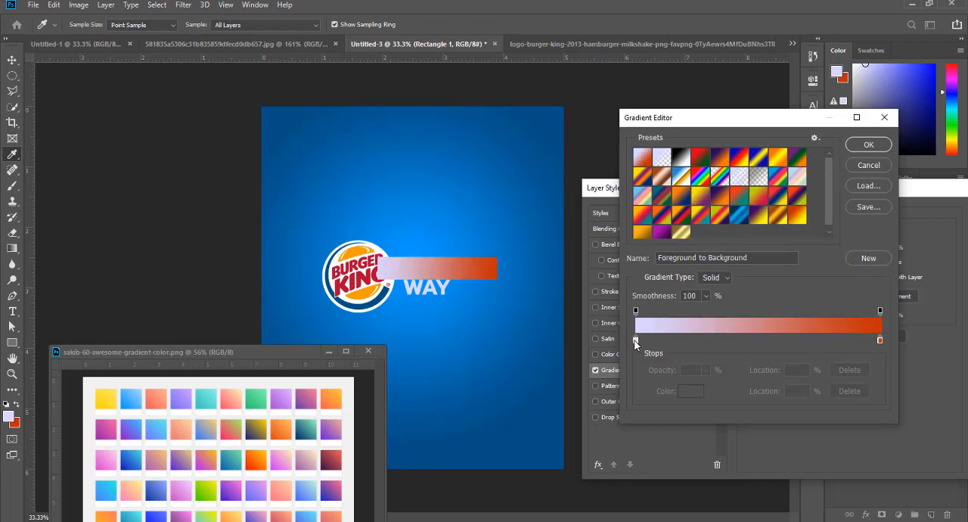
left_click(682, 393)
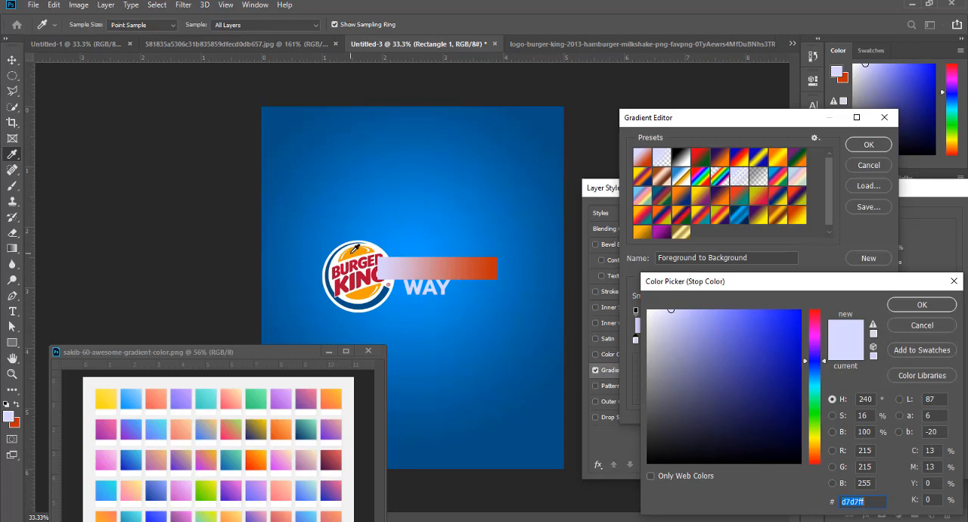
type("f4a000")
left_click(922, 305)
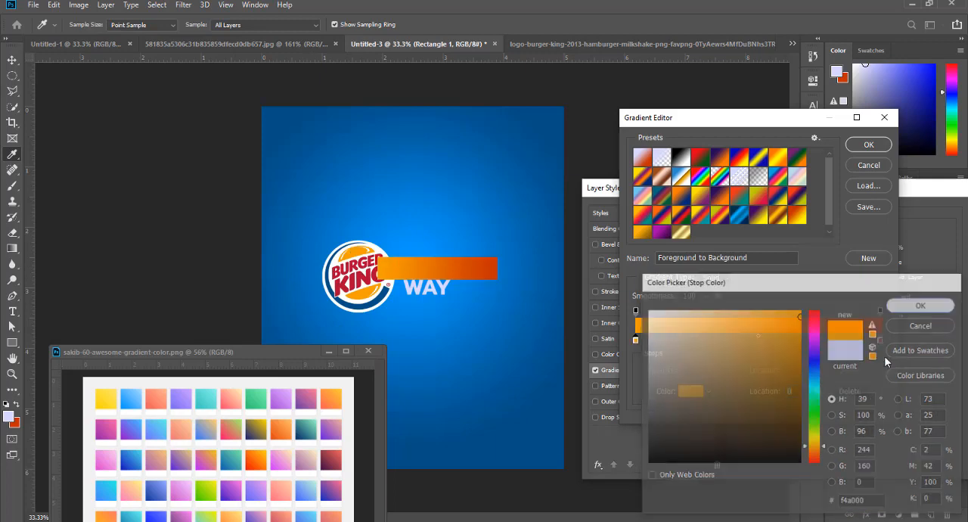
- Set the gradient's end stop to the lighter orange ffbd3e and accept the gradient
left_click(881, 340)
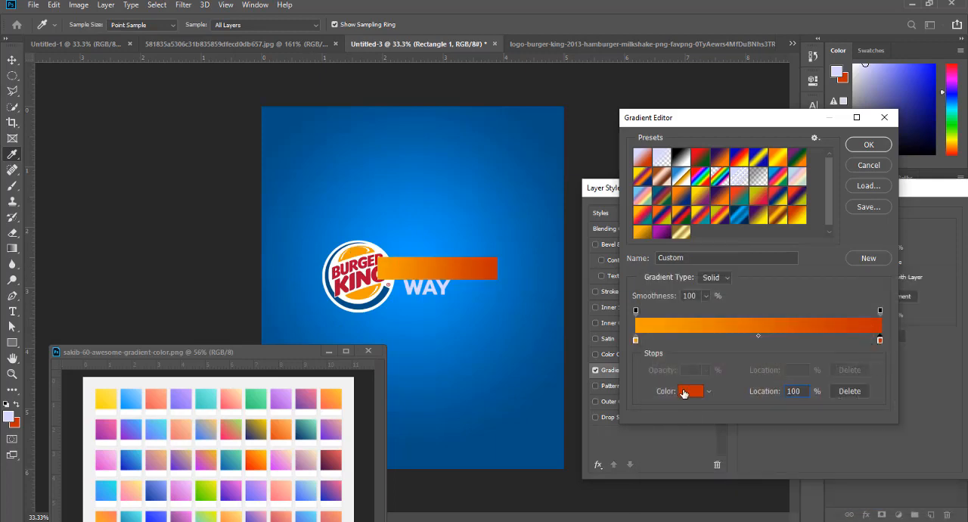
left_click(684, 391)
left_click(353, 251)
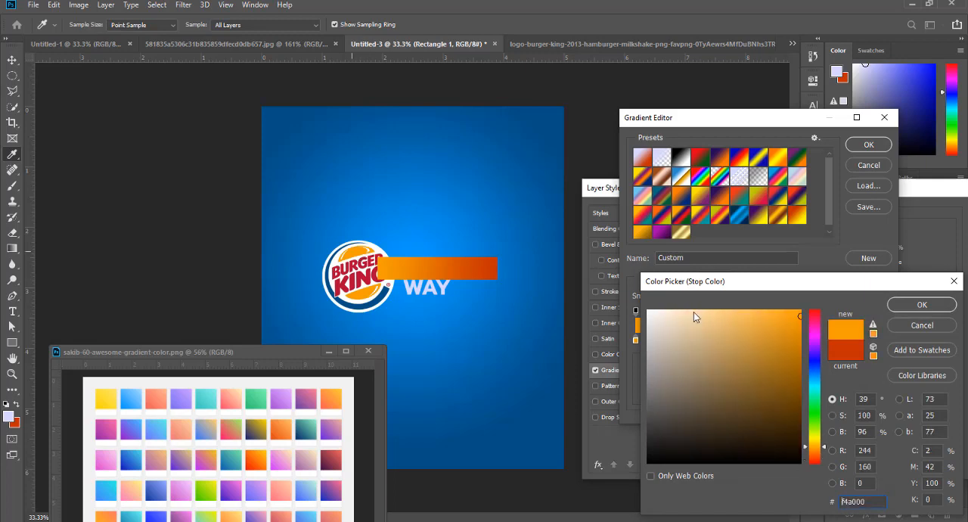
mouse_move(787, 332)
left_mouse_down()
mouse_move(800, 329)
mouse_move(808, 358)
mouse_move(771, 338)
mouse_move(751, 302)
mouse_move(780, 316)
left_mouse_up()
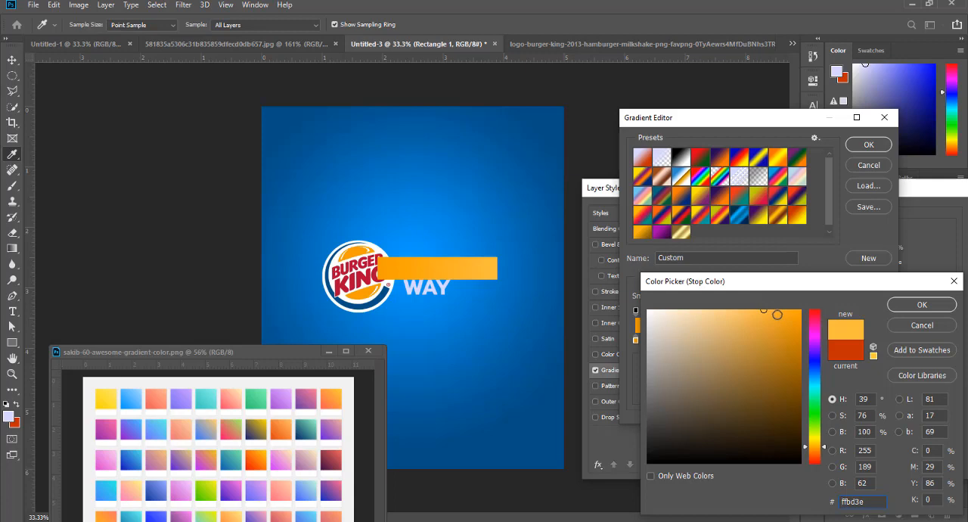
left_click(920, 304)
left_click(868, 144)
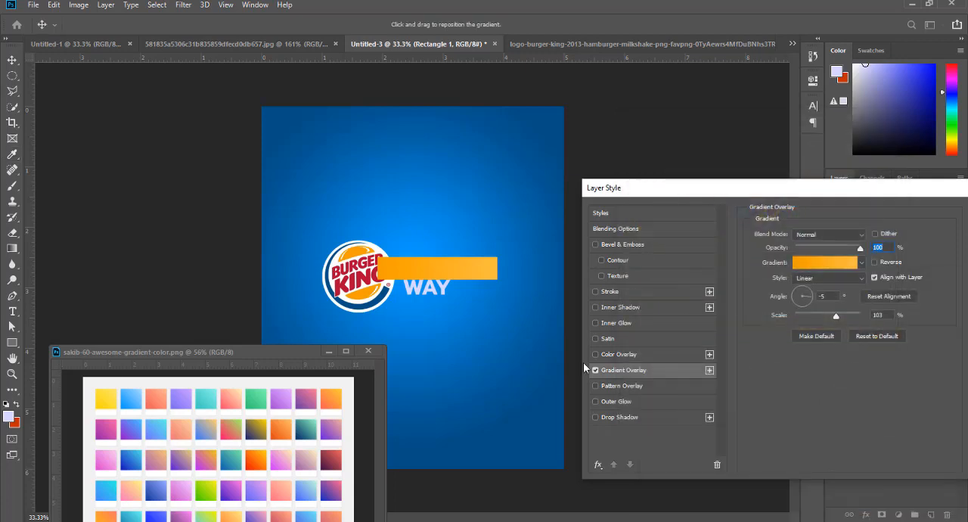
- Set the Gradient Overlay's scale to 111% at 100% opacity and apply the layer style
left_click_drag(704, 199, 697, 172)
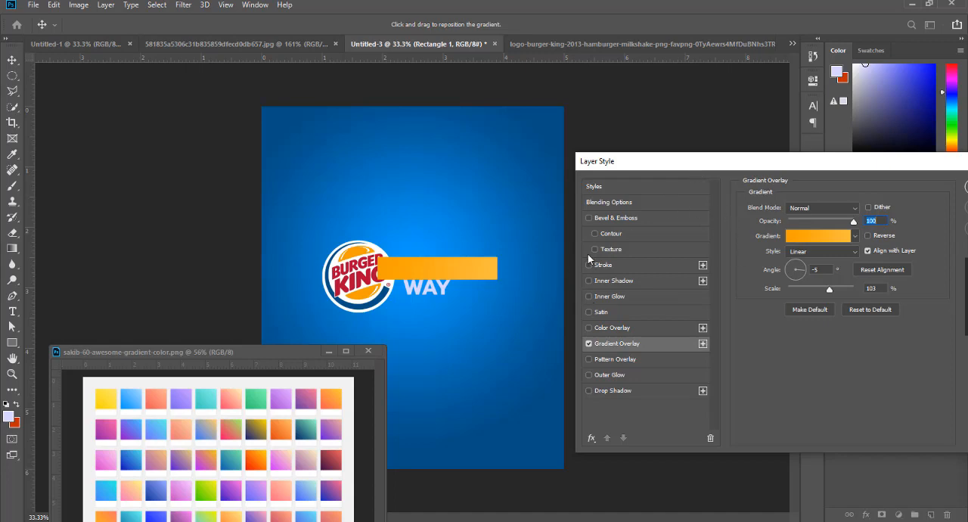
left_click_drag(754, 165, 750, 145)
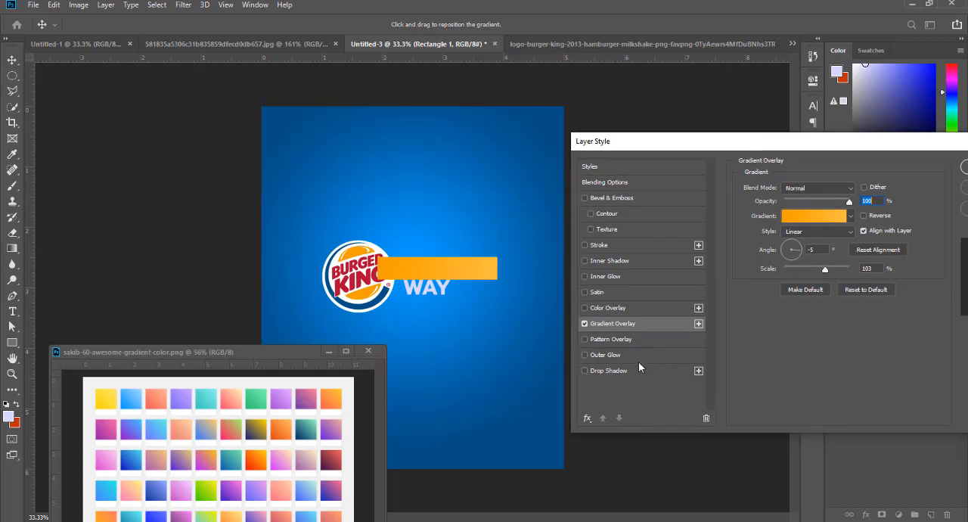
left_click_drag(690, 137, 637, 150)
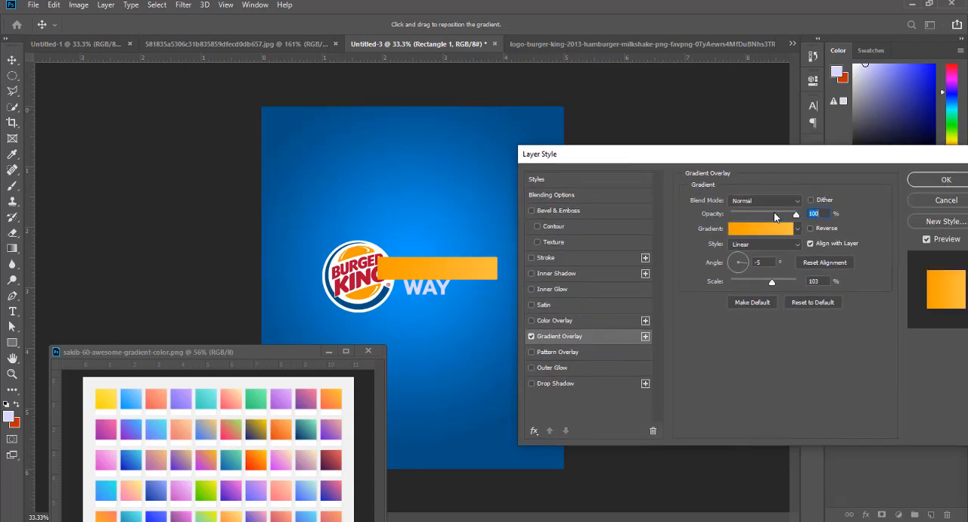
left_click_drag(796, 215, 807, 220)
mouse_move(773, 285)
left_mouse_down()
mouse_move(808, 285)
mouse_move(773, 285)
left_mouse_up()
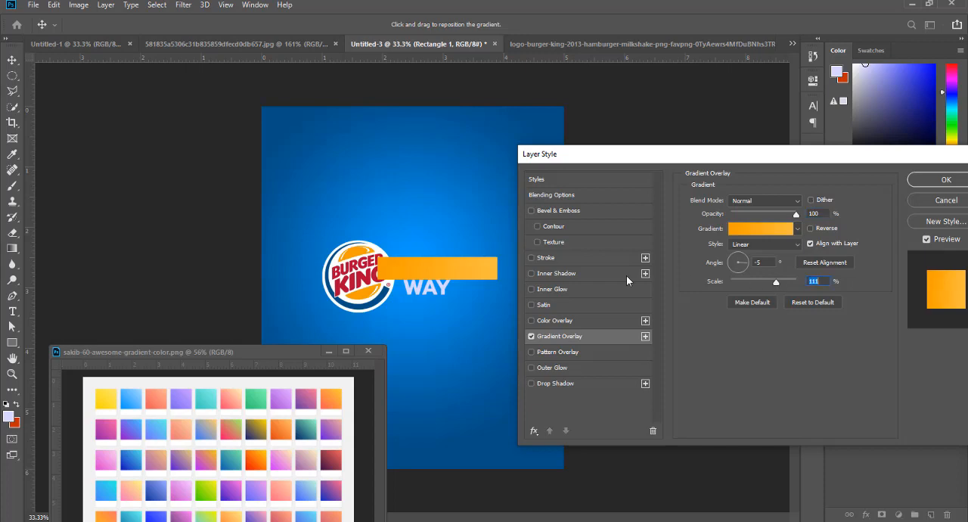
left_click(926, 180)
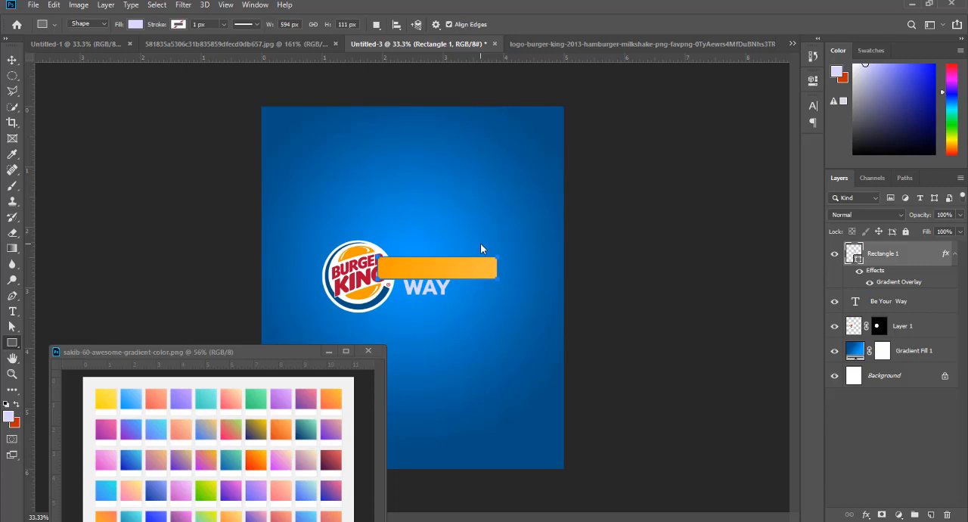
- Send the orange rectangle behind the logo and tagline, and place a shortened copy of it behind the word WAY
key("ctrl+bracketleft")
key("ctrl+bracketleft")
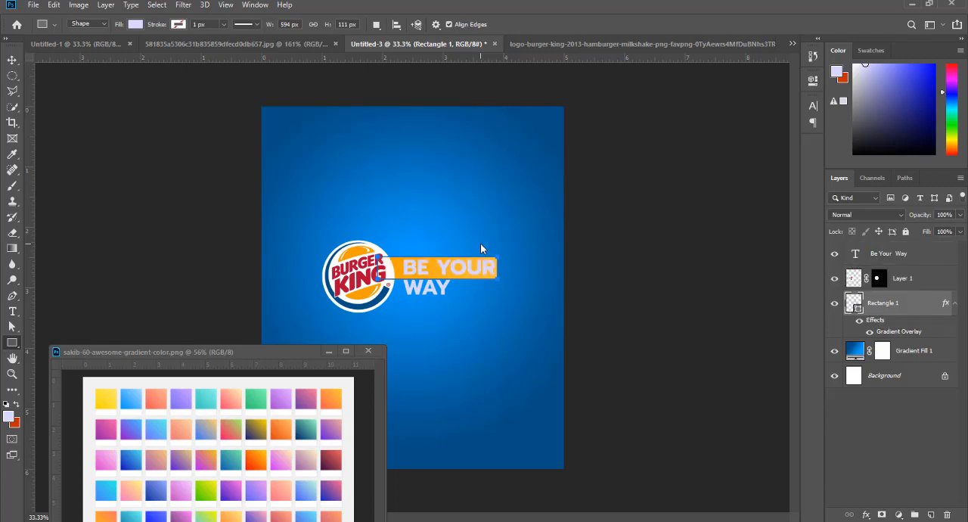
left_click(10, 60)
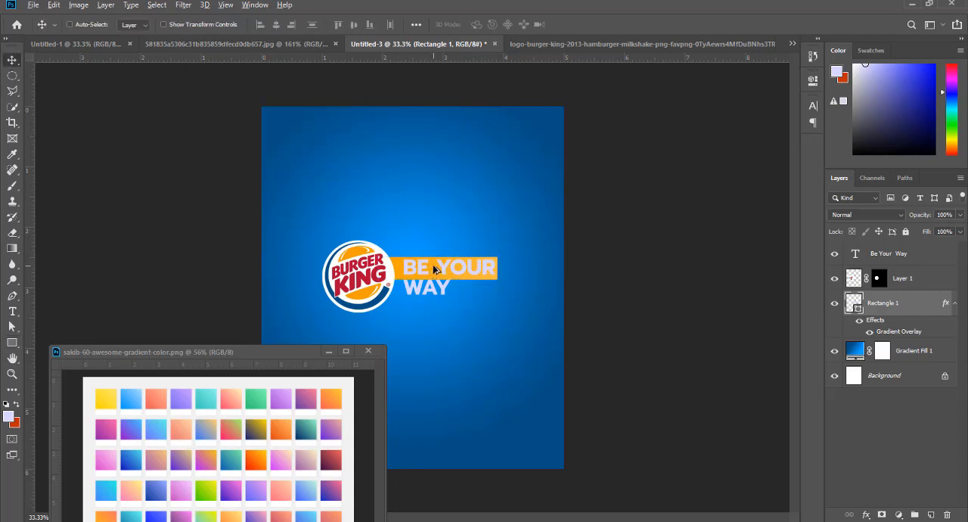
left_click_drag(435, 268, 461, 298)
key("ctrl+t")
key("Return")
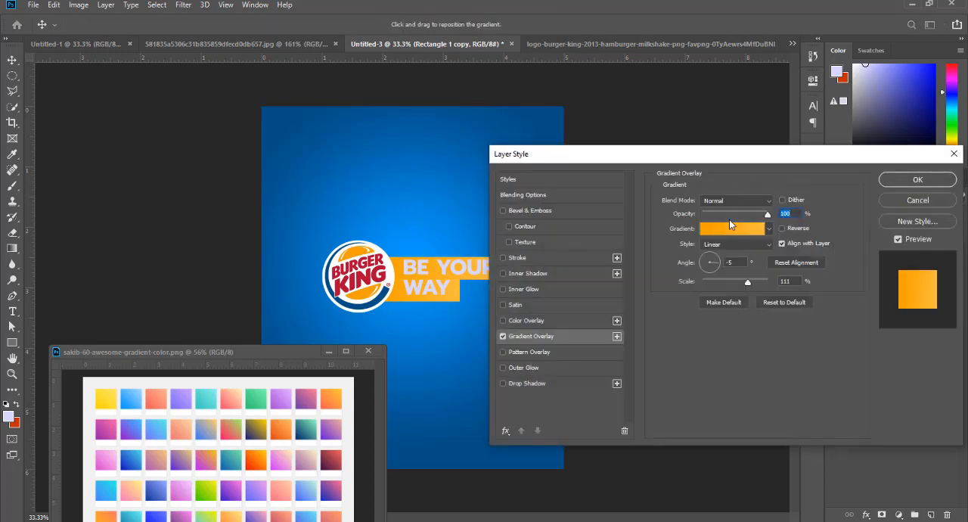
- Set the starting stop of the copied rectangle's gradient overlay to the logo's dark red, af0931
left_click(729, 226)
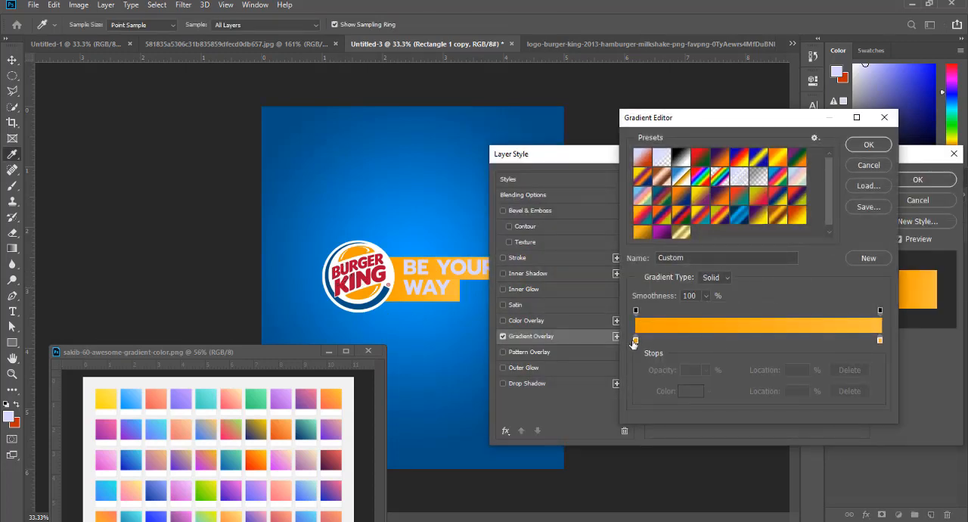
left_click(635, 341)
left_click(685, 391)
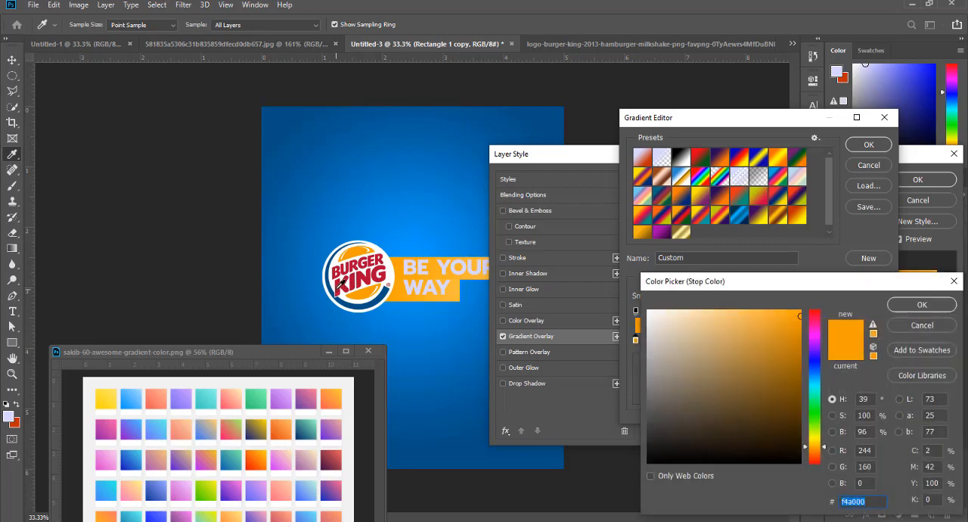
left_click(338, 285)
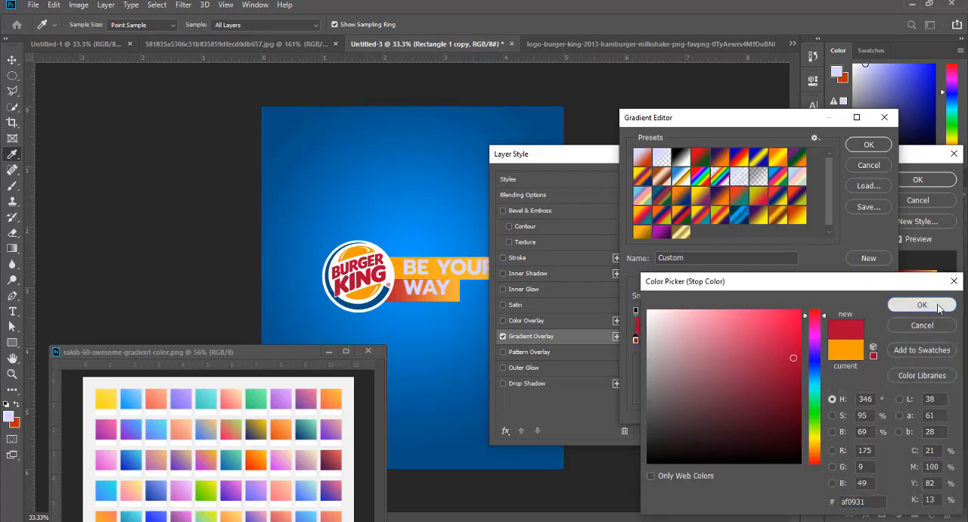
left_click(922, 304)
- Set the copied rectangle's gradient end stop to the bright red ff0743 and apply the layer style
left_click(879, 341)
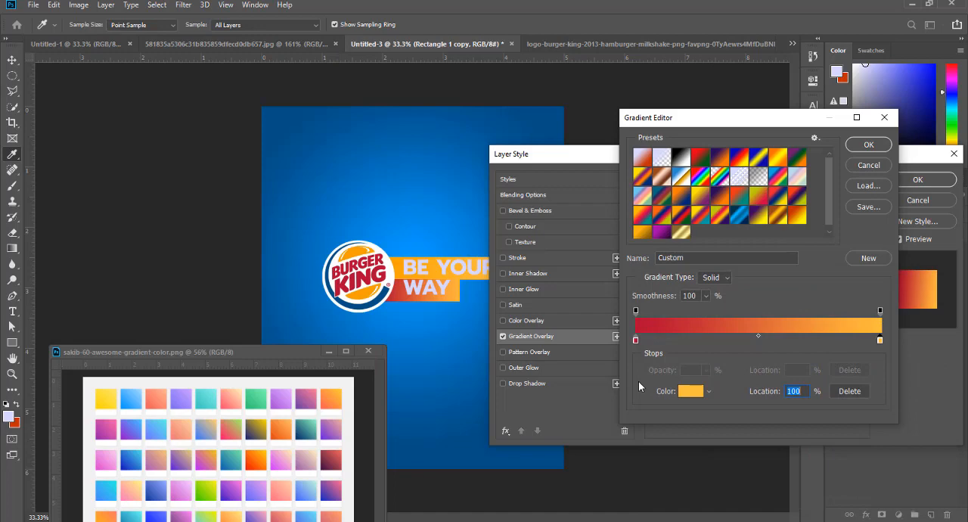
left_click(690, 391)
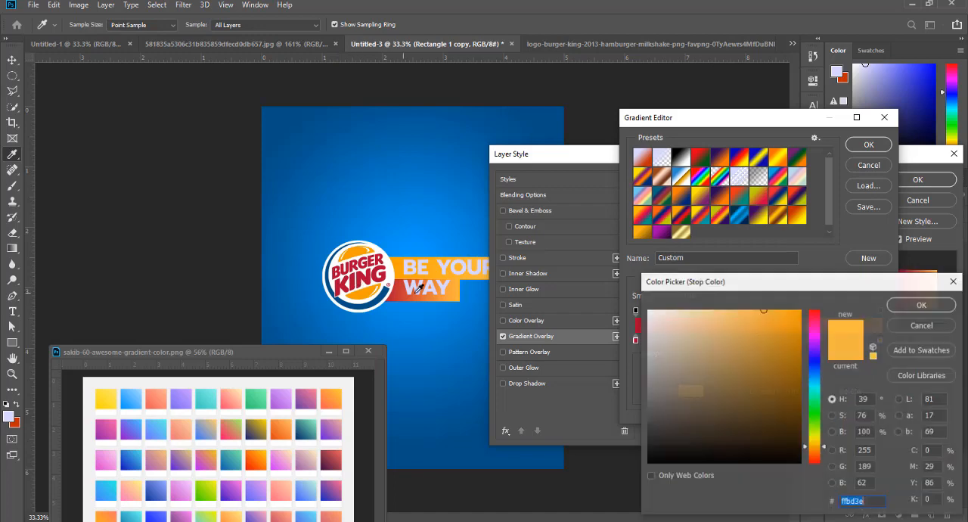
left_click(376, 268)
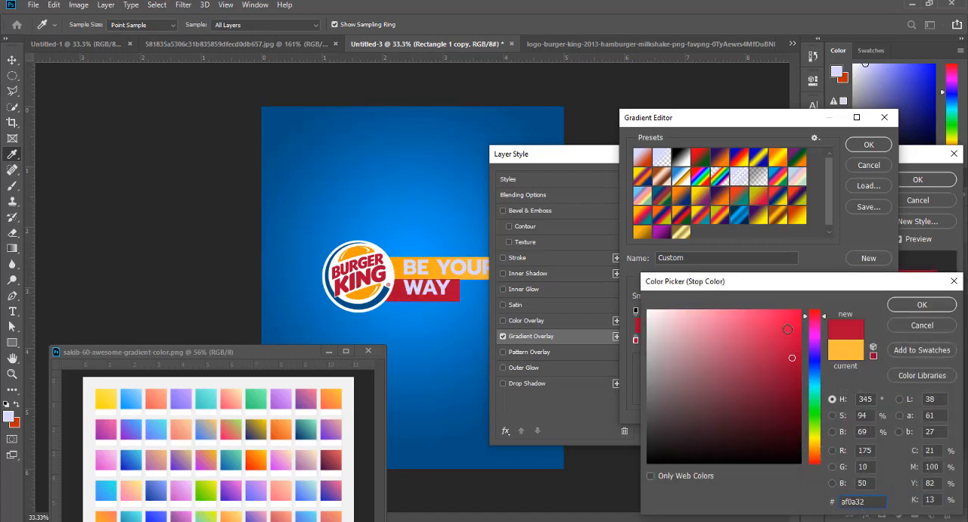
left_click_drag(787, 329, 798, 311)
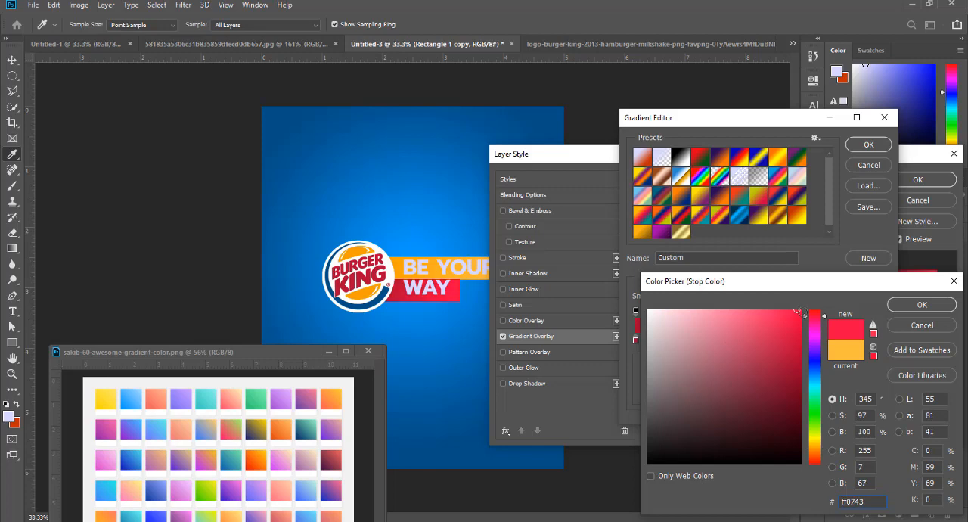
left_click(917, 304)
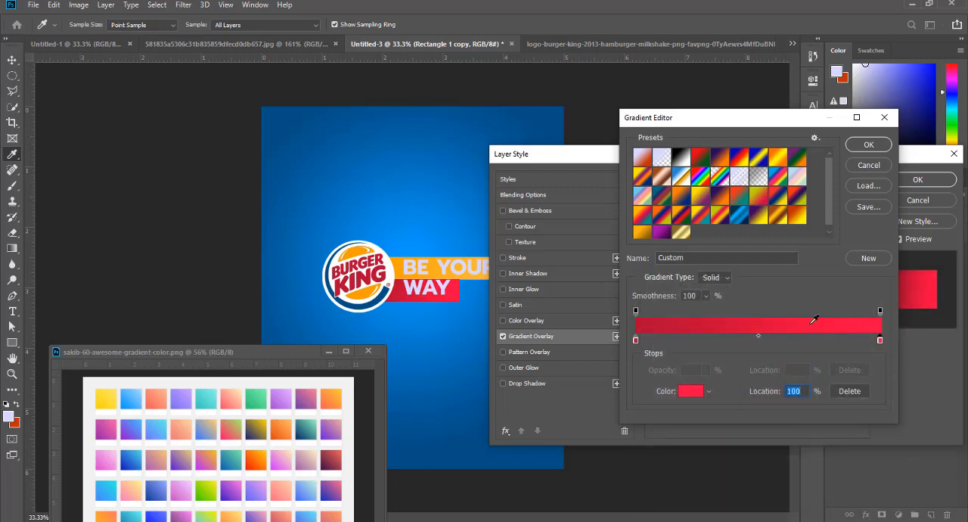
left_click(868, 144)
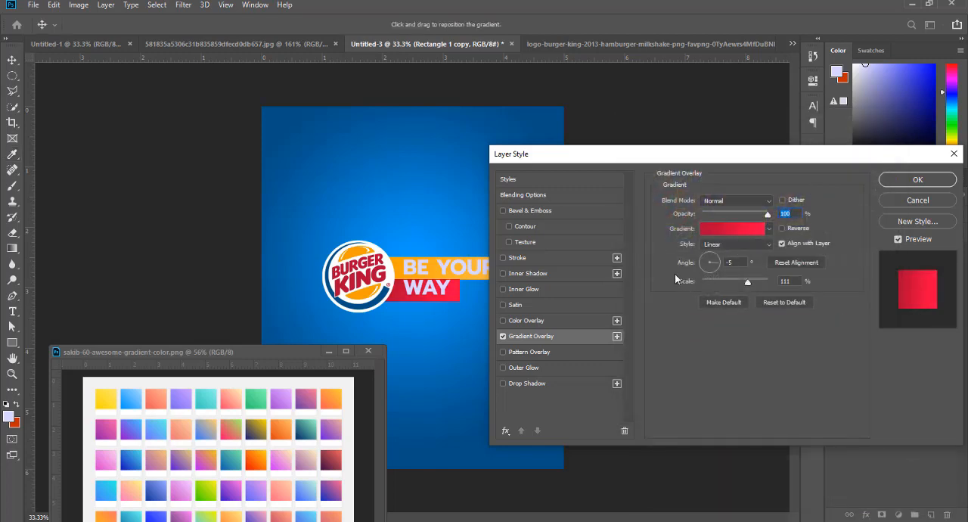
left_click(916, 180)
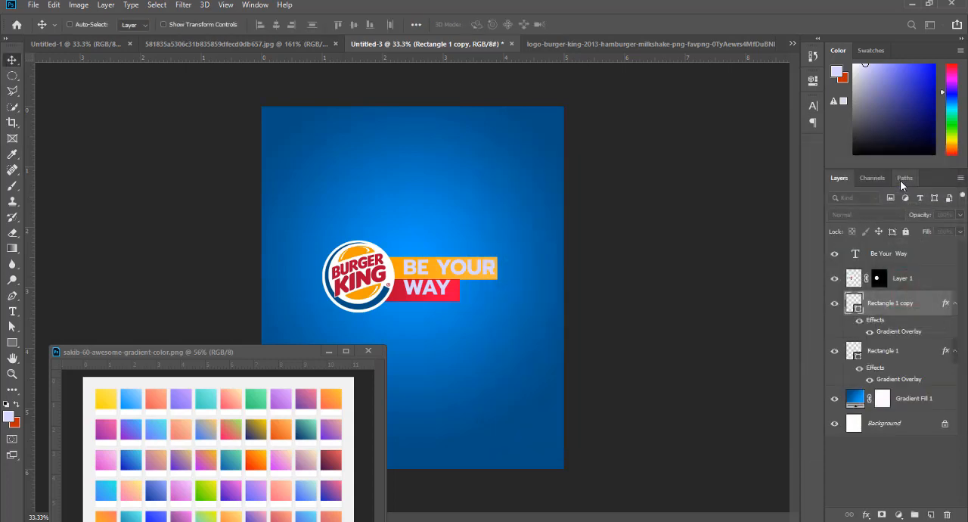
- Delete the word WAY from the tagline and add it as a separate text layer above the logo
left_click(11, 311)
left_click_drag(404, 286, 447, 285)
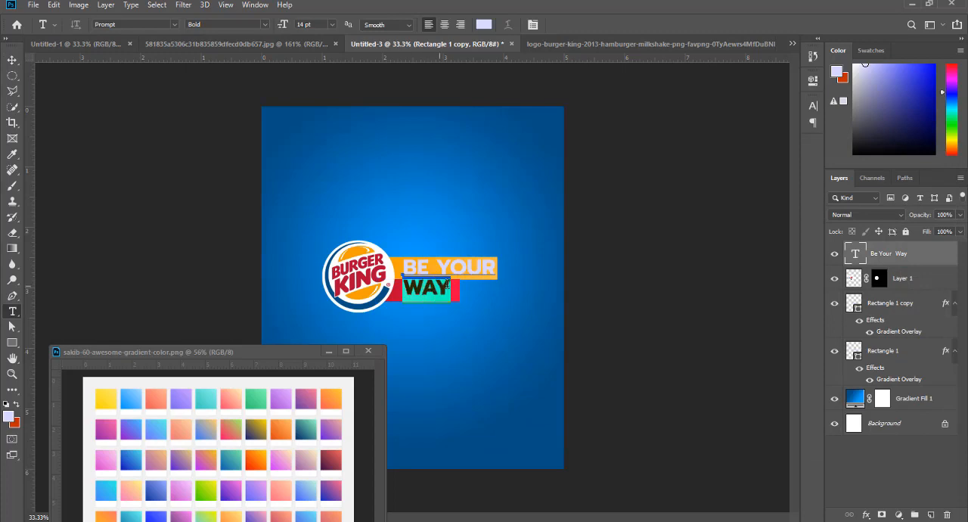
key("BackSpace")
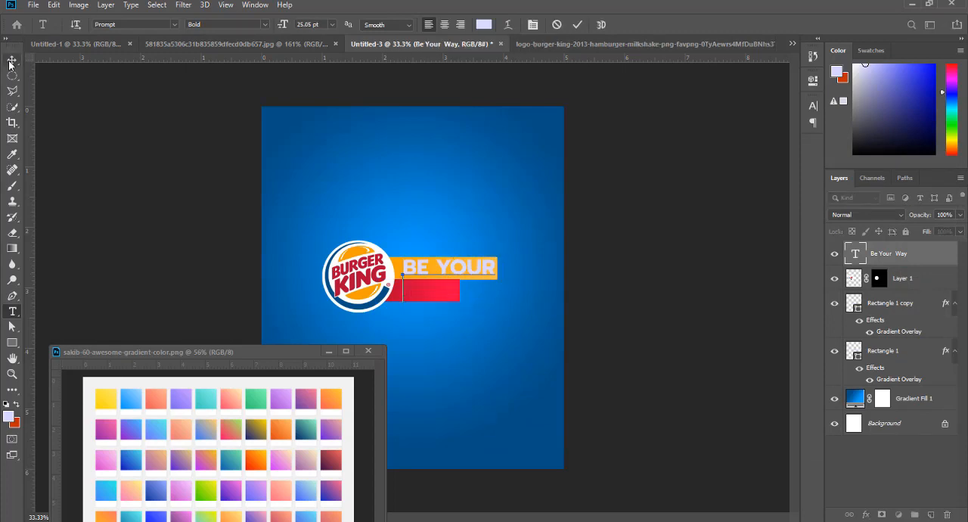
left_click(13, 311)
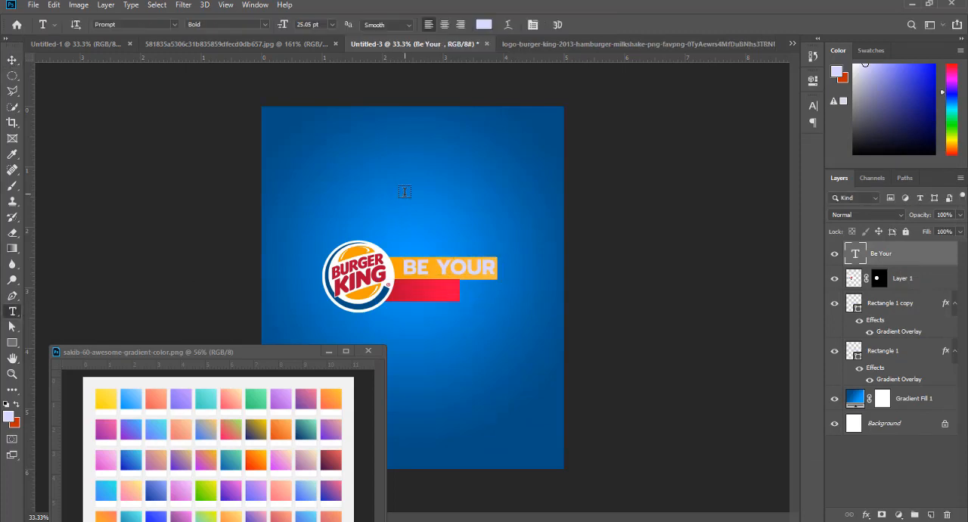
left_click(404, 191)
type("WAY")
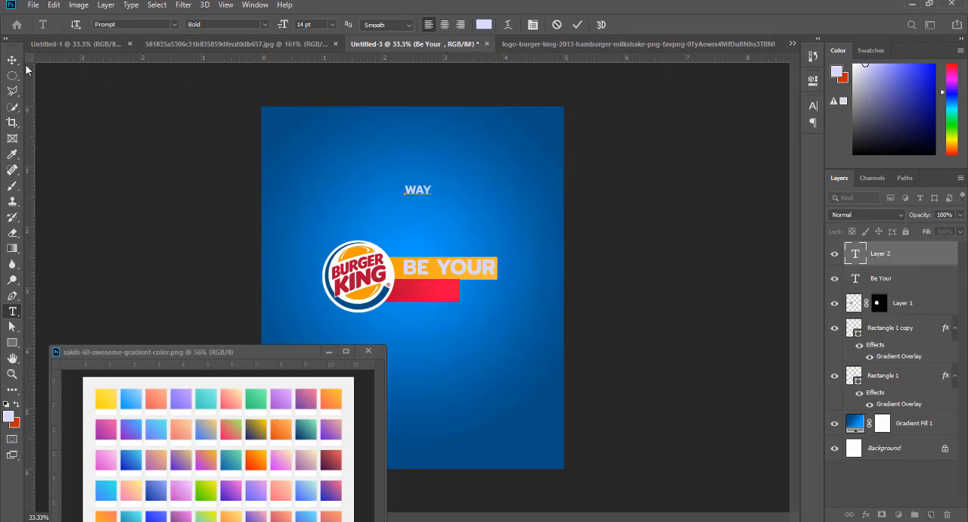
- Place the separate WAY text on the red rectangle and scale it proportionally to 166.50%
left_click(12, 60)
left_click_drag(418, 192, 448, 291)
key("ctrl+t")
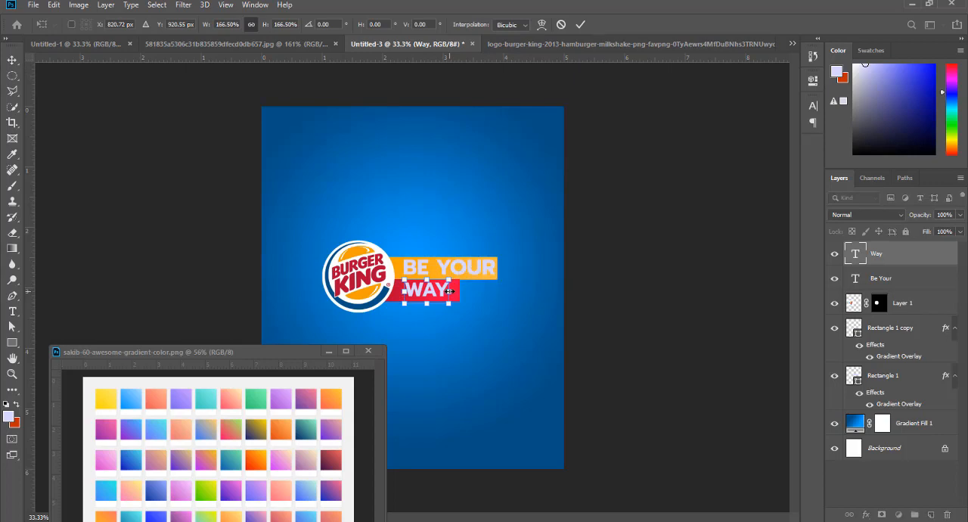
key("Return")
- Try a font size of 24 pt on the WAY text
left_click(813, 105)
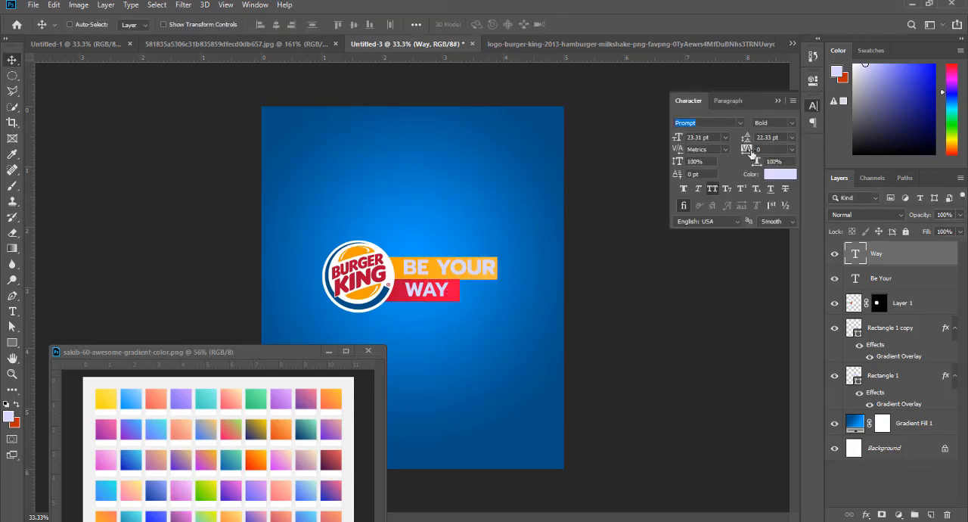
left_click(725, 137)
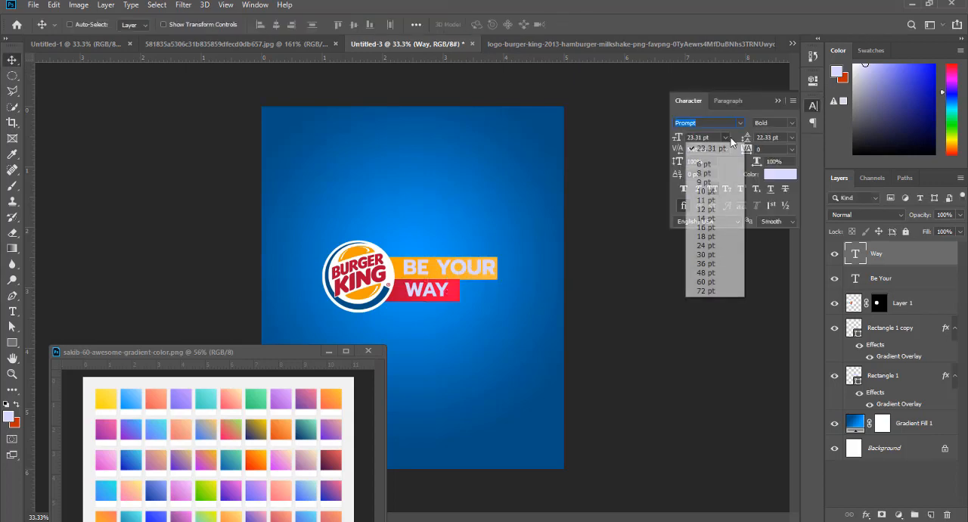
left_click(706, 245)
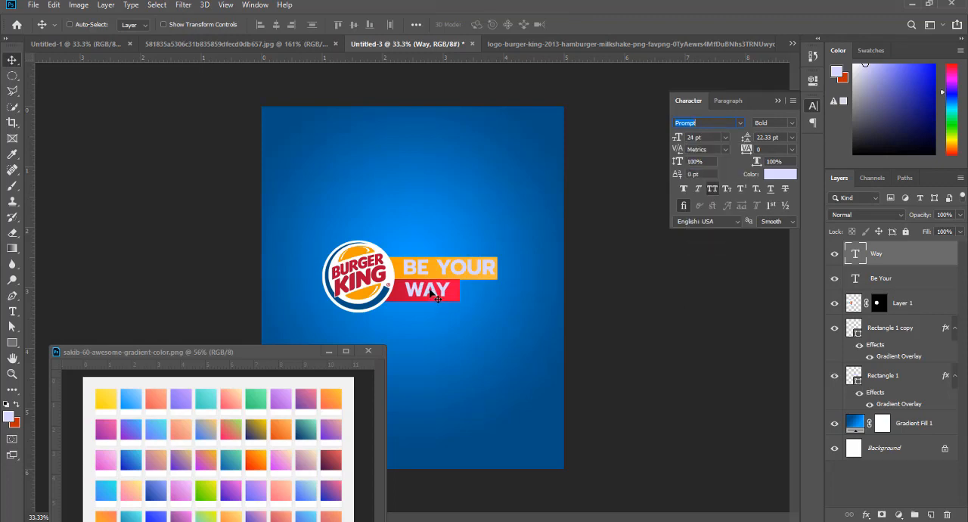
left_click_drag(429, 293, 423, 292)
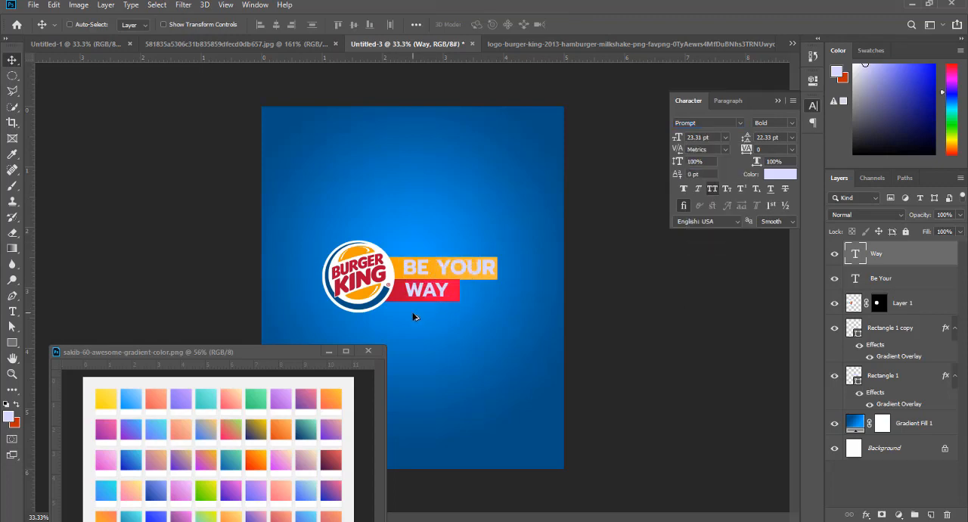
- Add a vertical guide just inside the bars beside the logo and align the starts of BE YOUR and WAY to it
scroll(410, 310, "up", 2)
left_click_drag(29, 241, 394, 283)
left_click(436, 253, "ctrl")
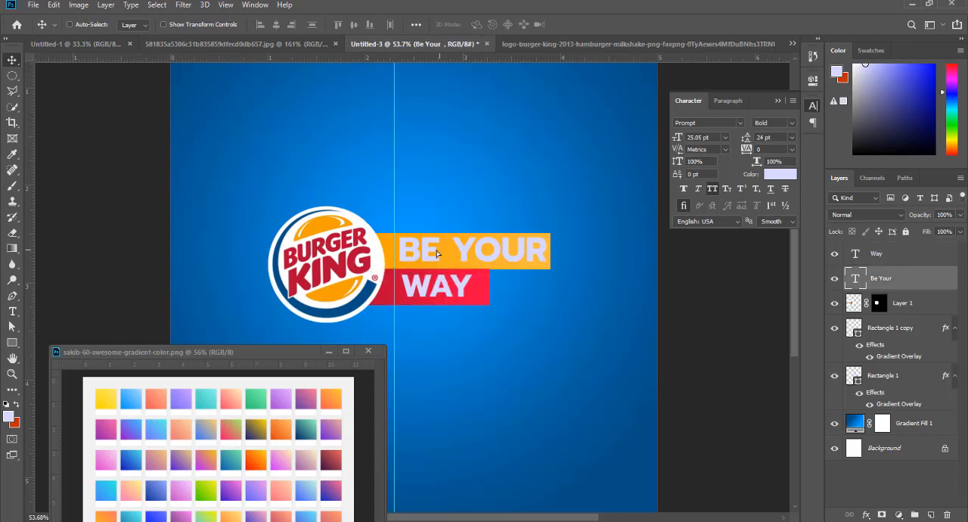
left_click_drag(436, 253, 432, 254)
right_click(438, 290)
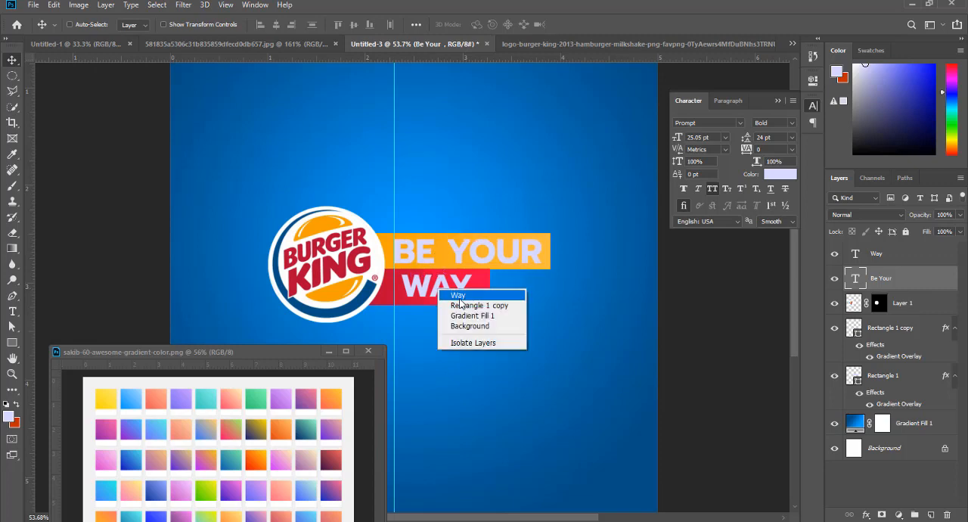
left_click(458, 295)
left_click_drag(437, 293, 429, 293)
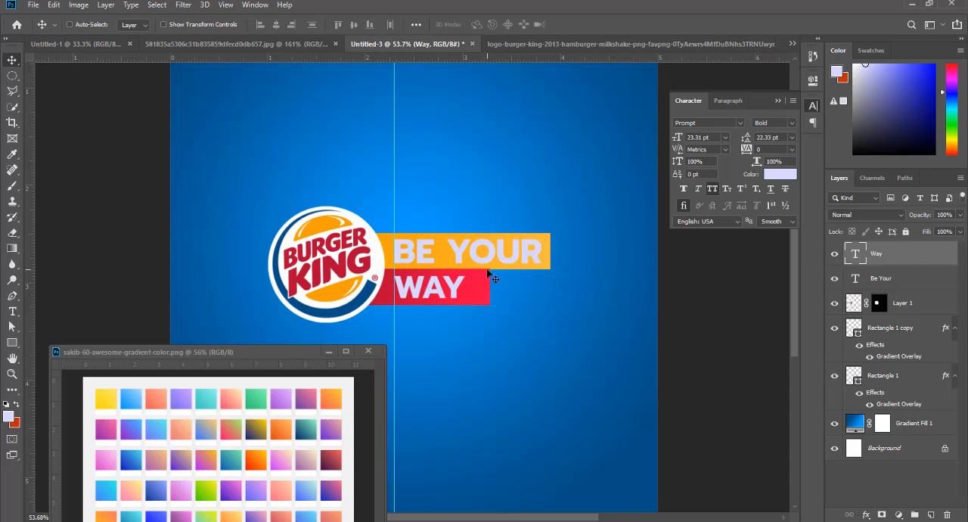
- Shorten the red rectangle from its outer end so it fits more closely around the WAY text
right_click(478, 290)
left_click(499, 295)
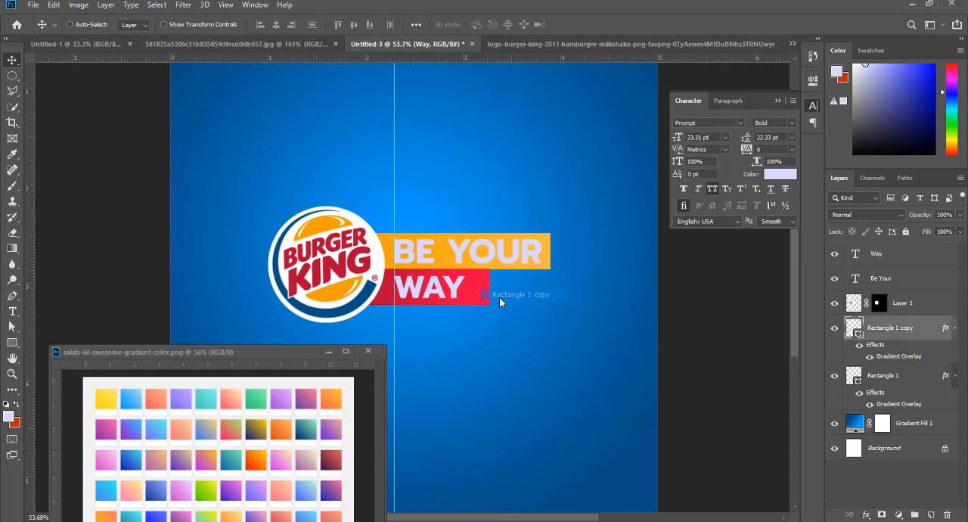
key("ctrl+t")
left_click_drag(489, 286, 475, 290)
key("Return")
- Set the BE YOUR text colour to white, ffffff
right_click(499, 256)
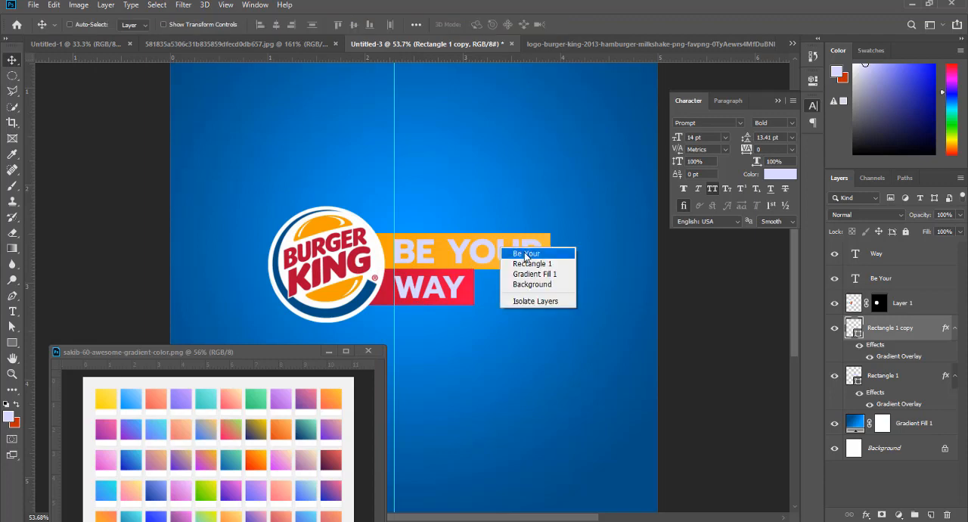
left_click(528, 257)
left_click(771, 176)
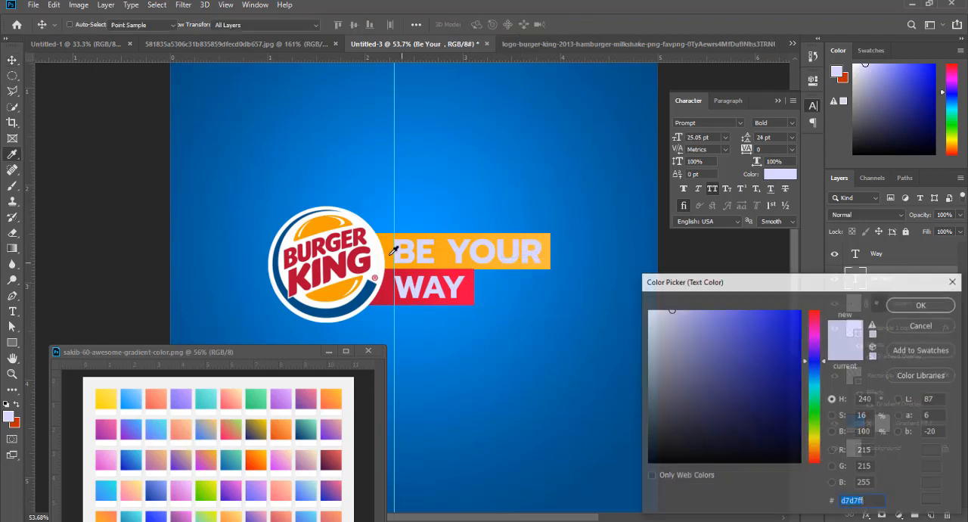
type("ffffff")
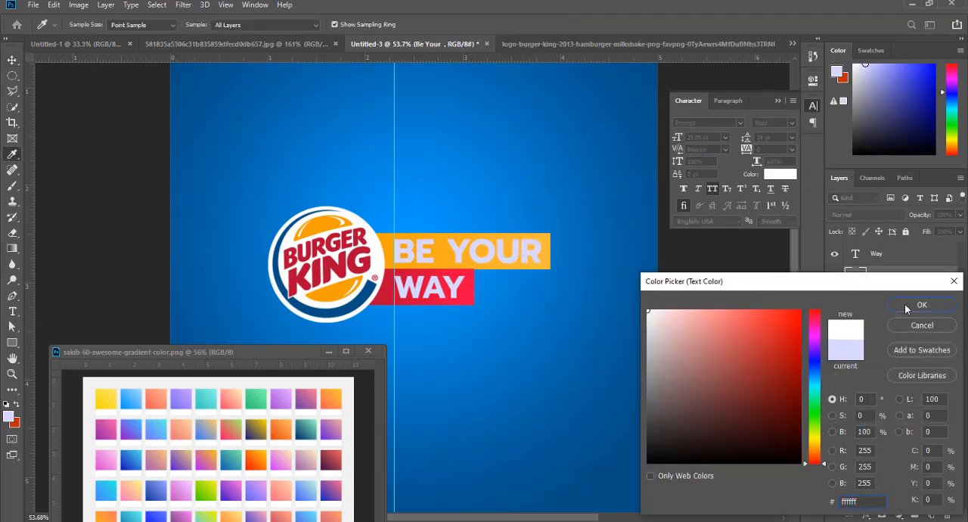
left_click(906, 309)
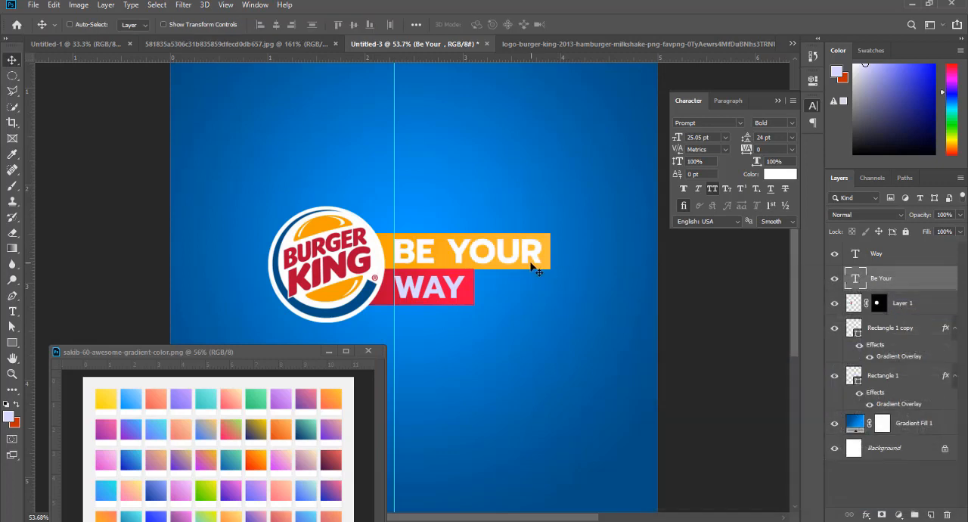
- Try the logo's orange on the WAY text, settling on white, ffffff, sampled from the artwork
right_click(453, 284)
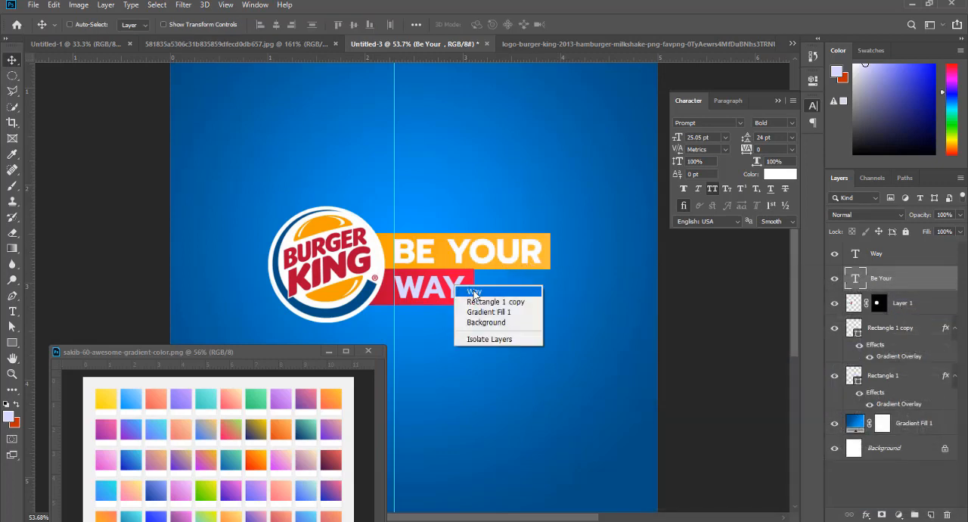
left_click(470, 287)
left_click(780, 175)
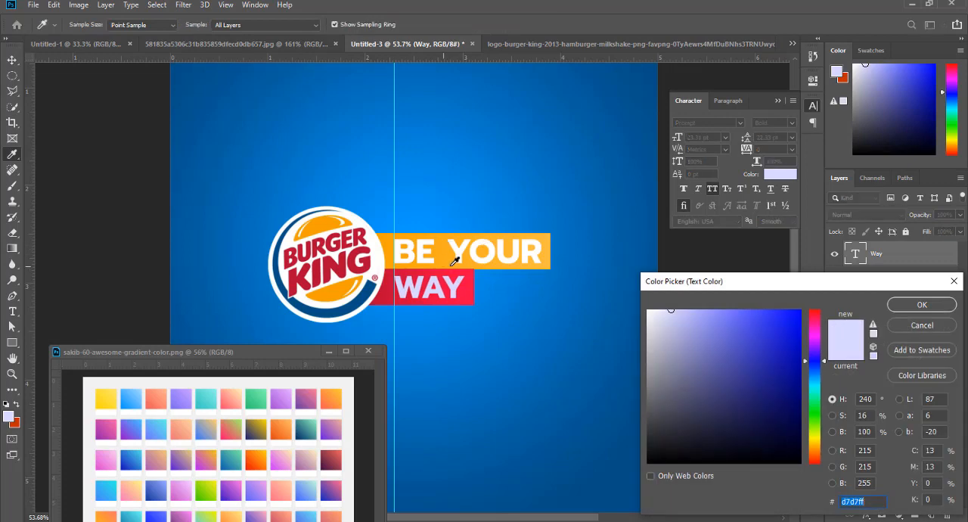
left_click(397, 252)
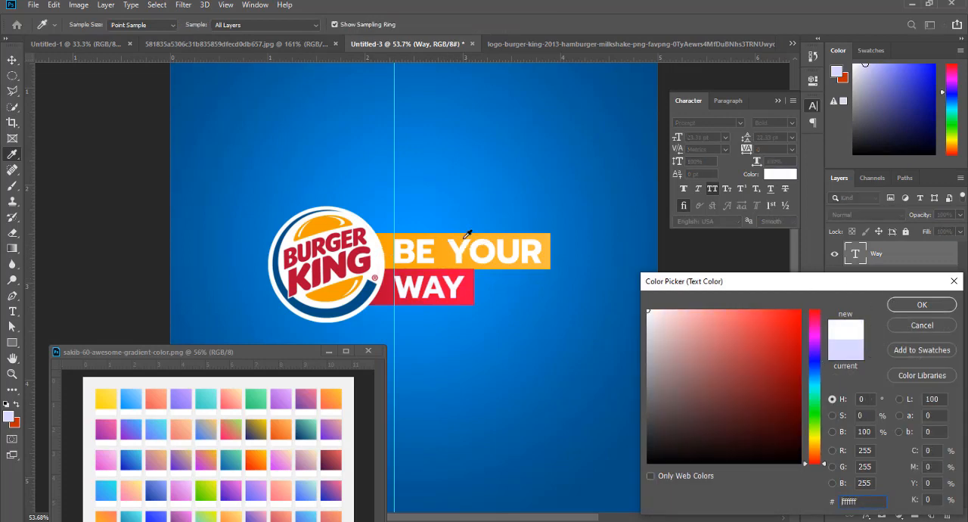
left_click(321, 220)
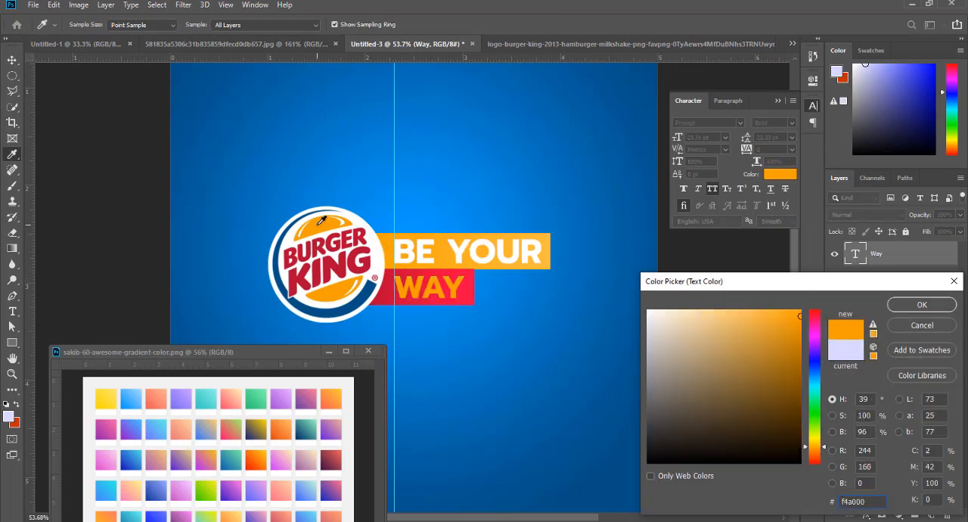
left_click(376, 249)
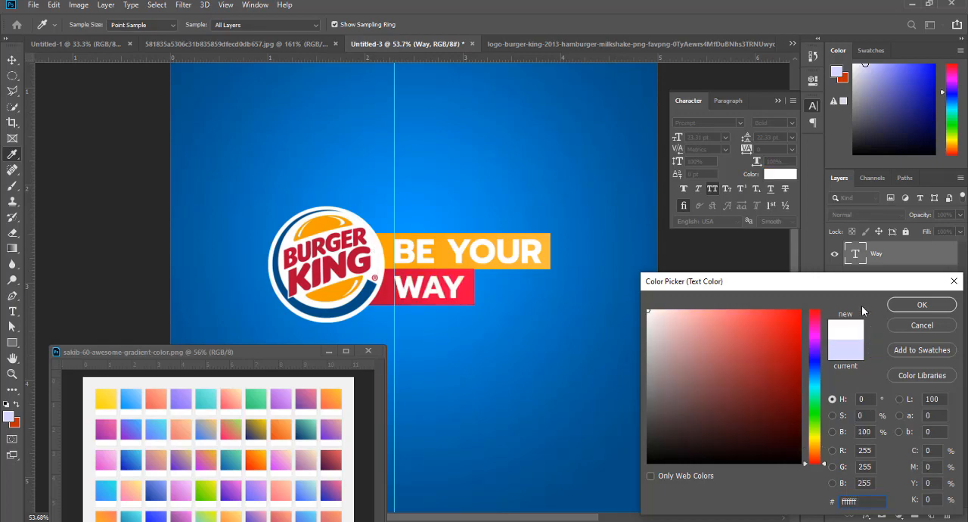
left_click(907, 308)
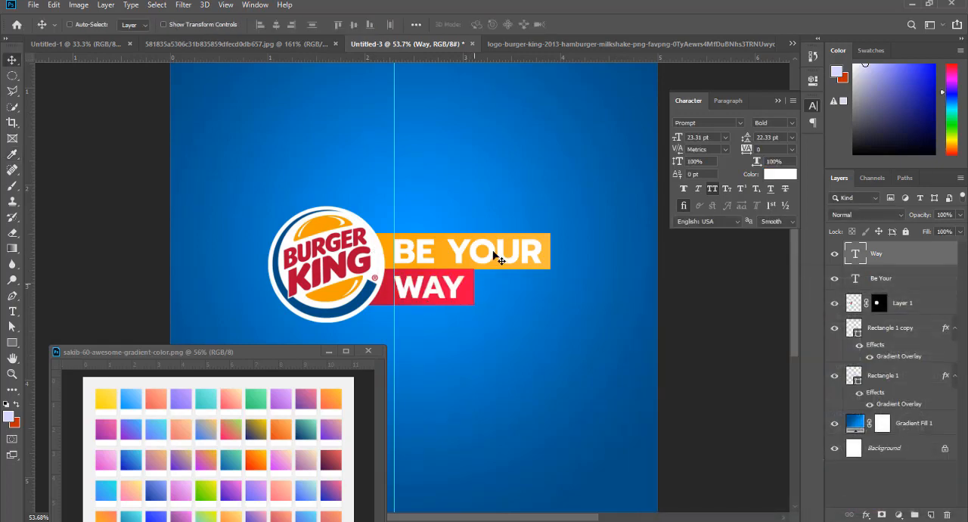
- Draw a 472 x 121 px rectangle over the WAY bar and fill it with black
scroll(496, 254, "down", 4)
scroll(446, 295, "down", 2)
scroll(469, 295, "up", 4)
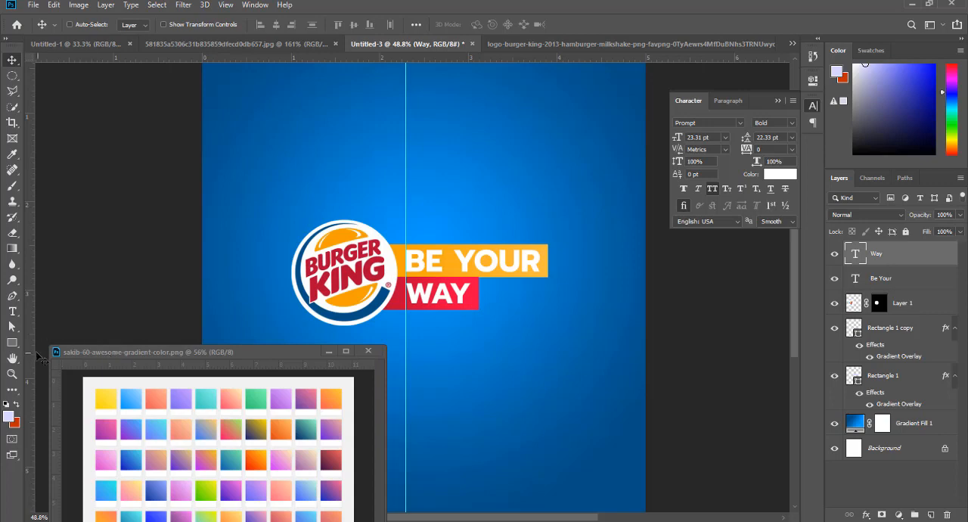
left_click(12, 343)
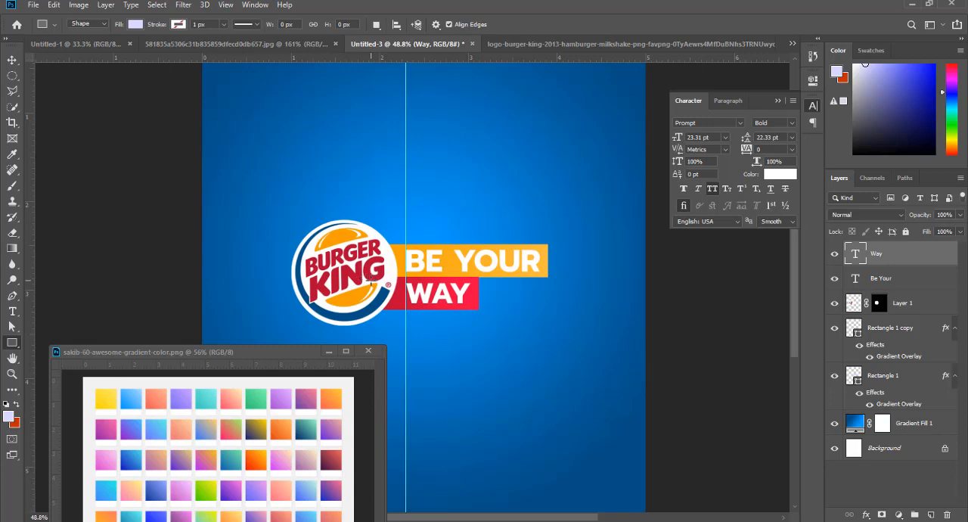
left_click_drag(366, 280, 505, 316)
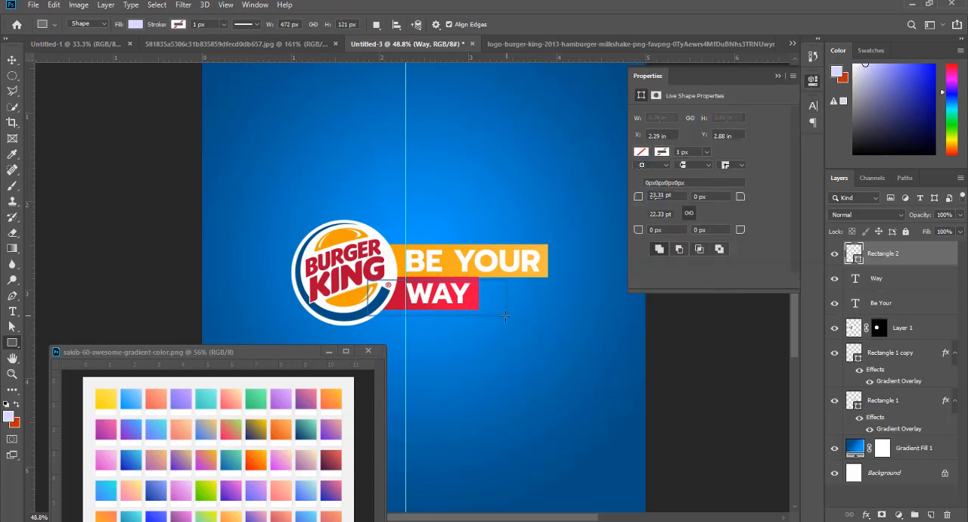
left_click(643, 153)
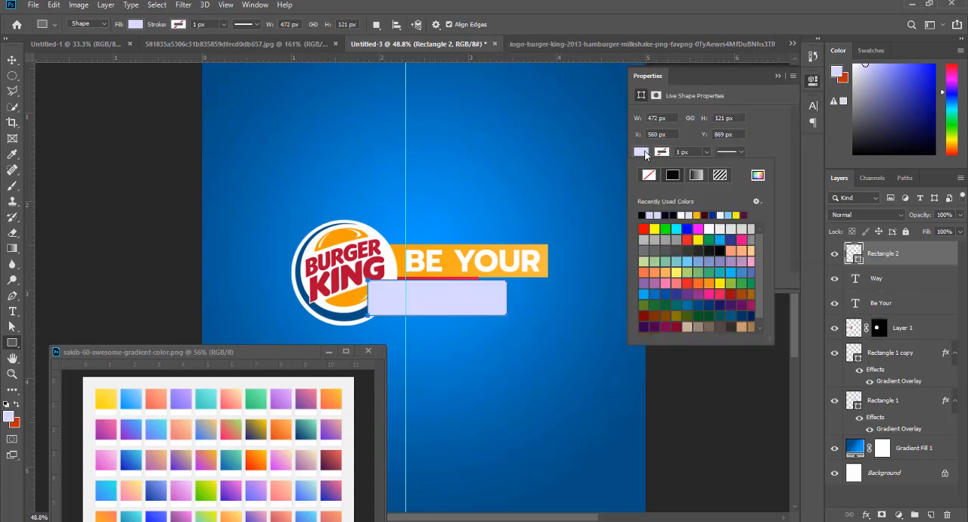
left_click(778, 75)
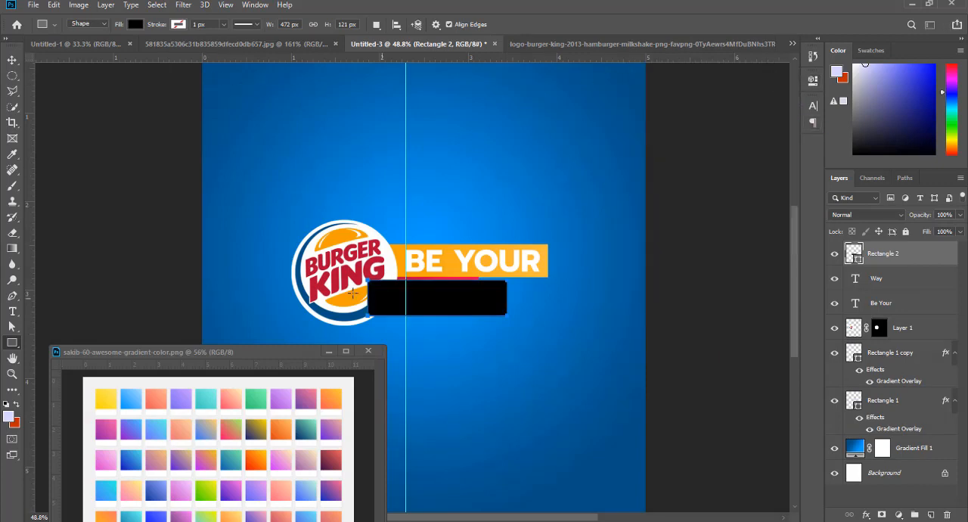
left_click(12, 59)
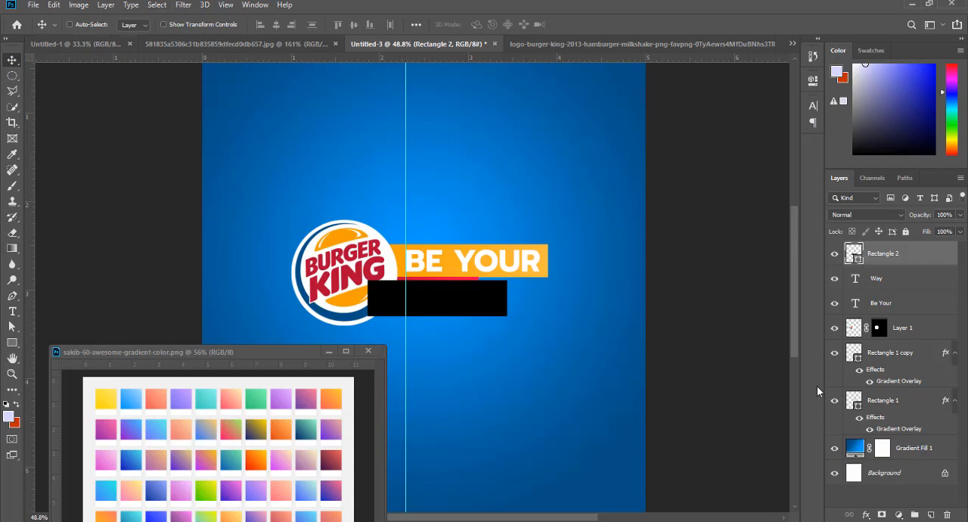
- Rasterize the black rectangle's layer and apply a Gaussian Blur with a 16.6 pixel radius
right_click(896, 262)
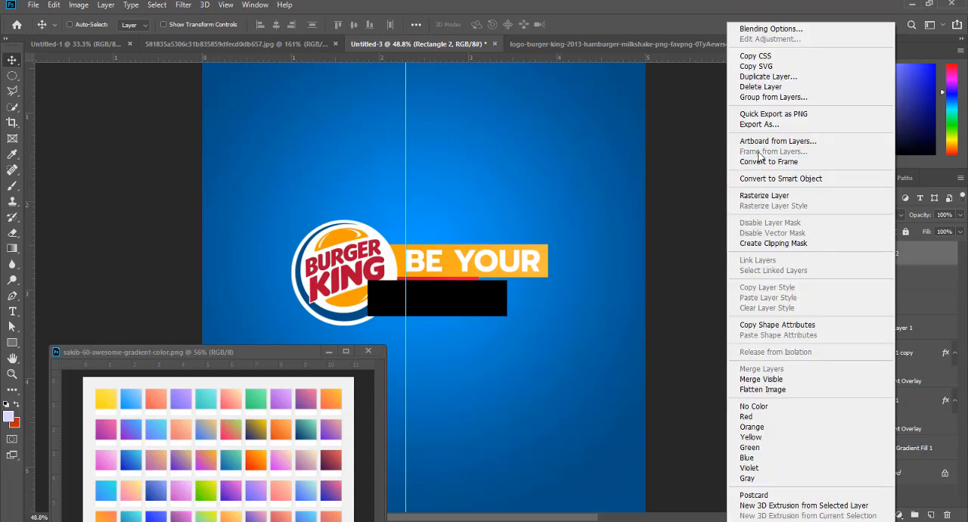
left_click(760, 196)
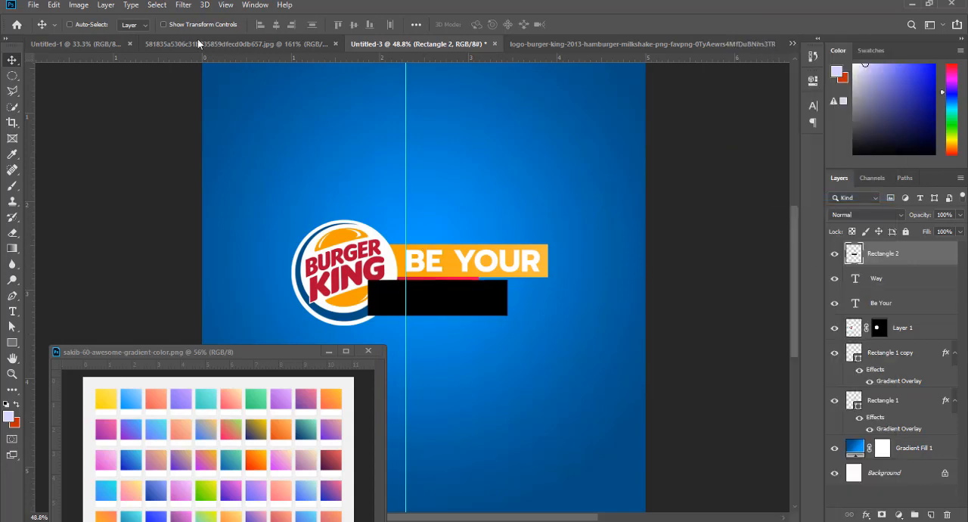
left_click(189, 6)
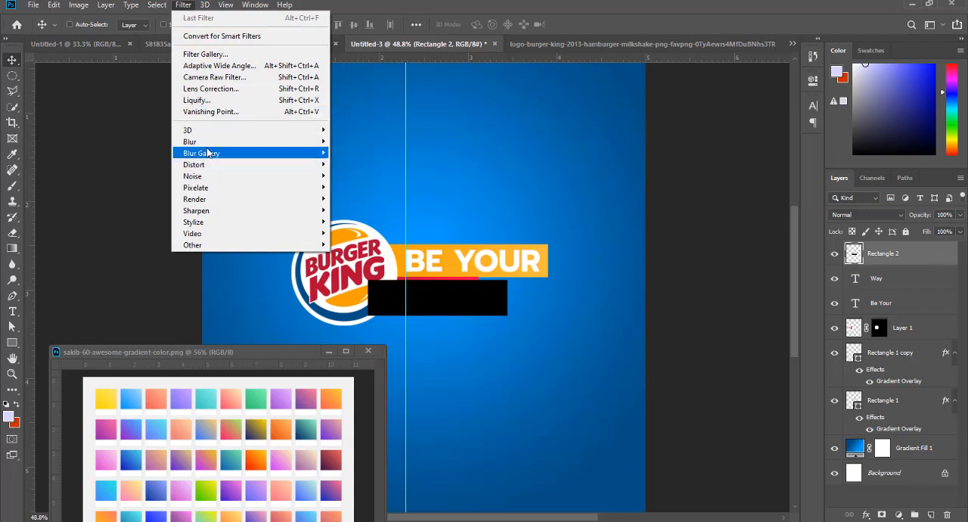
mouse_move(211, 144)
left_click(357, 187)
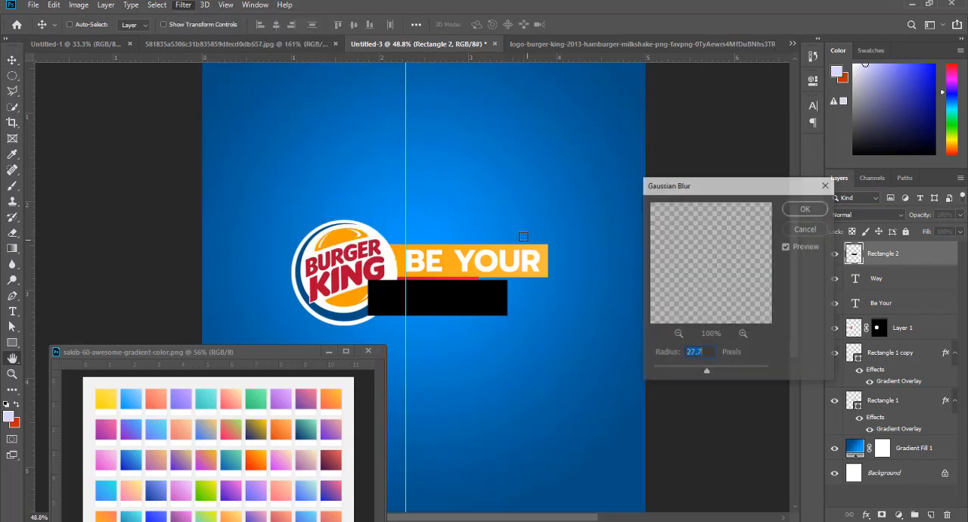
left_click_drag(699, 372, 702, 370)
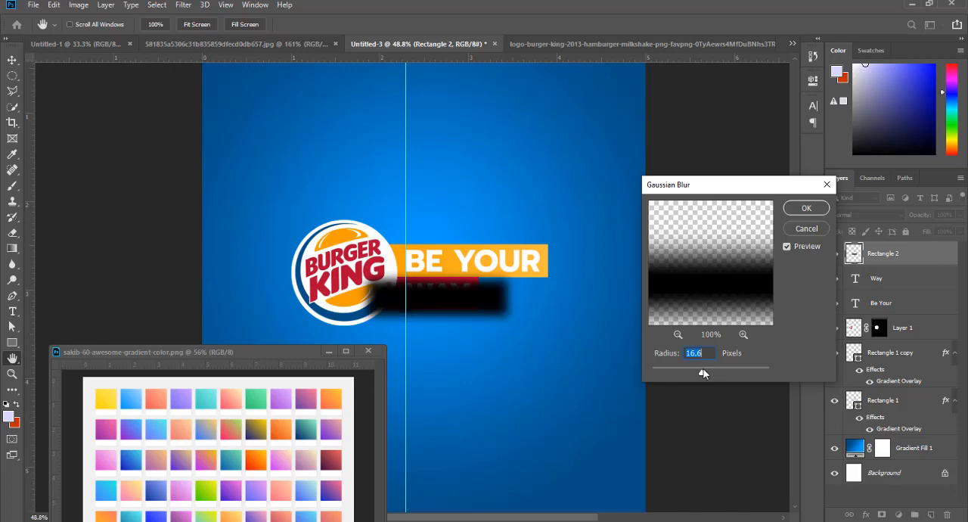
left_click(805, 208)
- Move the blurred rectangle beneath both colour bars in the layer order and reduce its opacity to 39%
key("ctrl+bracketleft")
key("ctrl+bracketleft")
key("ctrl+bracketleft")
key("ctrl+bracketleft")
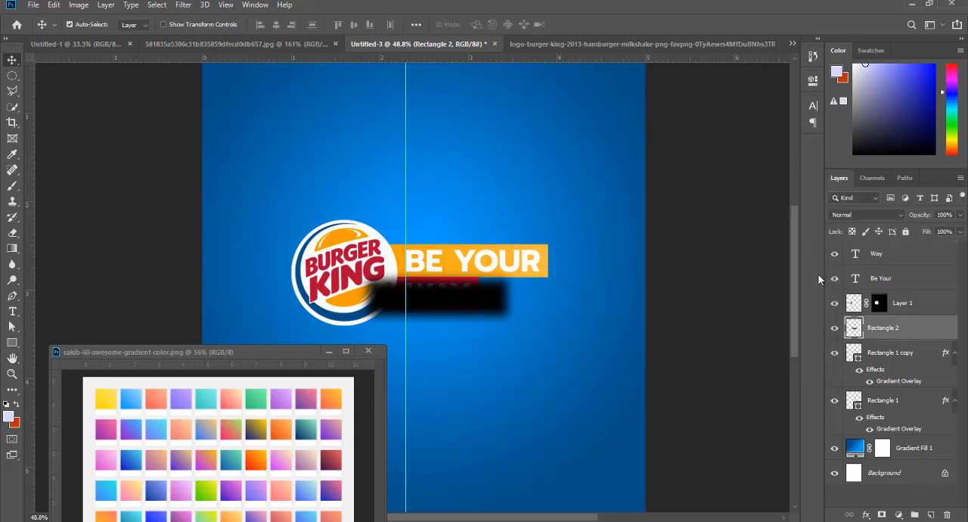
key("ctrl+bracketleft")
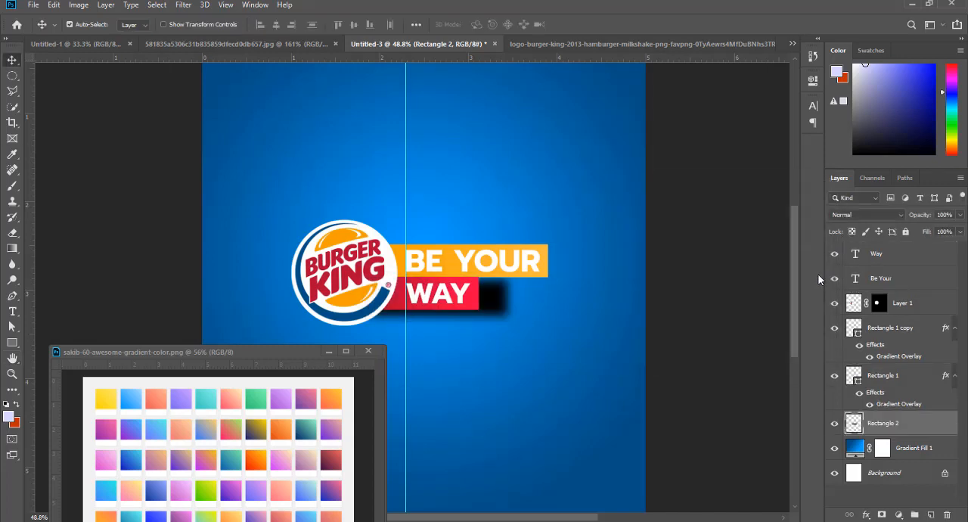
left_click_drag(490, 303, 481, 299)
left_click_drag(925, 219, 889, 216)
- Rotate the blurred shadow about 5.87 degrees and tuck it under the lower edge of the red bar
key("ctrl+t")
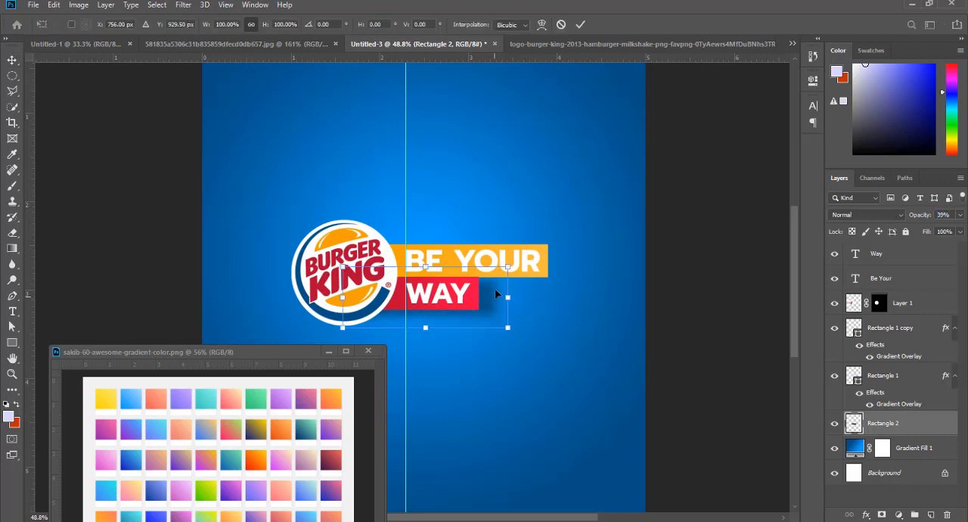
left_click_drag(518, 265, 521, 276)
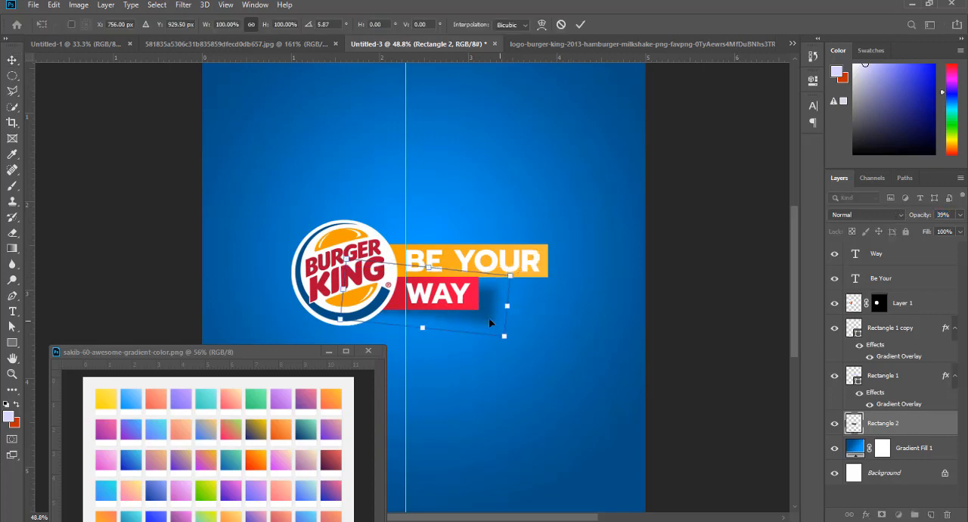
left_click_drag(481, 313, 464, 305)
key("Return")
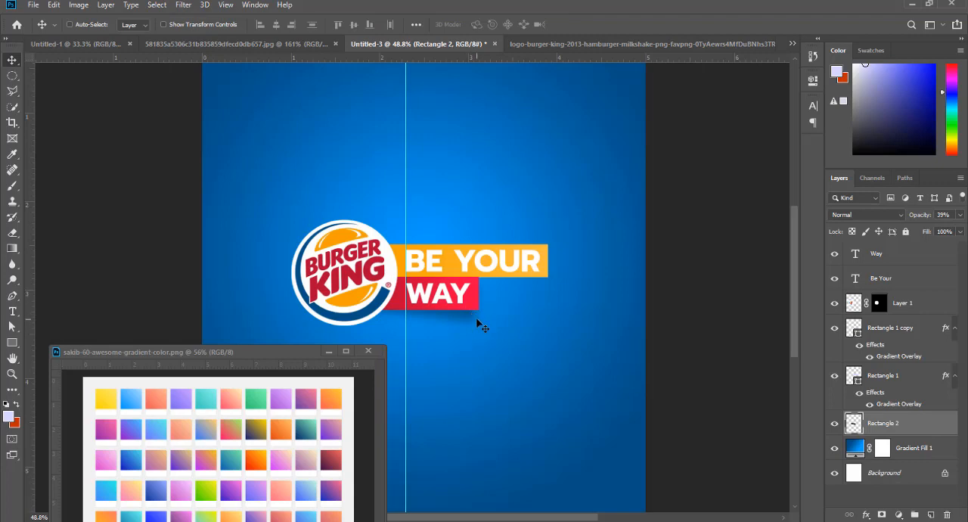
- Duplicate the shadow under the orange bar and add a layer mask to the copy
left_click_drag(498, 310, 532, 290)
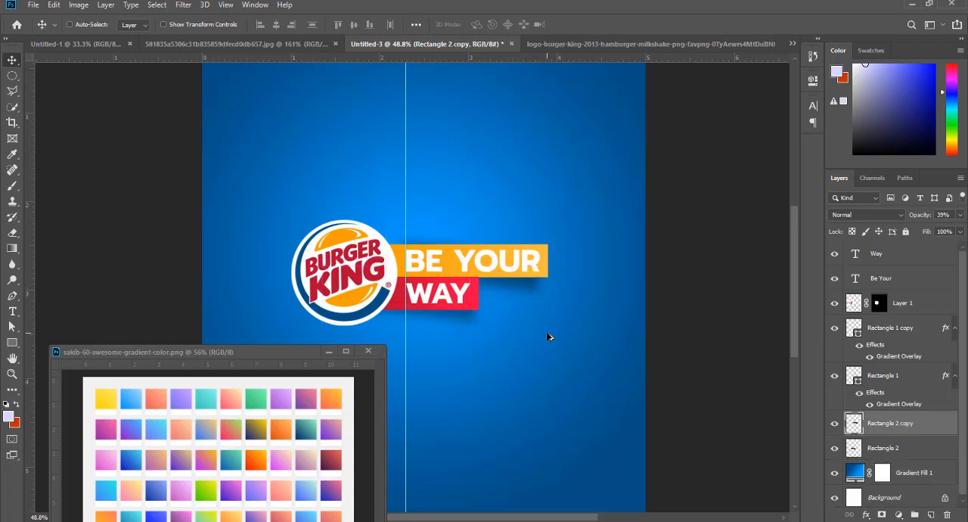
left_click(881, 517)
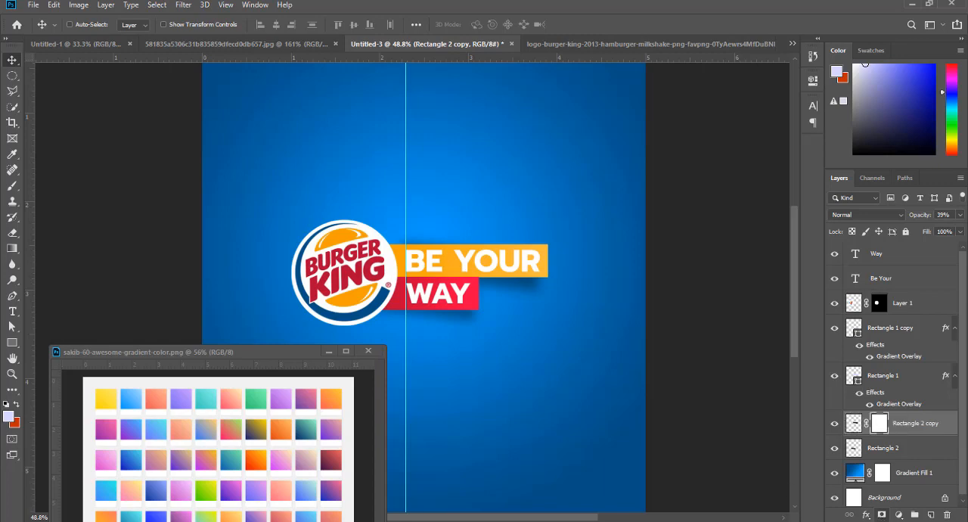
- Reduce the Brush size to 175 px for painting black on the copied shadow's layer mask
left_click(12, 185)
key("bracketleft")
key("bracketleft")
key("bracketleft")
key("bracketleft")
key("bracketleft")
key("bracketleft")
key("bracketleft")
key("bracketleft")
key("bracketleft")
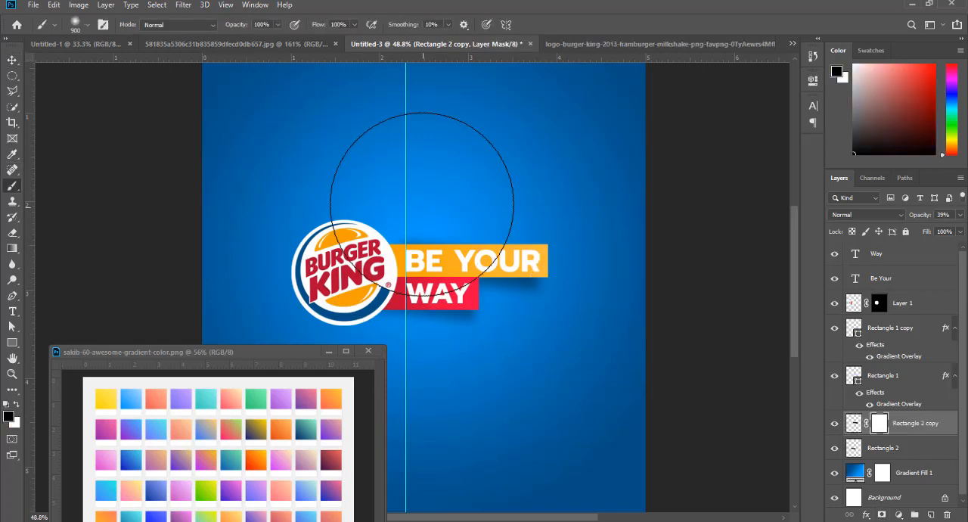
key("bracketleft")
key("bracketleft")
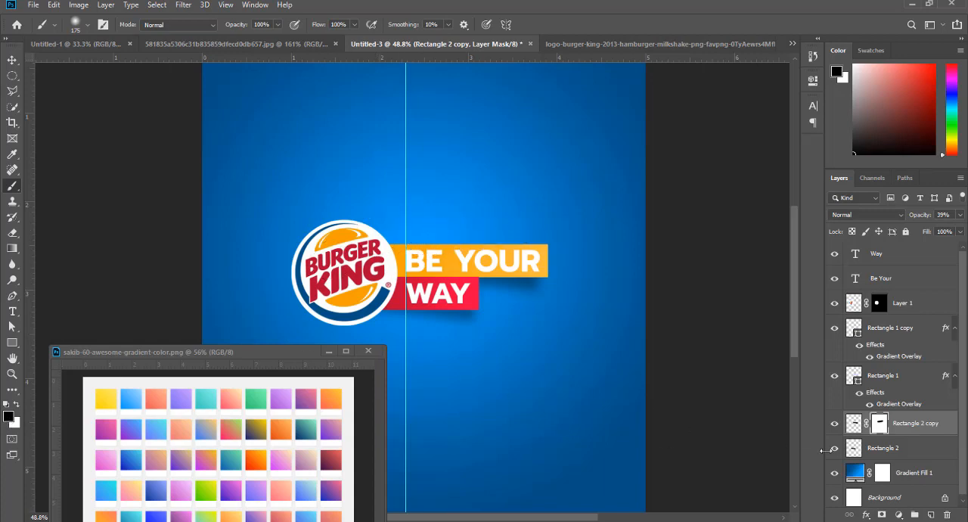
- Add a layer mask to the red bar's shadow and paint black over its lower left part beside the logo
left_click(884, 449)
left_click(882, 515)
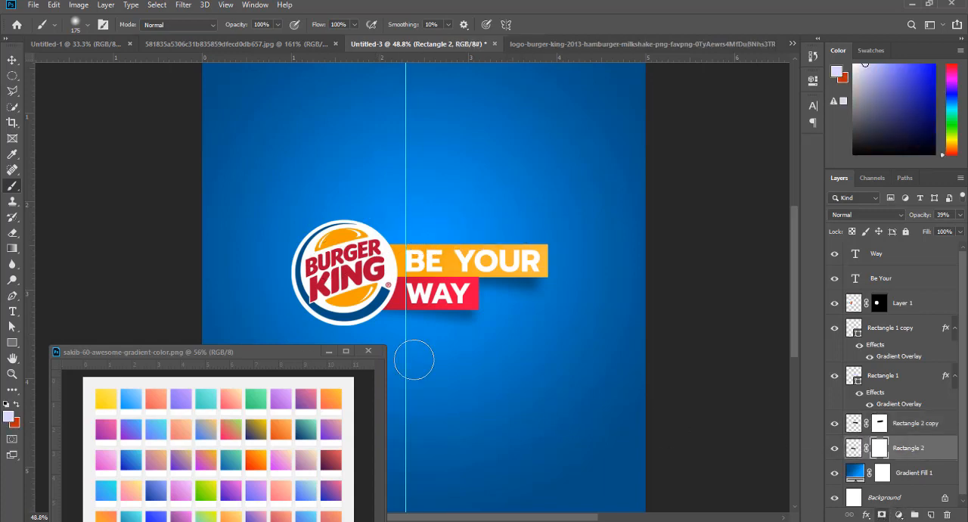
left_click_drag(400, 346, 422, 340)
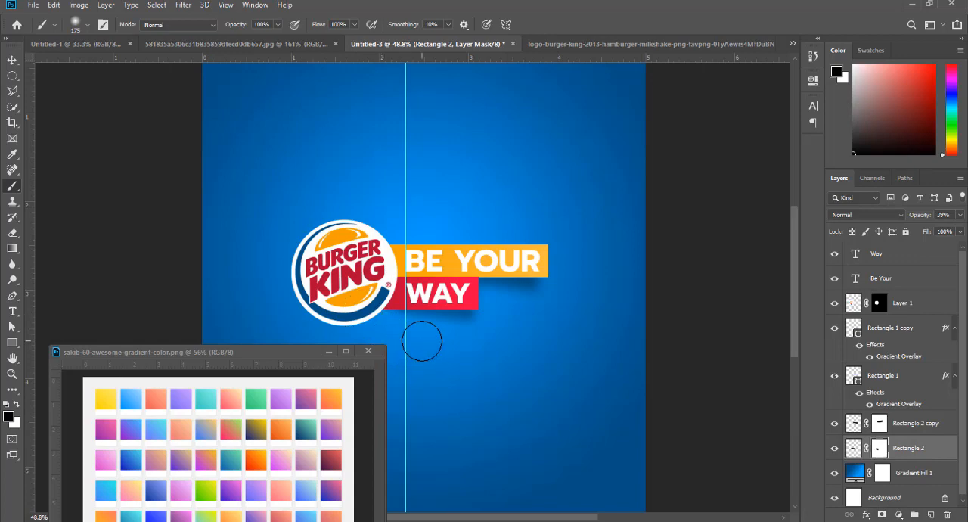
key("ctrl+2")
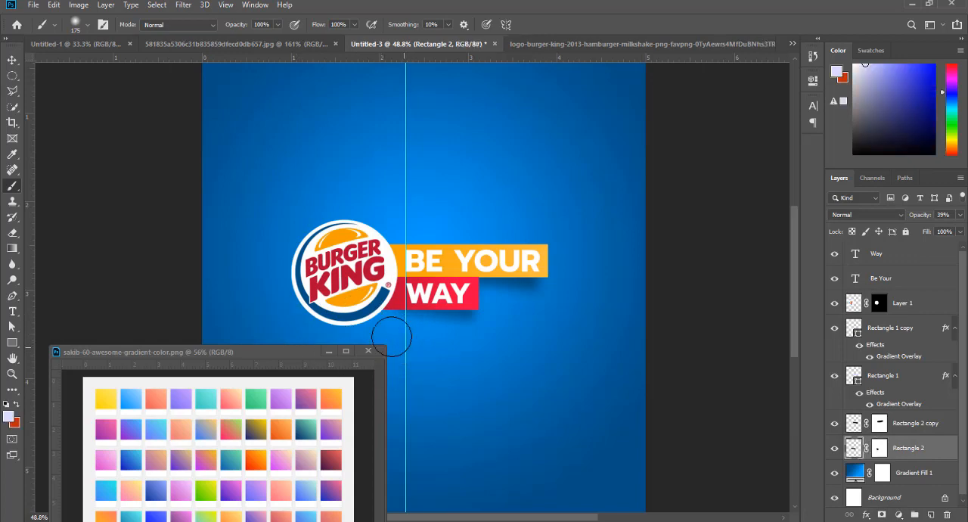
key("v")
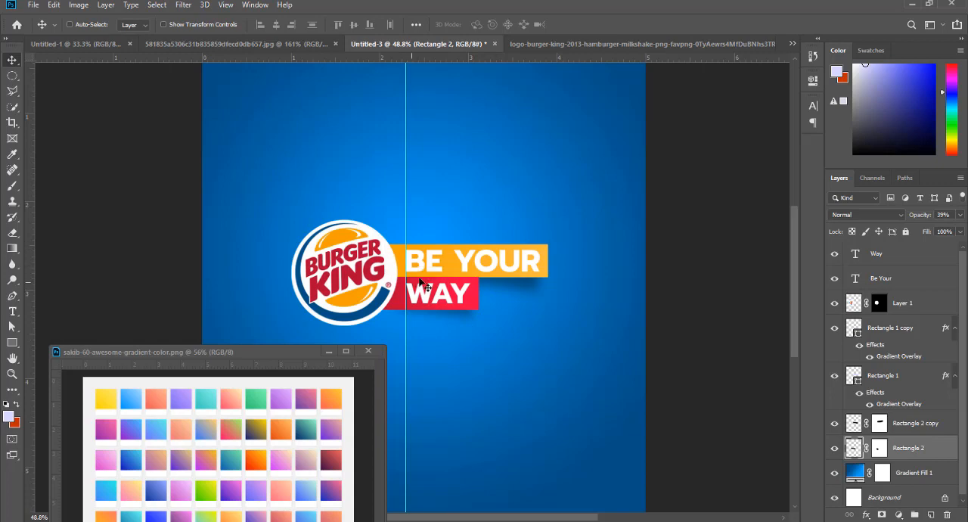
- Draw a circle about 382 px in diameter over the upper part of the logo and fill it black
right_click(345, 251)
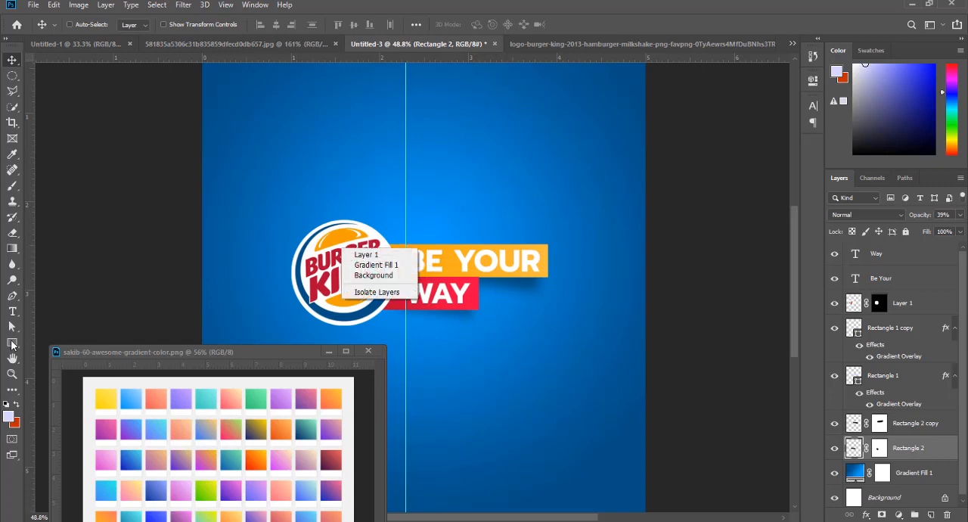
left_click(12, 344)
left_click(12, 345)
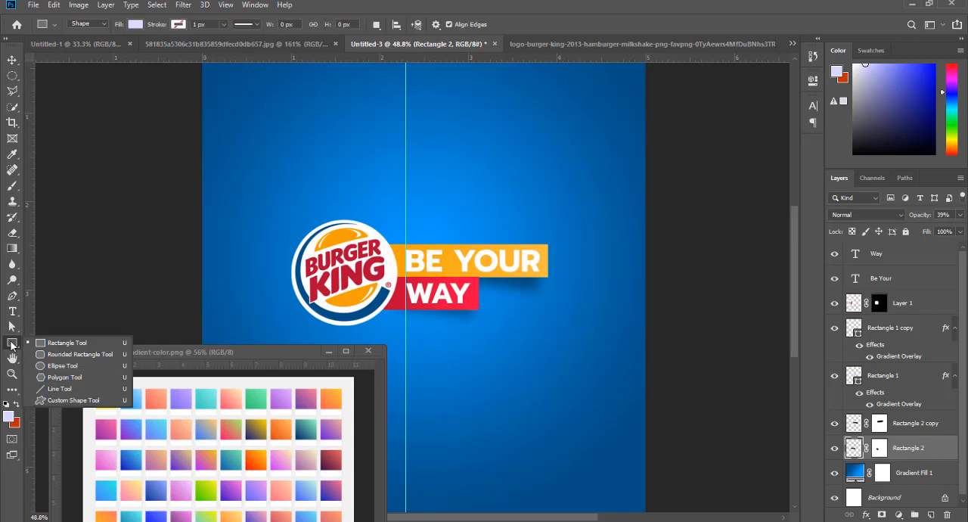
left_click(60, 367)
left_click_drag(294, 160, 413, 290)
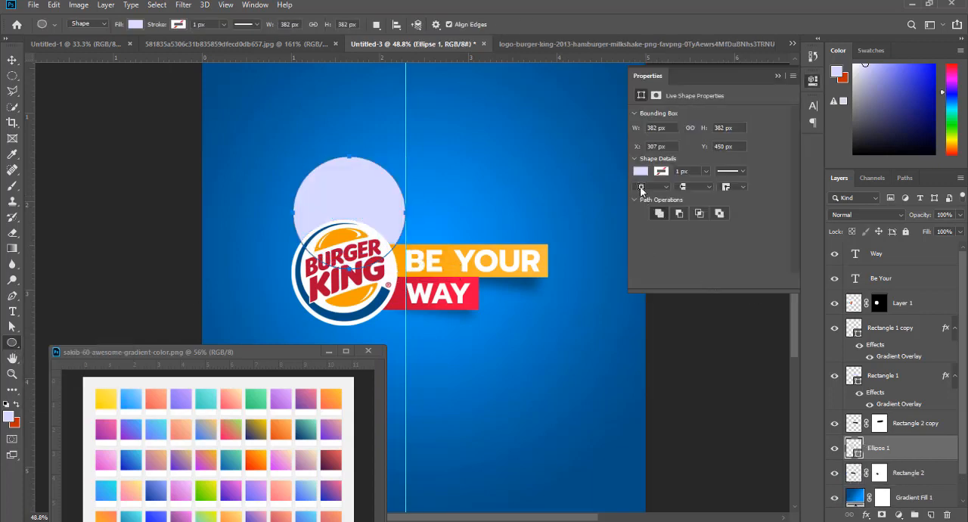
left_click(642, 171)
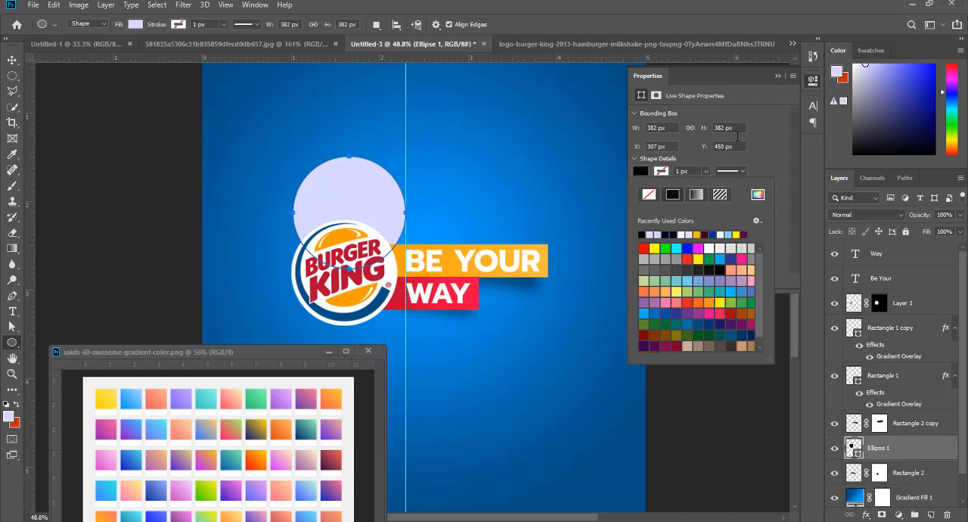
double_click(642, 233)
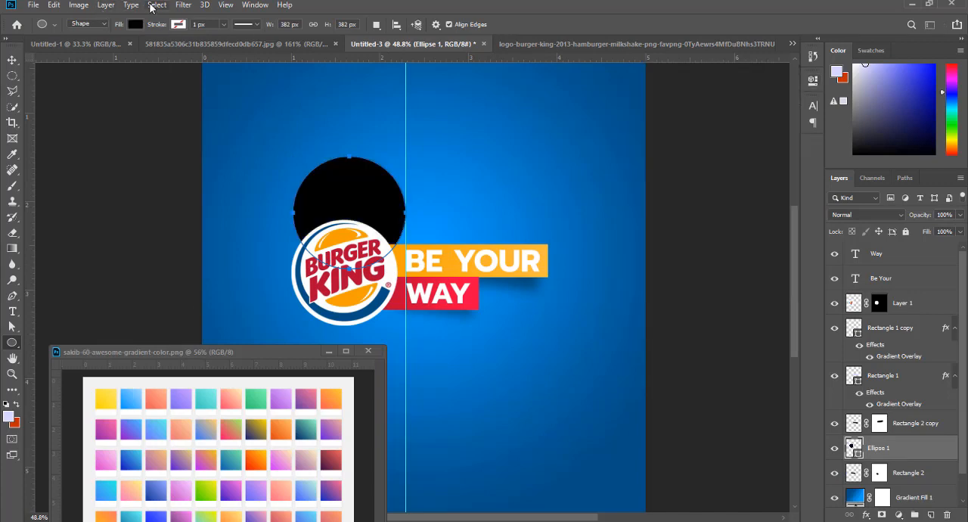
- Rasterize the black circle and apply a Gaussian Blur with a radius of 16.6 pixels
left_click(184, 5)
mouse_move(198, 147)
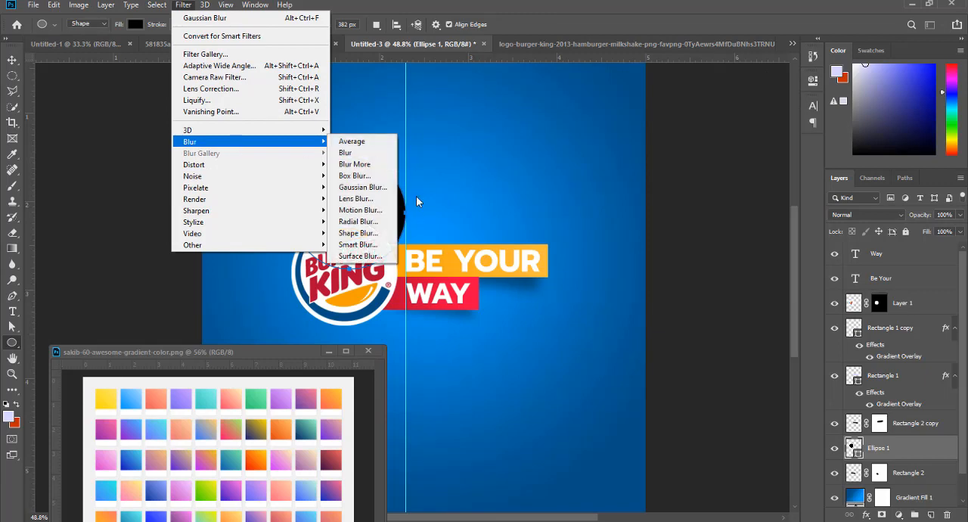
left_click(379, 187)
left_click(559, 203)
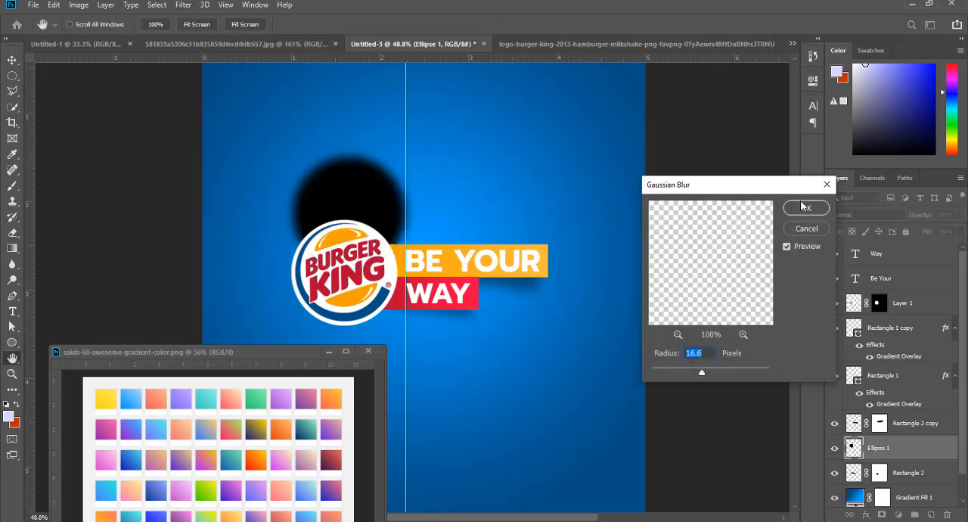
left_click(803, 206)
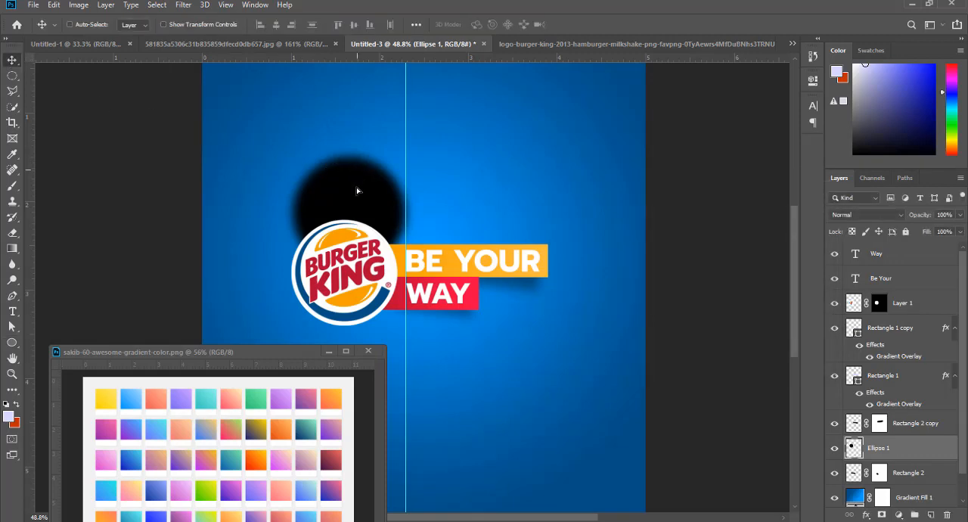
- Move the blurred circle behind the Burger King logo and scale it down slightly as a shadow under its lower edge
left_click_drag(357, 191, 350, 235)
key("ctrl+t")
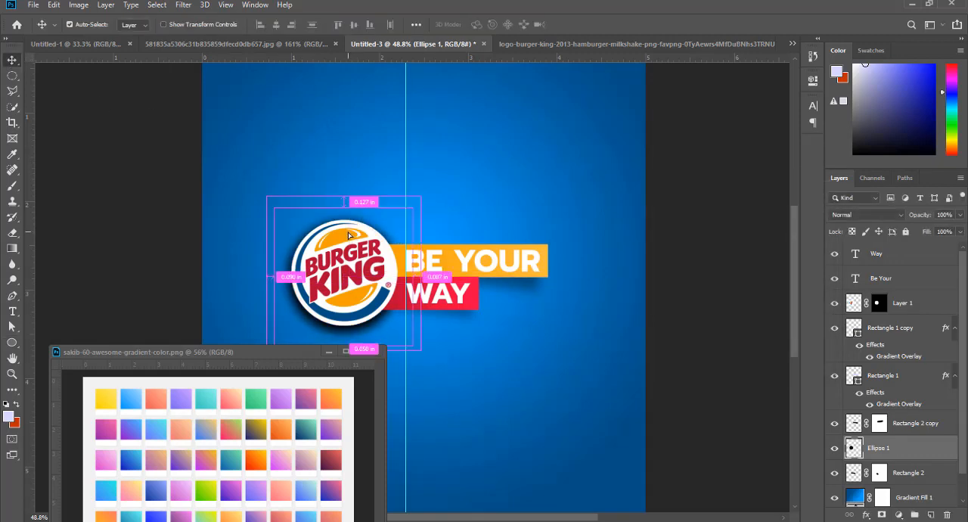
left_click_drag(407, 344, 397, 330)
left_click_drag(334, 257, 342, 271)
key("Return")
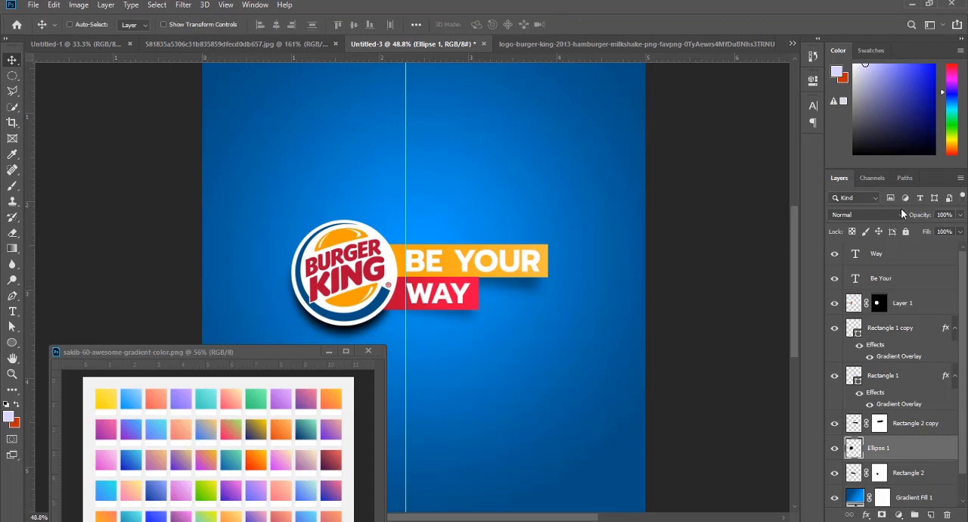
- Reduce the logo's circular shadow to 37% opacity
left_click_drag(919, 217, 880, 219)
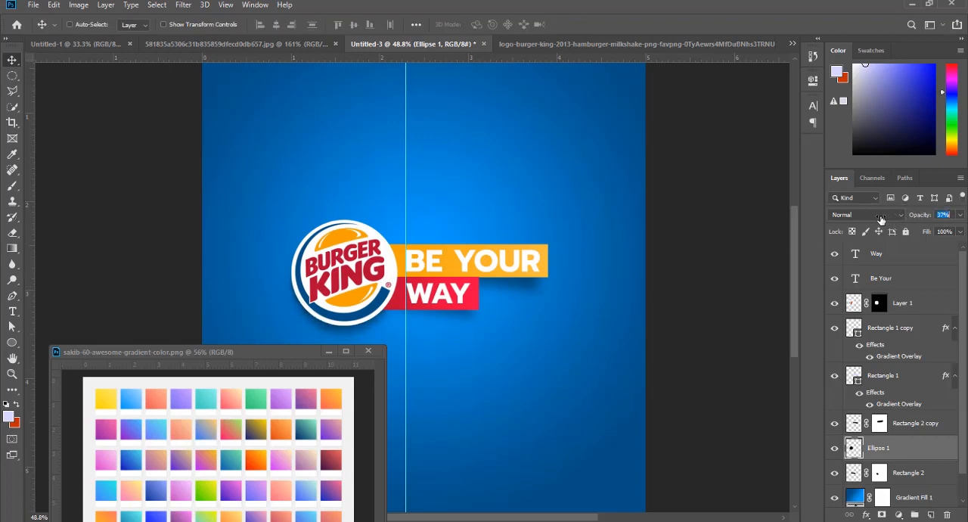
scroll(410, 269, "down", 2)
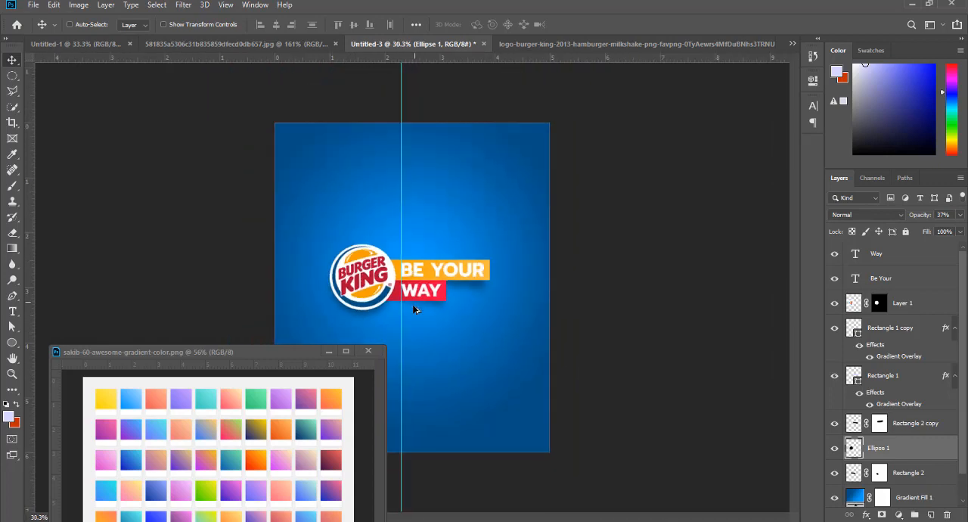
scroll(415, 308, "up", 1)
- Select the logo, tagline text, bar and shadow layers above the gradient background together
left_click(925, 483)
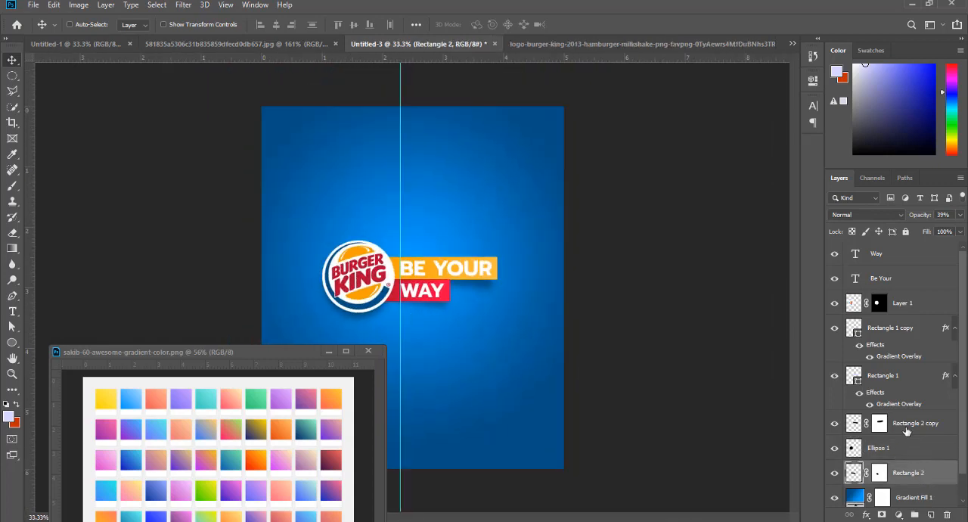
left_click(908, 425, "shift")
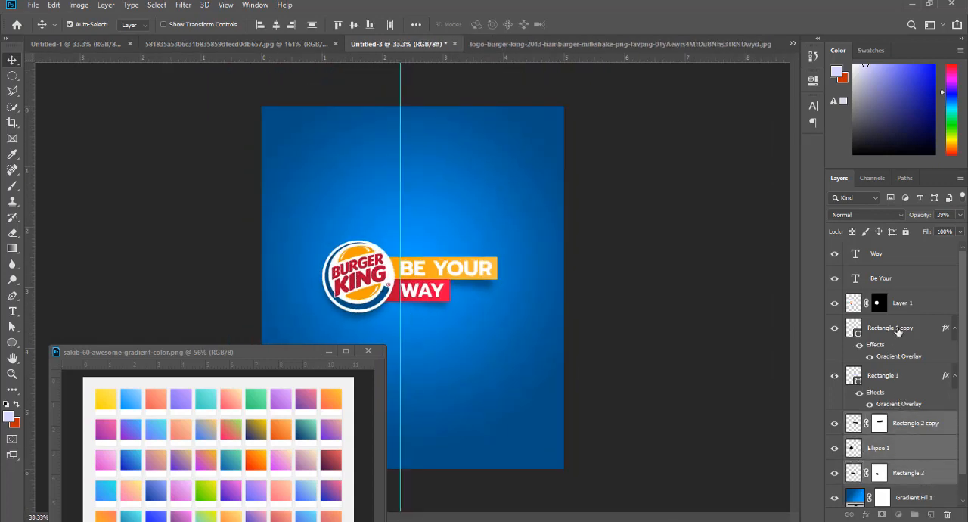
left_click(898, 379, "ctrl")
left_click(905, 310, "ctrl")
left_click(897, 261, "ctrl")
left_click(897, 261, "ctrl")
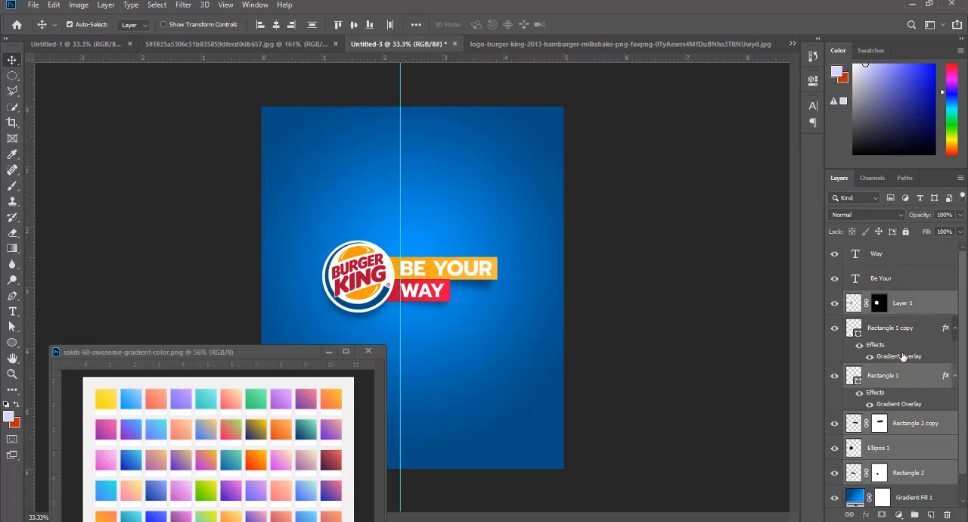
left_click(895, 257, "ctrl")
left_click(893, 280, "ctrl")
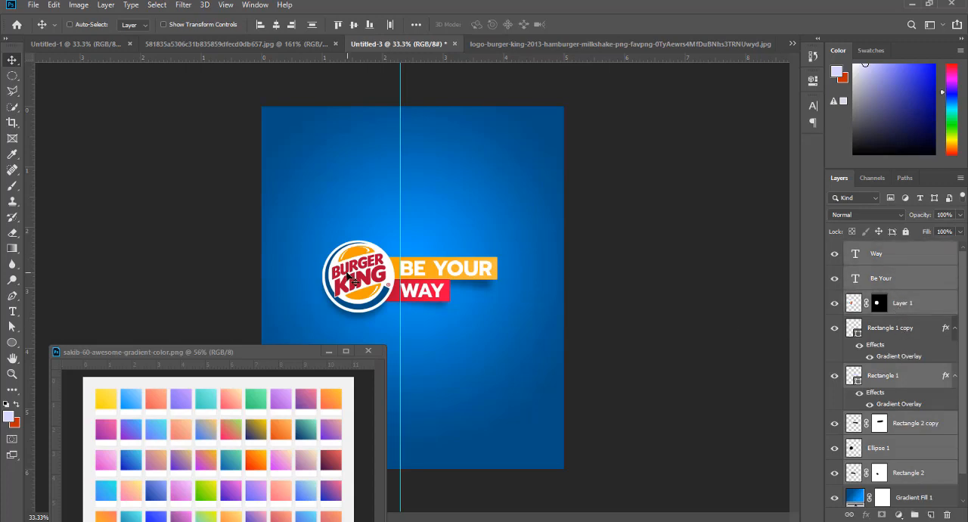
- Try to move the selected logo and tagline layers slightly to the right
left_click_drag(349, 278, 360, 279)
key("ctrl+z")
left_click_drag(357, 270, 378, 279)
key("ctrl+z")
- Add the missing bar layer to the selection, then group the whole logo design and shift it slightly right
left_click(917, 334, "ctrl")
key("ctrl+g")
scroll(463, 269, "down", 4)
scroll(427, 323, "up", 7)
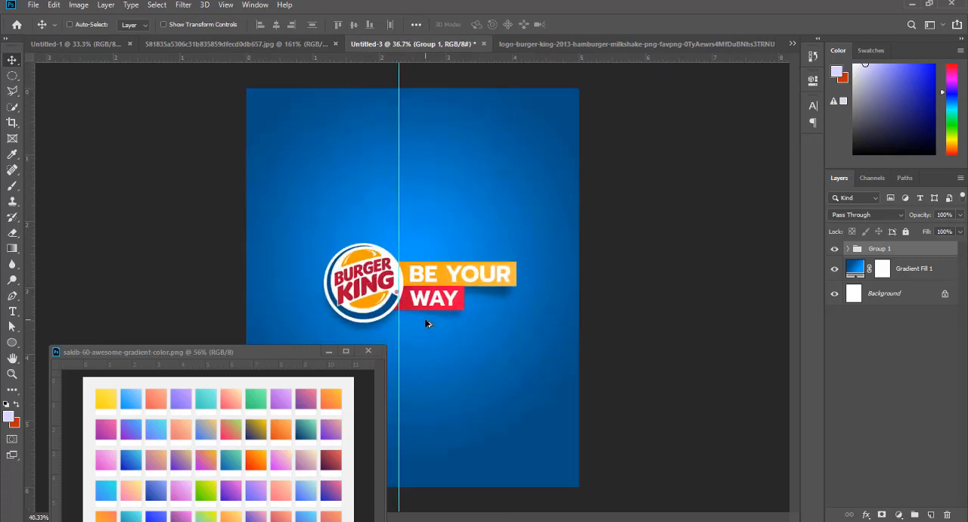
scroll(397, 290, "up", 3)
scroll(397, 289, "down", 2)
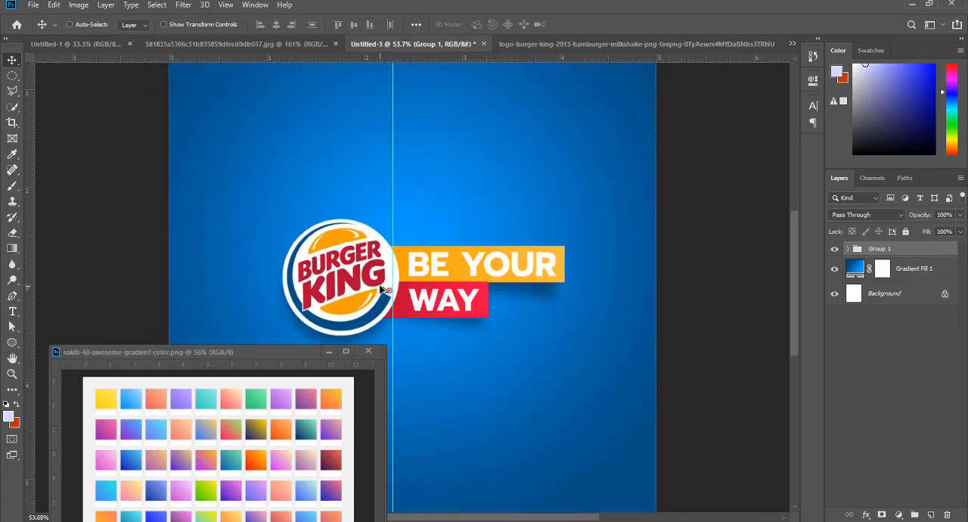
scroll(378, 290, "up", 1)
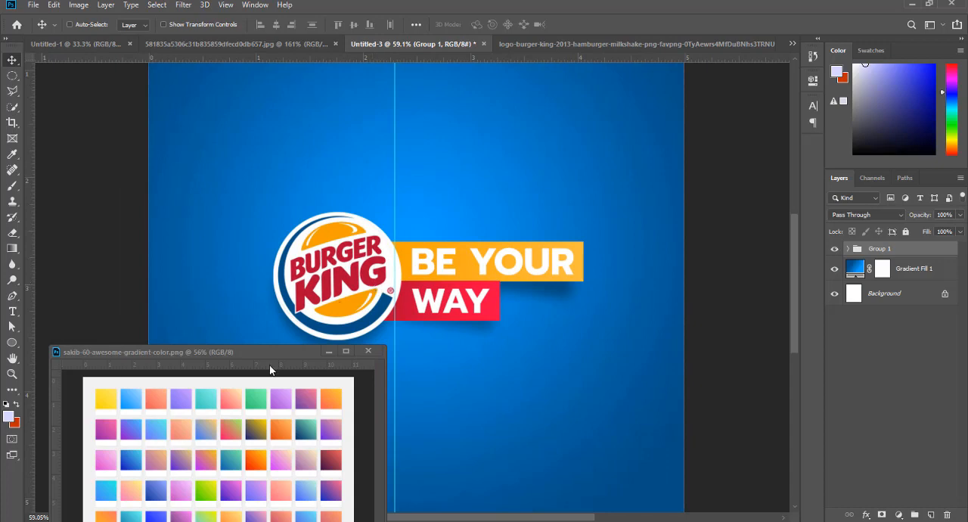
- Minimize the gradient swatch image window and place a vertical guide at the logo's left edge
left_click_drag(333, 355, 327, 385)
left_click(324, 382)
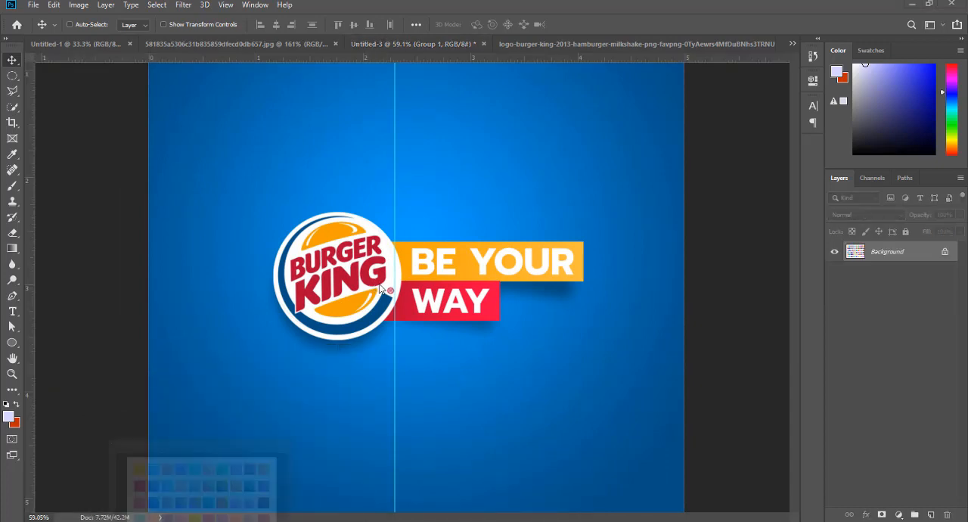
scroll(475, 302, "down", 3)
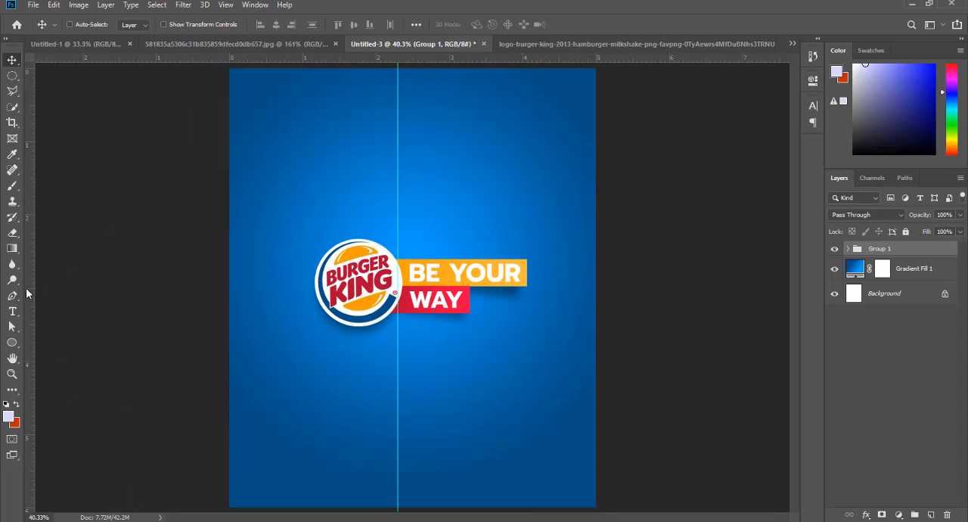
left_click_drag(26, 294, 315, 339)
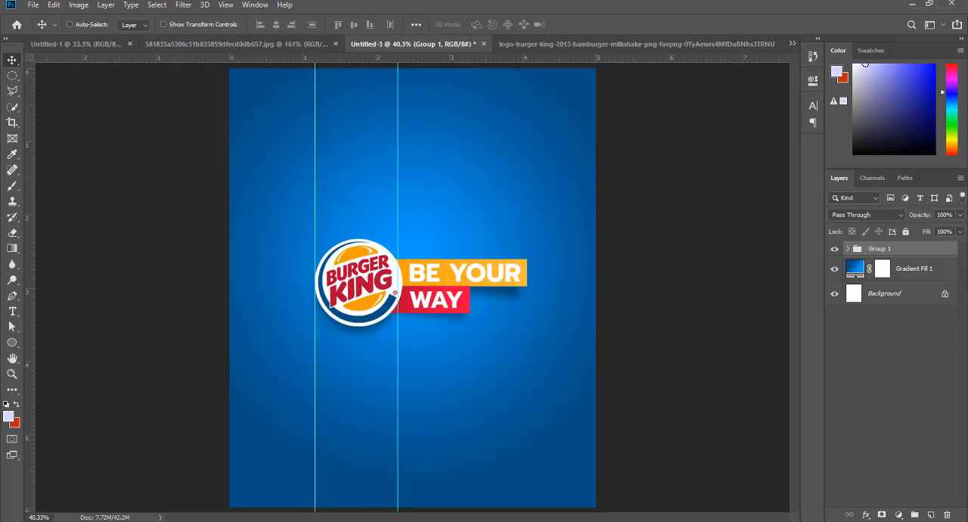
- Switch to the Opera browser, copy the AdAge paragraph about the tagline changing to "Be Your Way", and return to Photoshop
mouse_move(227, 521)
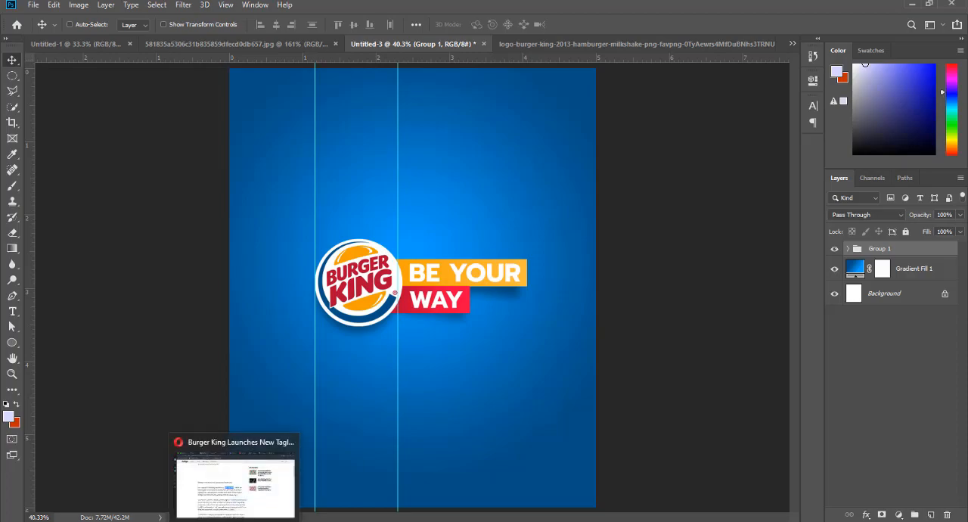
left_click(225, 502)
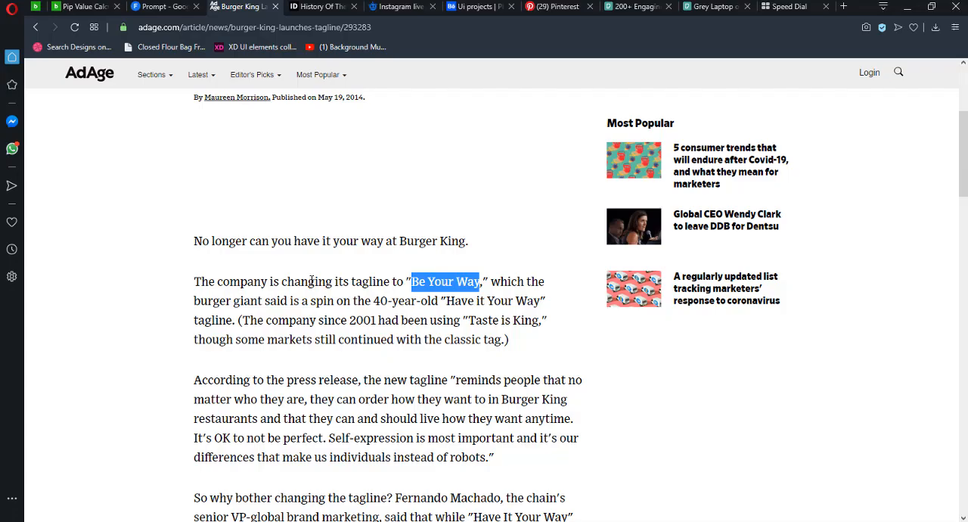
left_click_drag(196, 282, 518, 340)
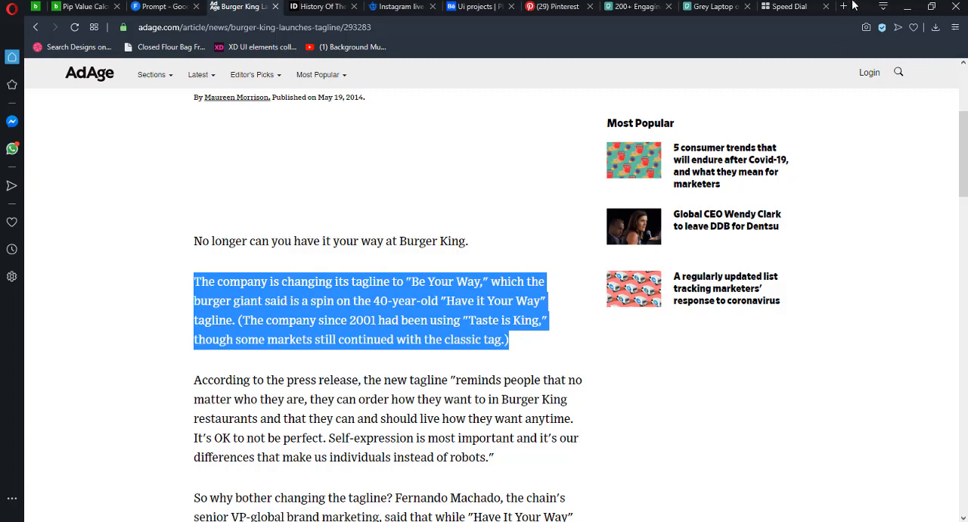
left_click(907, 6)
- Paste the copied paragraph into a new text box about 2 x 0.9 inches below the bars, starting at the second guide
scroll(425, 440, "up", 1)
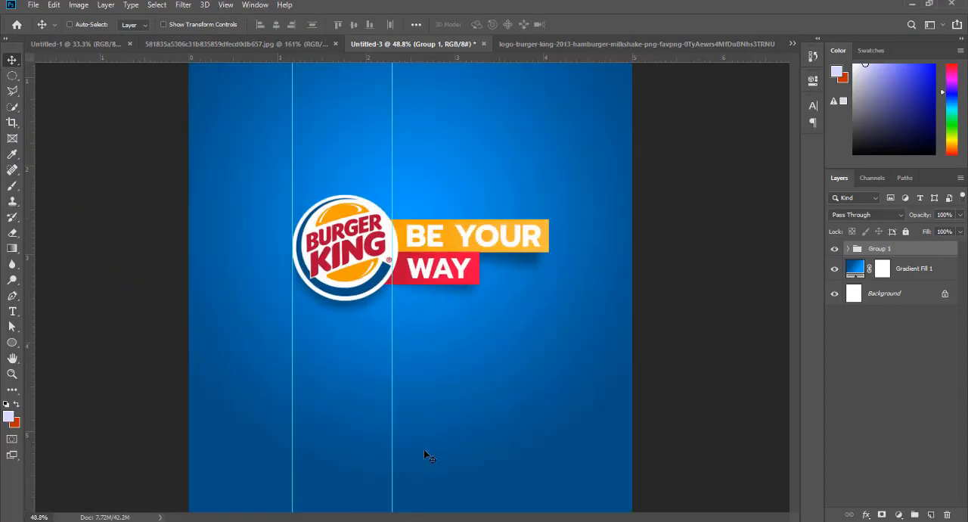
key("t")
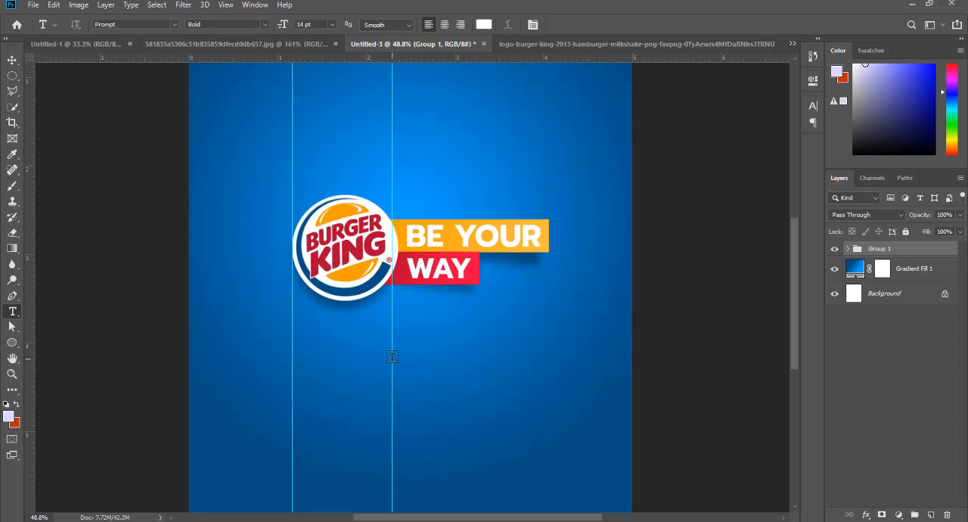
left_click_drag(392, 356, 571, 436)
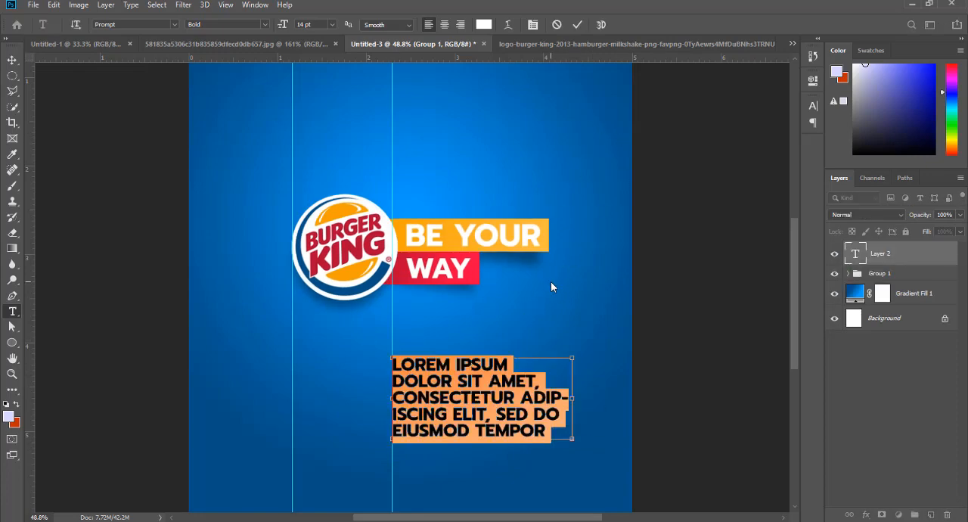
key("ctrl")
type("THE COMPANY IS CHANGING ITS TAGLINE TO \"BE YOUR WAY,\" WHICH THE BURGER GIANT SAID")
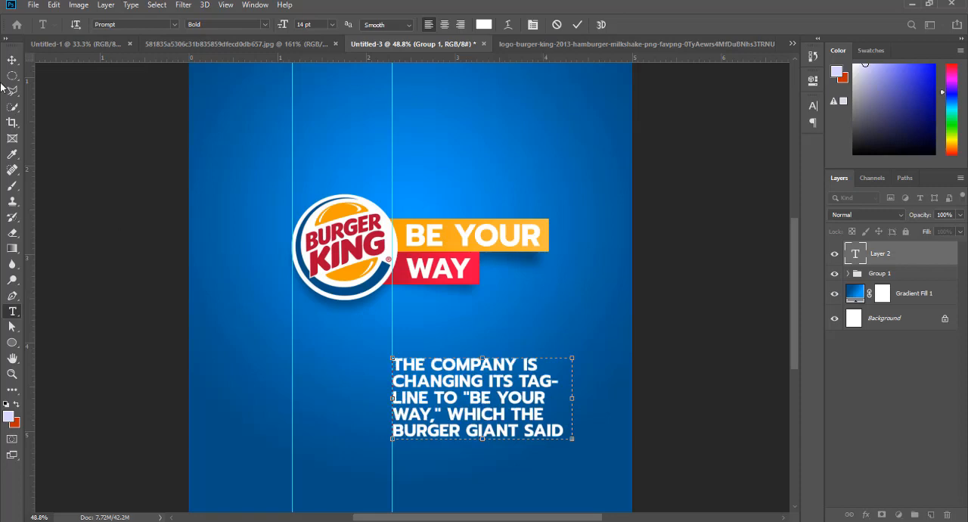
left_click(12, 59)
- Turn off All Caps for the pasted paragraph
left_click(813, 106)
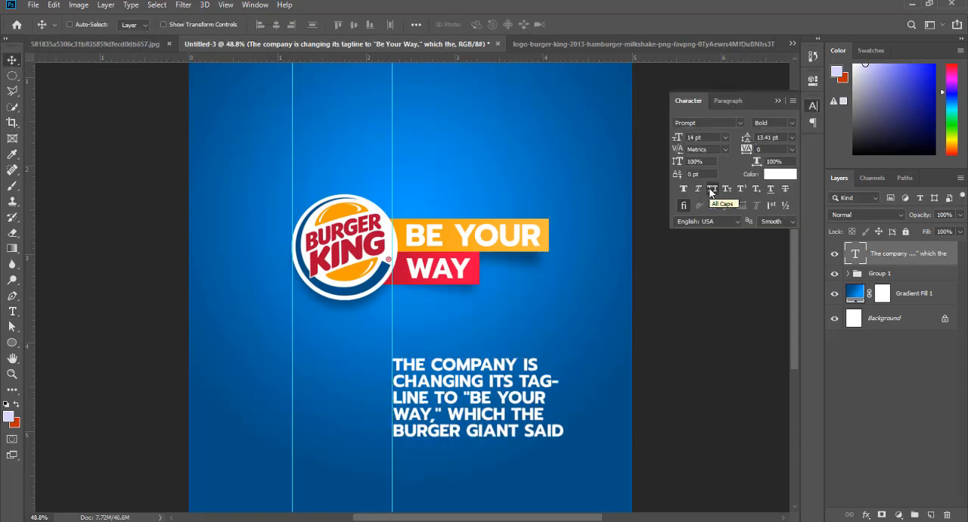
left_click(711, 190)
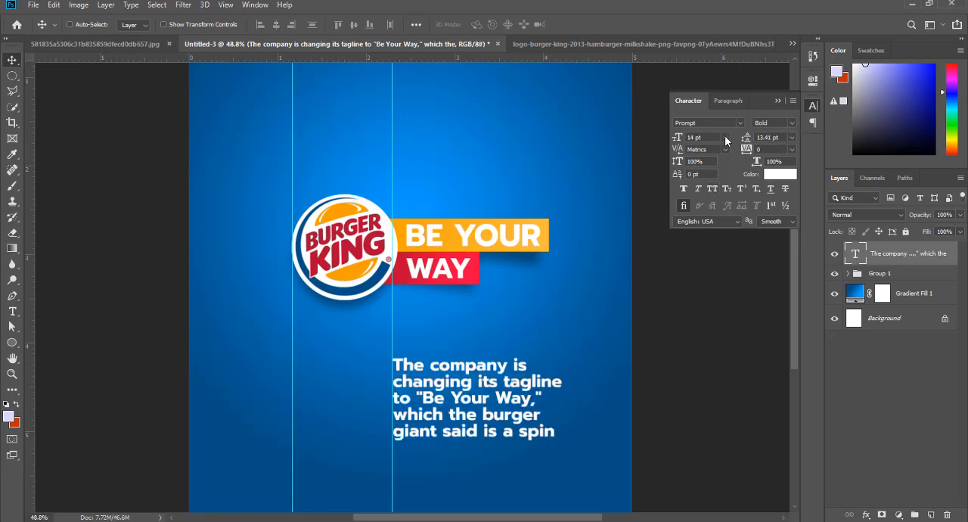
- Set the paragraph text to 8 pt with Auto leading and the Light weight of Prompt
left_click(724, 138)
left_click(707, 174)
left_click(794, 137)
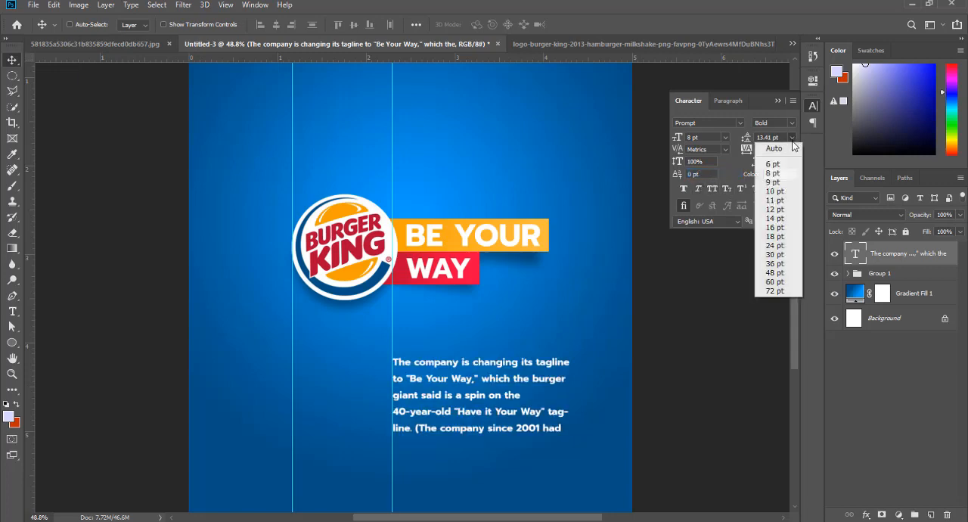
left_click(789, 146)
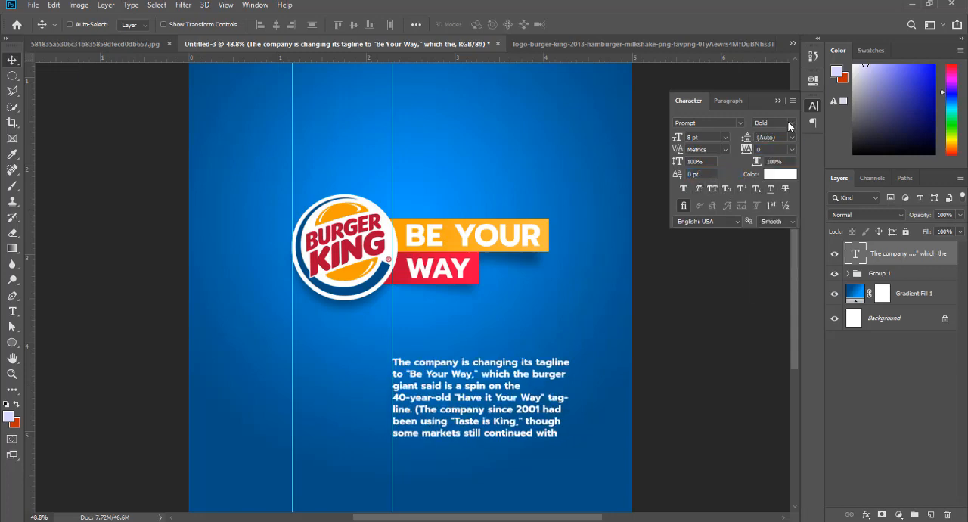
left_click(791, 123)
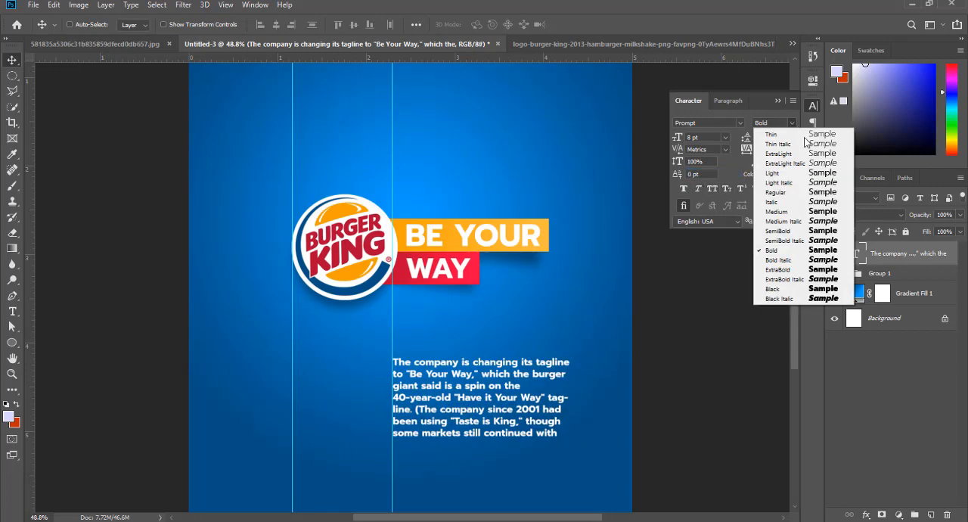
left_click(819, 173)
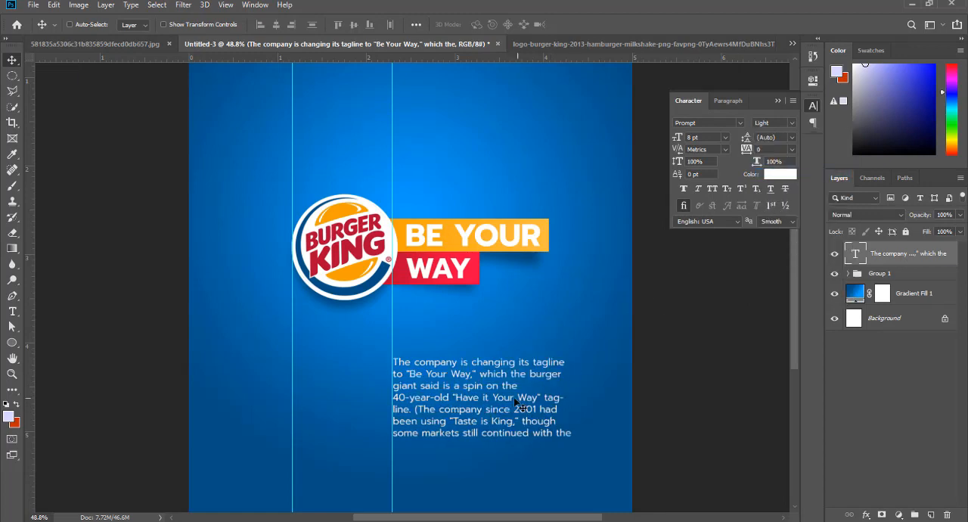
- Extend the paragraph's text box downward by about 0.25 inch so the full passage fits
left_click(12, 310)
left_click(480, 437)
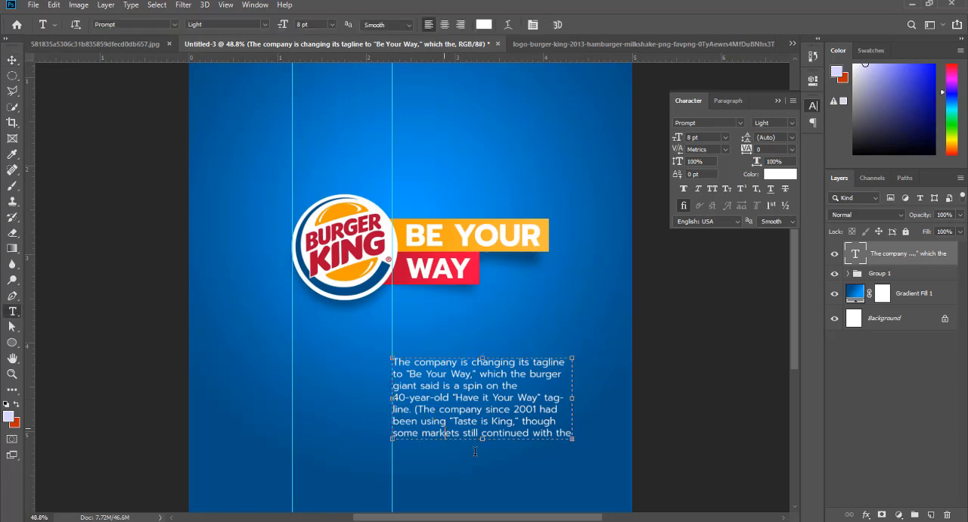
left_click_drag(482, 439, 482, 463)
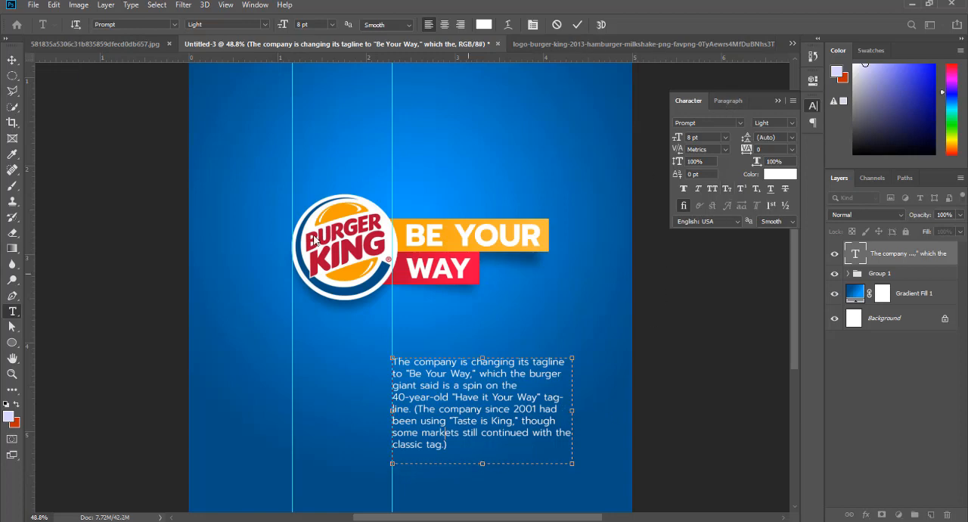
left_click(12, 60)
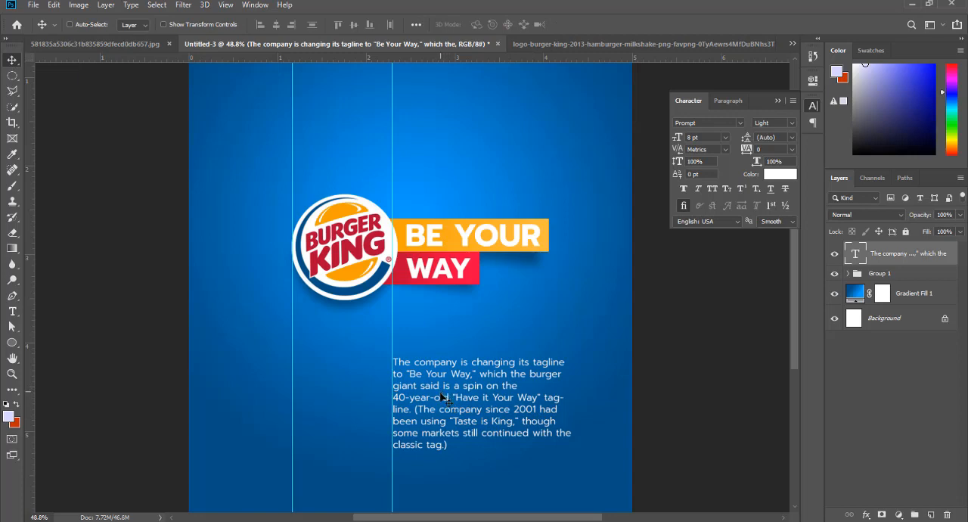
- Try placing the paragraph lower and further to the left beneath the logo and tagline bars
left_click_drag(442, 397, 446, 423)
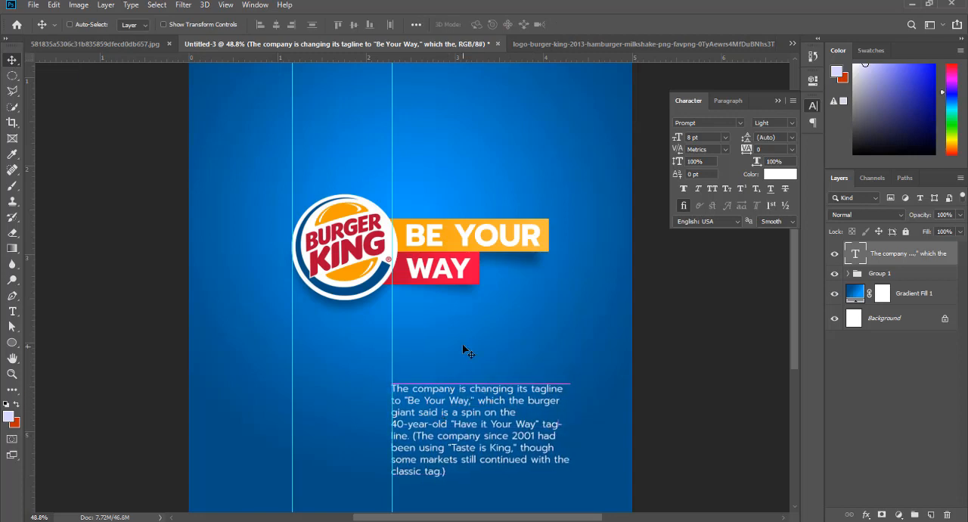
scroll(465, 351, "down", 3)
left_click_drag(461, 382, 365, 357)
left_click_drag(321, 379, 366, 359)
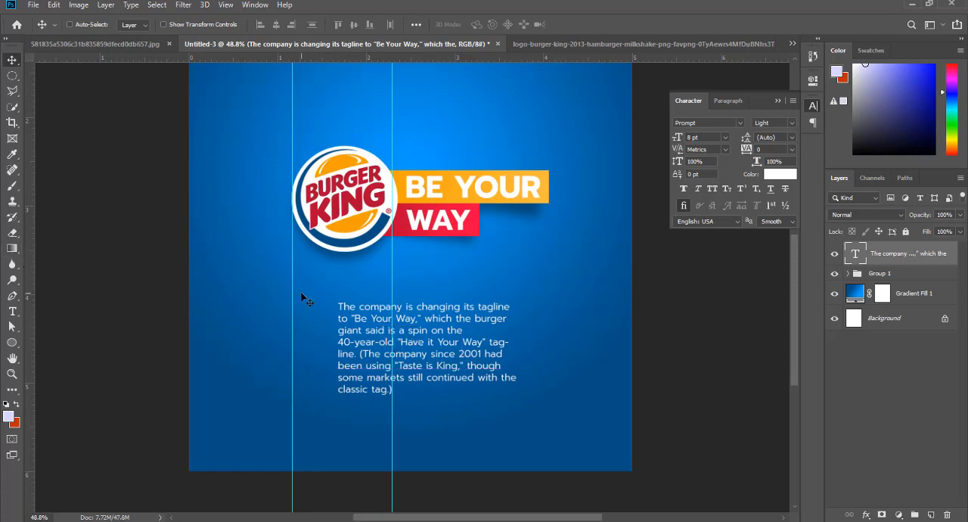
- Add a vertical guide through the logo's centre and move the paragraph back to the guide at the logo's right edge
left_click_drag(30, 307, 344, 326)
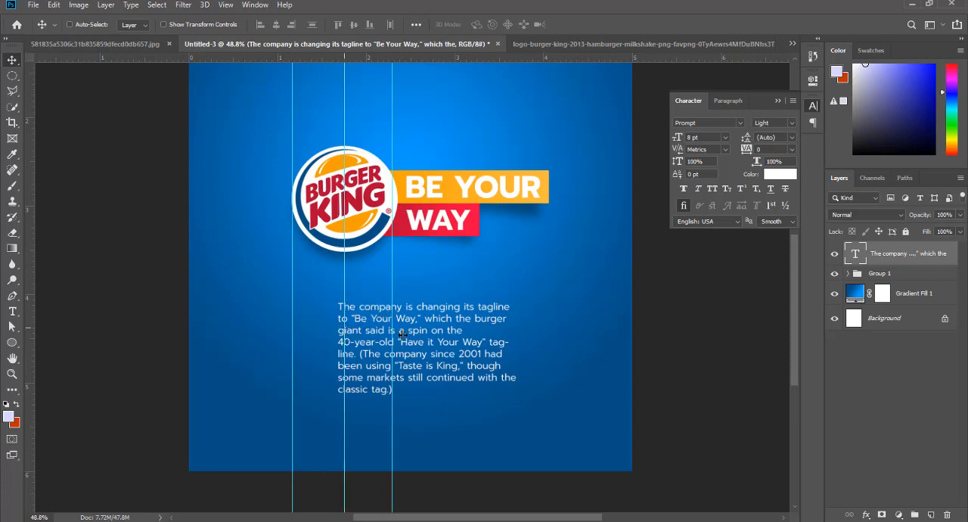
right_click(427, 331)
left_click(431, 337)
left_click_drag(405, 326, 460, 330)
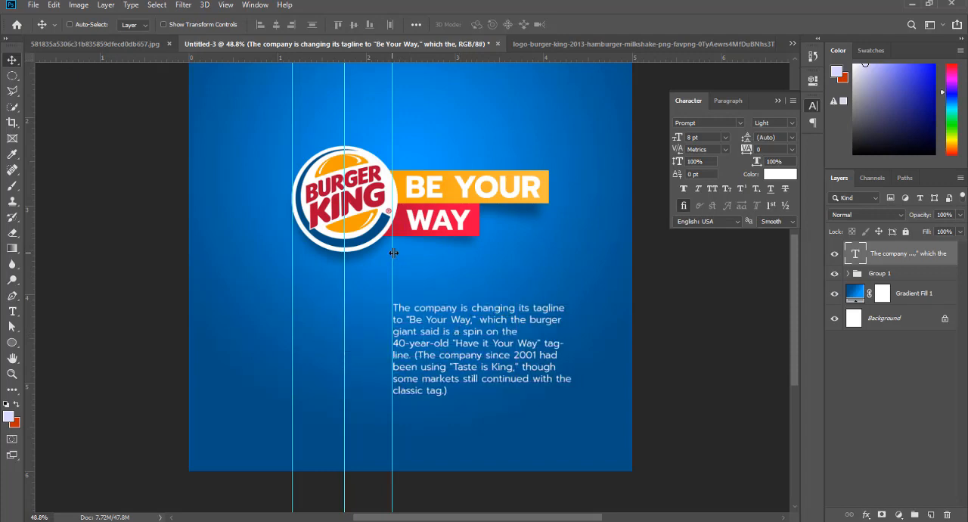
- Shift the rightmost guide to the left edge of the tagline lettering and align the paragraph's left edge to it, slightly higher
left_click_drag(393, 253, 407, 259)
right_click(440, 330)
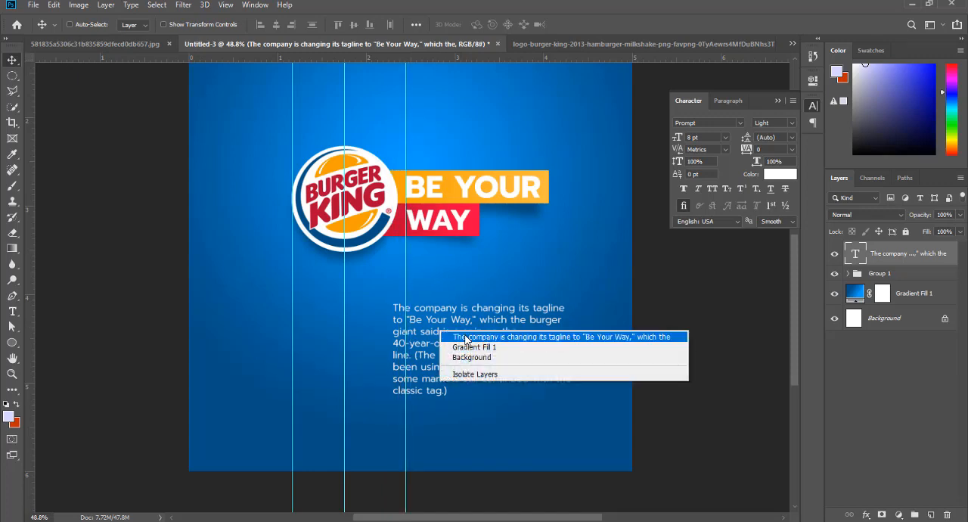
left_click(463, 337)
mouse_move(417, 326)
left_mouse_down()
mouse_move(431, 329)
mouse_move(430, 318)
left_mouse_up()
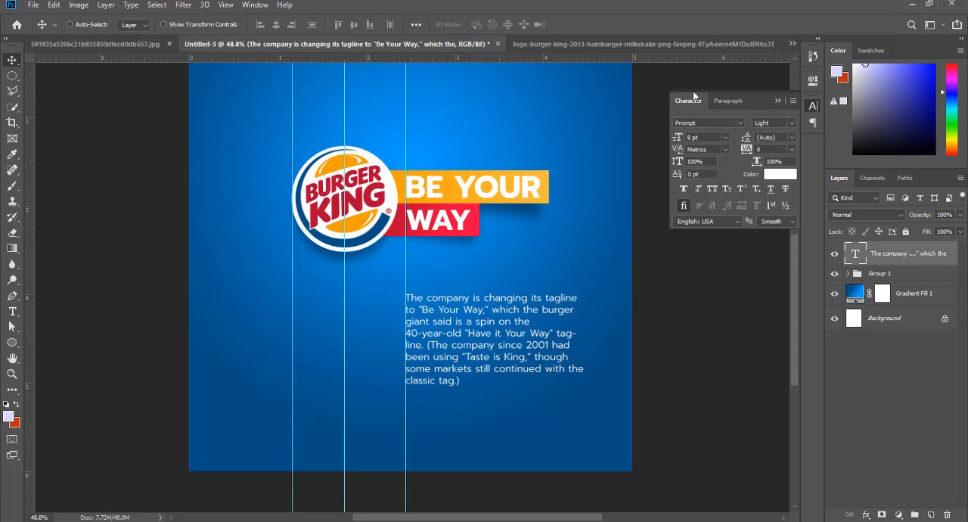
- Set the paragraph's tracking to -25 and its leading to 10 pt
left_click(713, 123)
left_click(791, 149)
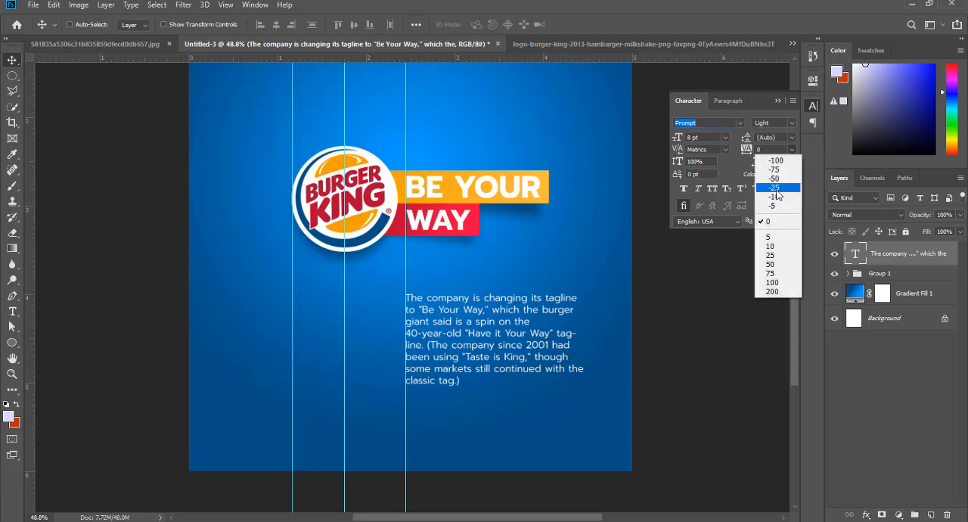
left_click(775, 187)
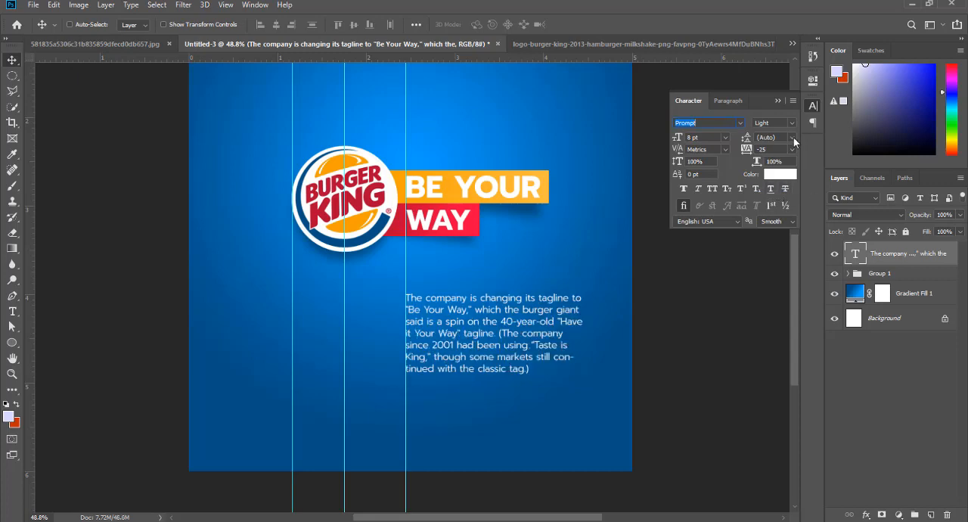
left_click(791, 137)
left_click(779, 192)
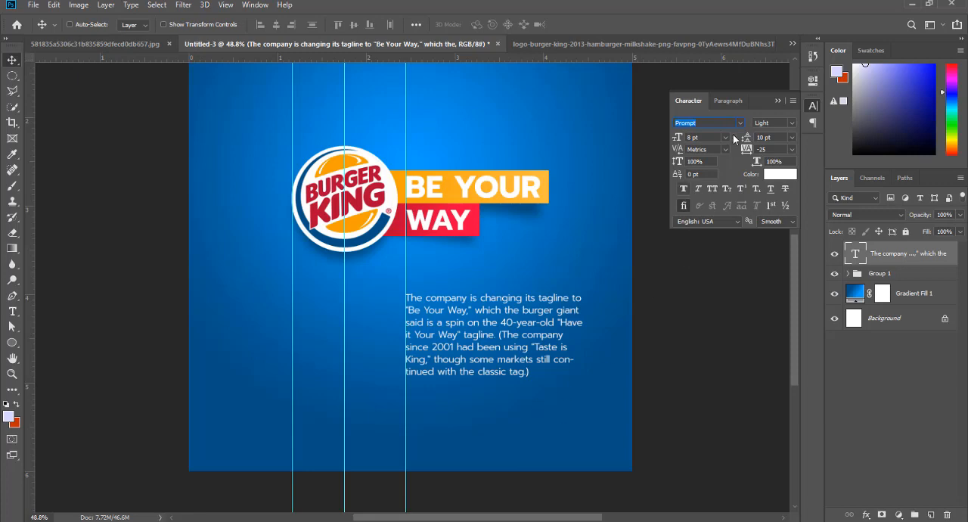
- Try justified alignments on the paragraph, return it to left alignment and collapse the paragraph settings
left_click(733, 100)
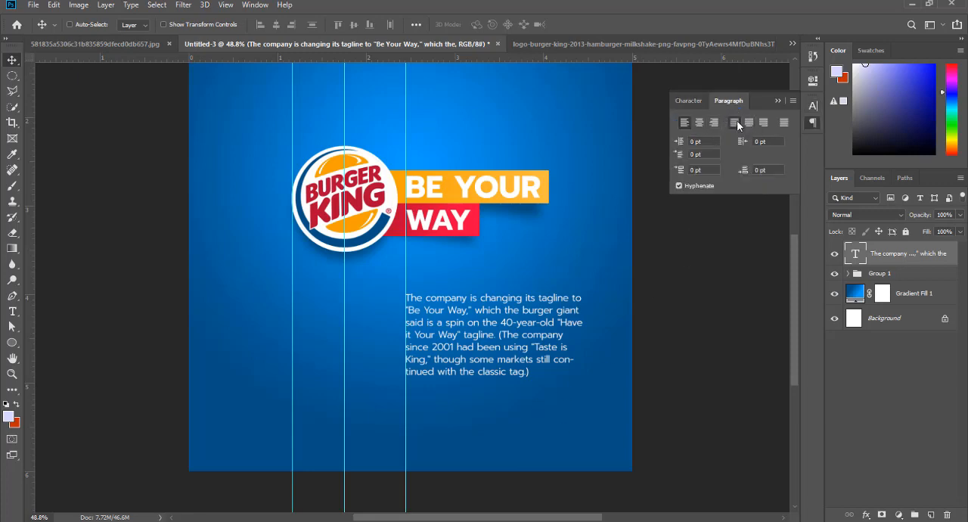
left_click(735, 122)
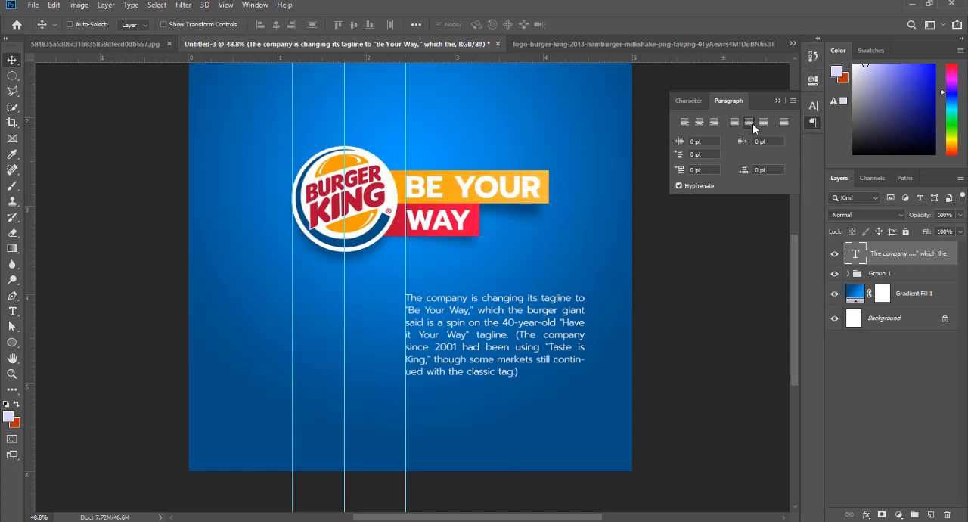
left_click(747, 125)
left_click(733, 123)
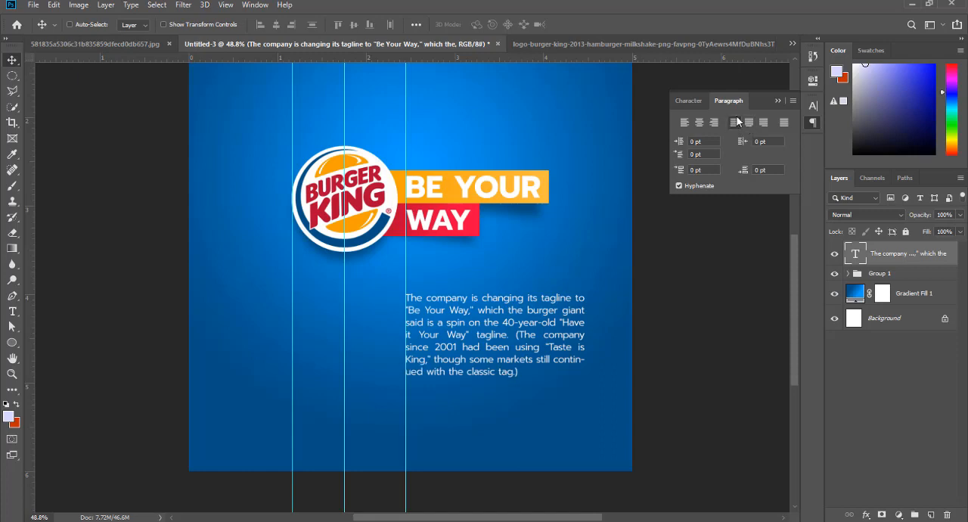
left_click(684, 123)
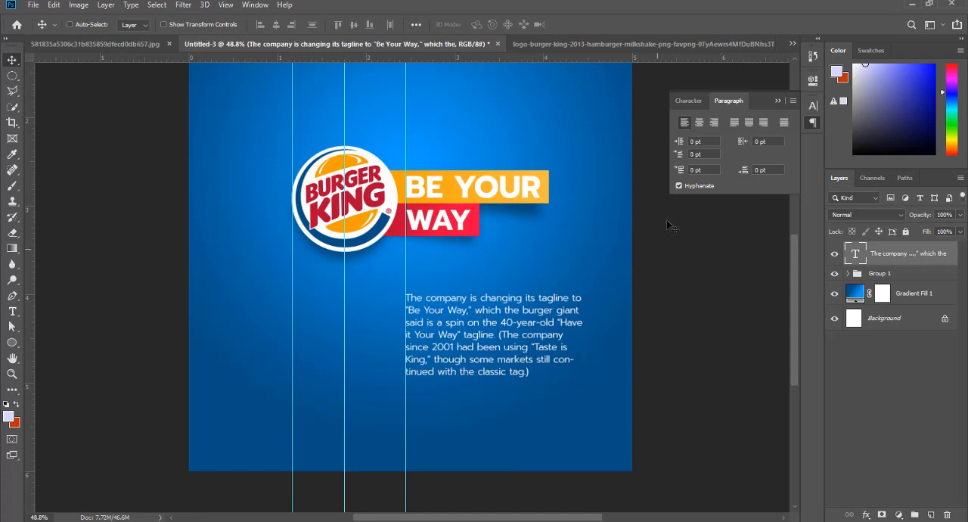
left_click(777, 101)
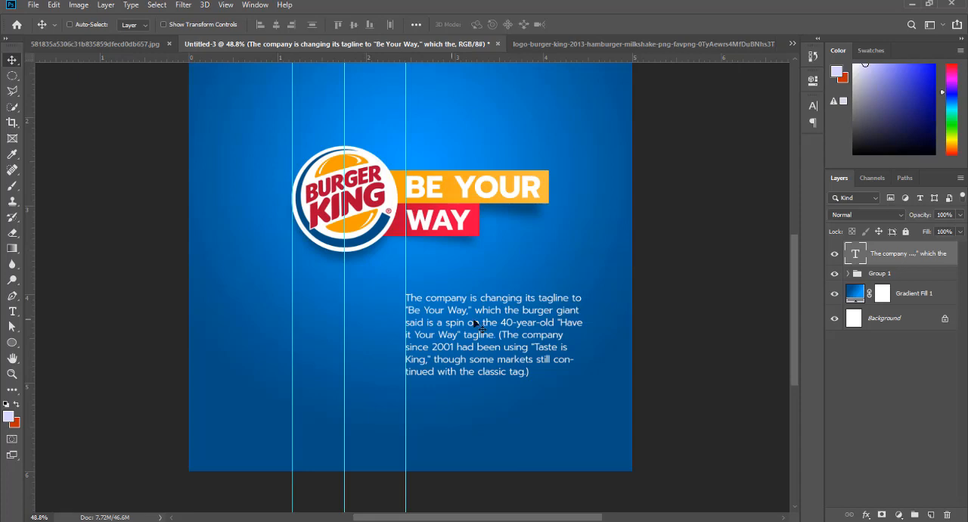
- Draw a rectangle about 1569 x 148 px across the full width of the canvas's bottom edge
scroll(484, 322, "up", 3)
scroll(484, 319, "down", 3)
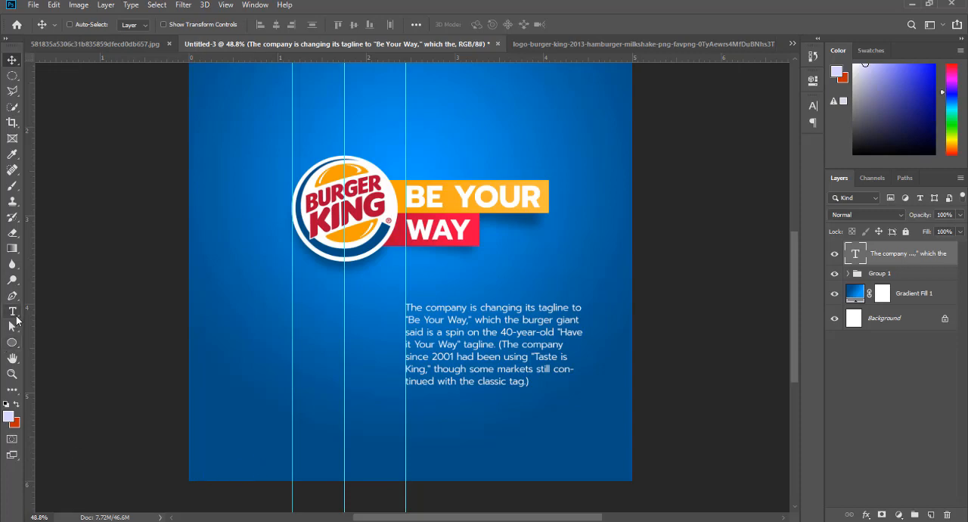
left_click(12, 344)
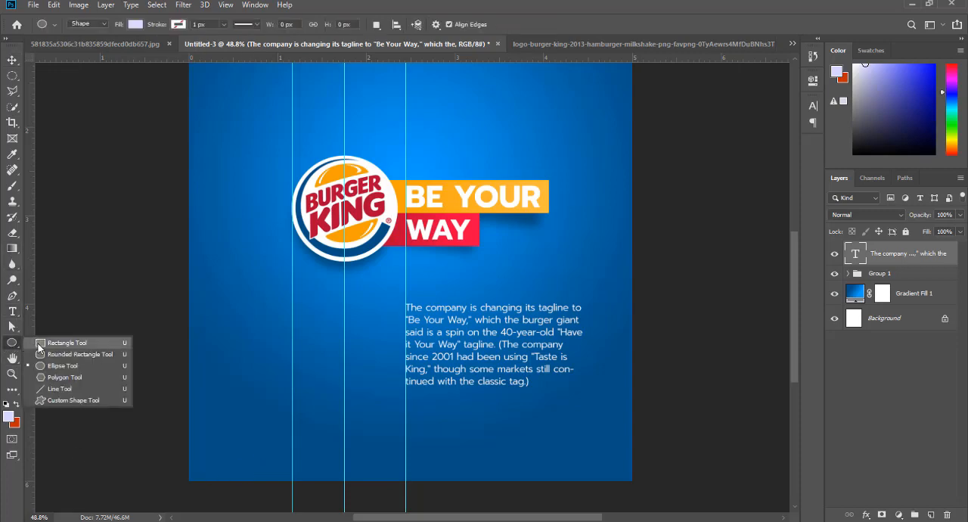
left_click(41, 342)
left_click_drag(176, 490, 640, 447)
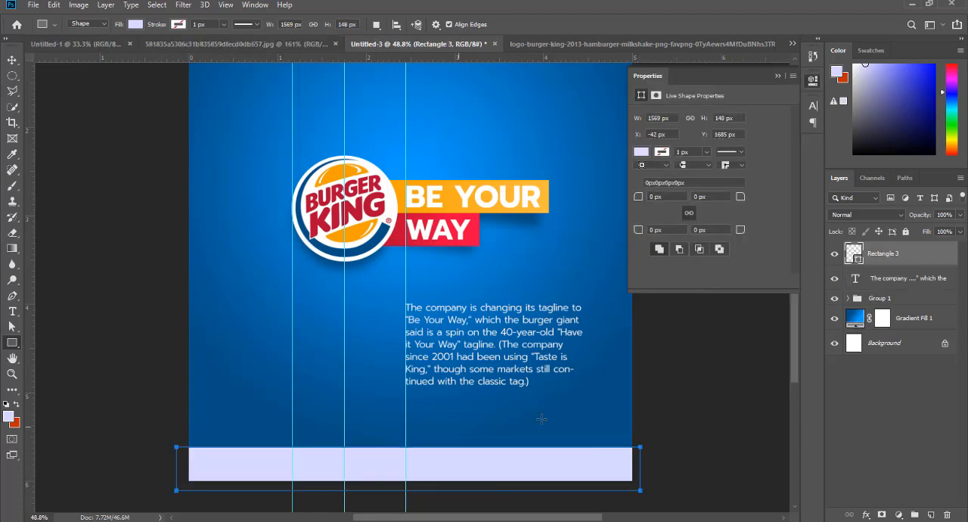
- Fill the bottom rectangle with dark blue #00375b, starting from a blue sampled in the artwork
left_click(641, 153)
left_click(641, 154)
double_click(857, 257)
left_click(378, 241)
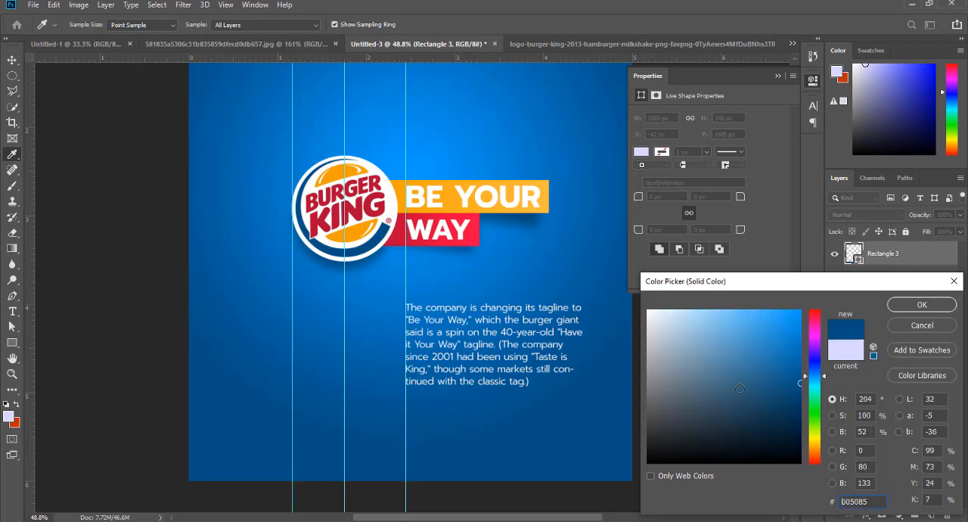
left_click_drag(786, 397, 801, 409)
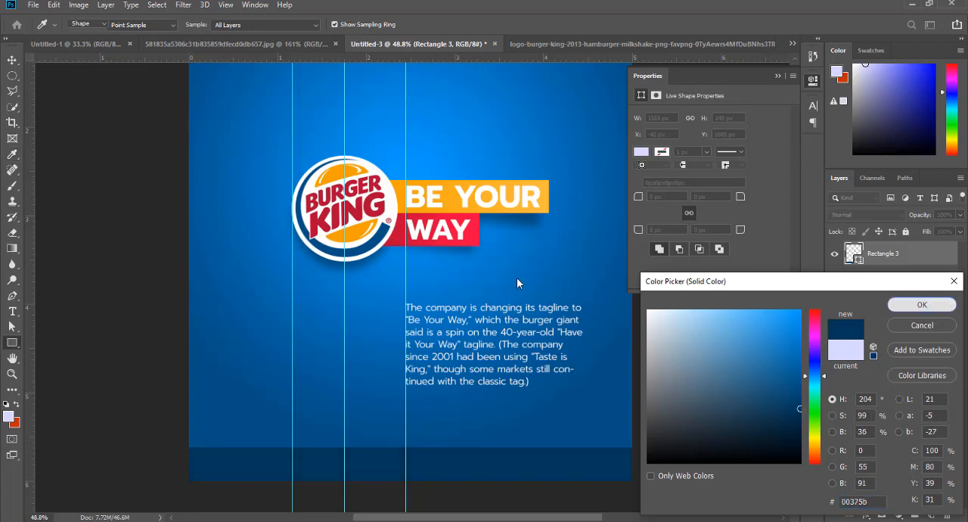
left_click(941, 309)
- Duplicate the paragraph text layer and place the copy in the lower-left area of the canvas
right_click(497, 310)
left_click(18, 64)
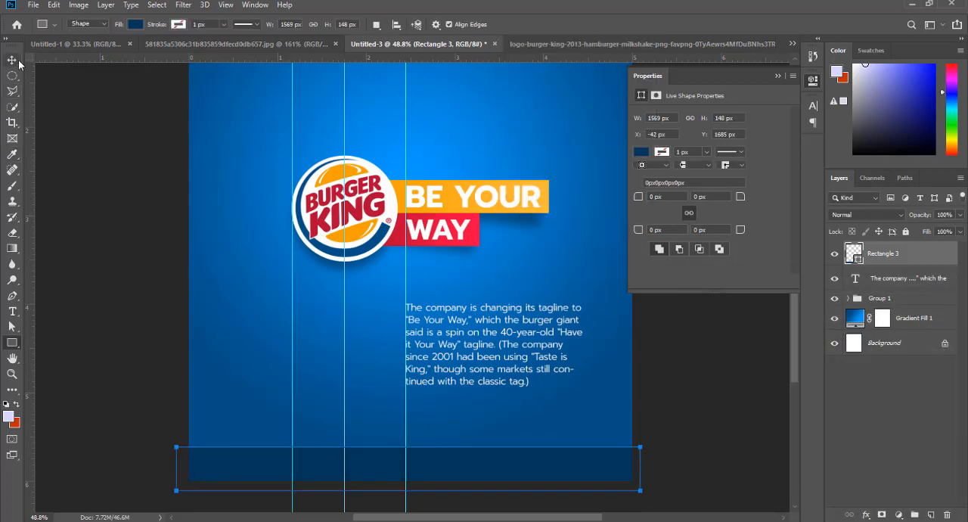
left_click(12, 60)
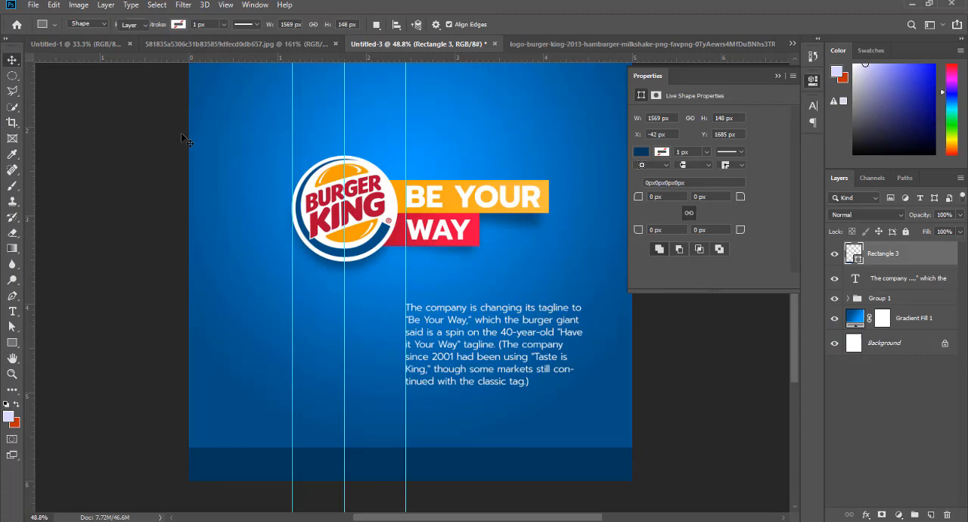
right_click(516, 310)
left_click(546, 314)
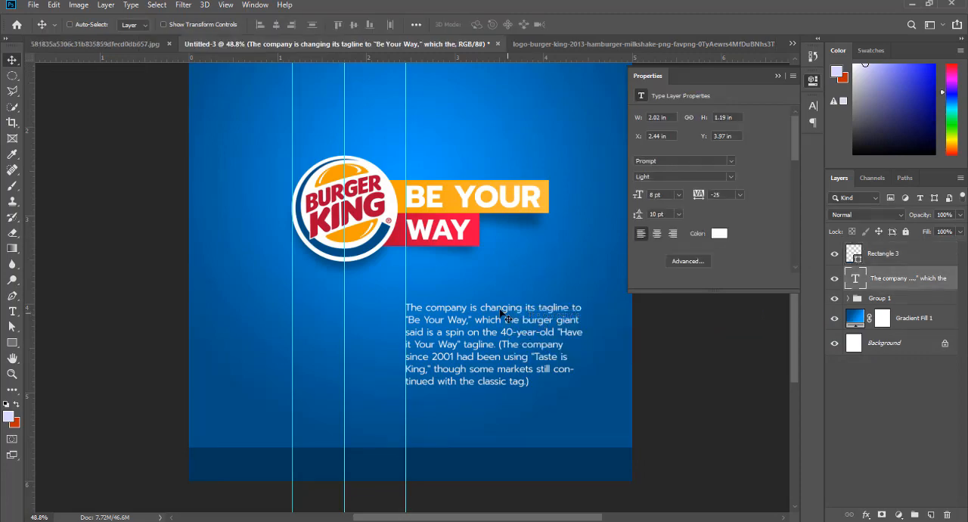
left_click_drag(484, 319, 301, 351)
- Replace the copied paragraph's text with the designer's name, and delete that text layer
left_click(12, 313)
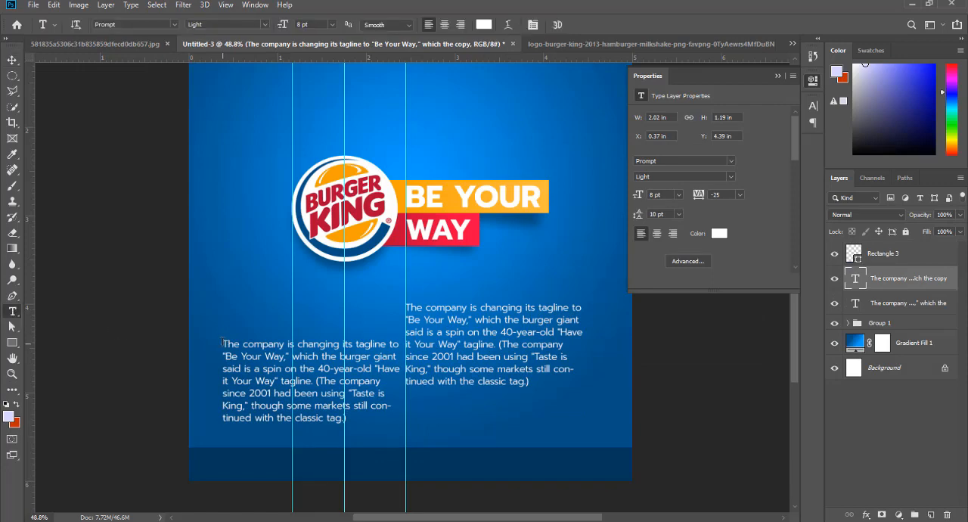
left_click(352, 398)
key("ctrl+a")
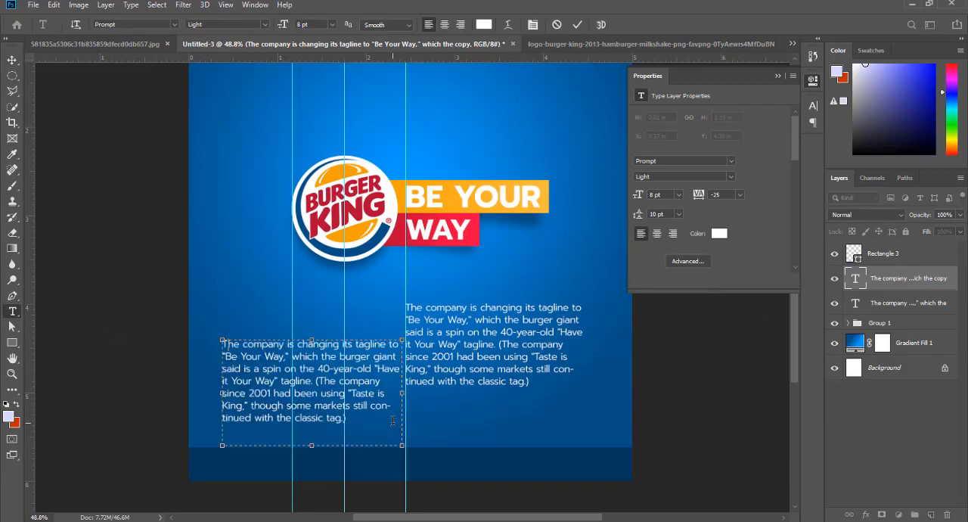
type("dr.poe")
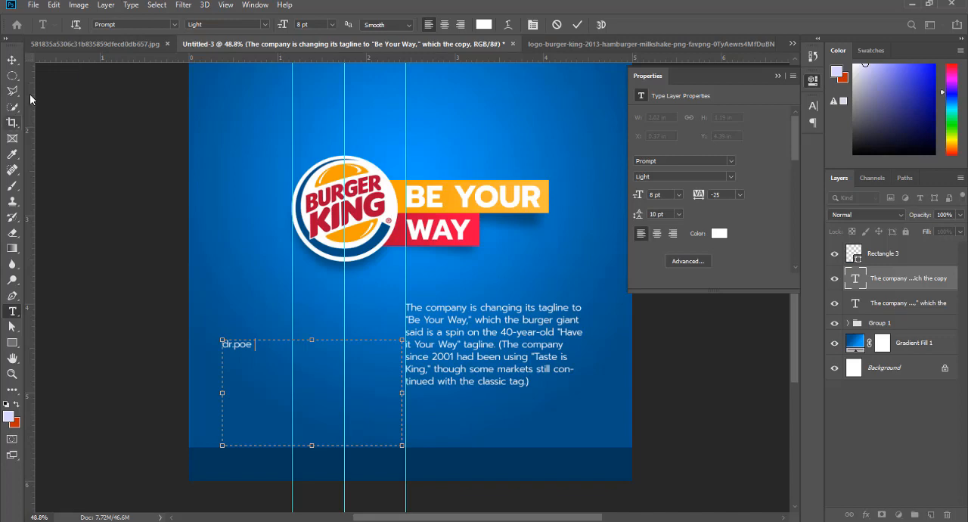
left_click(12, 60)
key("Delete")
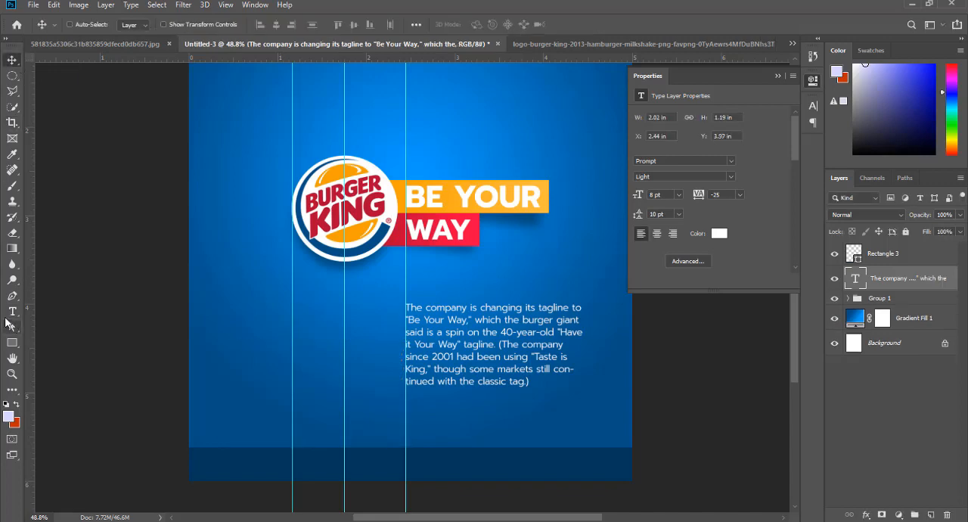
- Add a text line with the designer's name just above the footer band, in the canvas's lower-left area
left_click(12, 311)
left_click(224, 419)
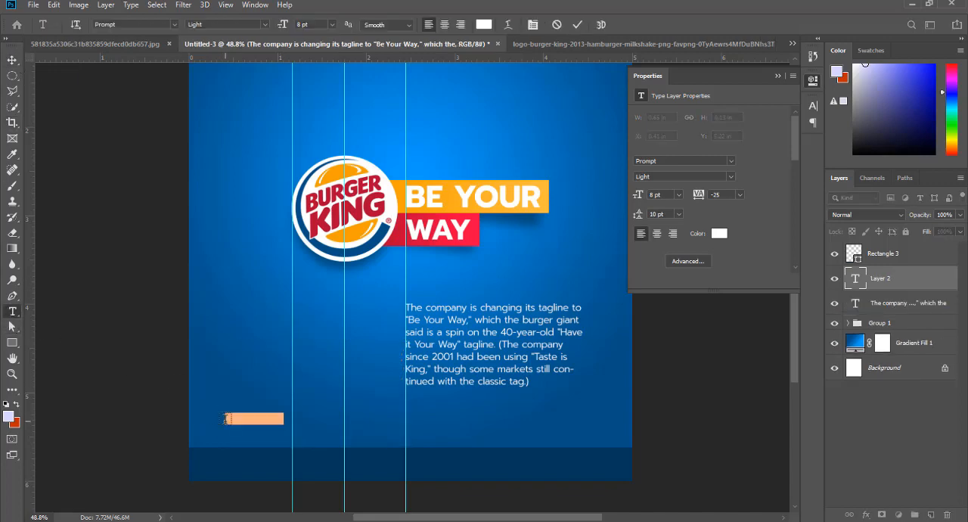
type("drpoe")
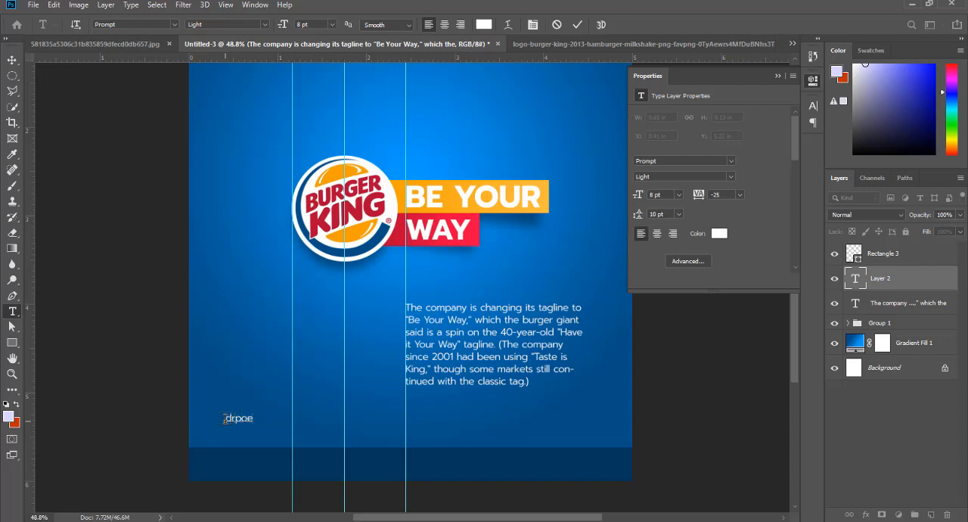
key("ctrl+a")
type("Dr.p")
key("shift+Left")
key("shift+Left")
key("shift+Left")
key("shift+Left")
key("shift+Left")
key("shift+Left")
left_click(256, 417)
left_click(12, 60)
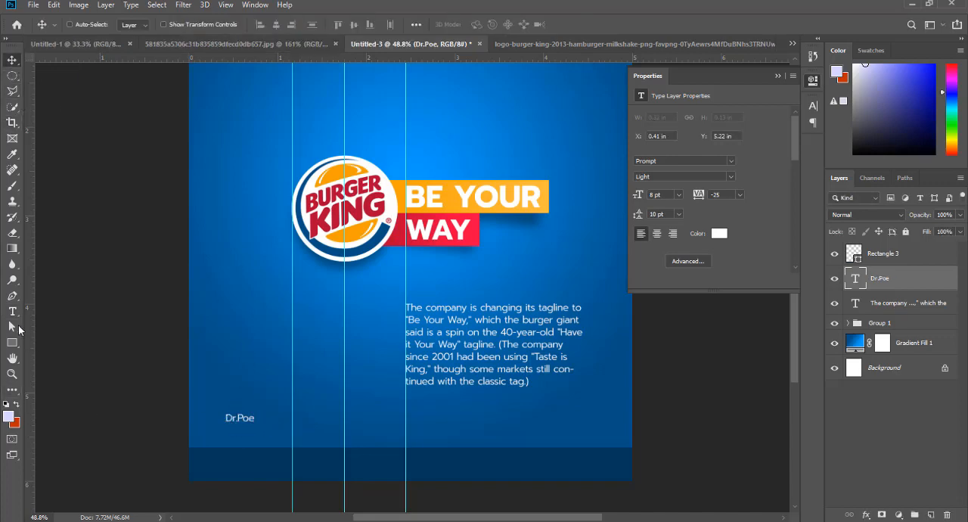
- Insert "Designed by" in front of the designer's name in the new text line
key("t")
left_click(227, 418)
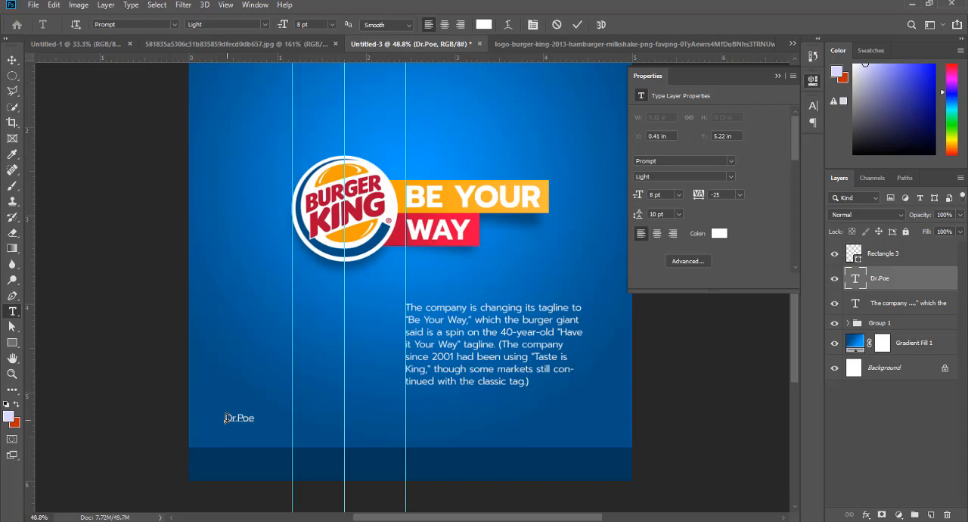
type("Design")
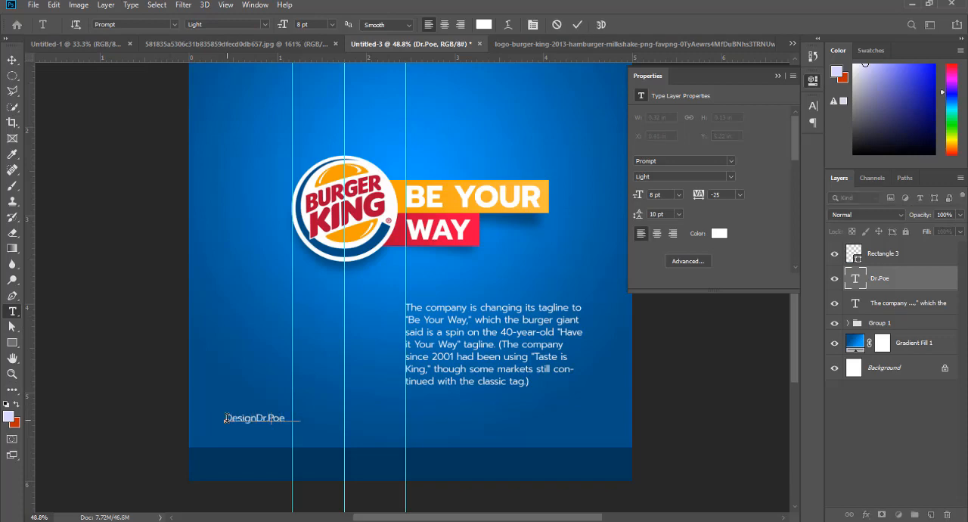
type("ed by")
left_click(12, 60)
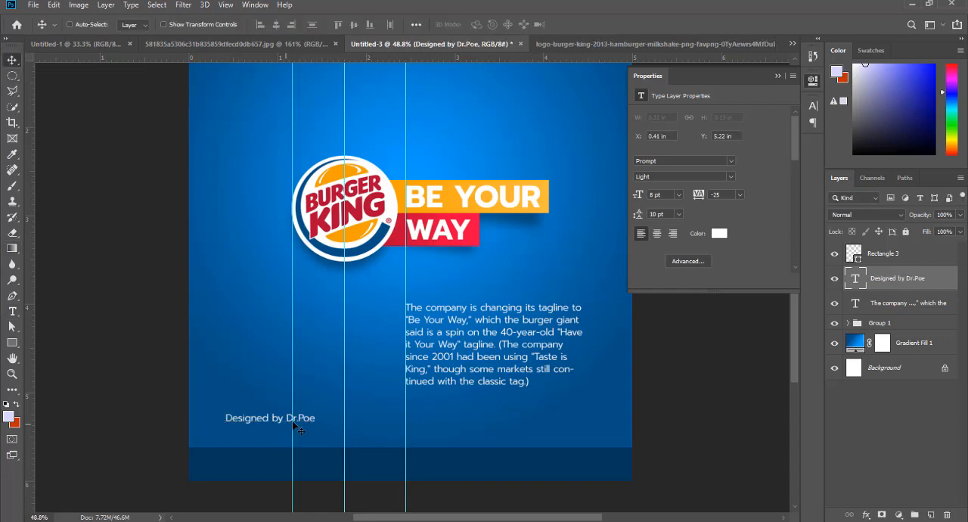
- Duplicate the designer credit beside the original and replace the copy's text with "Poeinternational"
left_click_drag(255, 421, 441, 417)
key("t")
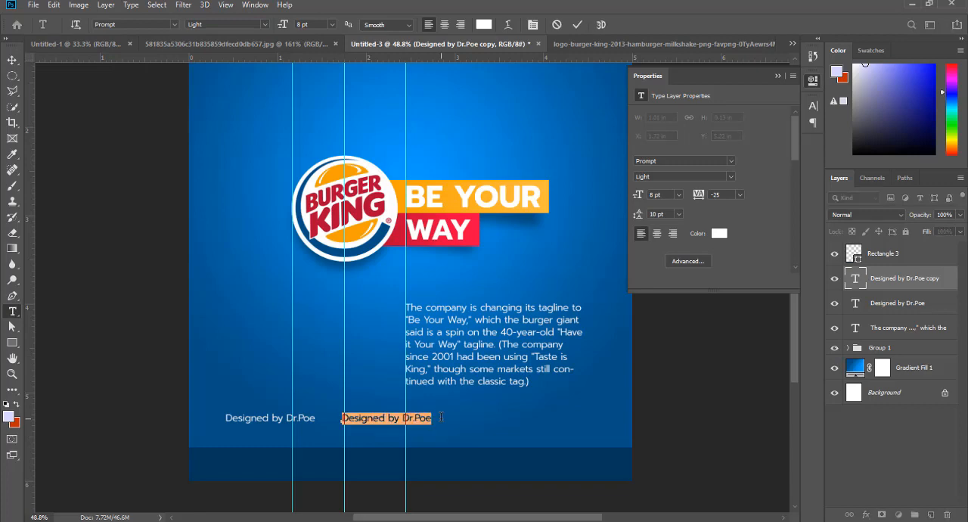
left_click(441, 417)
key("ctrl+a")
type("Poeinternationa")
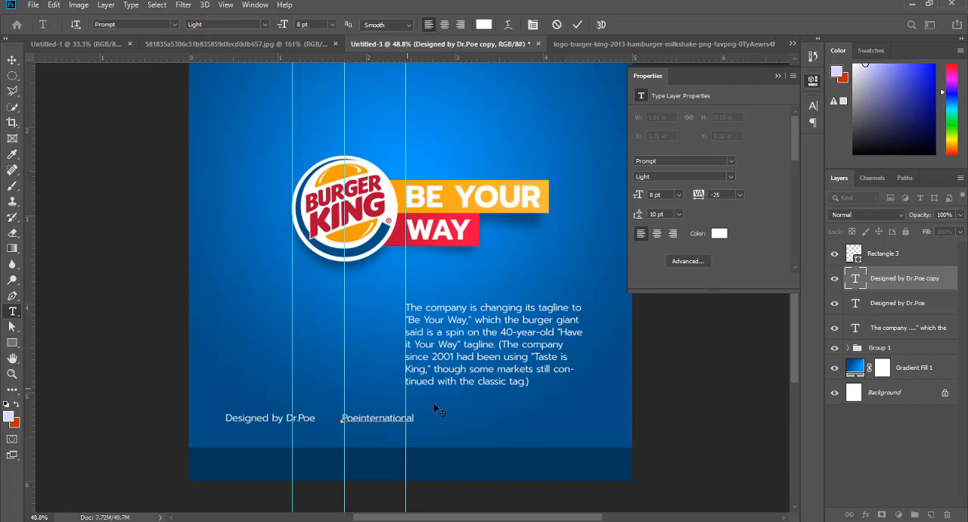
type("l")
left_click(13, 60)
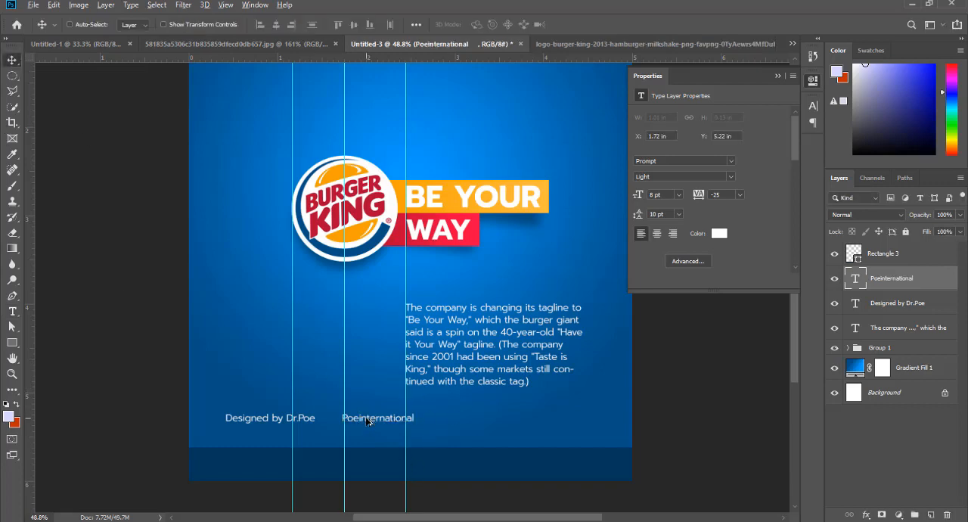
- Duplicate the "Poeinternational" text further along the same line and change the copy to "Inspiration Burgerking"
left_click_drag(369, 422, 550, 421)
key("t")
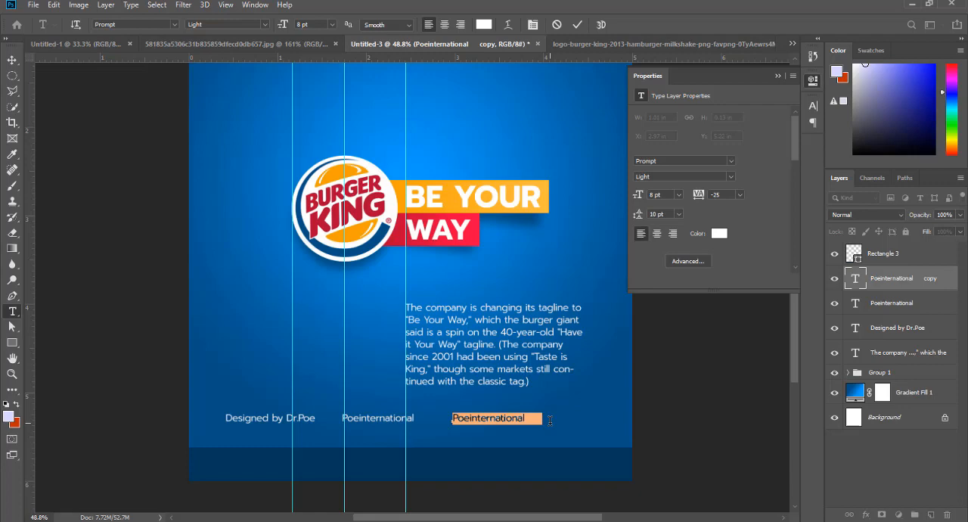
type("Inspiration Burger")
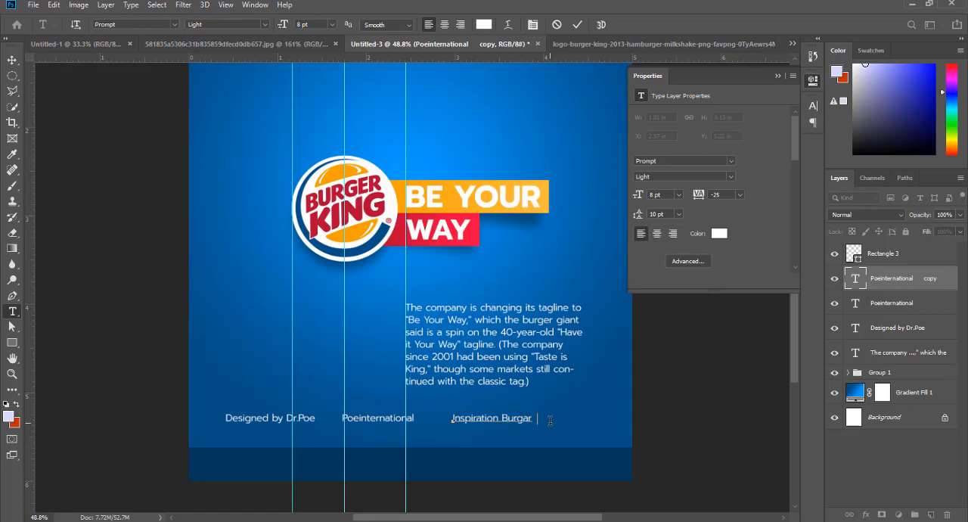
type("king")
left_click(12, 59)
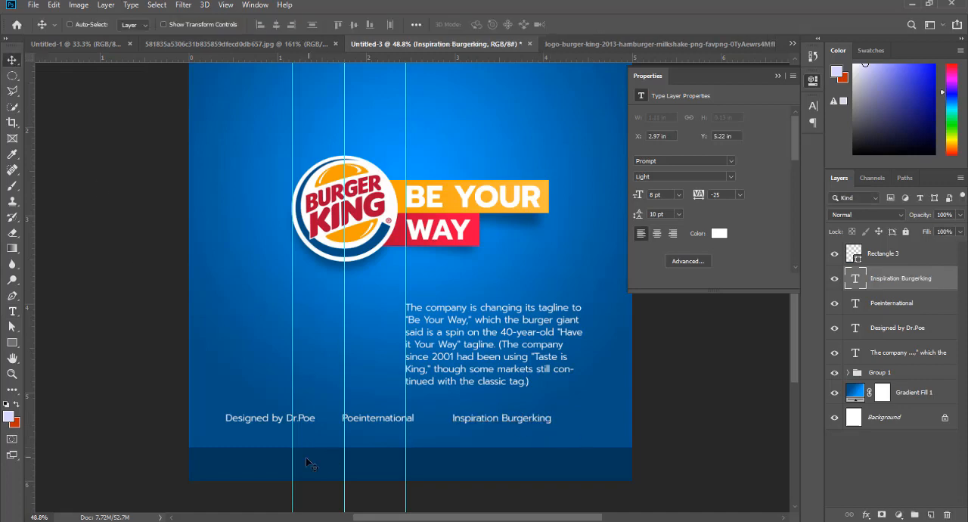
- Move the designer credit straight down onto the footer band and bring its layer to the front
right_click(236, 423)
left_click(257, 426)
left_click_drag(259, 418, 259, 463)
key("ctrl+shift+bracketright")
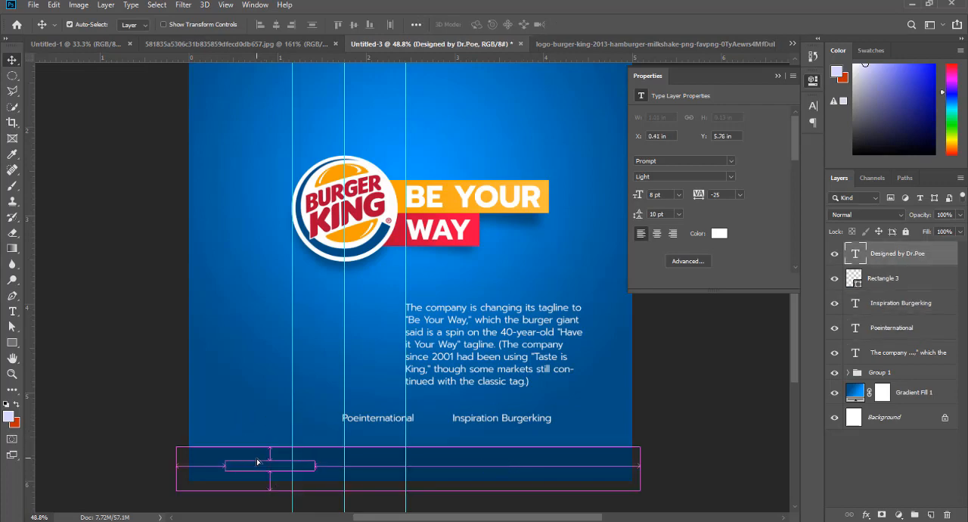
- Select the "Poeinternational" and "Inspiration Burgerking" layers and move them above the Rectangle 3 layer
right_click(382, 425)
left_click(389, 426)
right_click(502, 422)
left_click(530, 426)
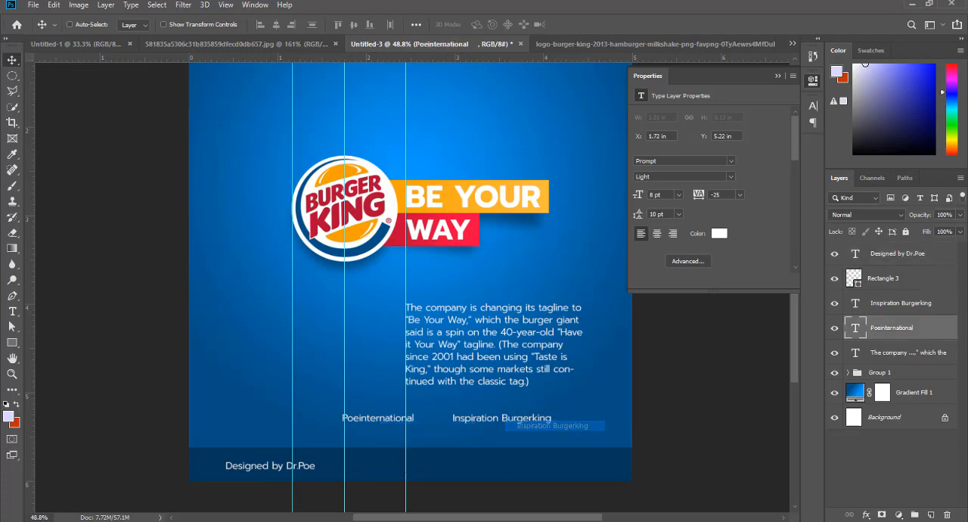
left_click_drag(930, 300, 927, 257)
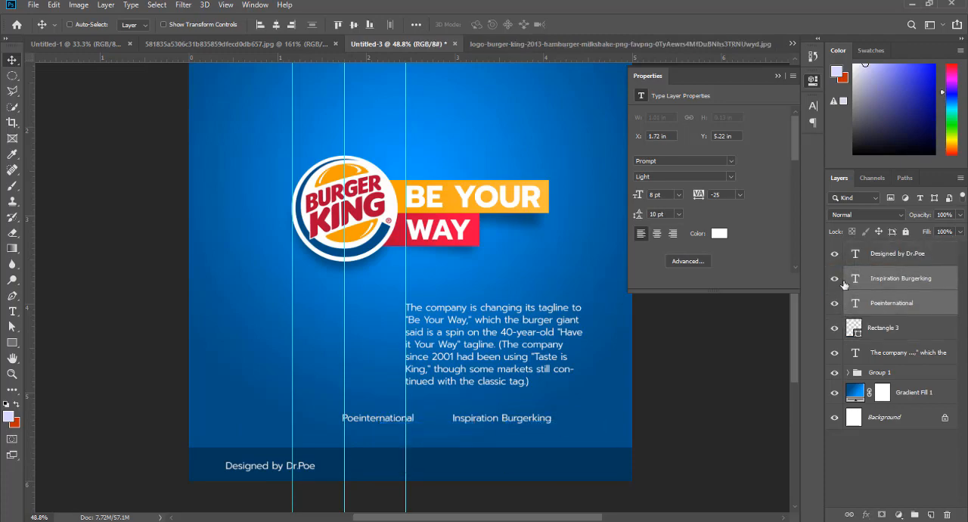
- Shift the designer credit up about 0.03 in to center it vertically in the footer band
scroll(242, 497, "up", 3)
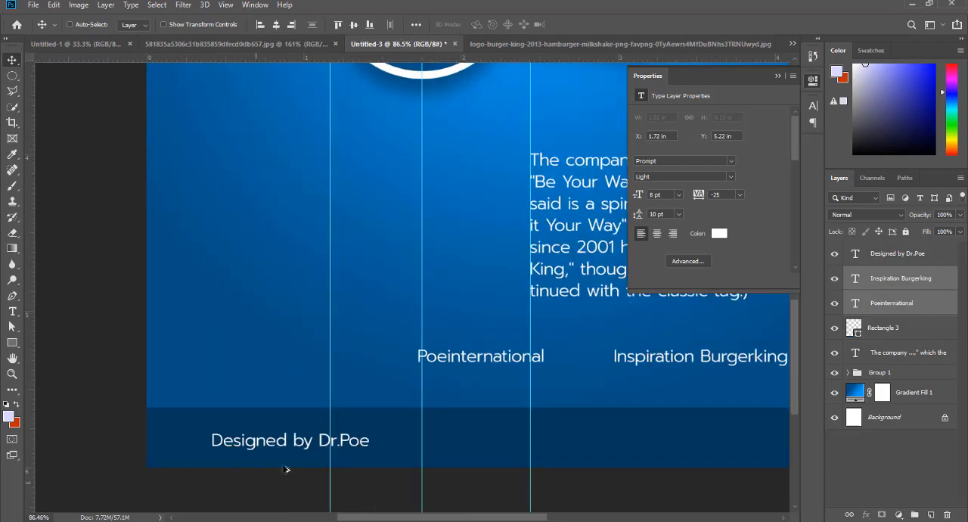
right_click(290, 443)
left_click(318, 447)
left_click_drag(267, 442, 266, 437)
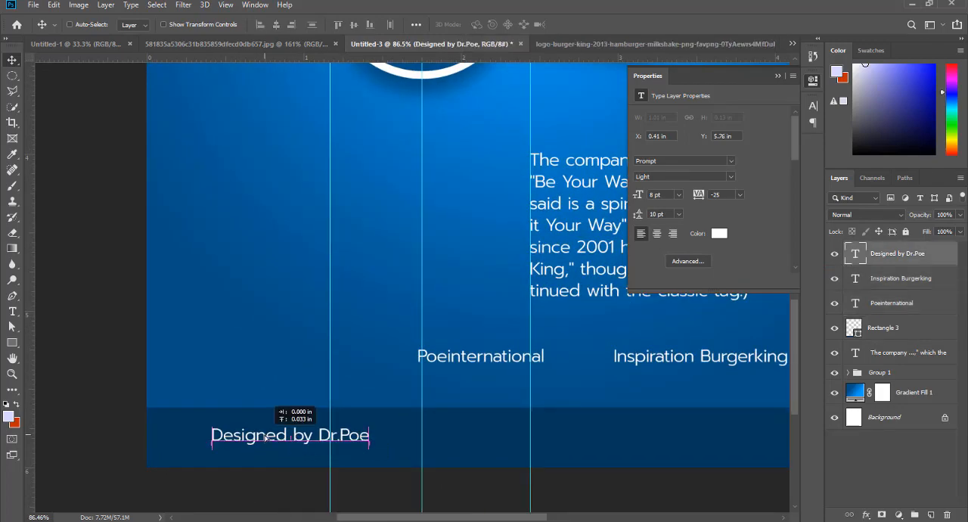
- Move the "Poeinternational" and "Inspiration Burgerking" texts down into the footer band, in line with the designer credit
right_click(458, 355)
left_click(484, 360)
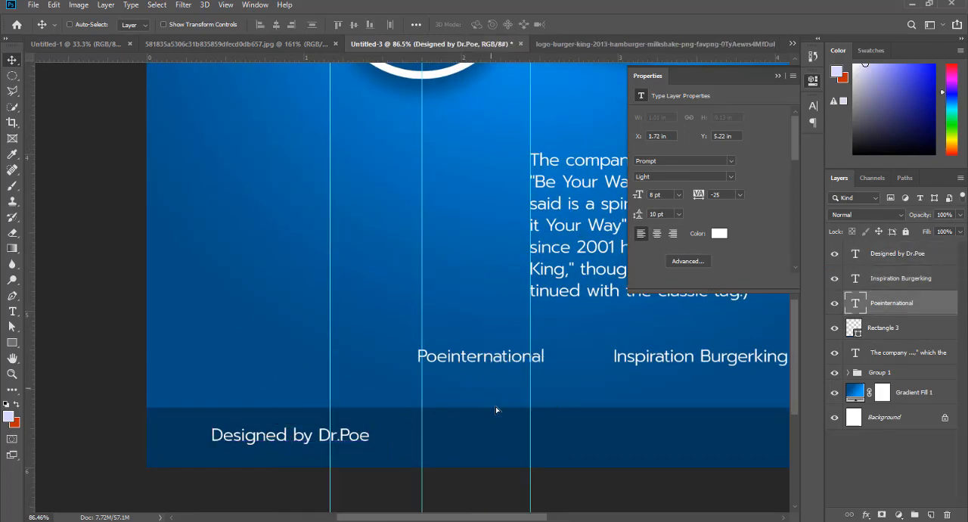
left_click_drag(477, 354, 482, 436)
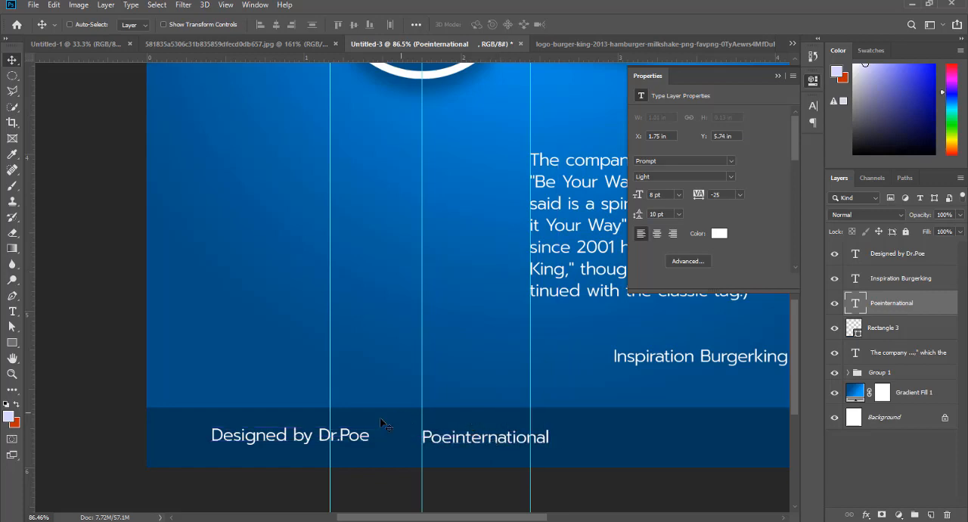
right_click(674, 365)
left_click(692, 376)
right_click(691, 361)
left_click(695, 366)
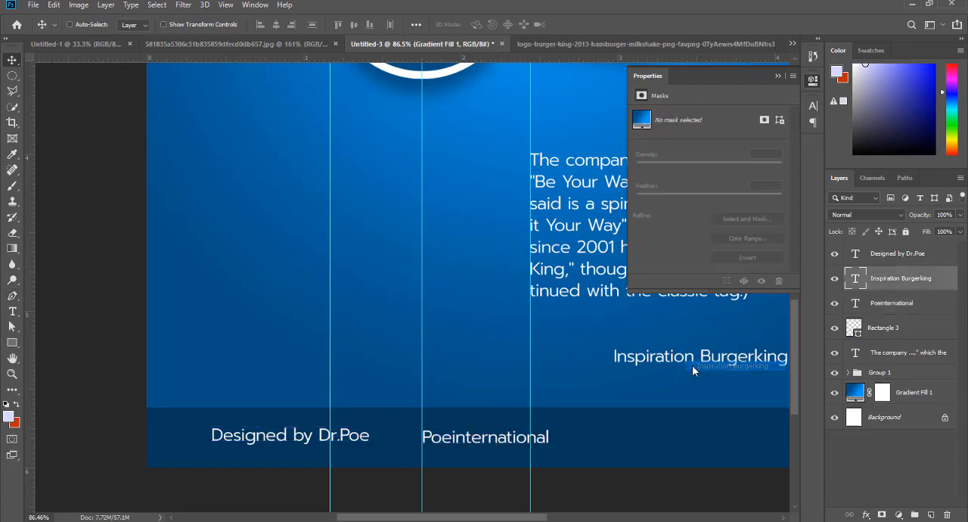
left_click_drag(692, 365, 688, 447)
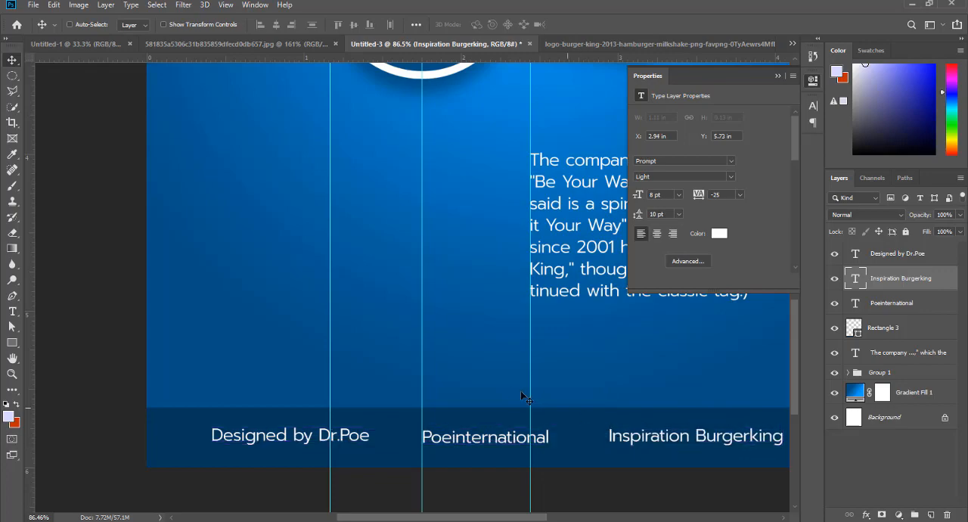
- Set the designer credit's font size to 6 pt
scroll(510, 392, "down", 2)
scroll(676, 448, "up", 1)
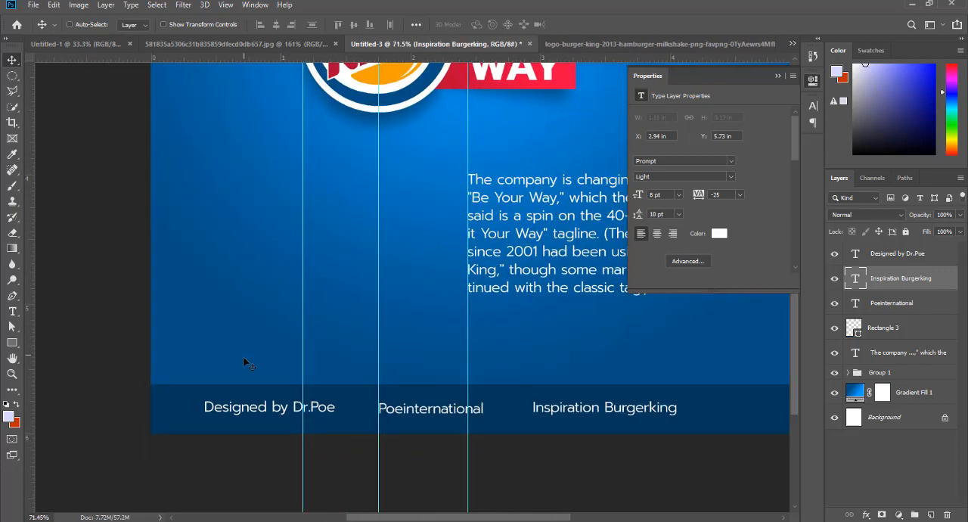
right_click(254, 411)
key("Escape")
scroll(258, 422, "up", 1)
scroll(258, 423, "up", 2)
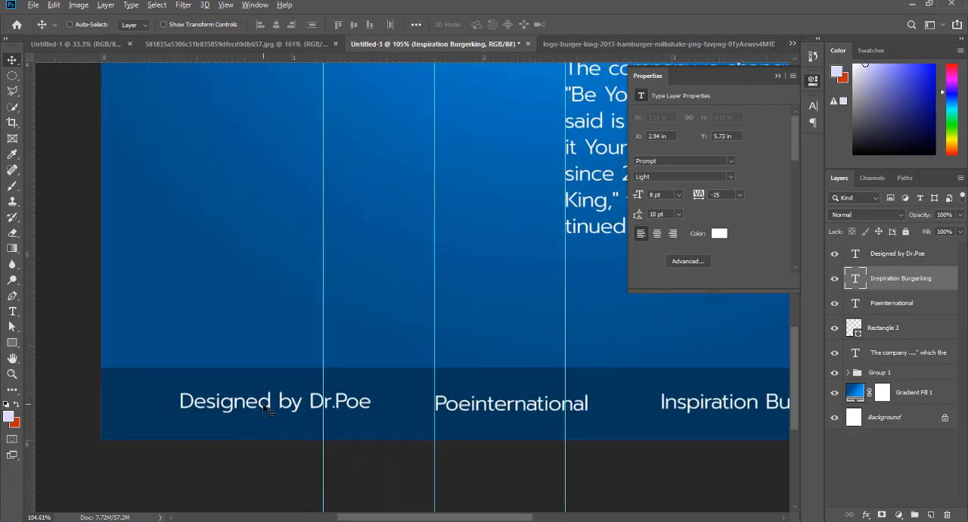
scroll(266, 409, "up", 2)
right_click(289, 409)
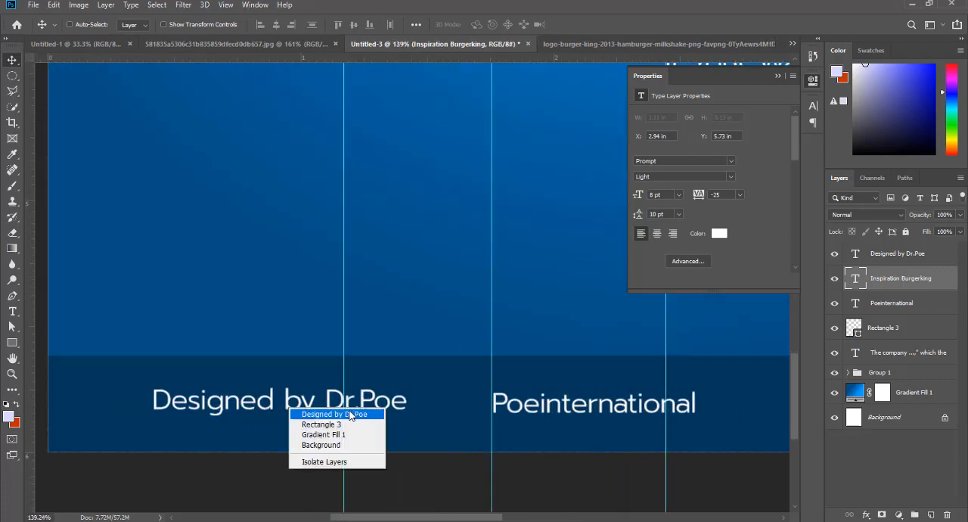
left_click(352, 413)
left_click(813, 106)
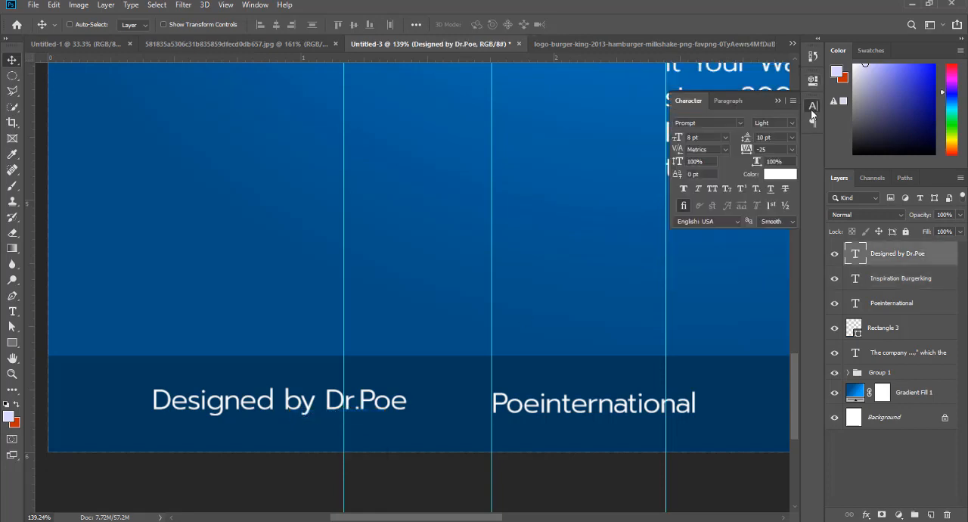
left_click(724, 138)
left_click(702, 164)
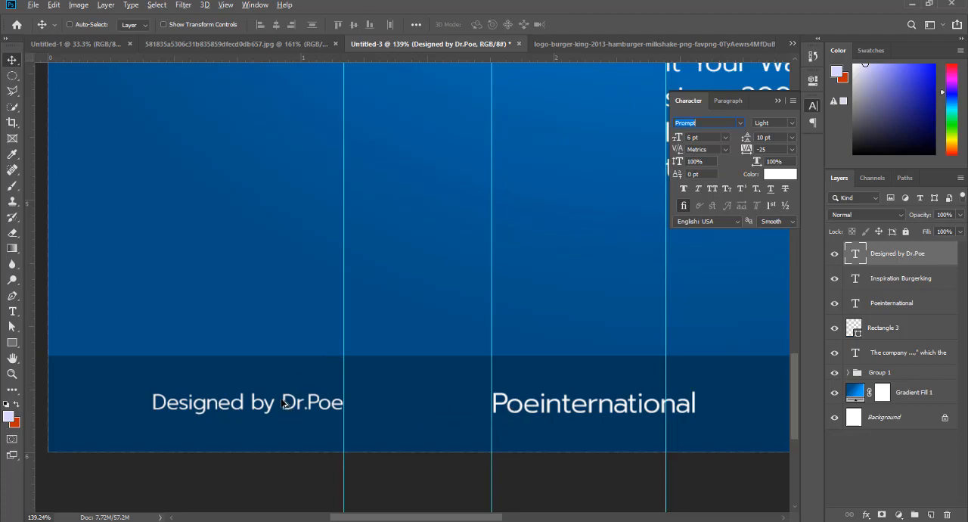
- Shift "Inspiration Burgerking" toward the footer's right end and add vertical guides at the credit's left edge and near the canvas's right margin
scroll(284, 404, "down", 3)
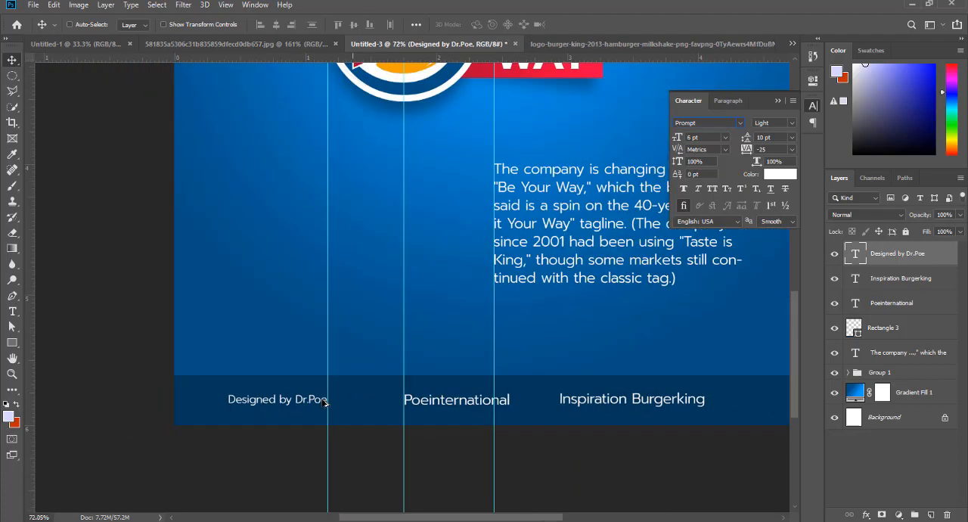
scroll(324, 401, "down", 1)
scroll(316, 405, "up", 2)
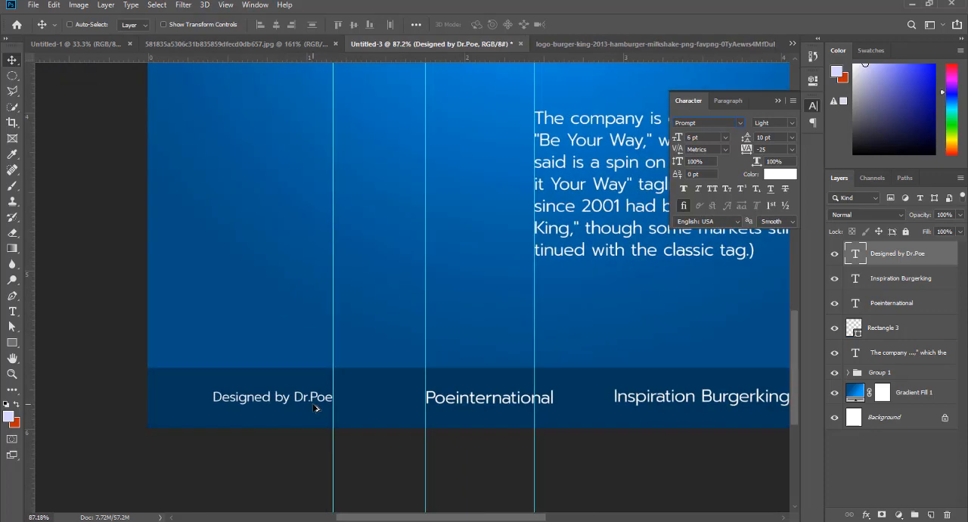
scroll(314, 408, "down", 3)
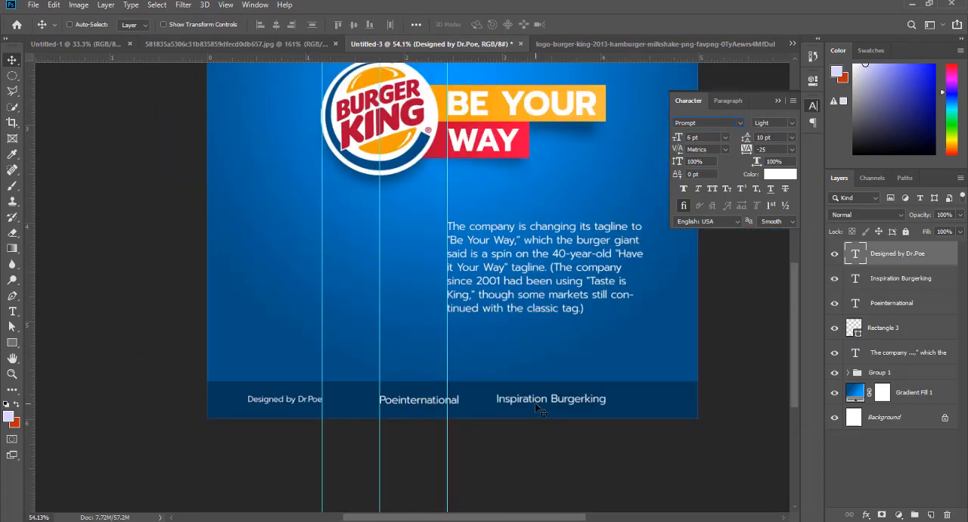
right_click(535, 403)
left_click(542, 402)
left_click_drag(541, 402, 580, 402)
left_click_drag(30, 236, 234, 260)
left_click_drag(32, 272, 656, 363)
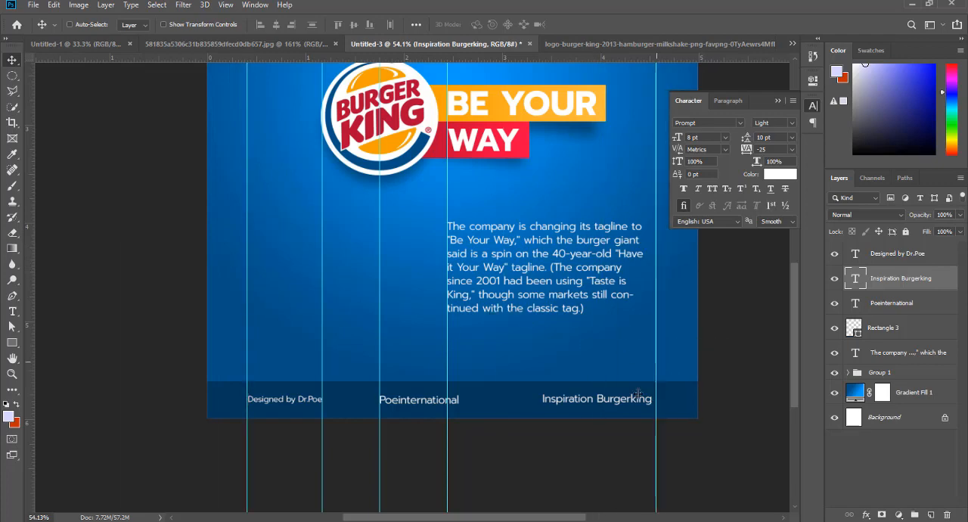
- Align the right end of "Inspiration Burgerking" with the right margin guide, and set its font size to 6 pt
right_click(625, 401)
left_click(649, 407)
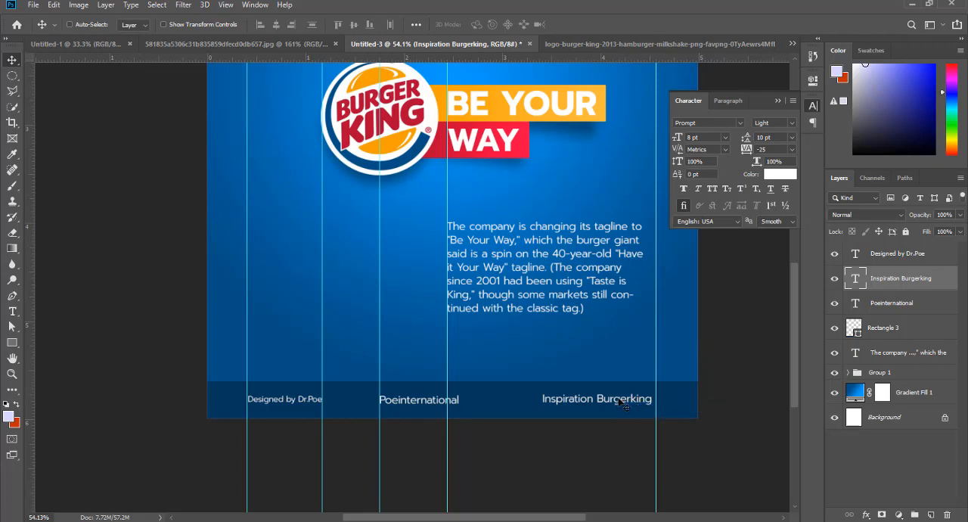
left_click_drag(614, 400, 620, 402)
left_click_drag(623, 402, 623, 402)
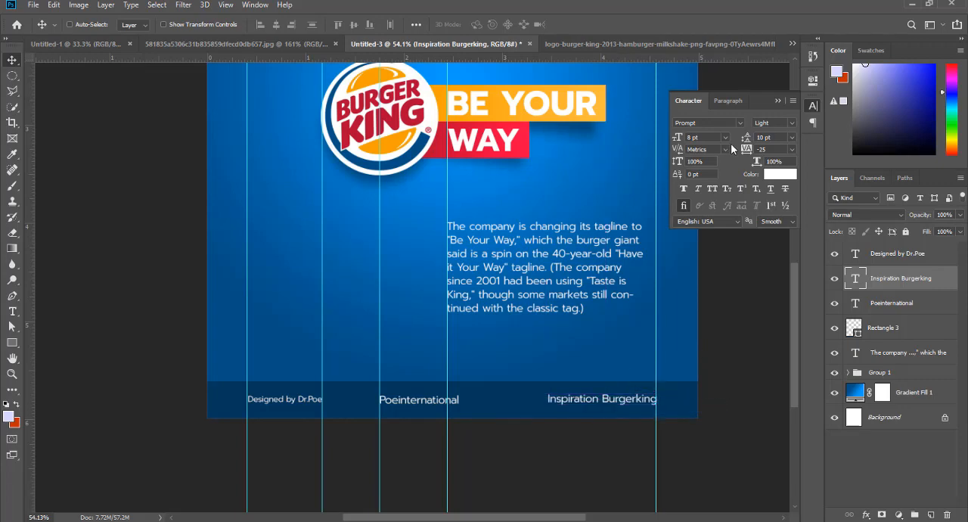
left_click(726, 141)
left_click(704, 148)
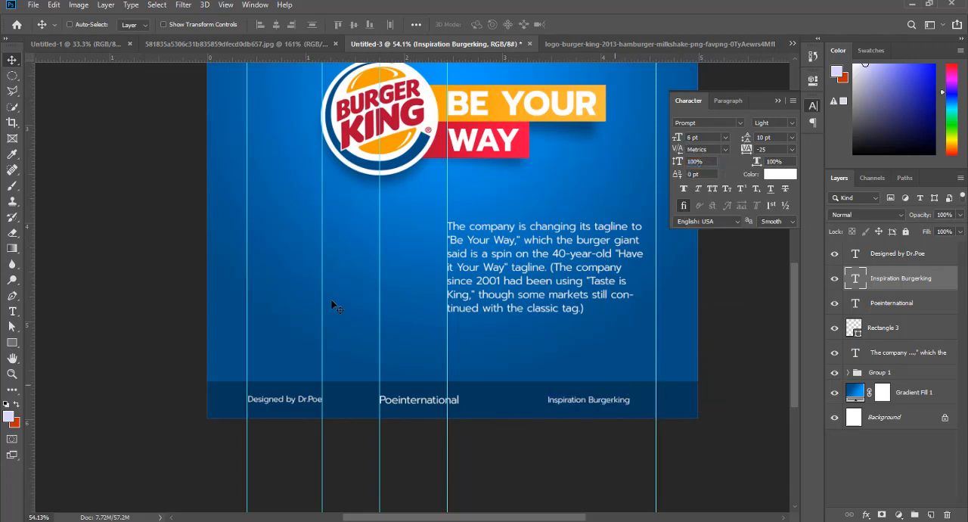
- Shift "Poeinternational" closer to the designer credit in the footer and set its font size to 6 pt
right_click(399, 405)
left_click(424, 405)
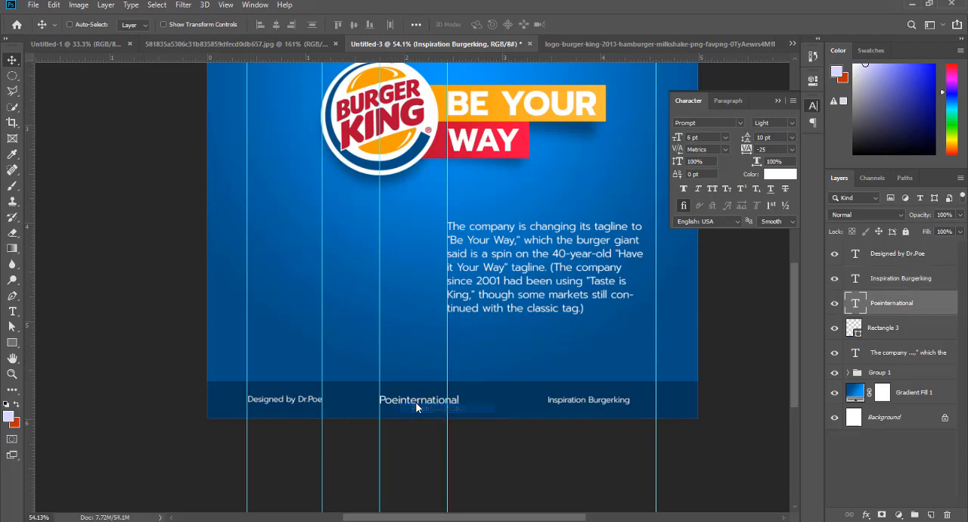
left_click_drag(410, 405, 383, 406)
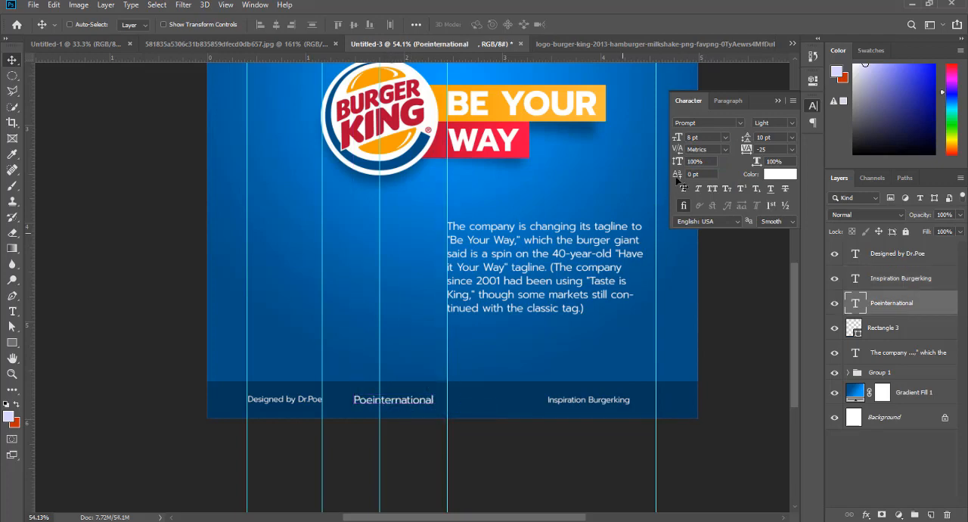
left_click(726, 140)
left_click(704, 147)
left_click_drag(365, 406, 361, 406)
- Move "Inspiration Burgerking" along the footer to sit just after "Poeinternational", with a gap similar to the one between the other credits
right_click(594, 401)
left_click(613, 405)
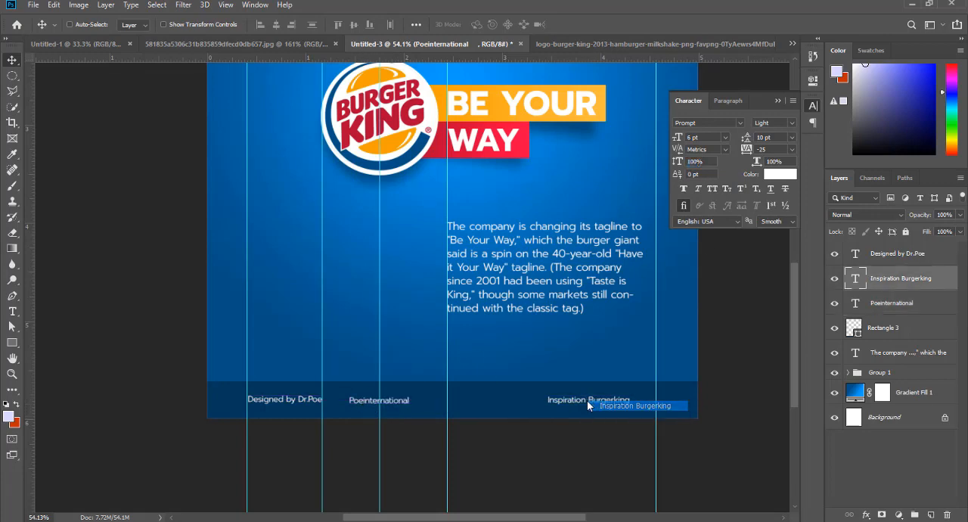
left_click_drag(577, 406, 468, 409)
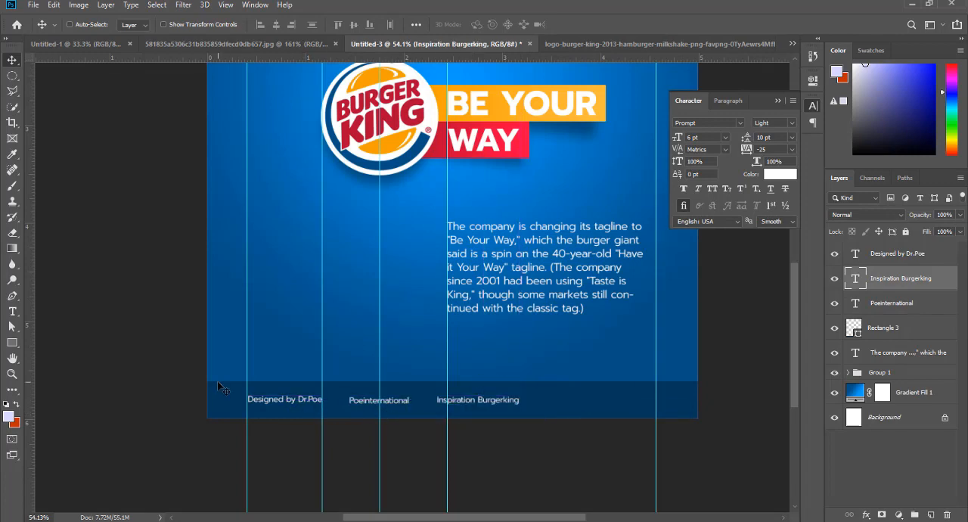
left_click(12, 342)
scroll(245, 460, "up", 2)
scroll(245, 460, "up", 2)
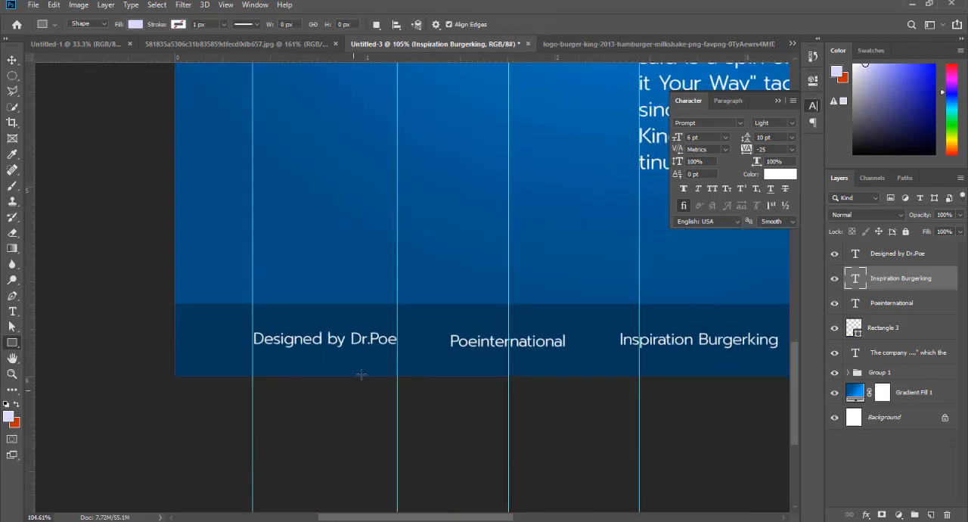
left_click_drag(397, 333, 451, 351)
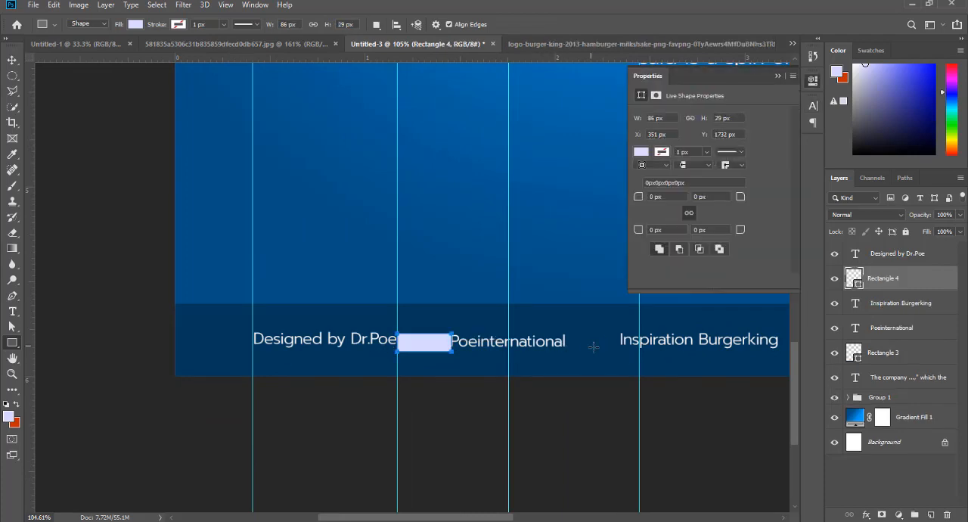
left_click(12, 59)
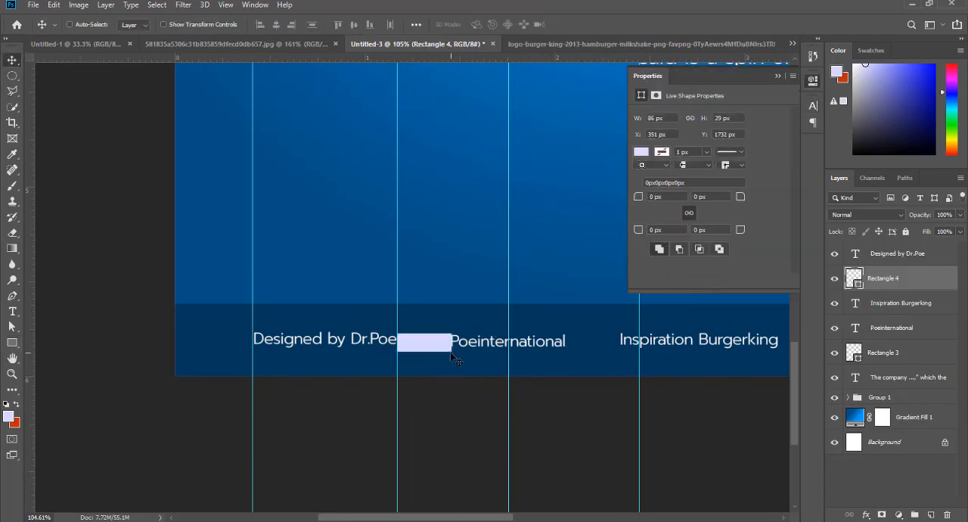
key("Delete")
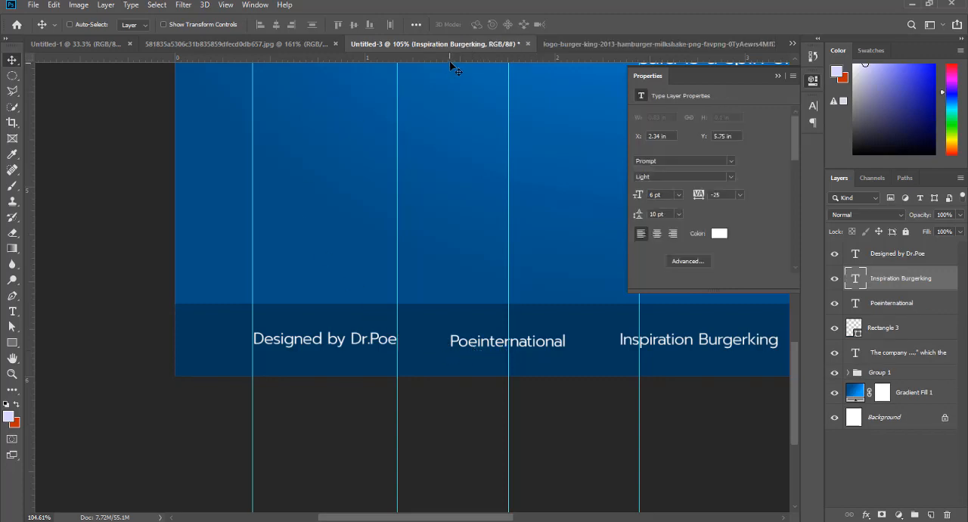
- Add a horizontal guide just under the footer credits and lower the designer credit so its baseline sits near it
left_click_drag(452, 58, 464, 348)
scroll(446, 373, "up", 4)
right_click(287, 316)
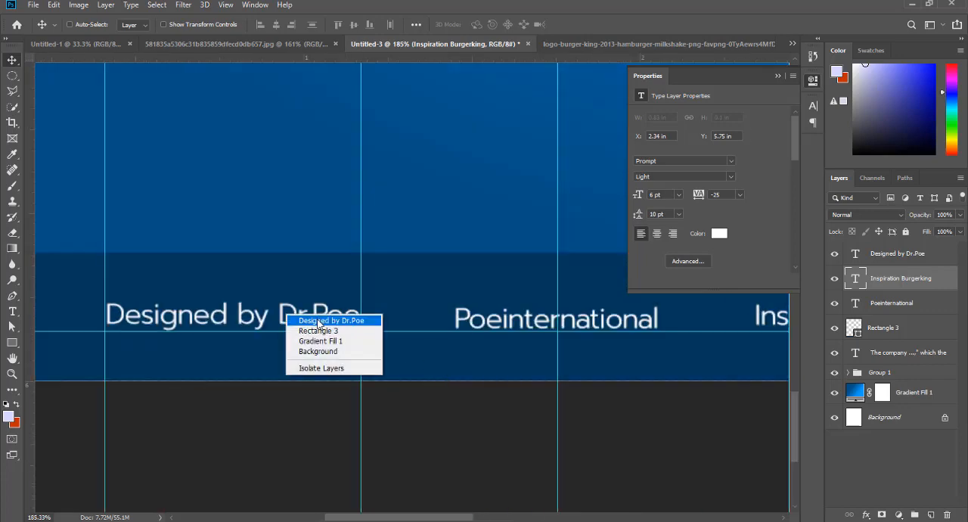
left_click(302, 319)
left_click_drag(296, 314, 295, 322)
- Lower "Poeinternational" and "Inspiration Burgerking" to the same horizontal guide, level with the designer credit
right_click(525, 319)
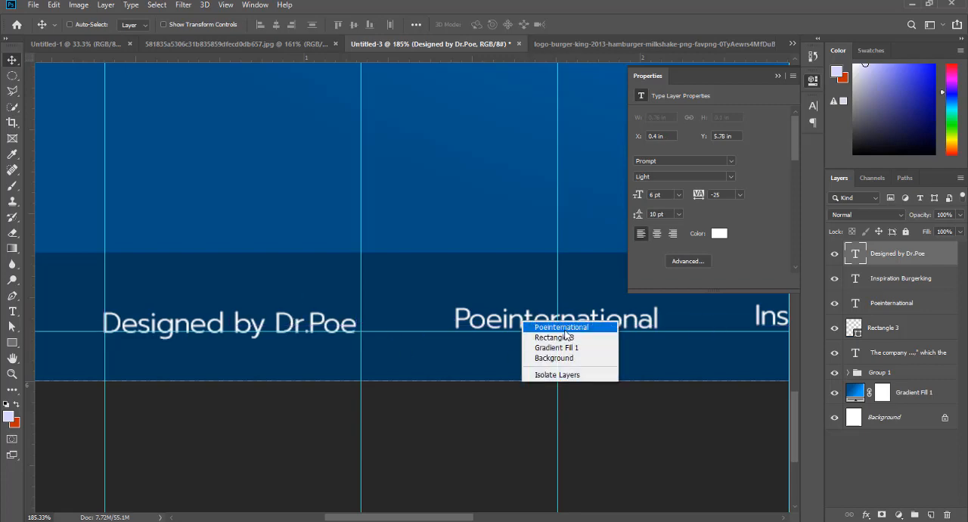
left_click(527, 325)
left_click_drag(525, 317, 516, 323)
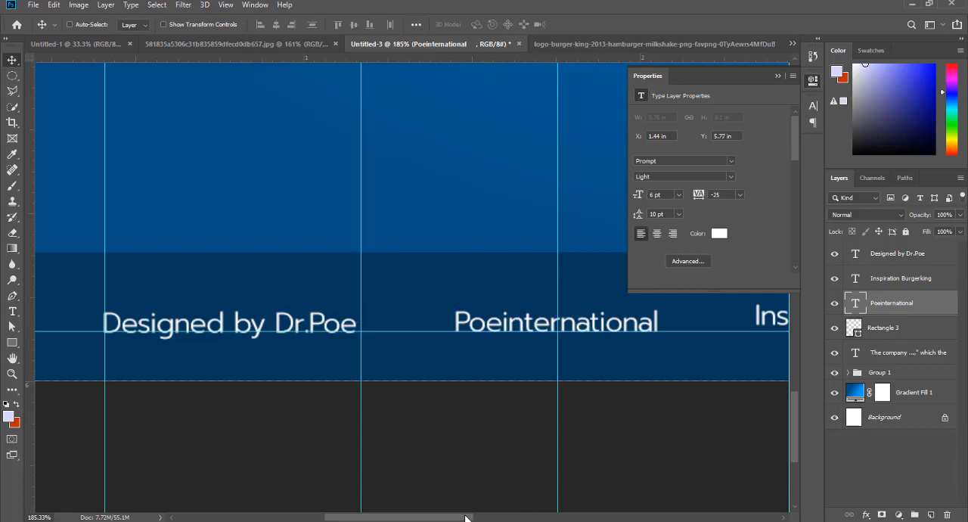
left_click_drag(466, 517, 505, 518)
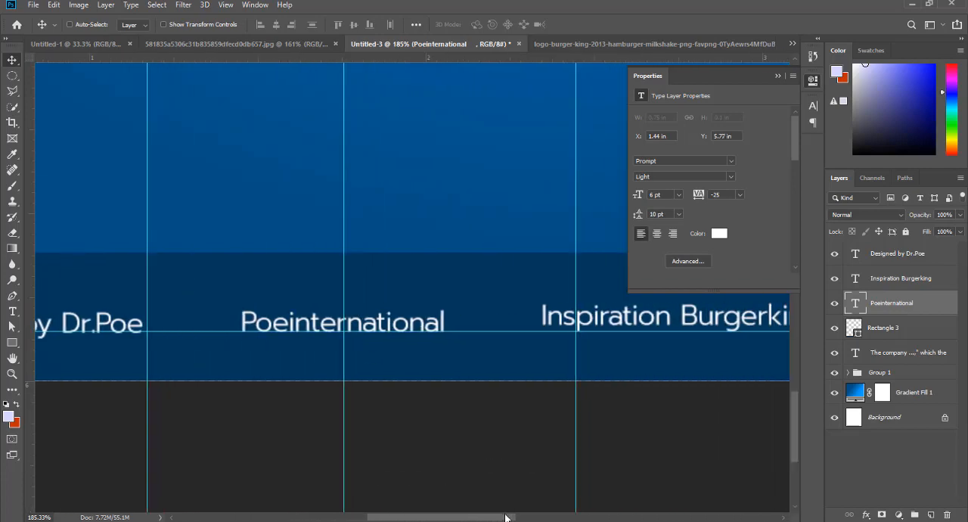
right_click(639, 321)
left_click(651, 327)
left_click_drag(620, 320, 666, 331)
- Clear all guides from the document
scroll(665, 331, "down", 5)
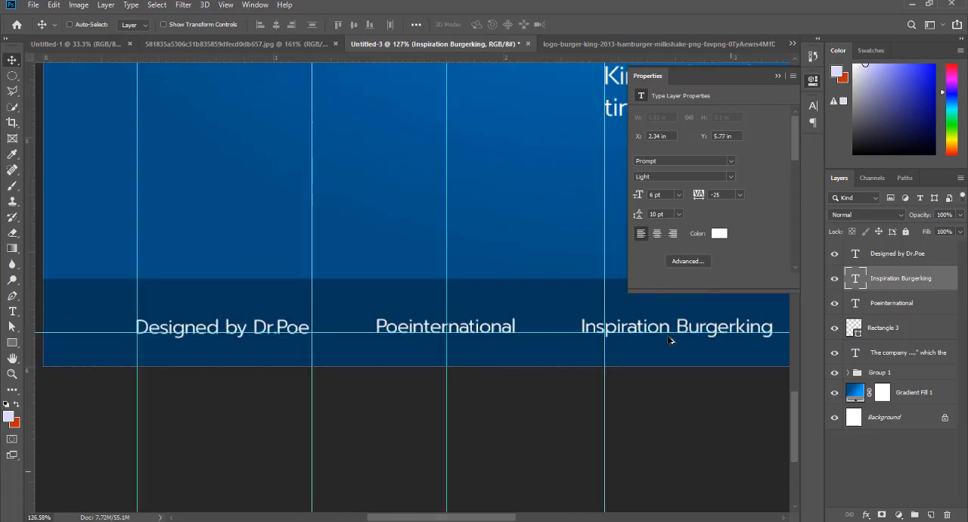
scroll(601, 335, "down", 3)
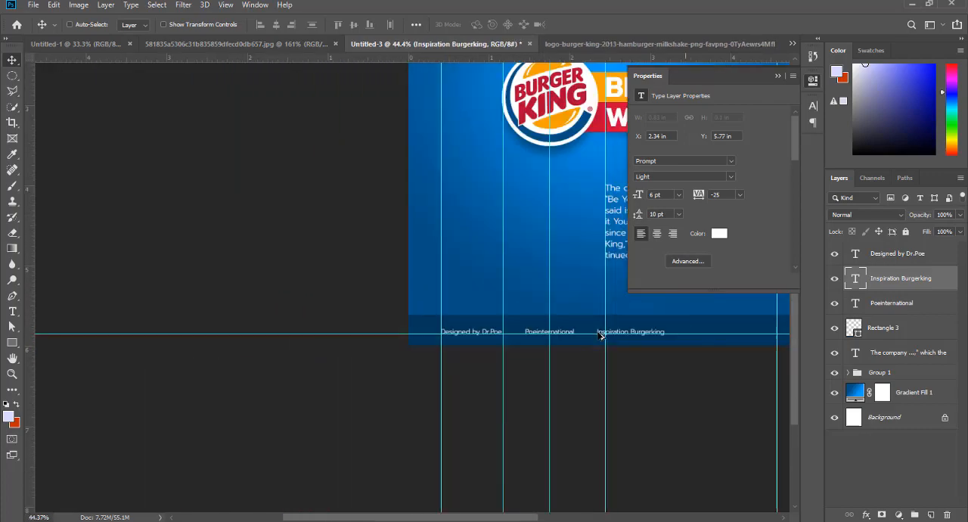
scroll(407, 491, "up", 2)
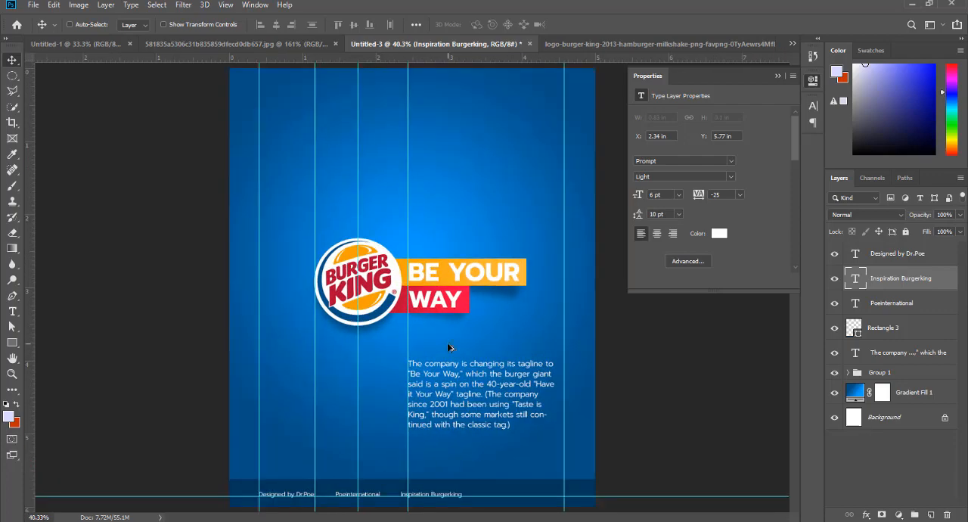
key("ctrl+minus")
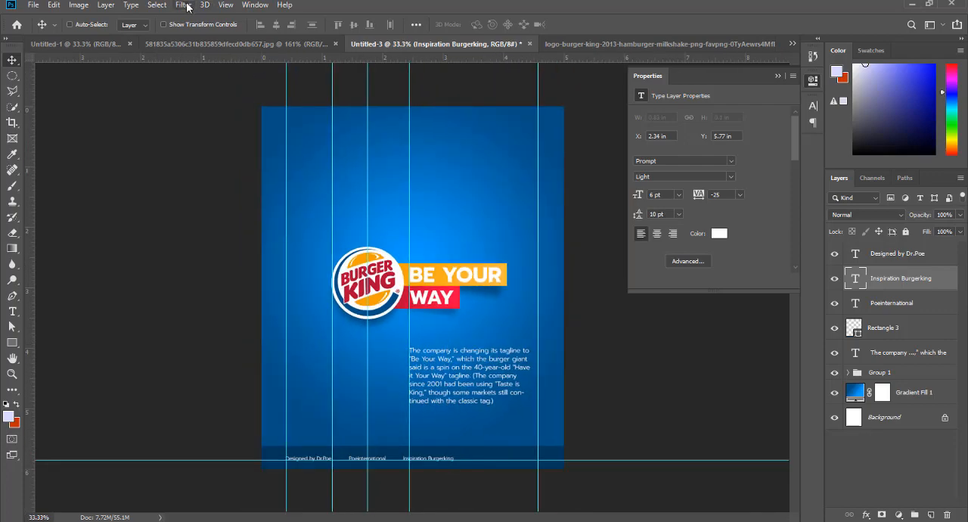
left_click(226, 5)
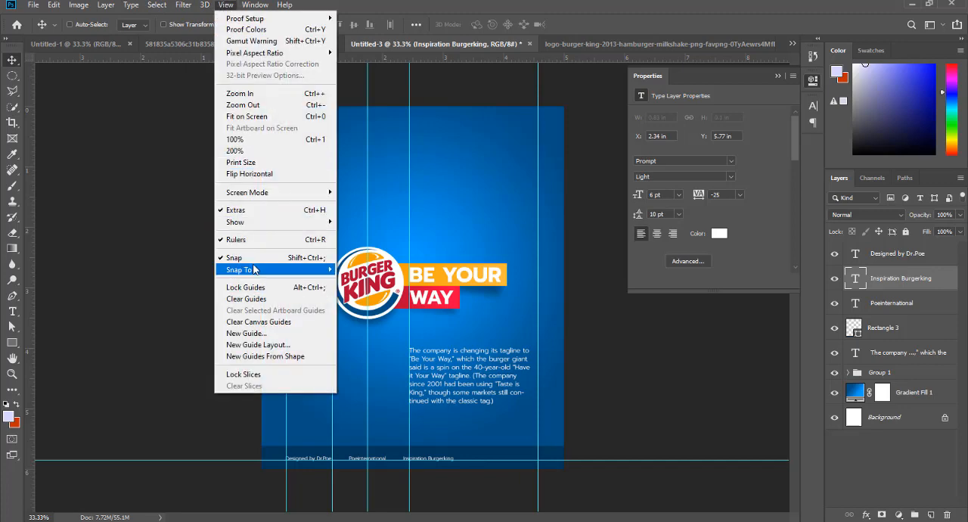
left_click(277, 299)
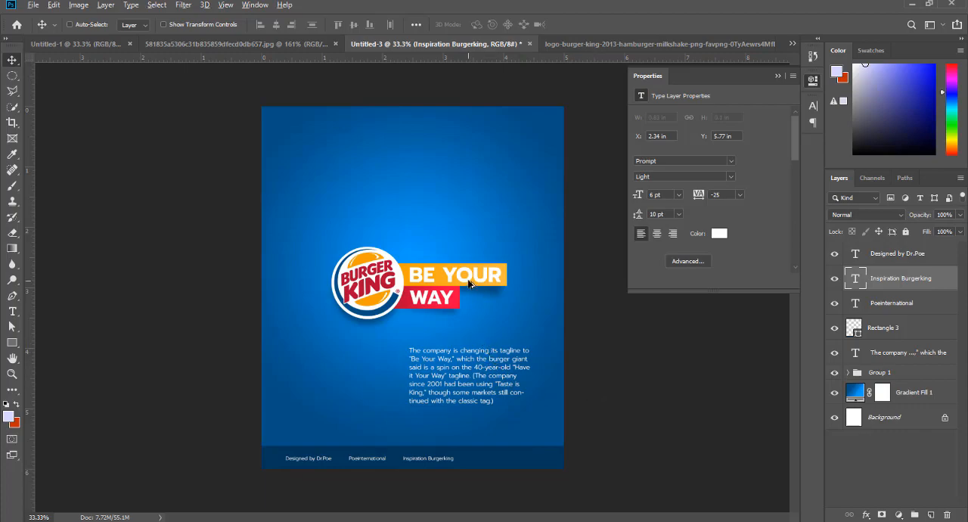
- Place the papers.co gray line pattern wallpaper from the Downloads folder directly above the Gradient Fill 1 layer
key("ctrl+0")
left_click(483, 178, "ctrl")
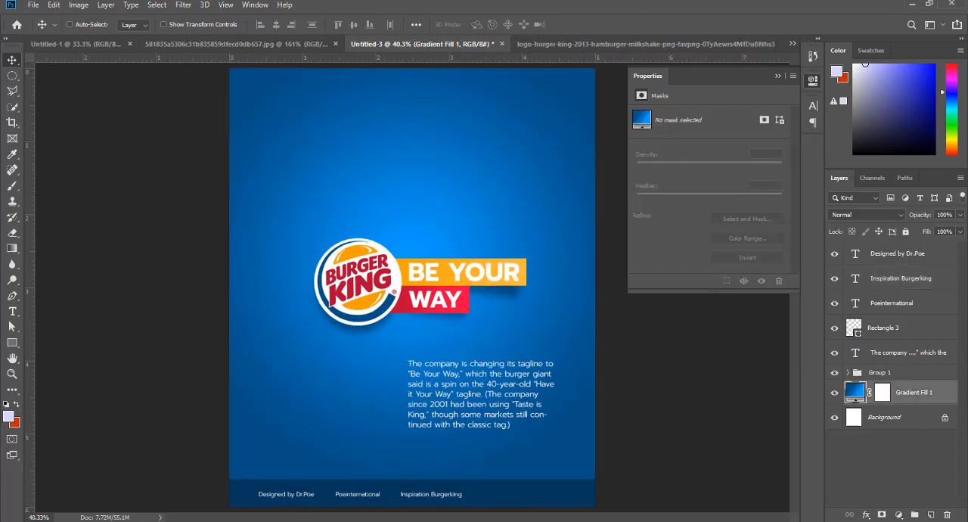
mouse_move(370, 514)
left_click(79, 501)
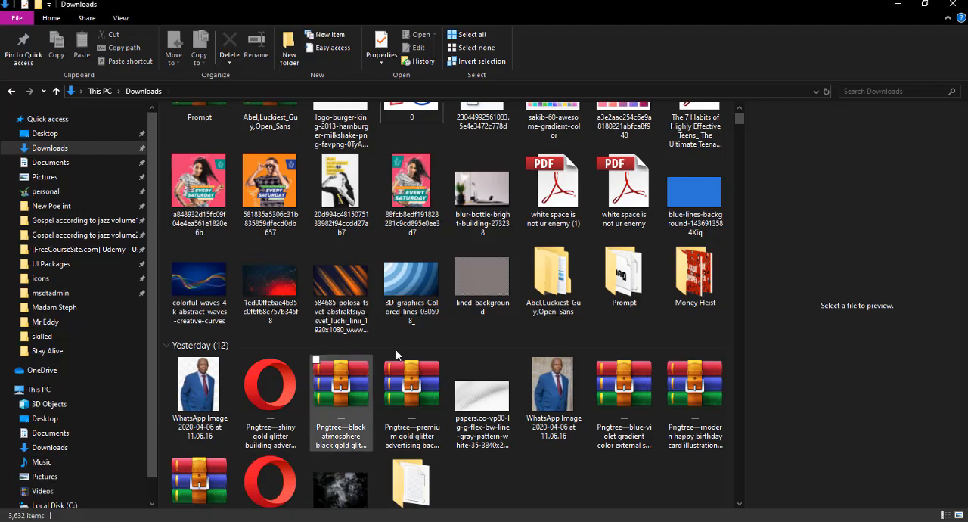
left_click(490, 280)
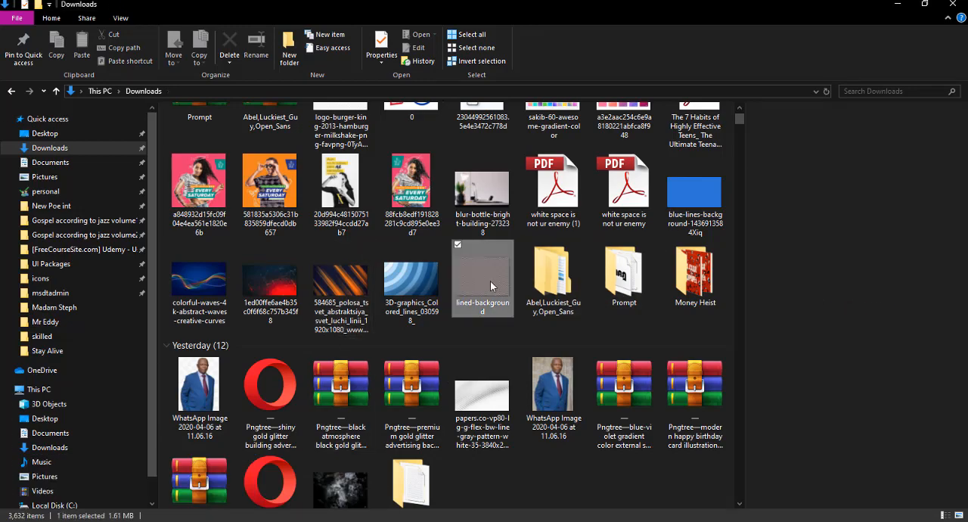
left_click(409, 284)
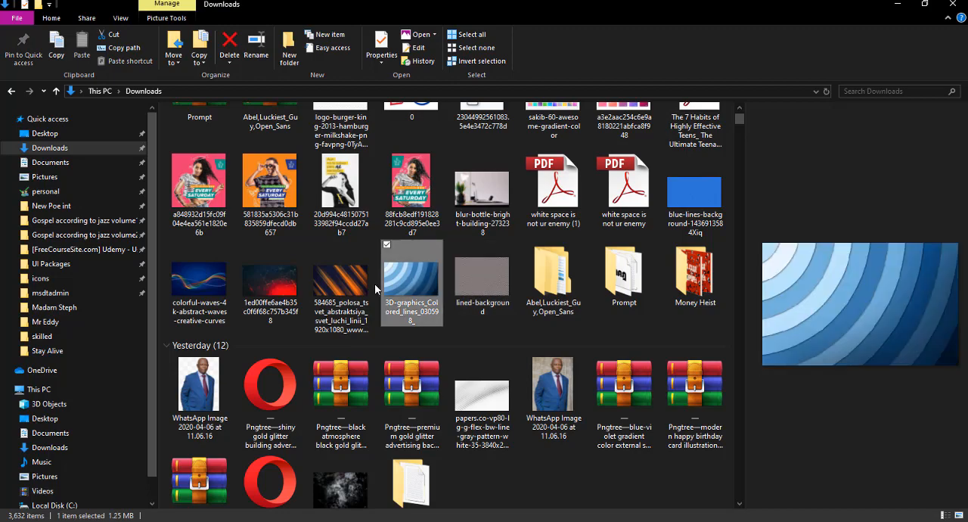
left_click(484, 392)
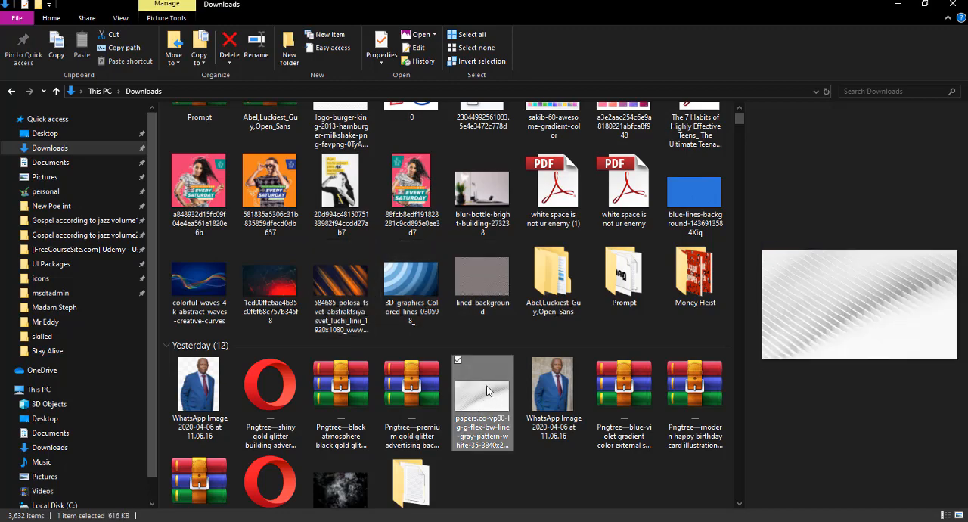
left_click_drag(485, 399, 443, 132)
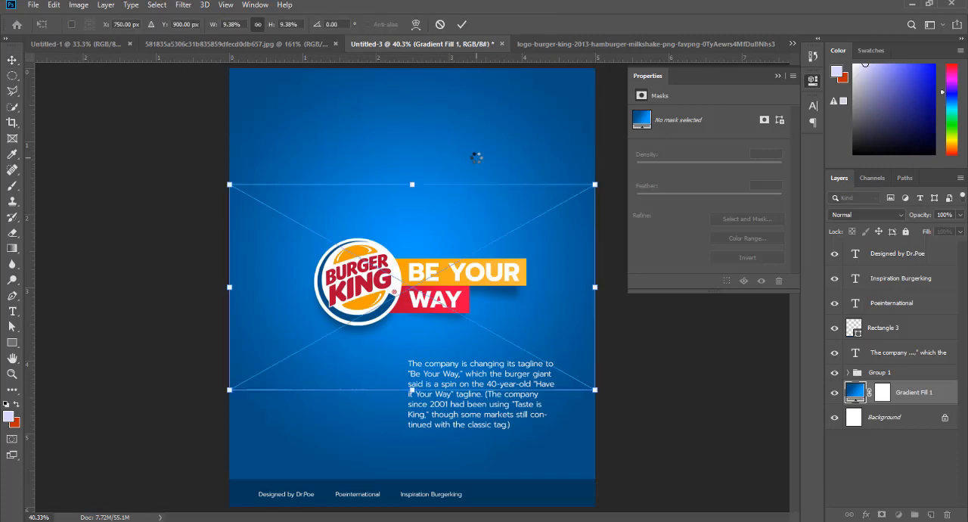
- Scale the placed line pattern to 20% so it covers the canvas's full height, and commit the placement
left_click_drag(413, 151, 417, 96)
left_click_drag(412, 390, 412, 508)
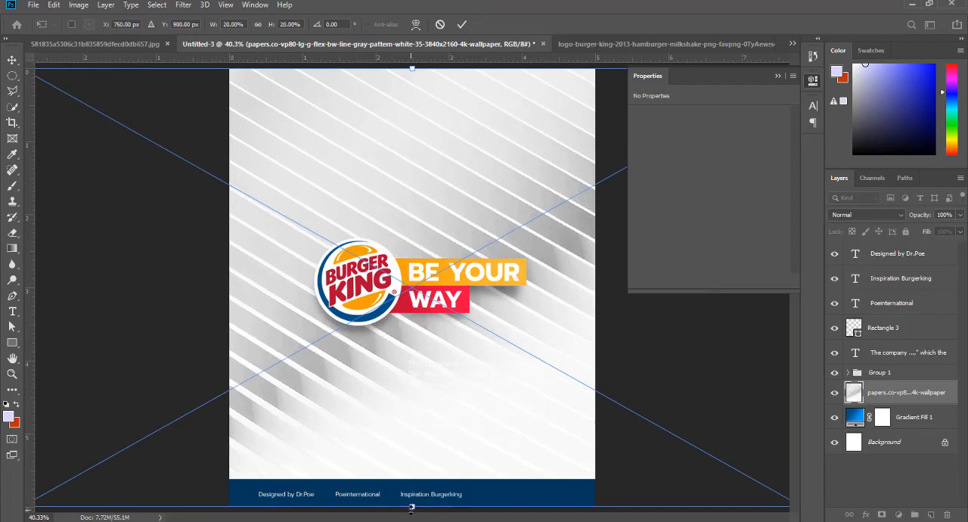
key("Return")
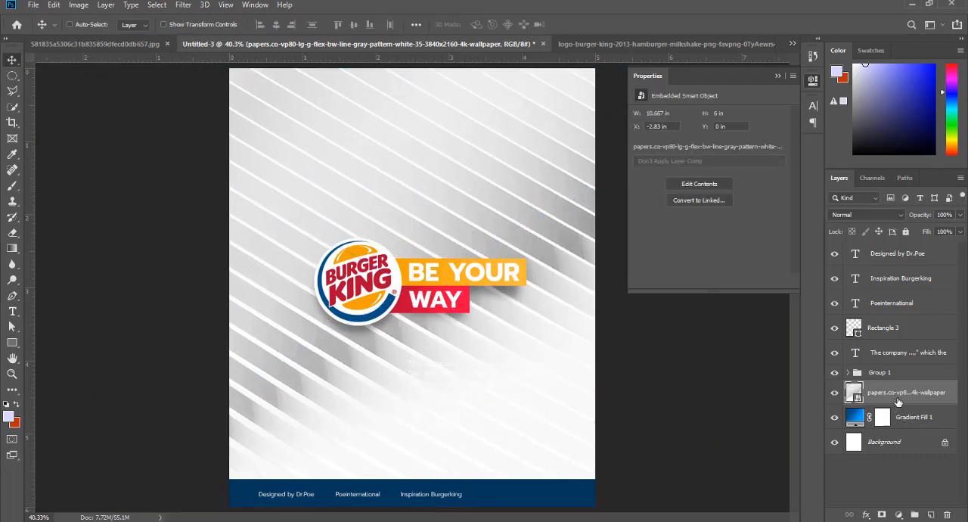
- Set the line pattern layer's blend mode to Soft Light and its opacity to 44%
left_click(875, 215)
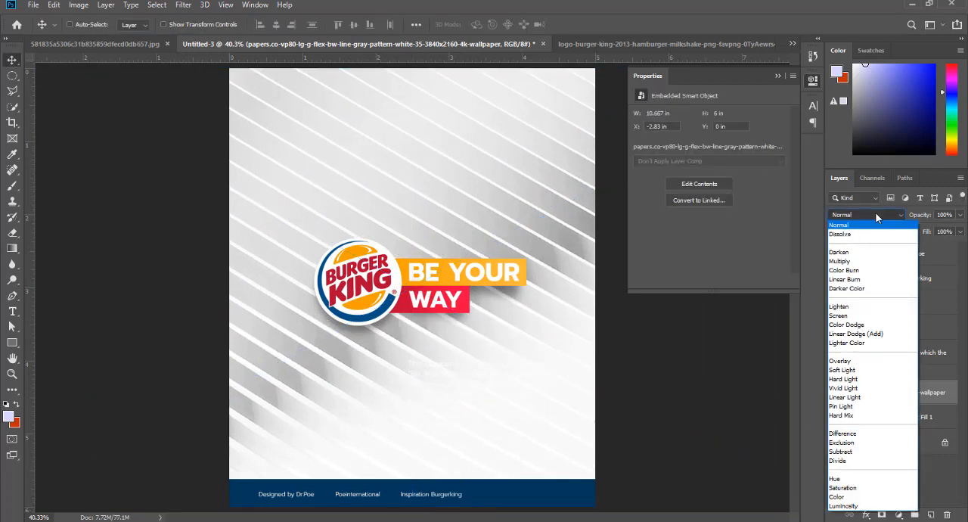
left_click(875, 212)
left_click(875, 213)
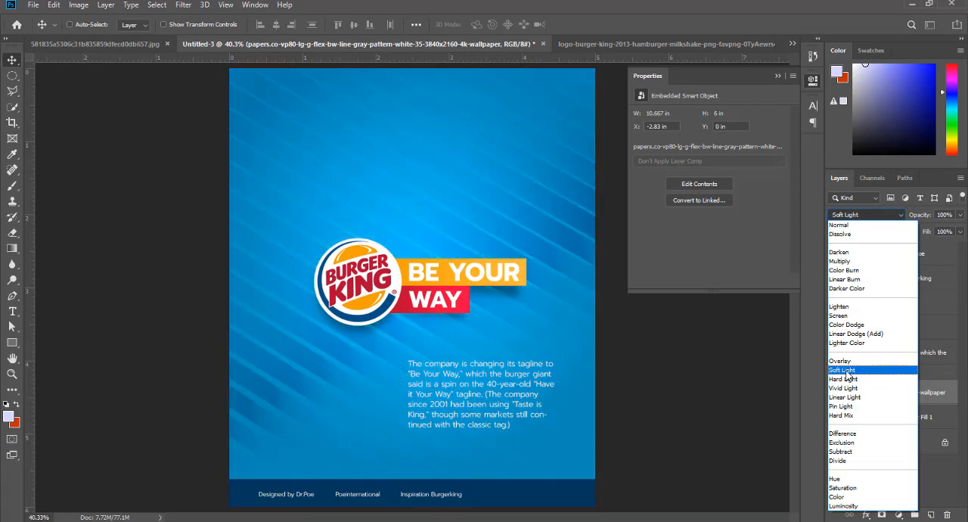
left_click(844, 370)
left_click_drag(923, 218, 893, 219)
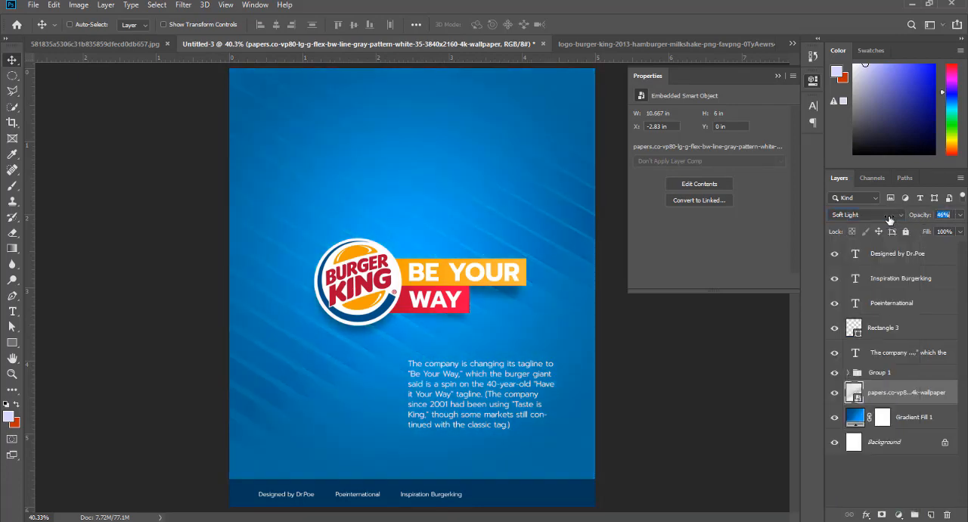
- Emphasize the quoted phrase "Be Your Way" in the paragraph by setting it in Prompt Bold
left_click(12, 311)
scroll(453, 371, "up", 3)
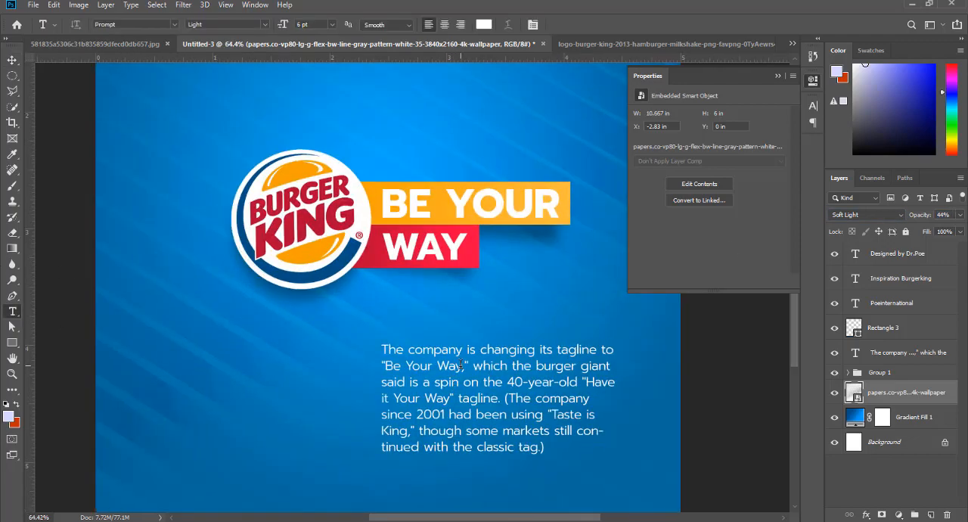
left_click_drag(463, 365, 381, 366)
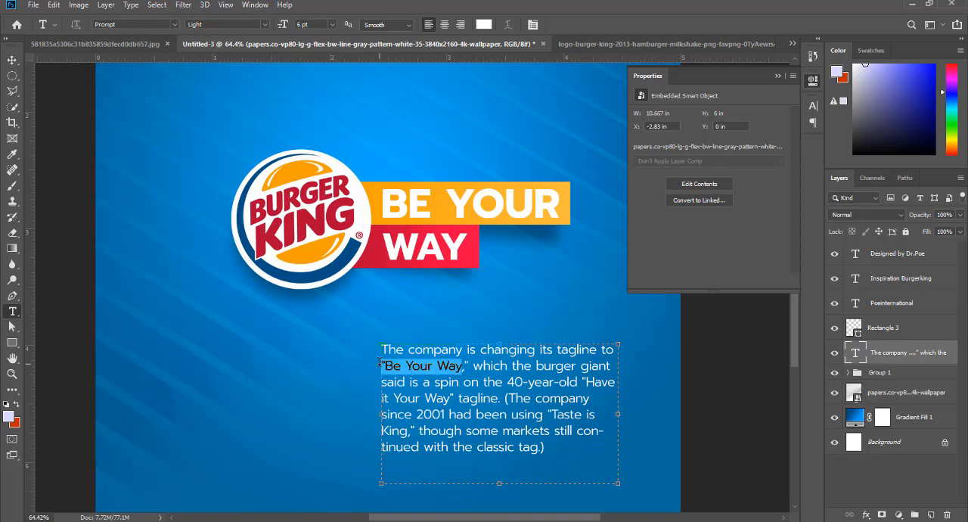
left_click(813, 106)
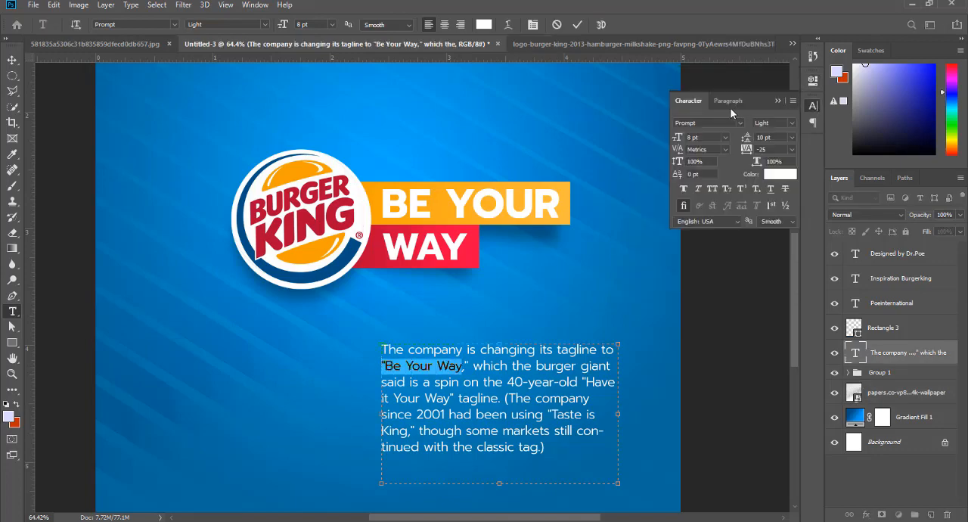
left_click(740, 123)
left_click(860, 173)
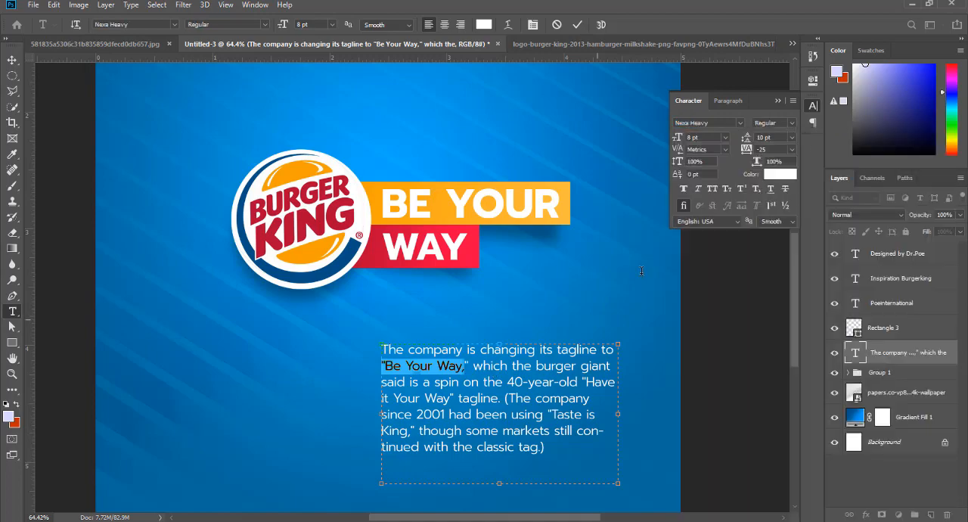
left_click(740, 124)
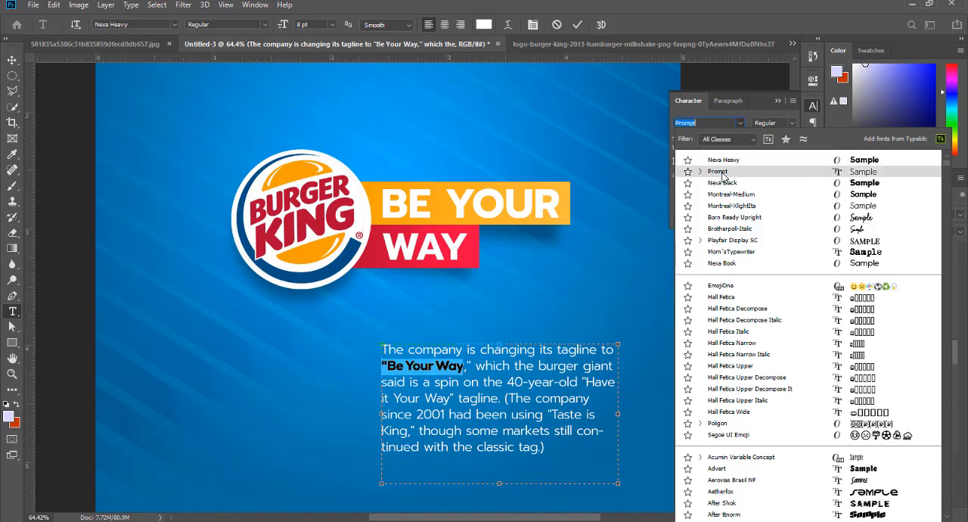
left_click(728, 172)
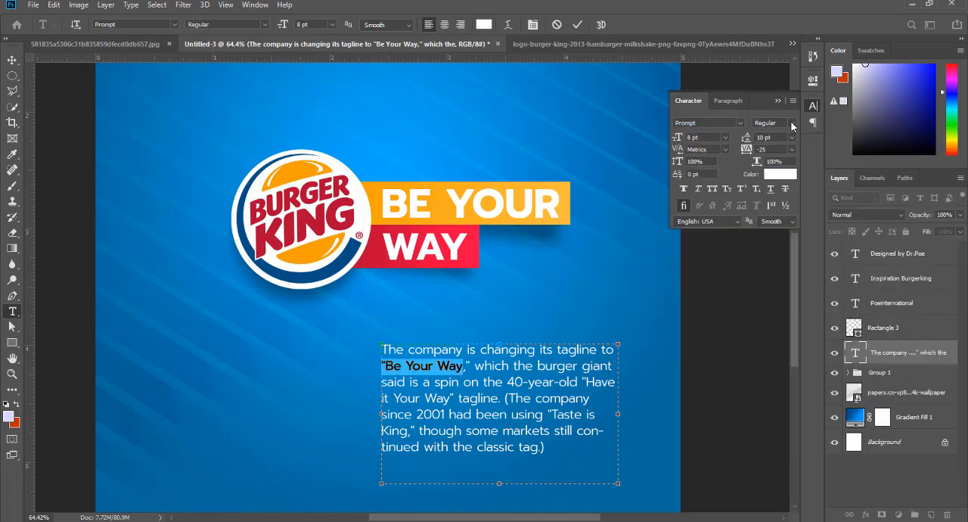
left_click(792, 123)
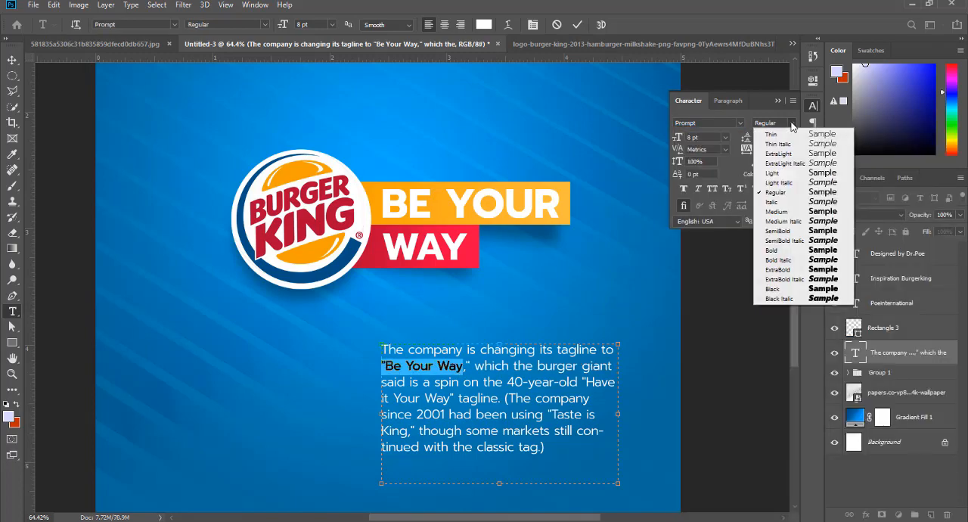
left_click(822, 249)
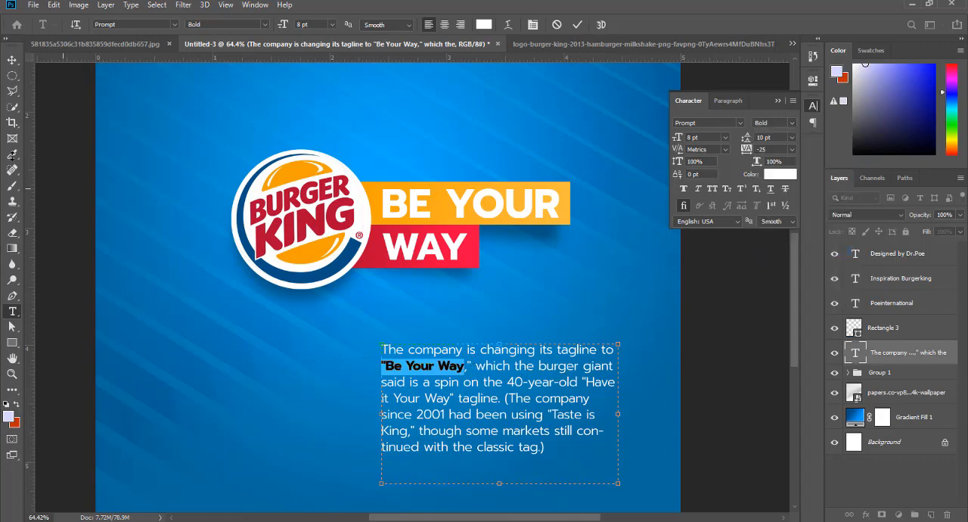
left_click(12, 61)
key("ctrl+0")
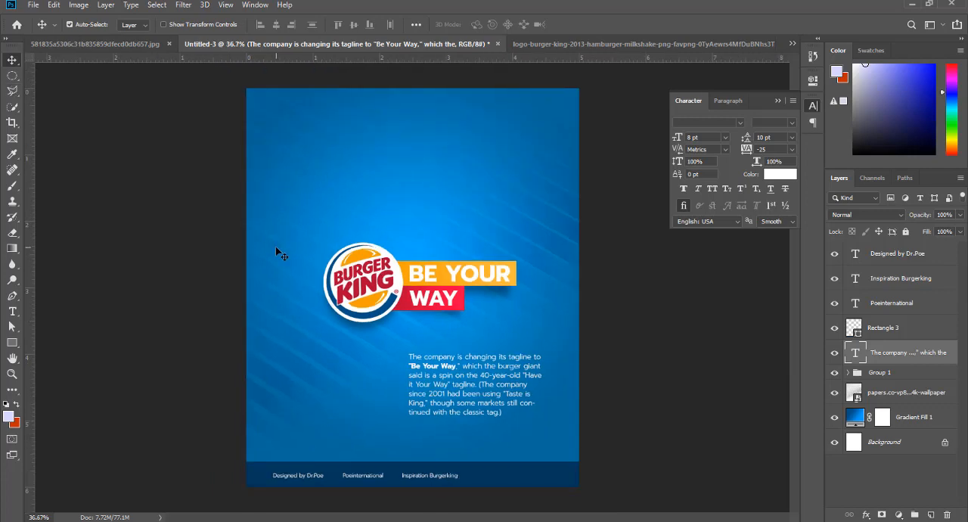
- Save the design as a Photoshop file named "Branding burger" in the Documents folder, with Maximize Compatibility on
key("ctrl+s")
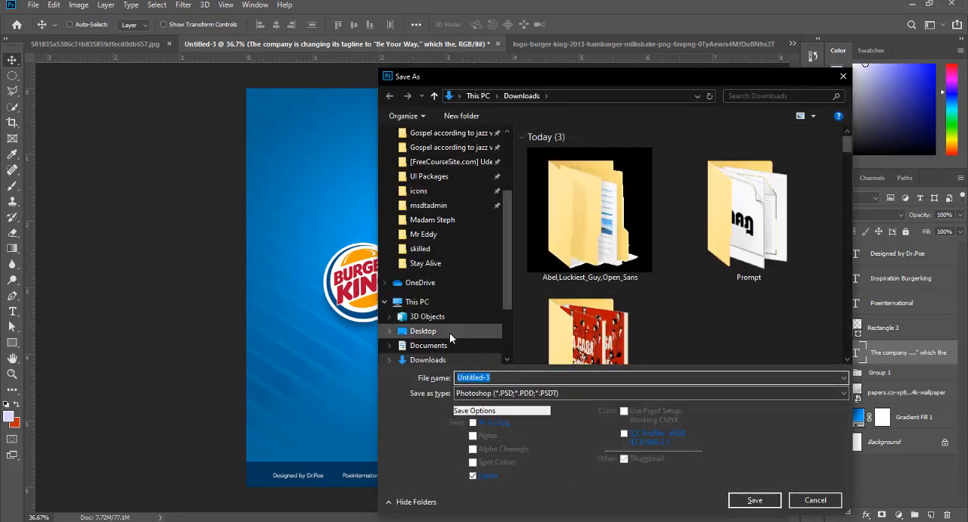
left_click(428, 345)
left_click(499, 376)
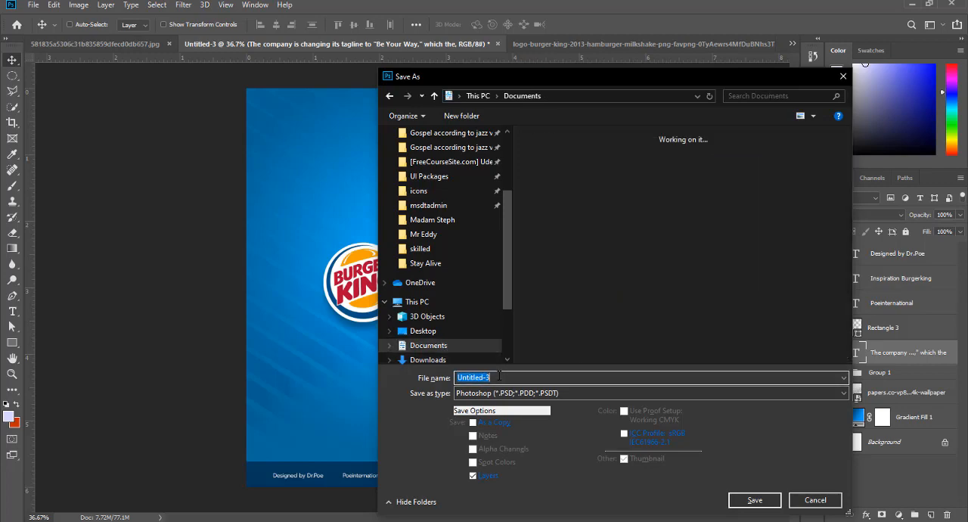
type("Save")
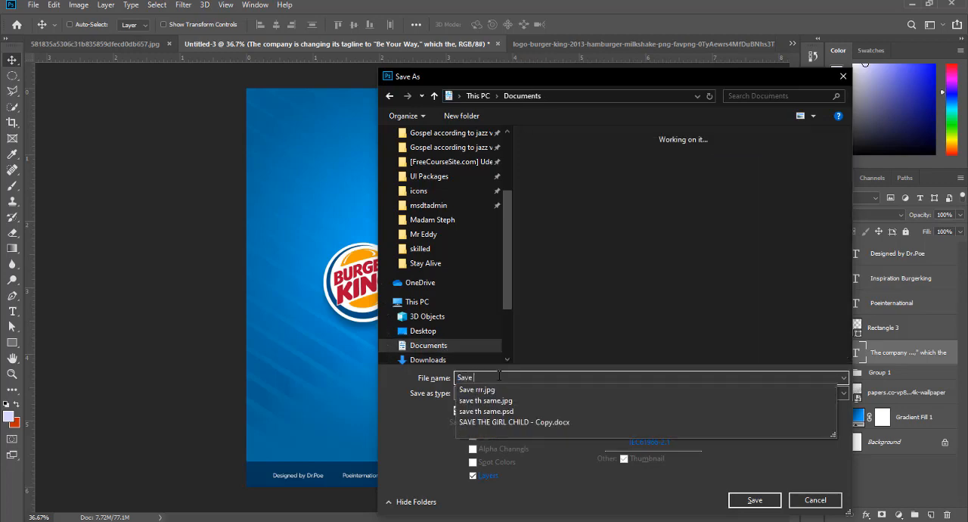
type(" 1")
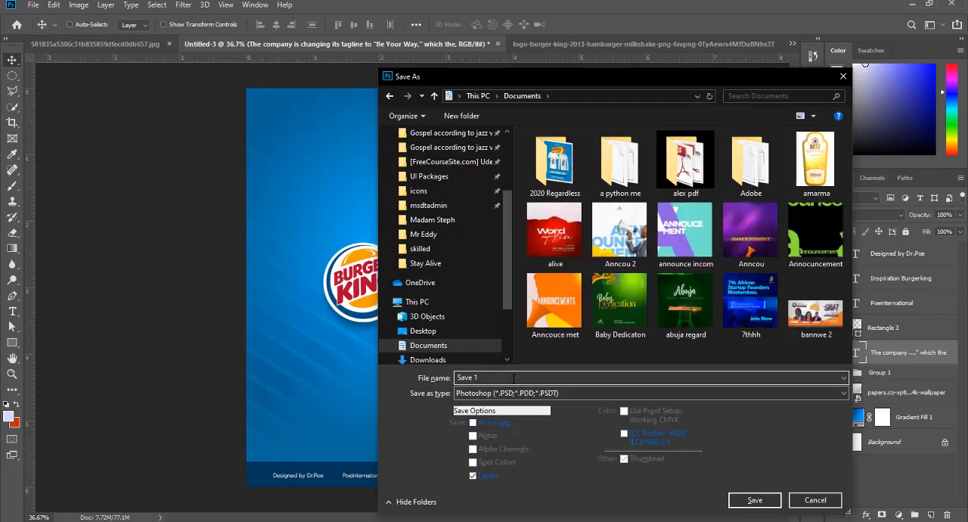
key("ctrl+a")
type("Brandi")
key("Return")
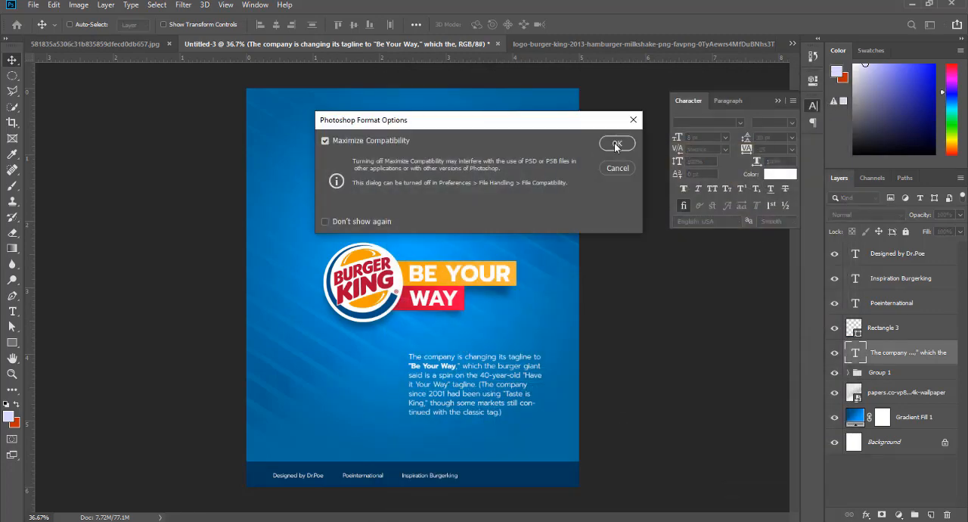
left_click(616, 144)
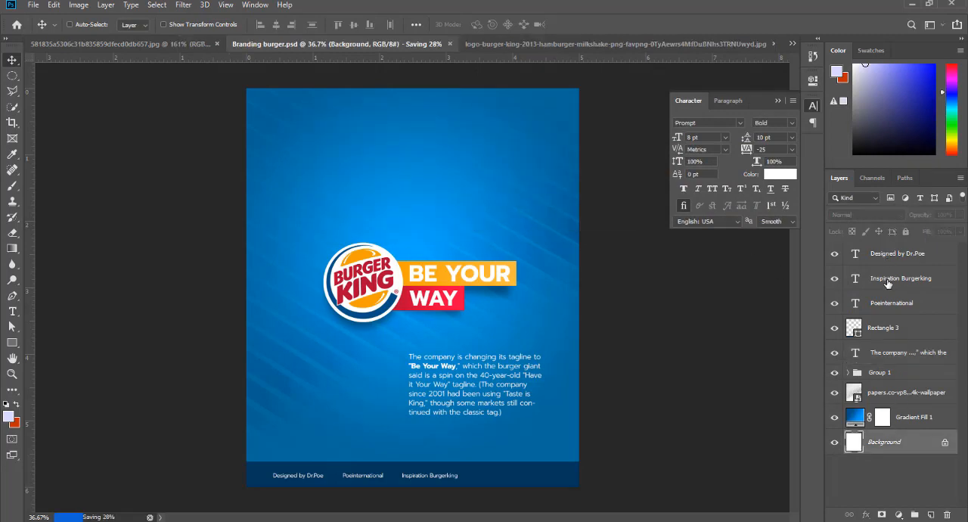
- Group all layers above the Background, and draw a 5 x 6 in artboard around the whole design
key("ctrl+alt+a")
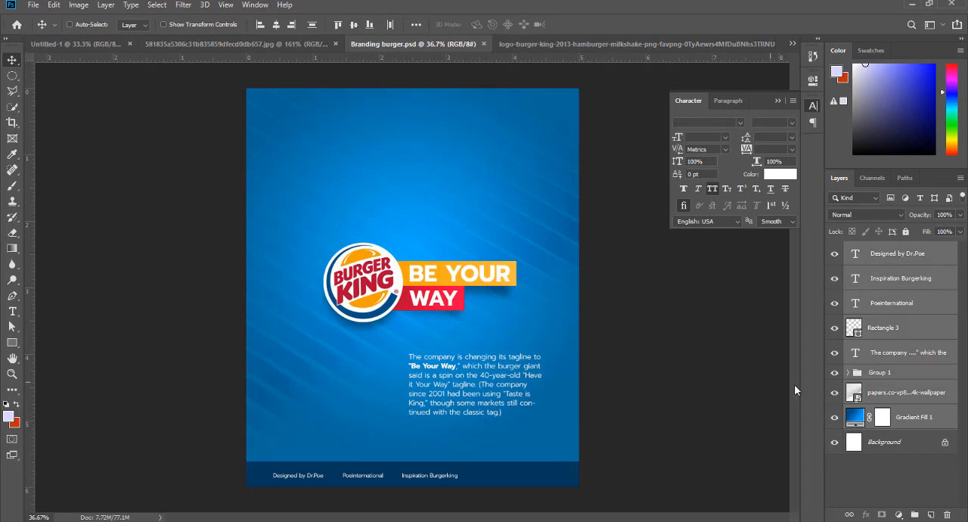
key("ctrl+g")
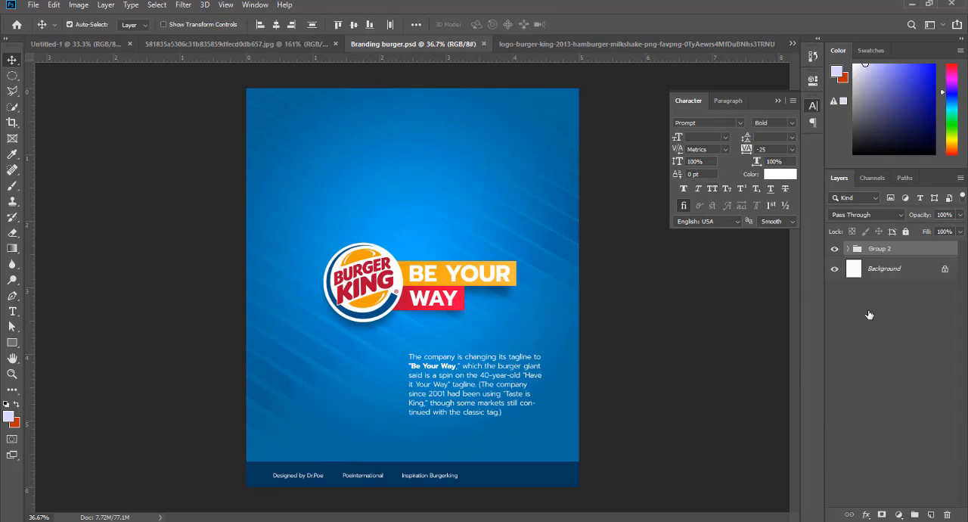
left_click(19, 59)
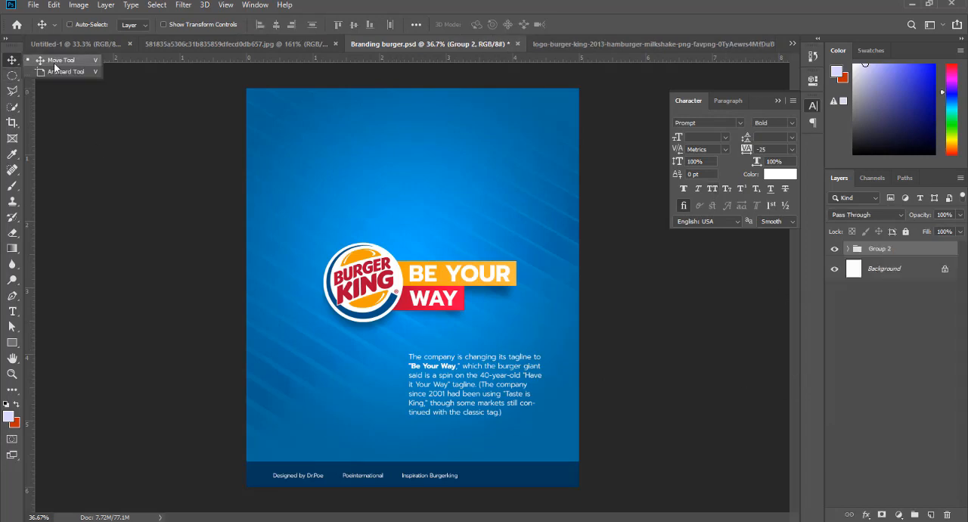
left_click(57, 74)
left_click_drag(247, 90, 578, 489)
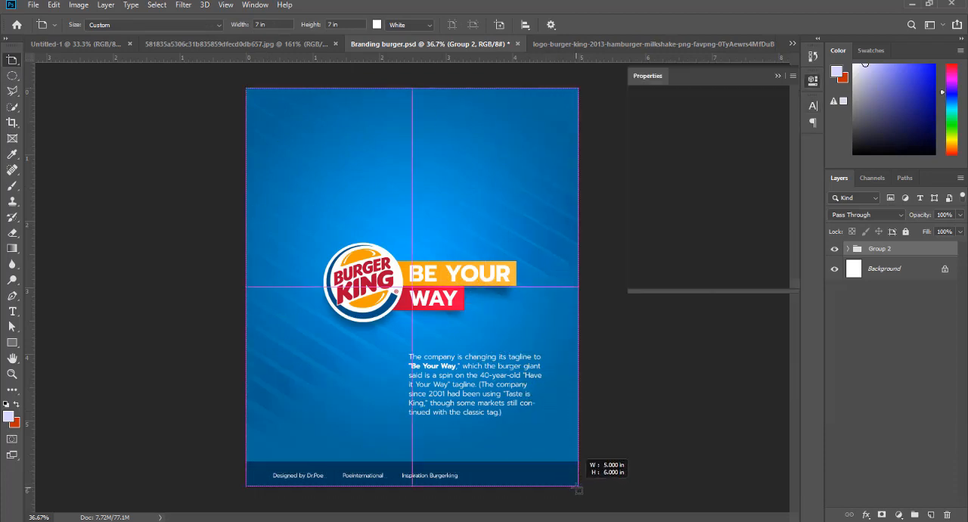
- Add a second blank 5 x 6 in artboard directly to the right of the first one
left_click(607, 288)
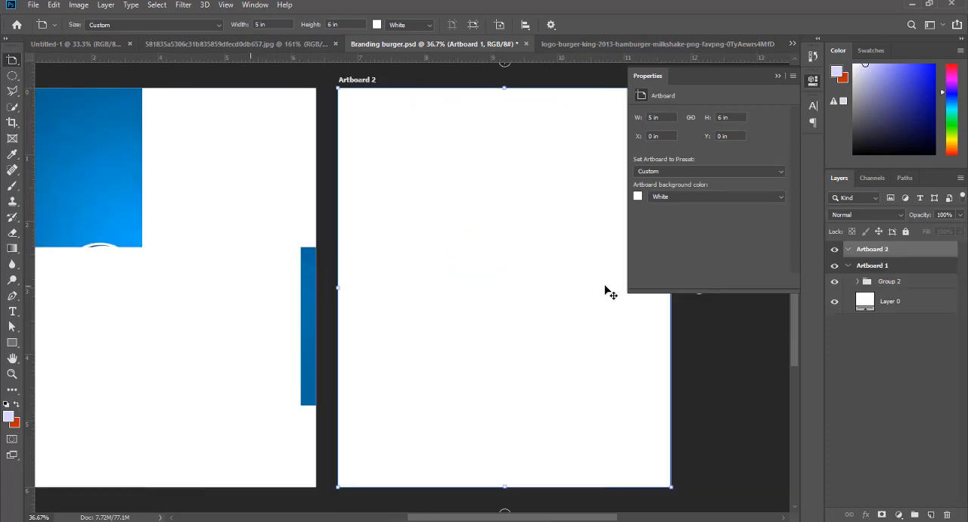
scroll(484, 288, "down", 2)
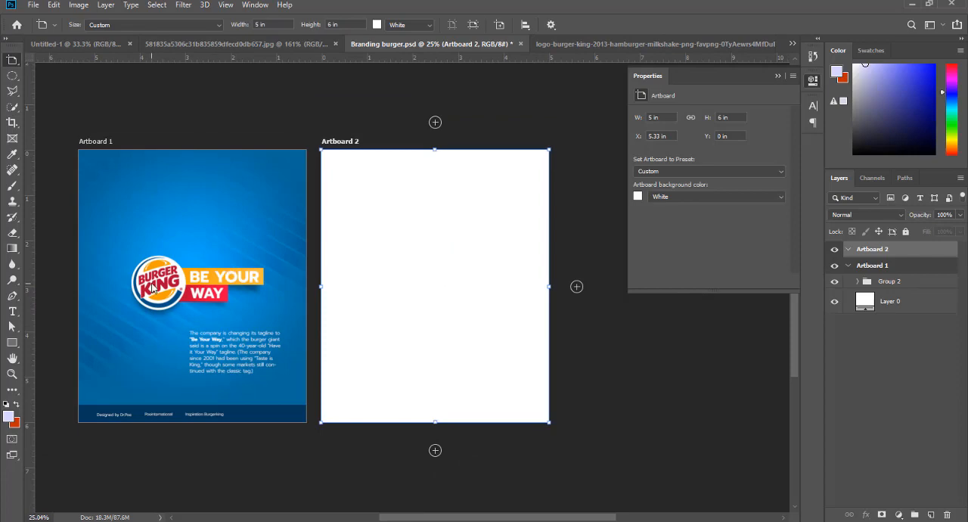
key("v")
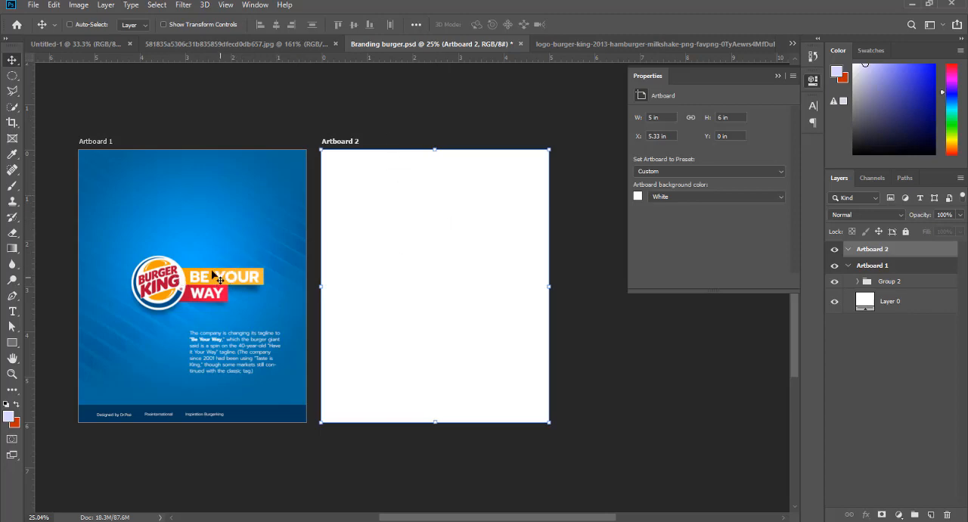
- Float the sakib-60-awesome-gradient-color.png sheet over the lower part of Artboard 1 in Branding burger.psd, leaving the logo exposed, and reactivate the design
left_click(259, 43)
left_click(98, 43)
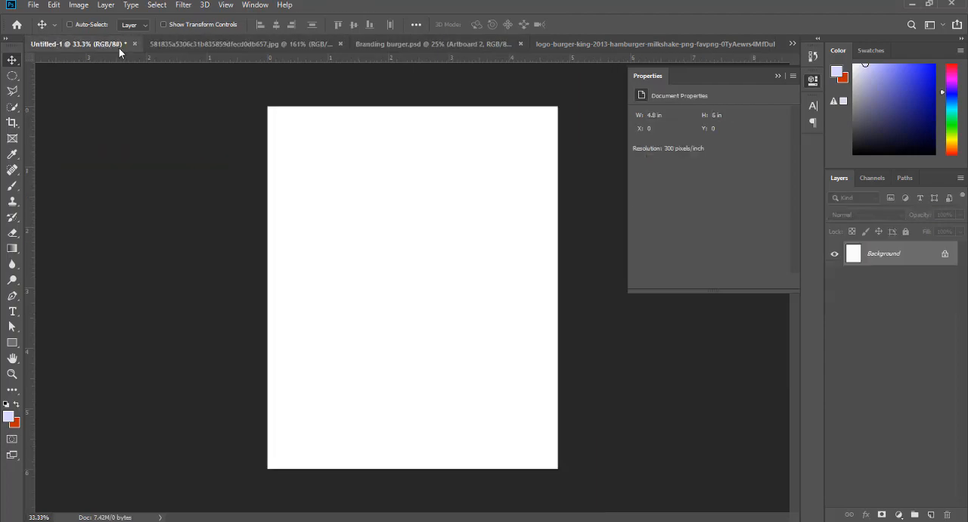
left_click(569, 44)
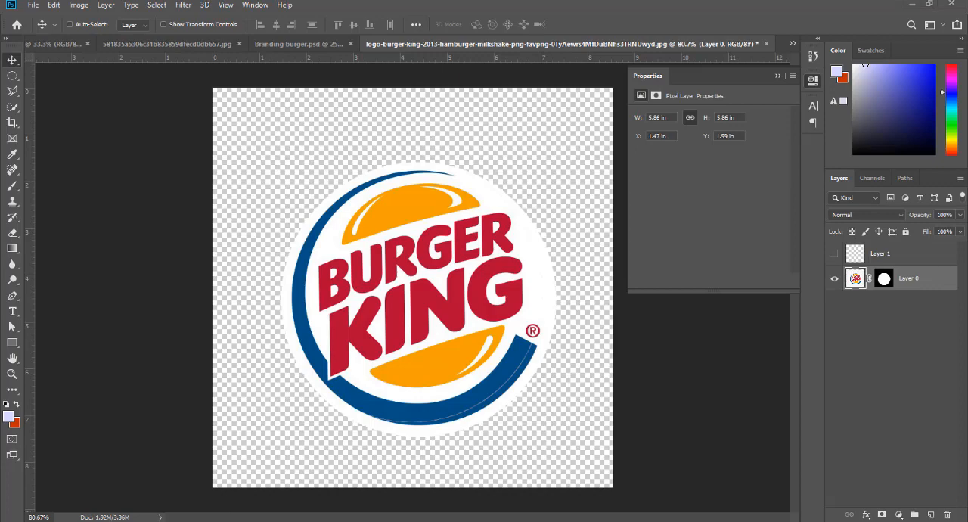
left_click(270, 482)
left_click_drag(262, 385, 255, 205)
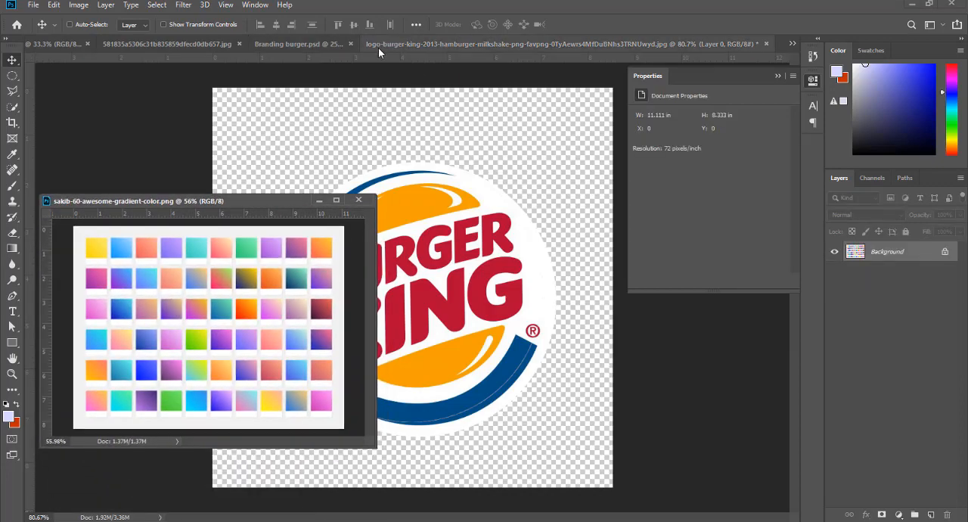
left_click(397, 46)
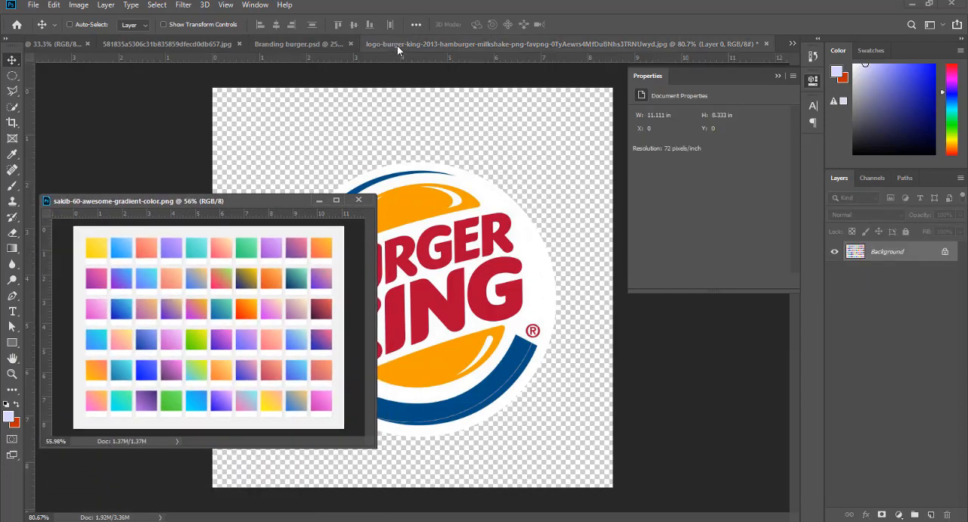
left_click(300, 43)
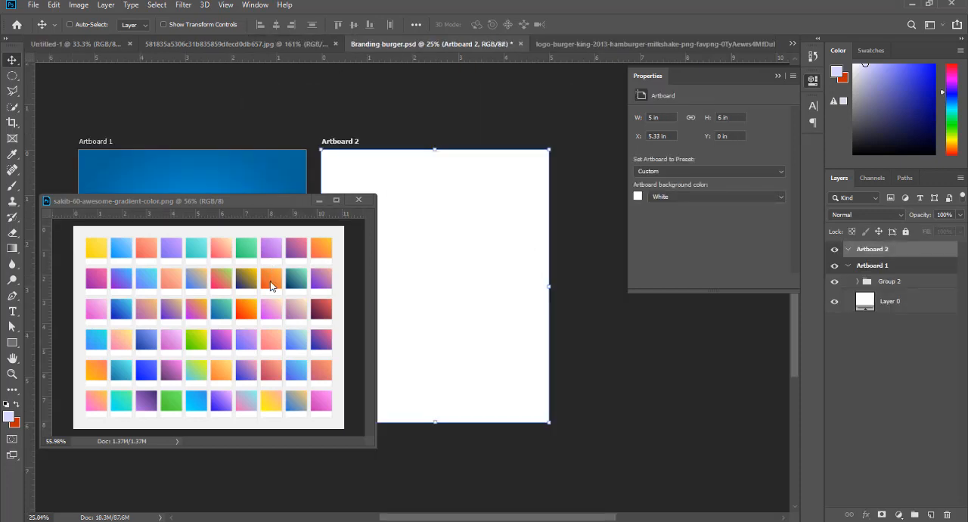
left_click(270, 286)
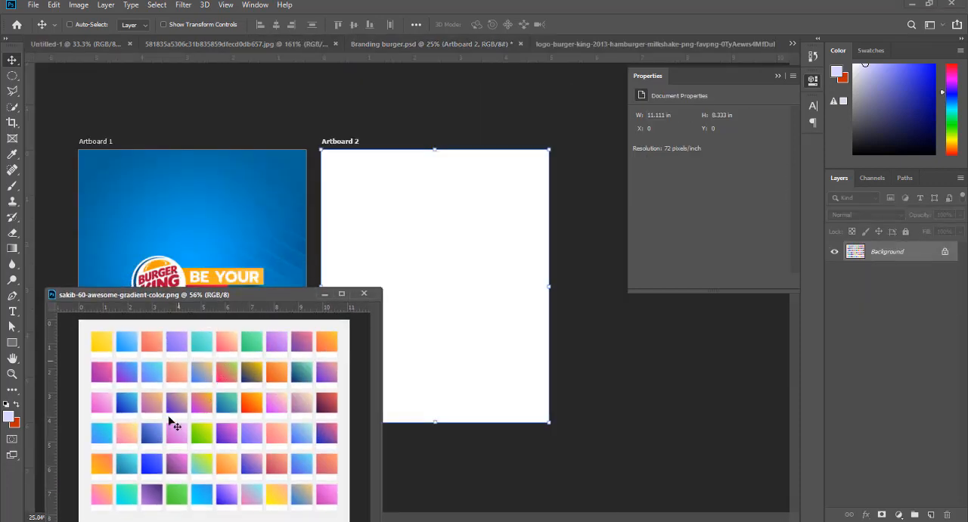
mouse_move(211, 301)
left_mouse_down()
mouse_move(225, 294)
mouse_move(228, 317)
mouse_move(216, 312)
left_mouse_up()
left_click(378, 247)
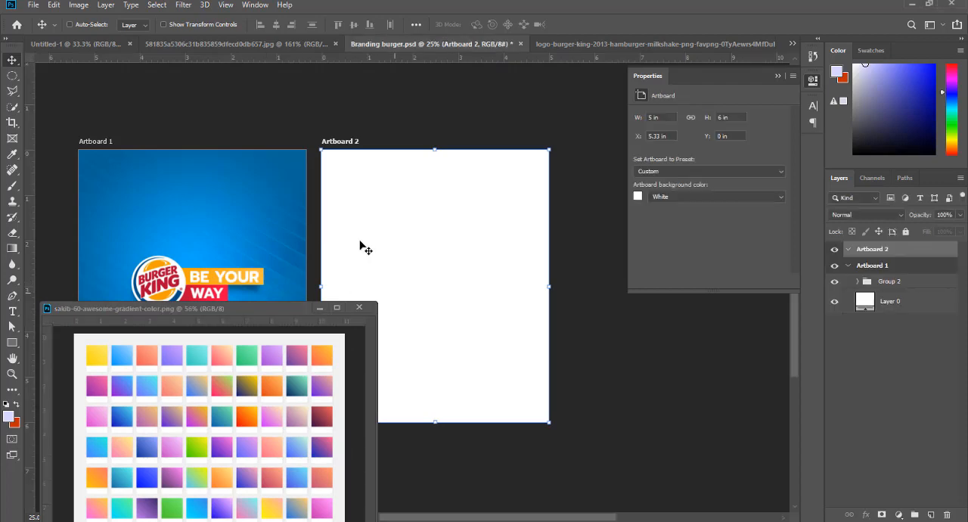
- Add a Gradient fill layer to Artboard 2 using the Foreground to Background preset
left_click(903, 515)
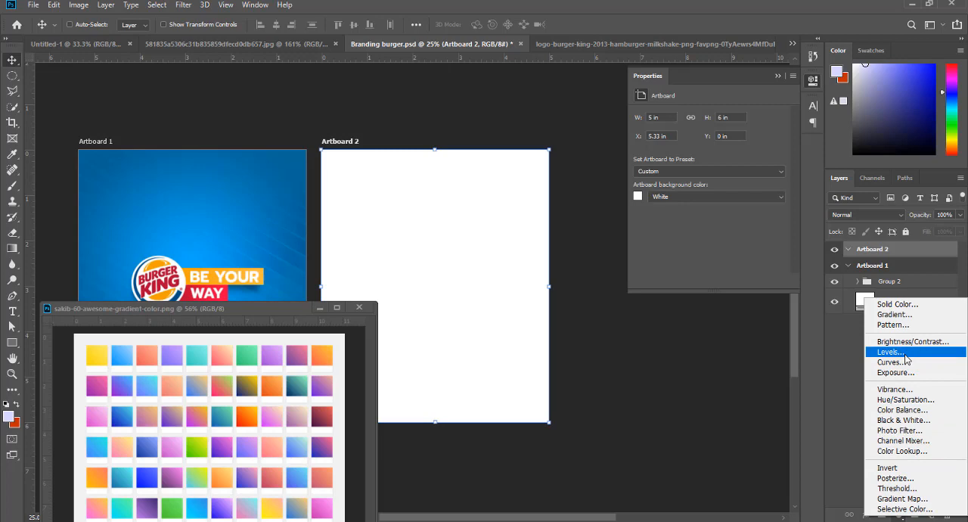
left_click(894, 315)
left_click(674, 150)
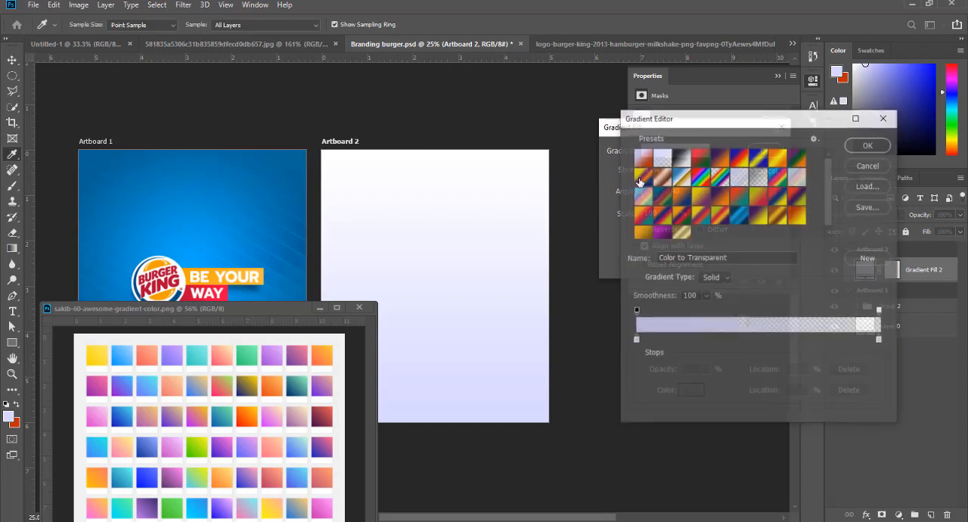
left_click(643, 158)
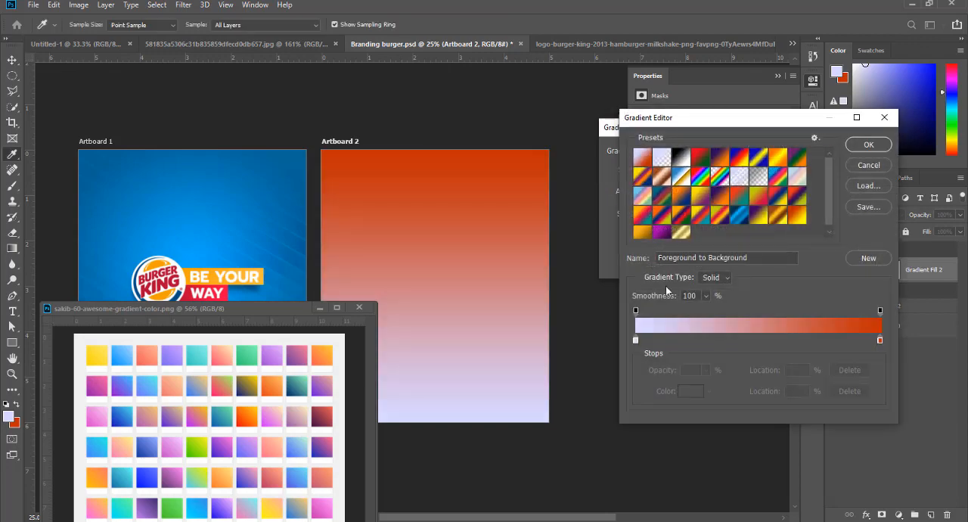
- Set the gradient's starting color stop to orange f6a409, sampled from the "BE YOUR" tagline bar
left_click(636, 339)
left_click(687, 391)
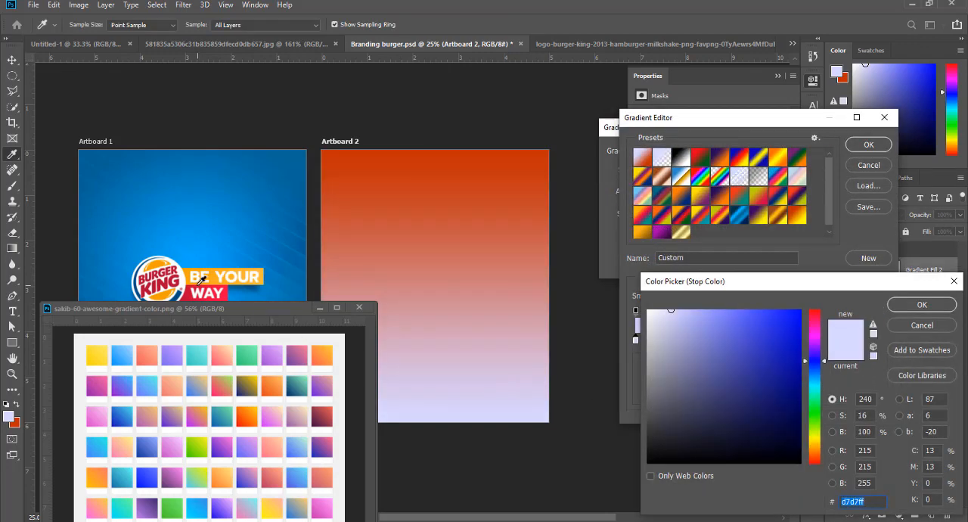
left_click(191, 268)
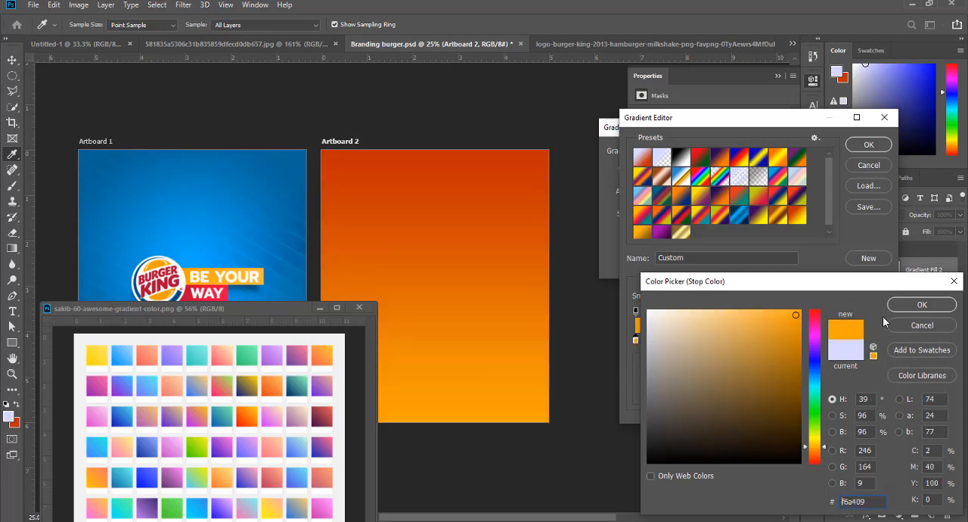
left_click(922, 305)
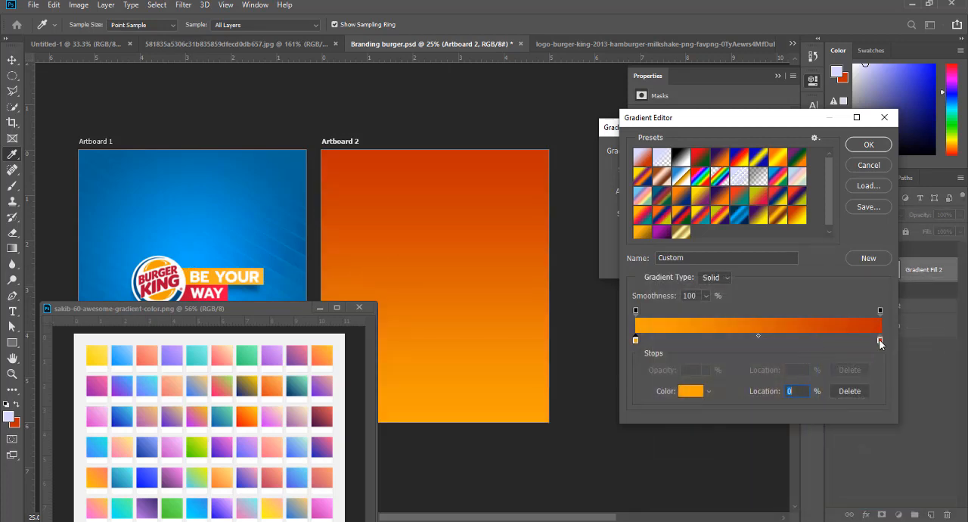
- Set the gradient's end color stop to light orange ffc860, lightened from an orange sampled from the Burger King logo
left_click(879, 340)
left_click(691, 392)
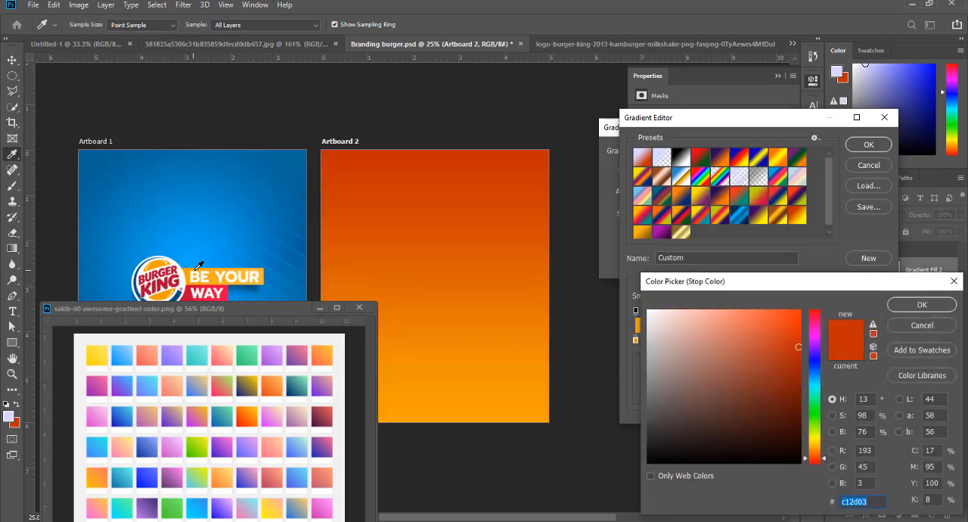
left_click(155, 264)
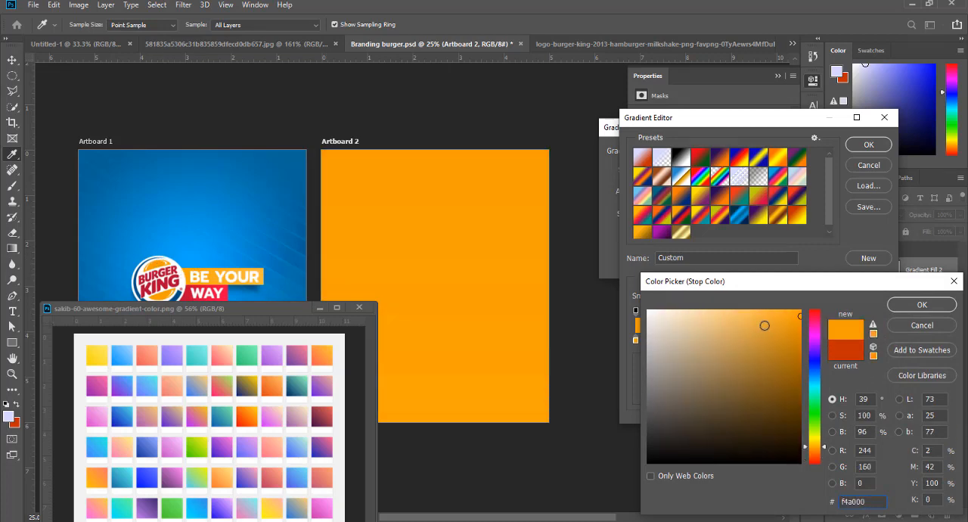
mouse_move(765, 325)
left_mouse_down()
mouse_move(750, 309)
mouse_move(730, 309)
left_mouse_up()
left_click(742, 309)
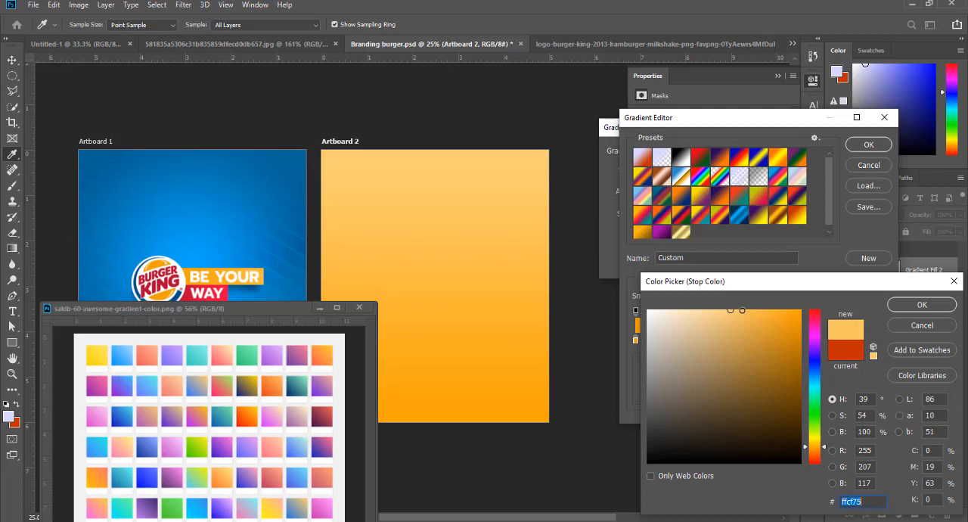
left_click(919, 303)
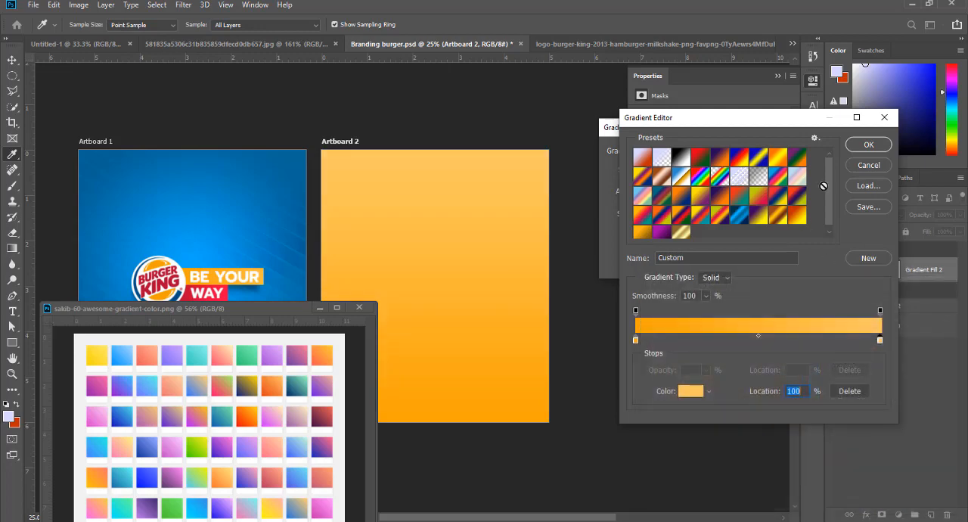
left_click(864, 145)
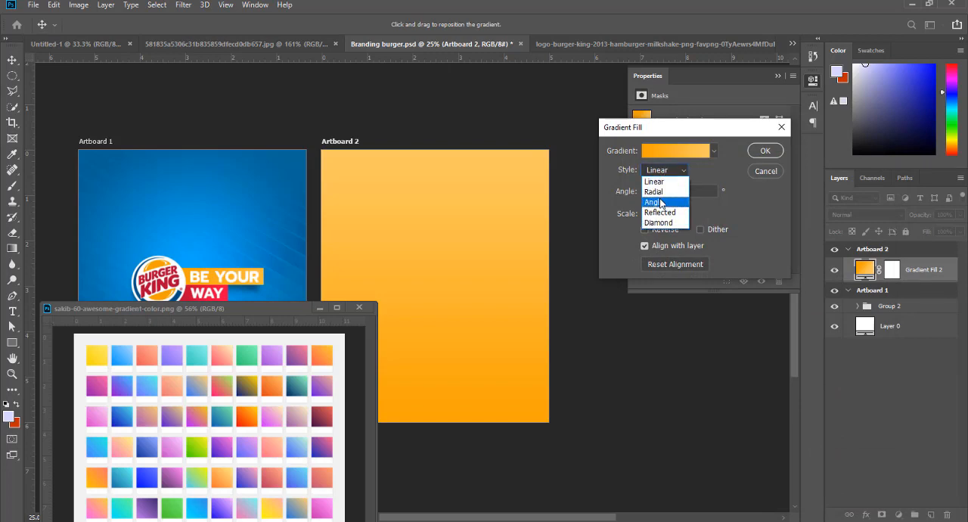
- Make Artboard 2's gradient fill Radial and reversed, and reposition the glow near the artboard's center
left_click(663, 183)
left_click_drag(442, 234, 450, 266)
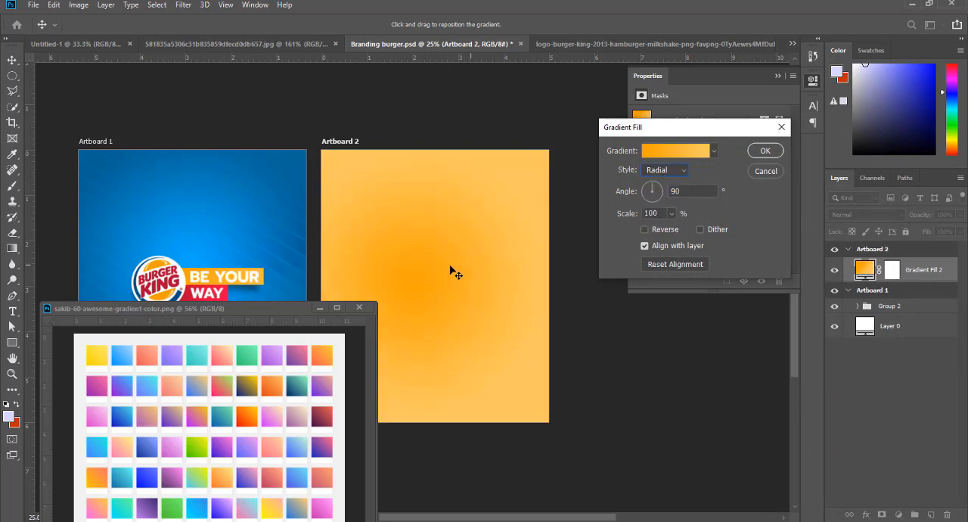
left_click(645, 230)
left_click_drag(432, 282, 451, 266)
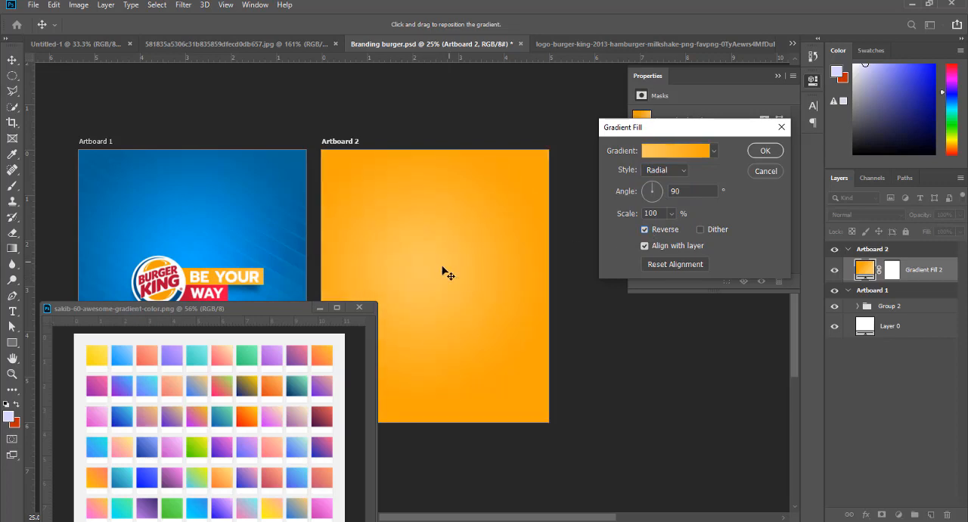
- Shift the hue of the gradient's light orange stop to yellow ffea60
left_click(673, 150)
left_click(879, 341)
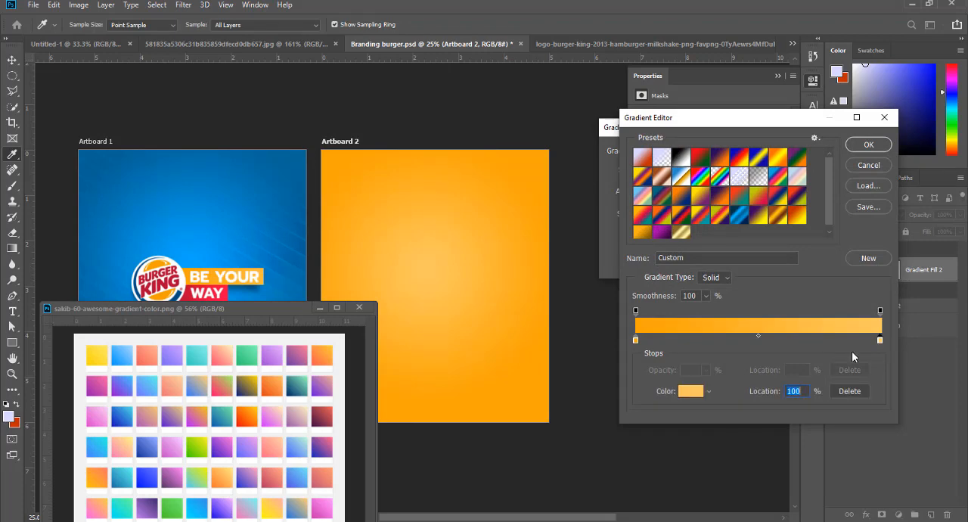
left_click(689, 391)
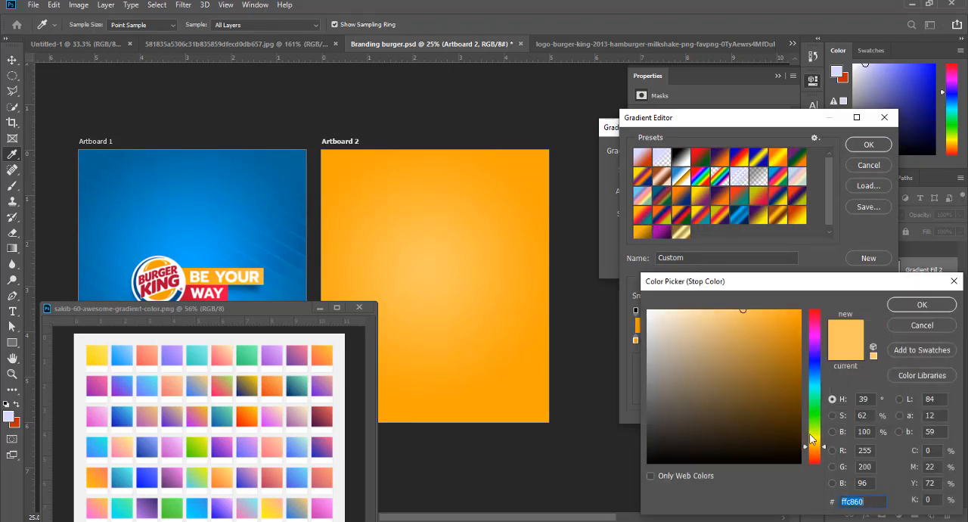
left_click_drag(824, 450, 824, 446)
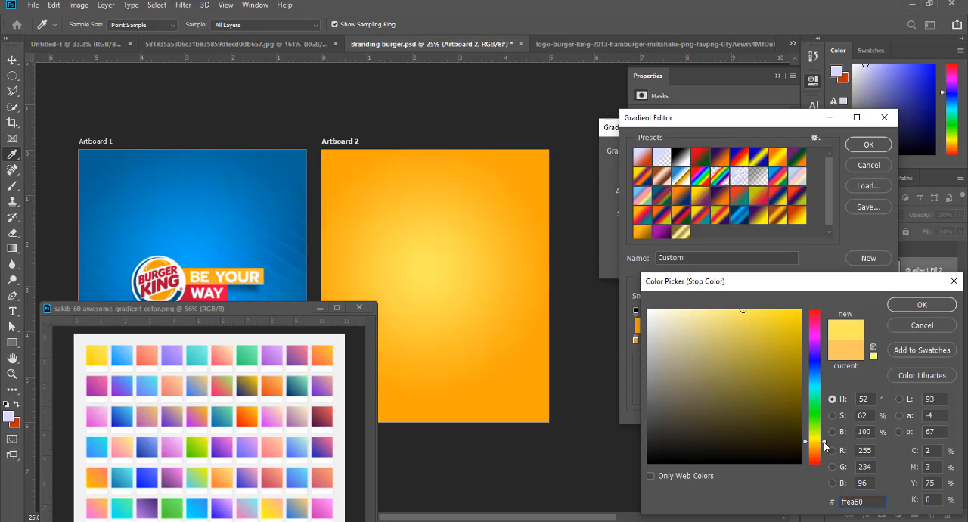
left_click(920, 305)
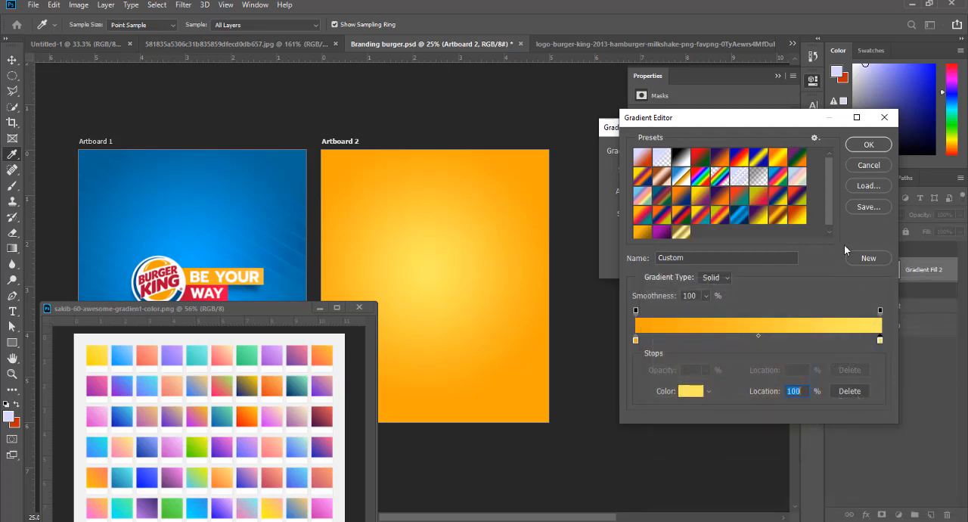
left_click(867, 144)
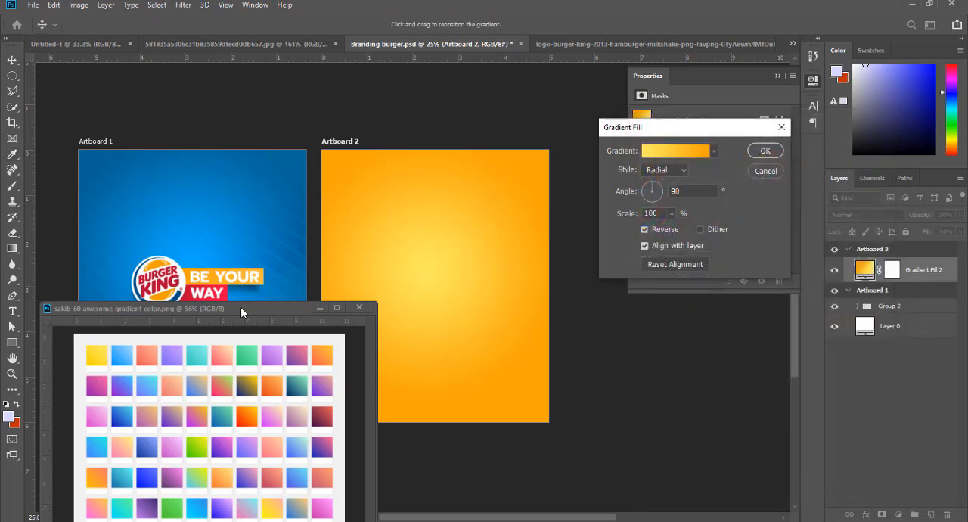
- Apply the gradient fill and move the gradient swatch sheet lower to uncover the whole logo on Artboard 1
mouse_move(241, 307)
left_mouse_down()
mouse_move(250, 267)
mouse_move(252, 310)
mouse_move(265, 323)
mouse_move(220, 297)
mouse_move(238, 295)
mouse_move(225, 295)
mouse_move(233, 306)
left_mouse_up()
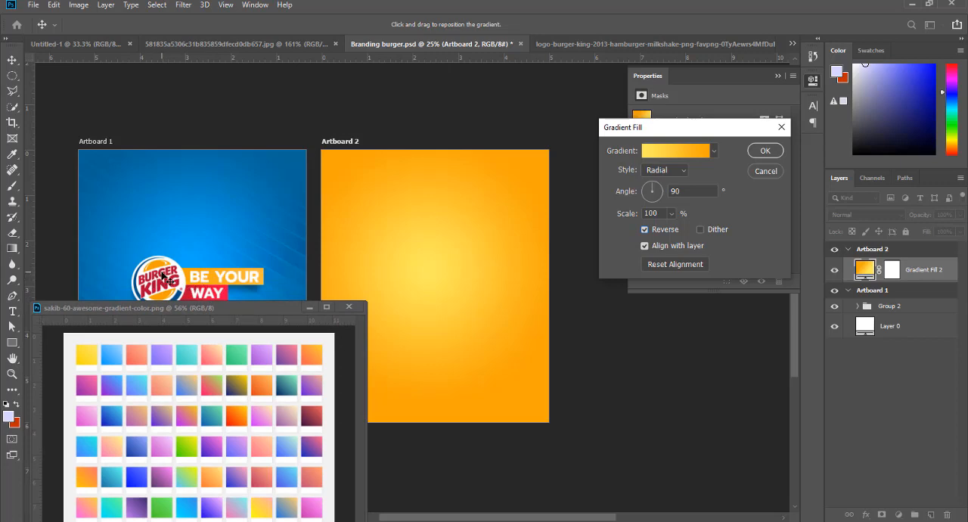
left_click(766, 149)
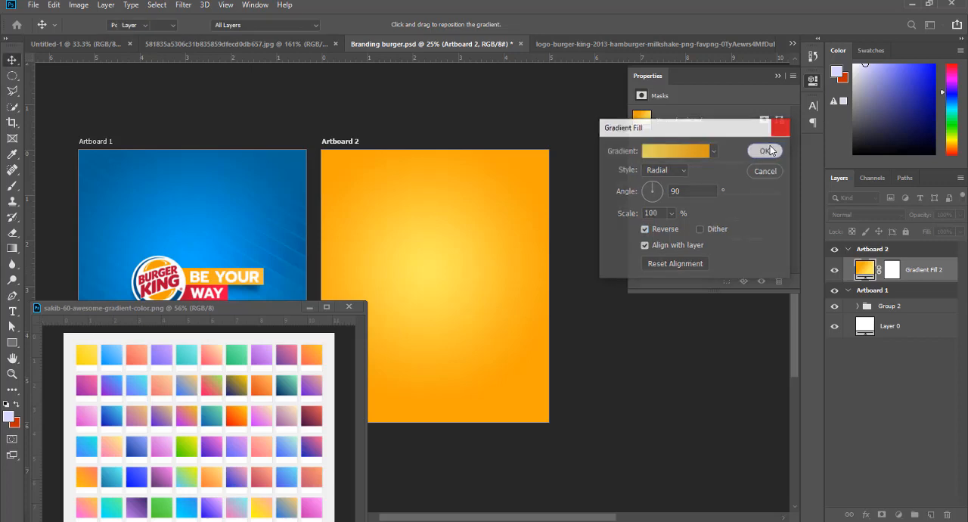
left_click_drag(239, 309, 239, 325)
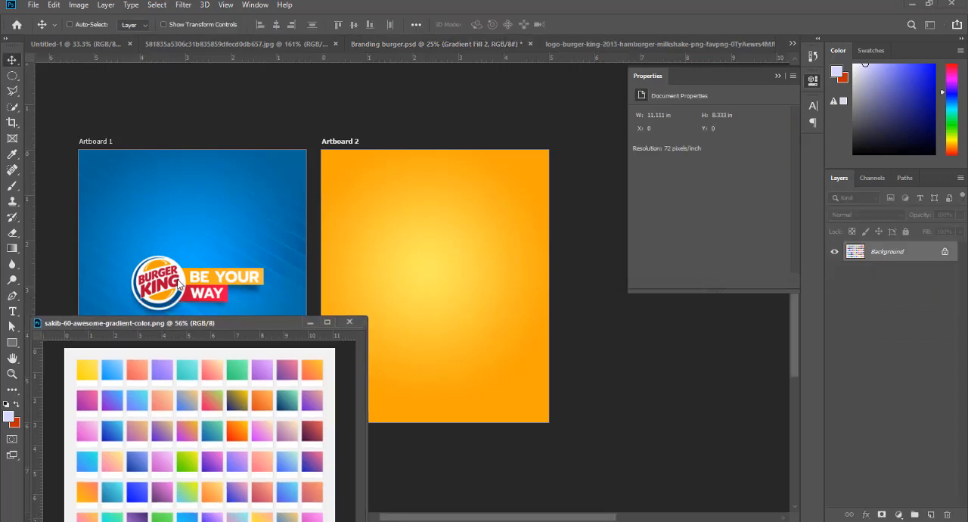
- Copy the Burger King logo layer, Layer 1, from Artboard 1 onto the left half of Artboard 2
right_click(163, 281)
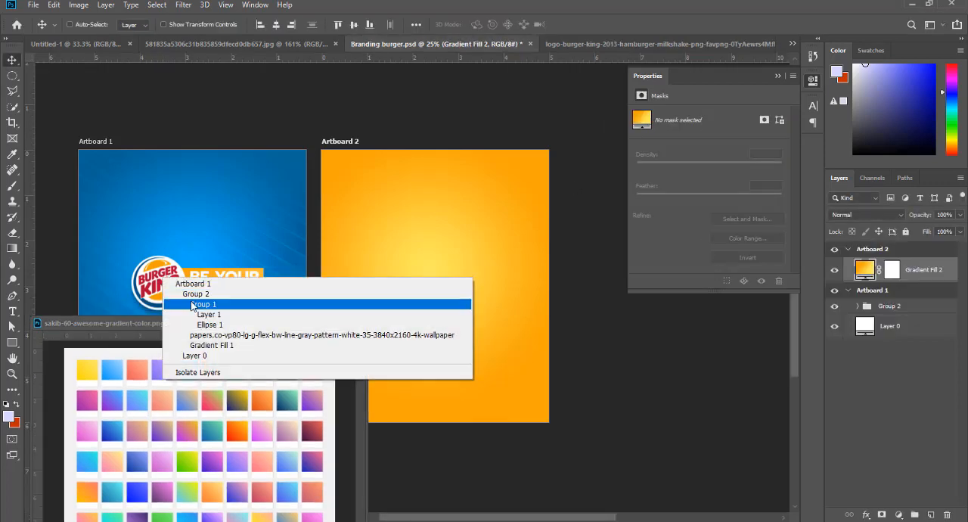
right_click(153, 278)
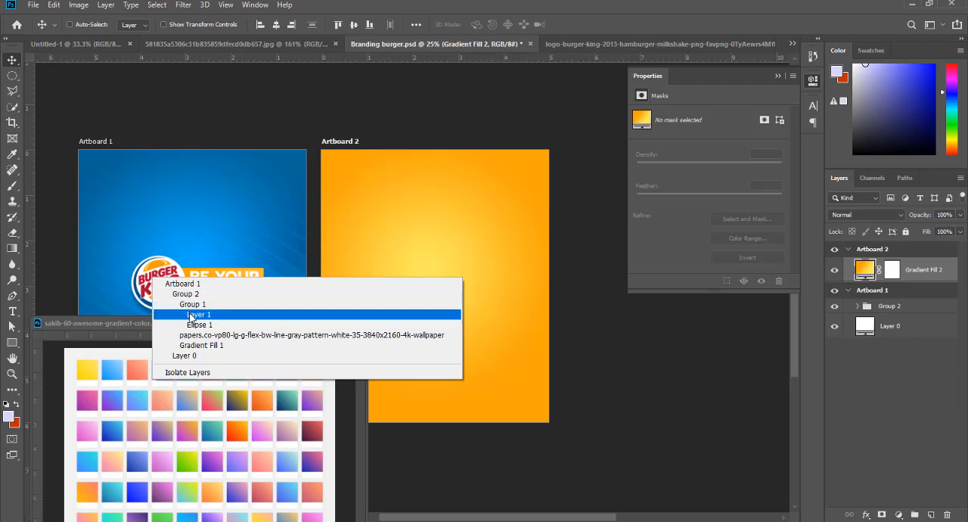
left_click(199, 313)
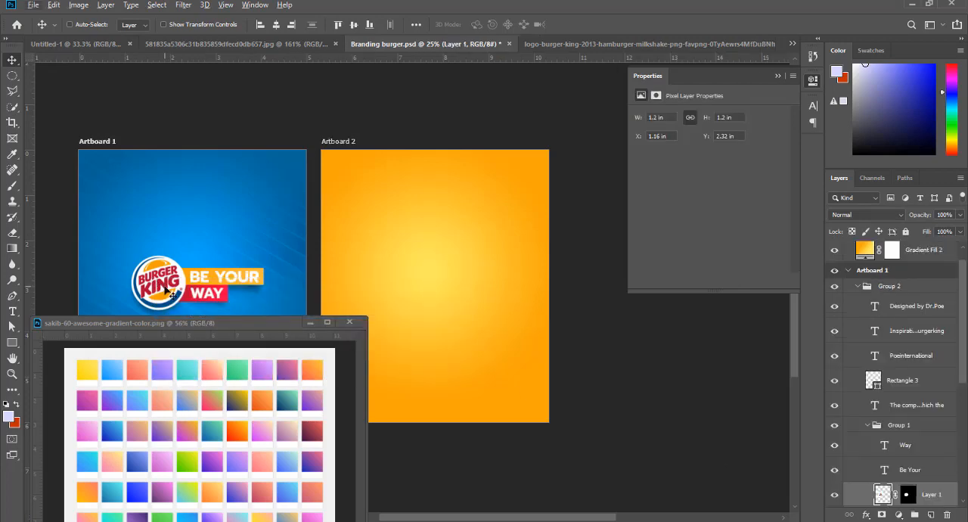
left_click_drag(166, 290, 401, 286)
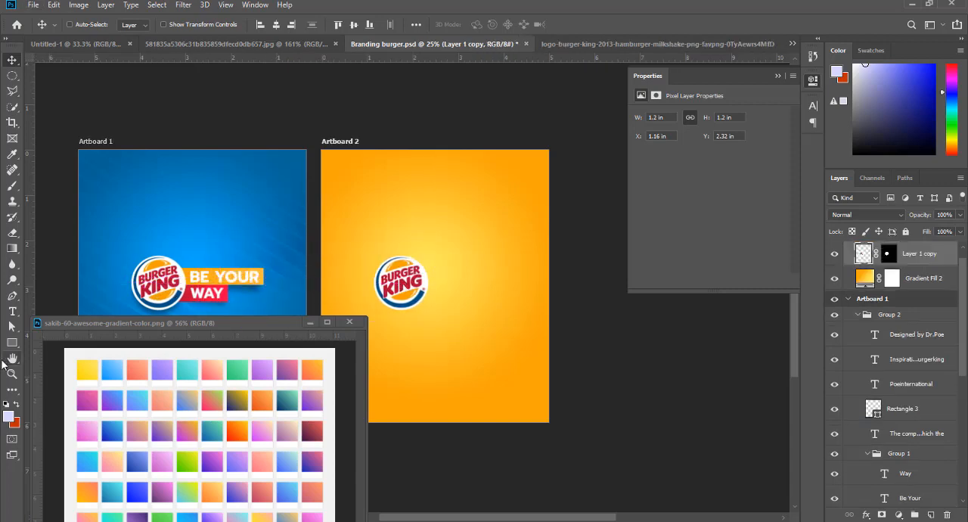
- Draw a 339 x 339 px rounded rectangle with 53 px corners on Artboard 2, placed directly right of the logo copy
left_click(12, 343)
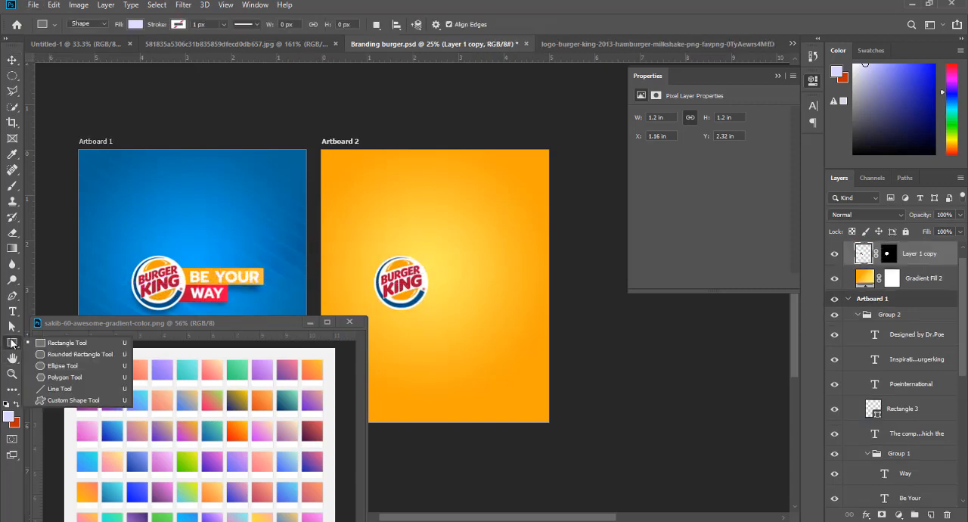
left_click(55, 356)
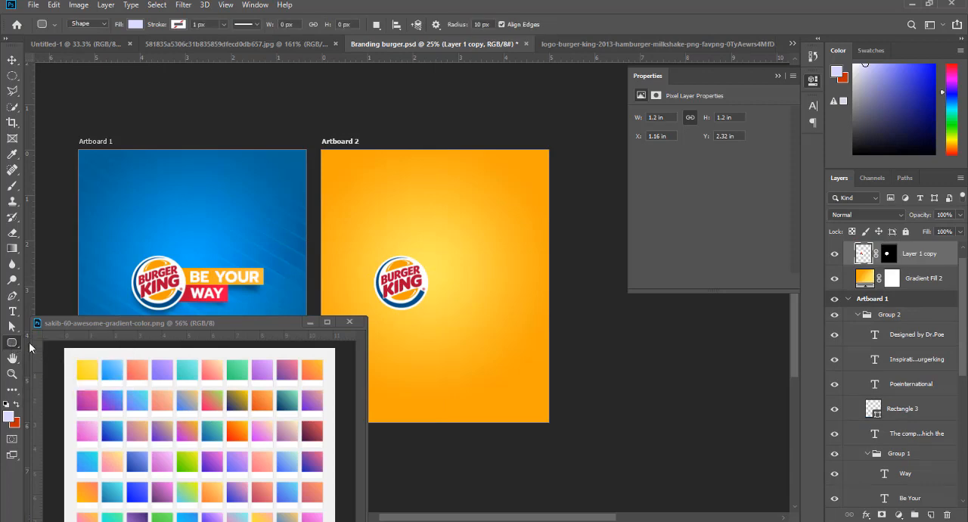
left_click_drag(388, 218, 438, 269)
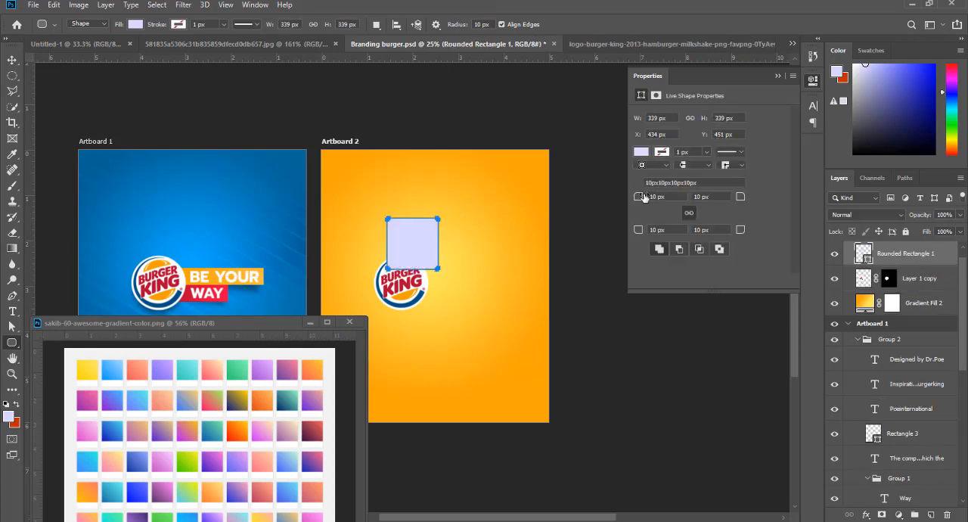
left_click_drag(645, 199, 671, 199)
left_click(12, 60)
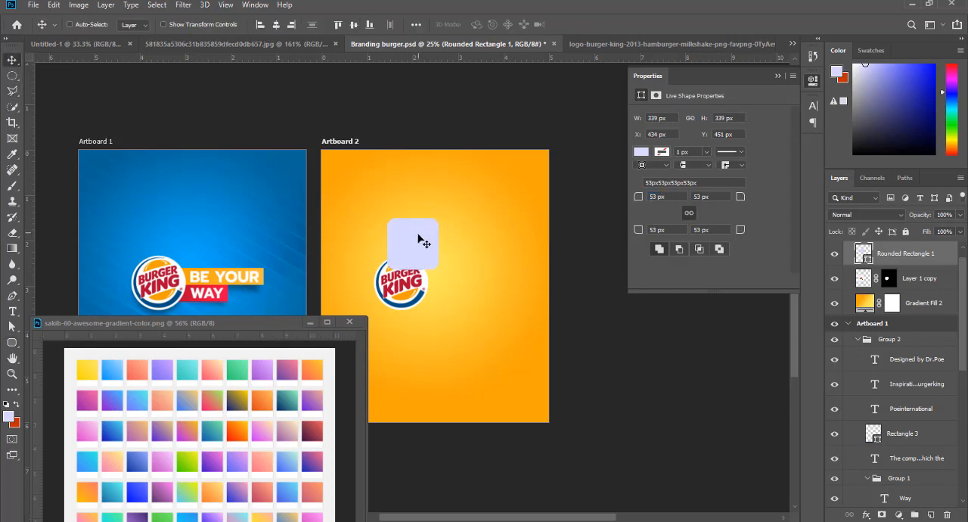
left_click_drag(422, 245, 463, 280)
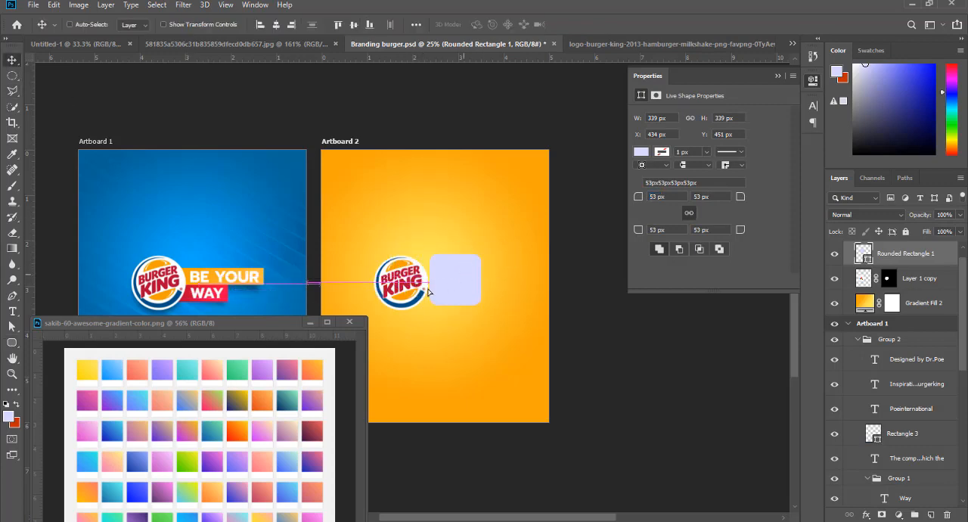
- Bring the logo copy in front of the rounded rectangle, scale it to 0.94 in, and center it on that shape
right_click(416, 285)
left_click(446, 299)
left_click_drag(387, 285, 455, 285)
key("ctrl+bracketright")
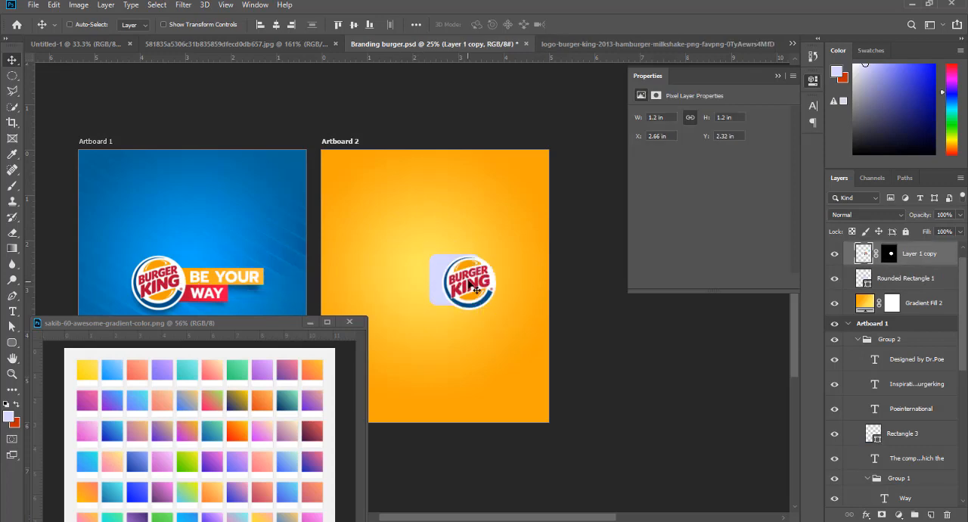
key("ctrl+t")
left_click_drag(504, 284, 461, 280)
key("Return")
- Fill the rounded rectangle with near-white fefefe, sampled from the logo's white area
scroll(473, 287, "up", 5)
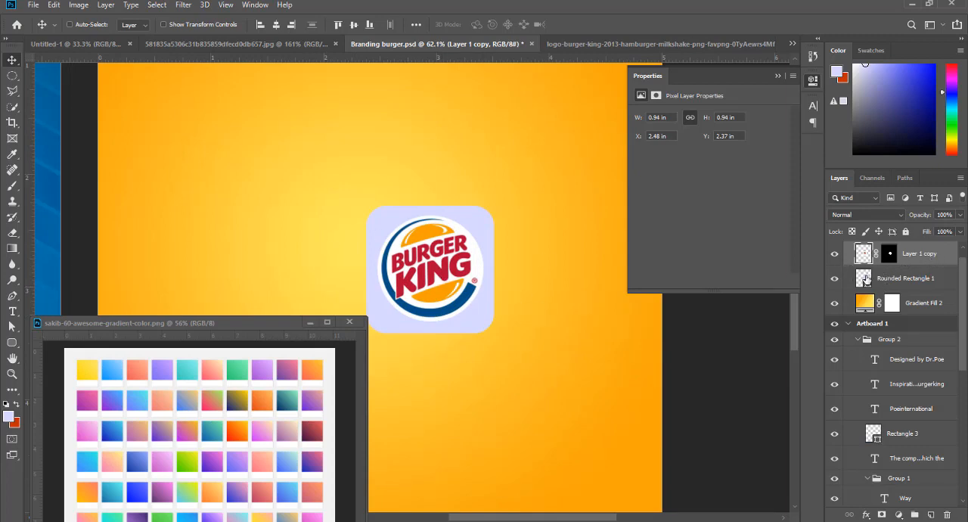
double_click(864, 279)
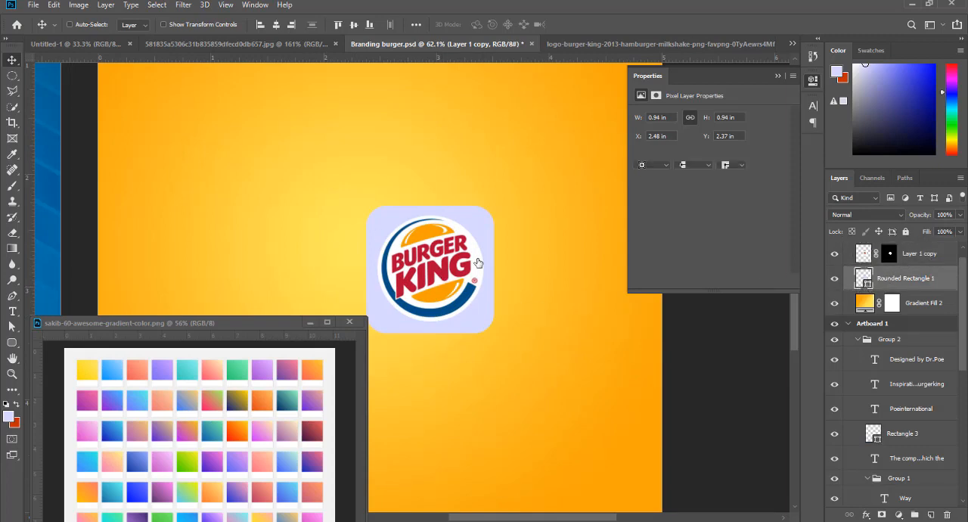
left_click(478, 248)
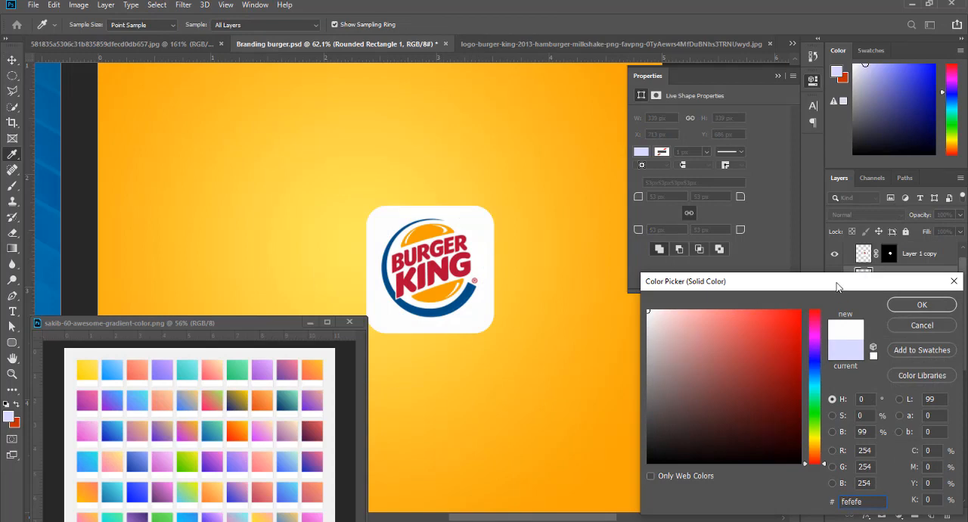
left_click(897, 305)
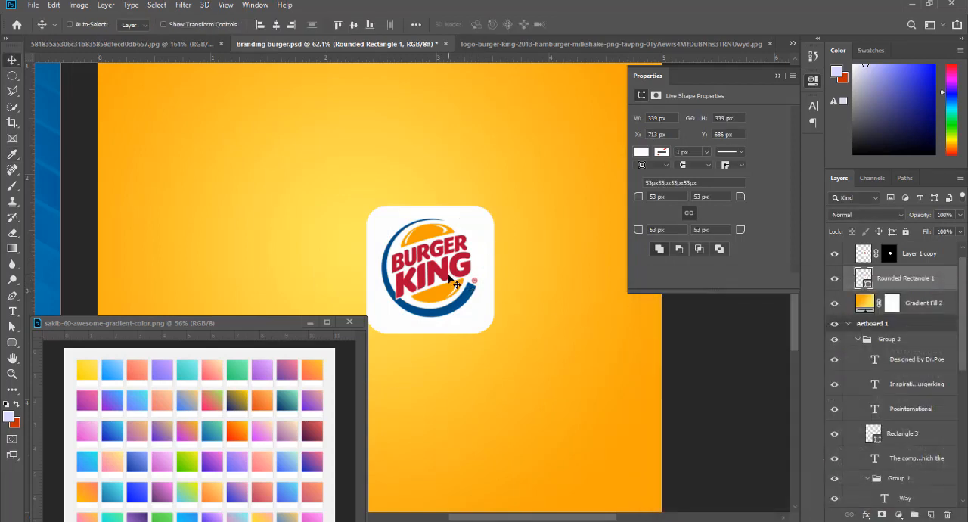
- Nudge the rounded rectangle up behind the logo to a Y position of 681 px
key("Down")
key("Down")
key("Up")
key("Up")
key("Up")
key("Up")
key("Up")
key("Up")
key("Up")
key("Up")
key("Up")
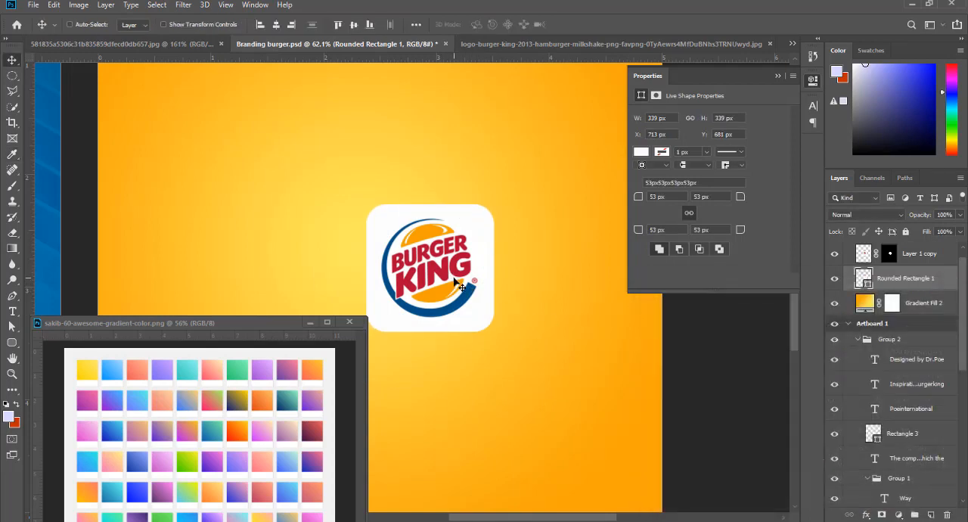
- Group the logo copy with its rounded rectangle and name the group "logo 2"
left_click(917, 259, "shift")
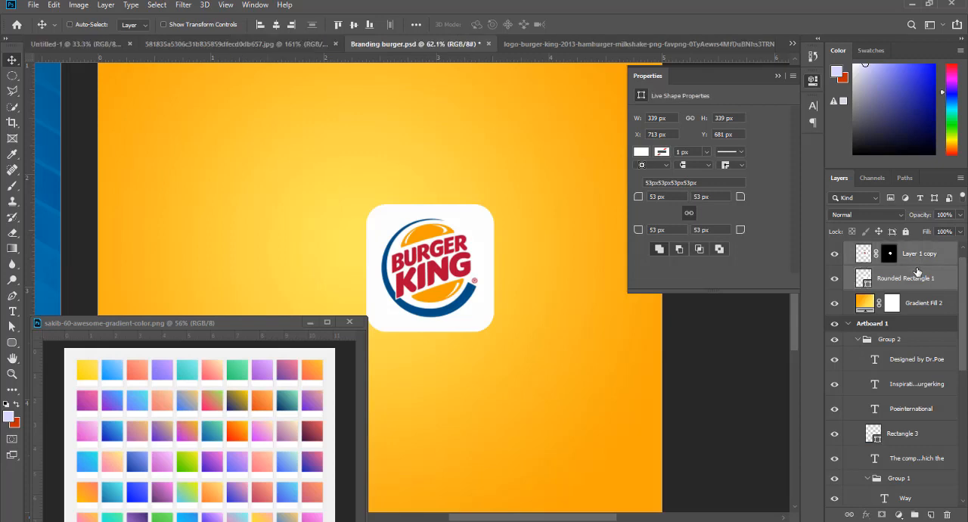
key("ctrl+g")
double_click(894, 251)
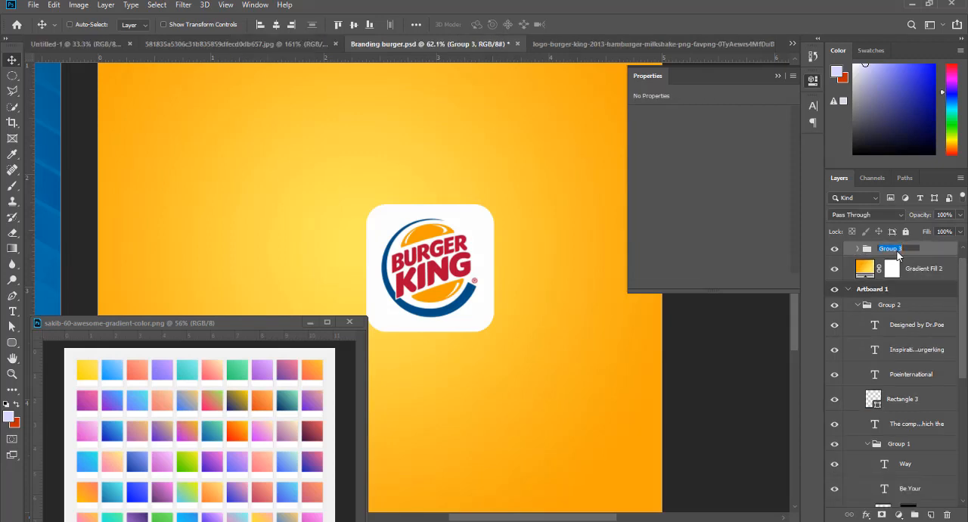
type("logo 2")
key("Return")
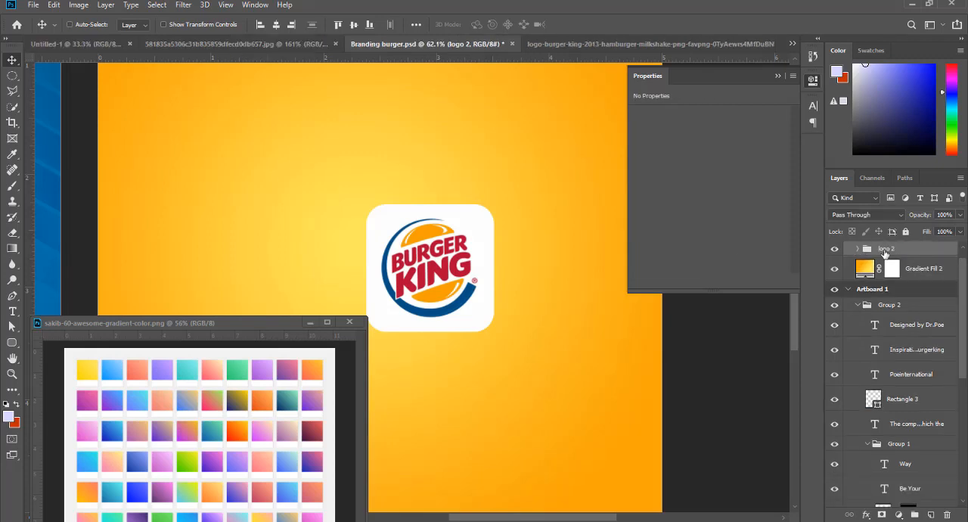
- Move the logo 2 group left on Artboard 2 and shift the gradient swatch sheet below it, clear of Artboard 1
scroll(889, 260, "down", 1)
scroll(520, 268, "down", 2)
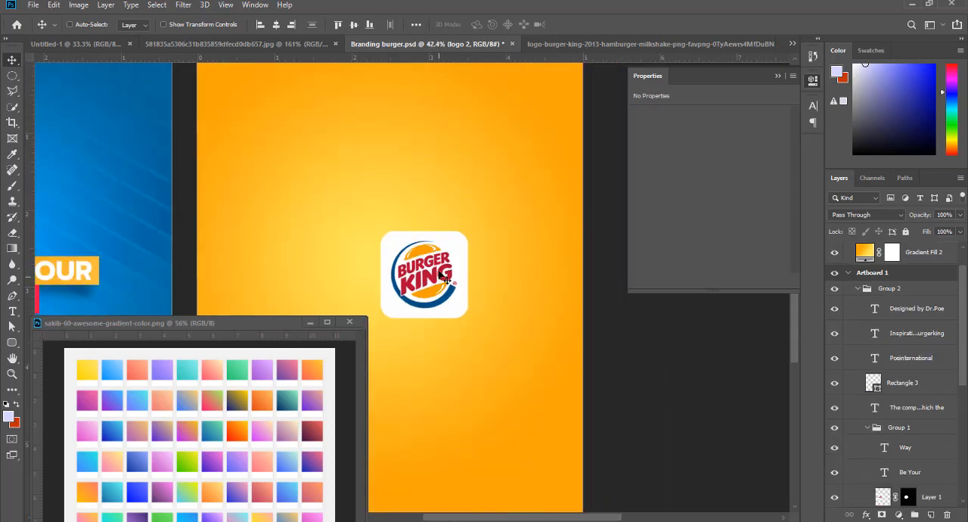
left_click_drag(437, 274, 340, 275)
left_click(242, 326)
left_click_drag(242, 326, 439, 362)
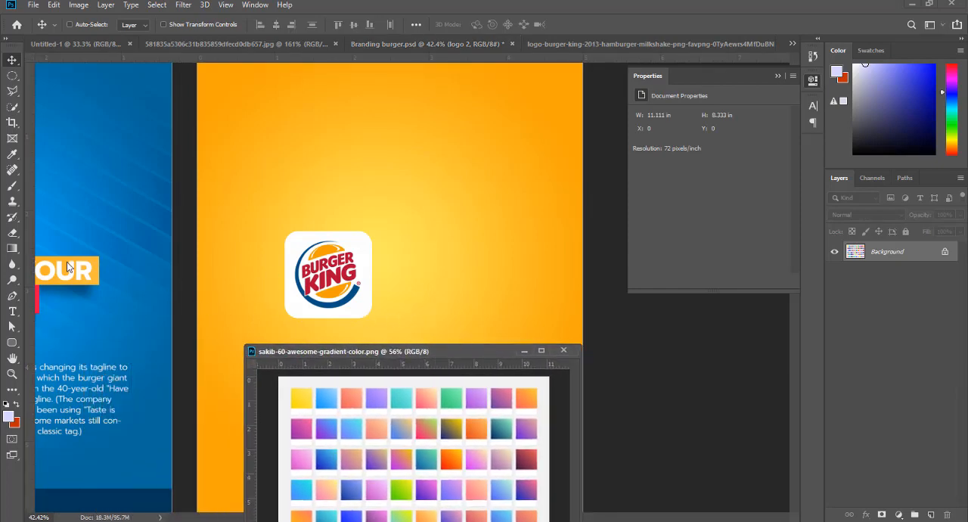
- Copy the "Be Your" text from Artboard 1 to Artboard 2, beside the white logo tile
left_click(105, 277)
right_click(88, 280)
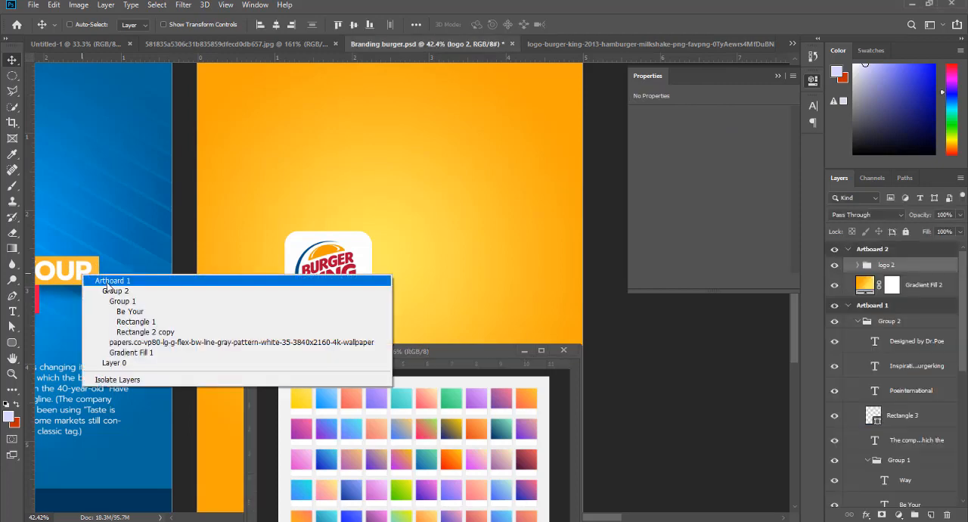
left_click(121, 307)
left_click_drag(108, 276, 477, 267)
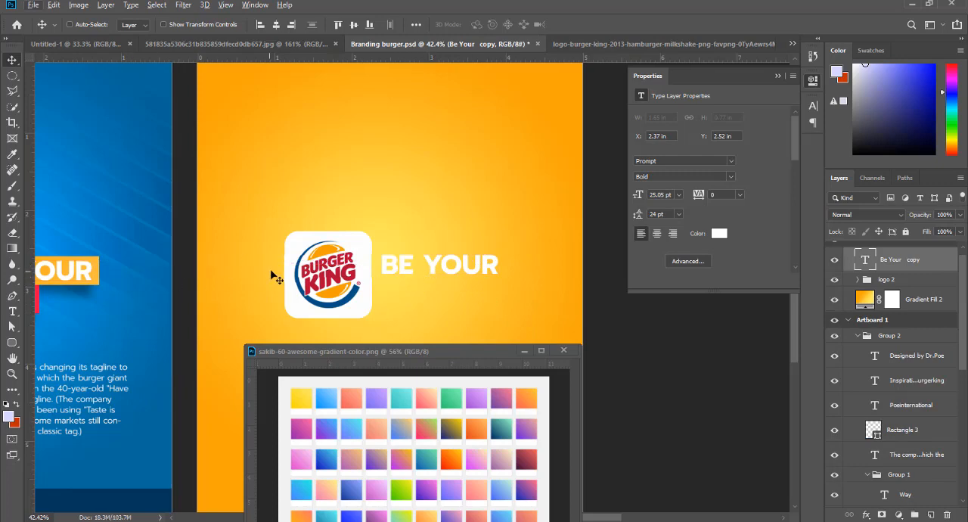
- Copy the "Way" text from Artboard 1 and place it directly under "BE YOUR" on Artboard 2
scroll(270, 274, "down", 1)
right_click(63, 303)
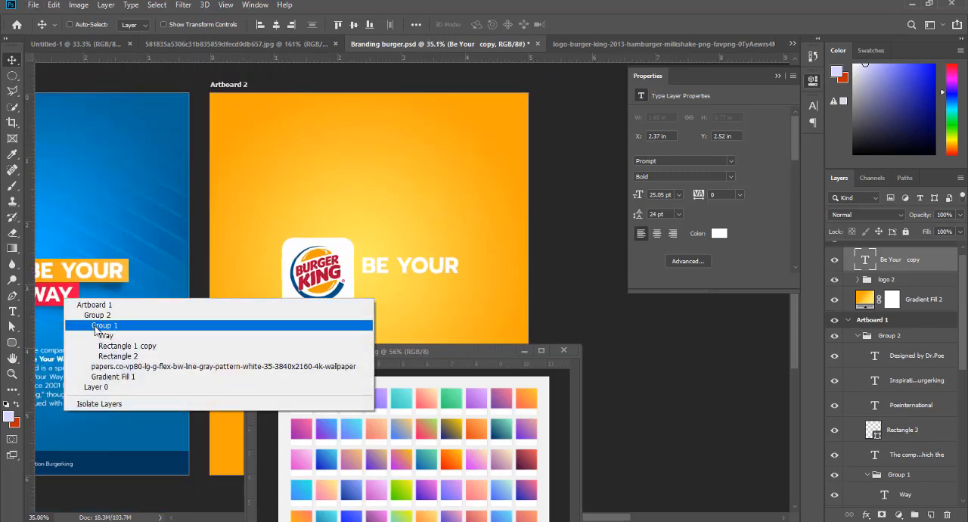
left_click(72, 329)
left_click_drag(90, 296, 382, 291)
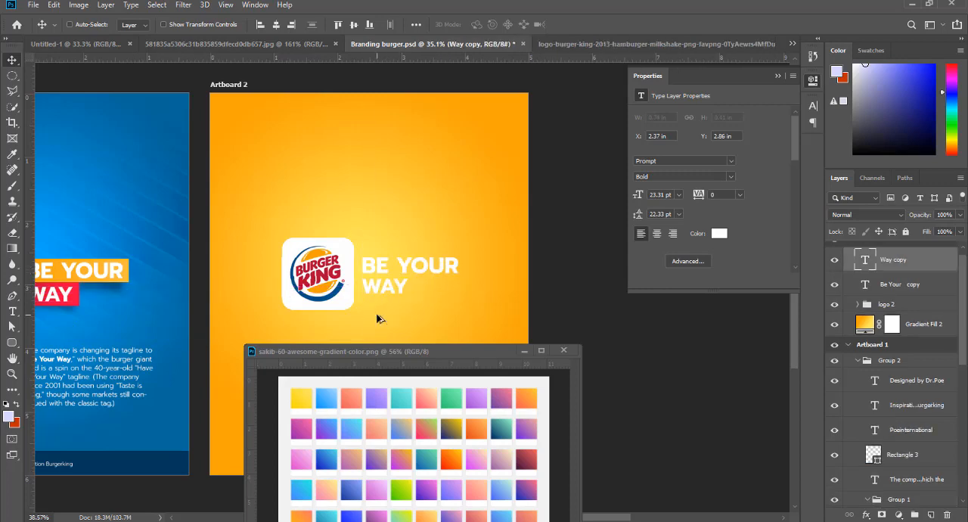
- Scale both copied tagline texts together to about 124% and shift them slightly left to an X position of 2.33 in
scroll(382, 303, "up", 2)
right_click(424, 241)
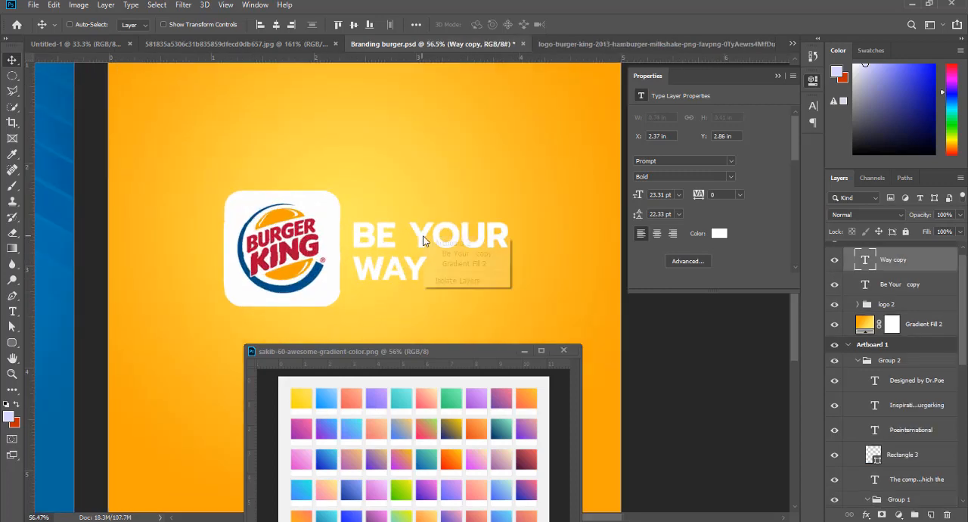
left_click(440, 254)
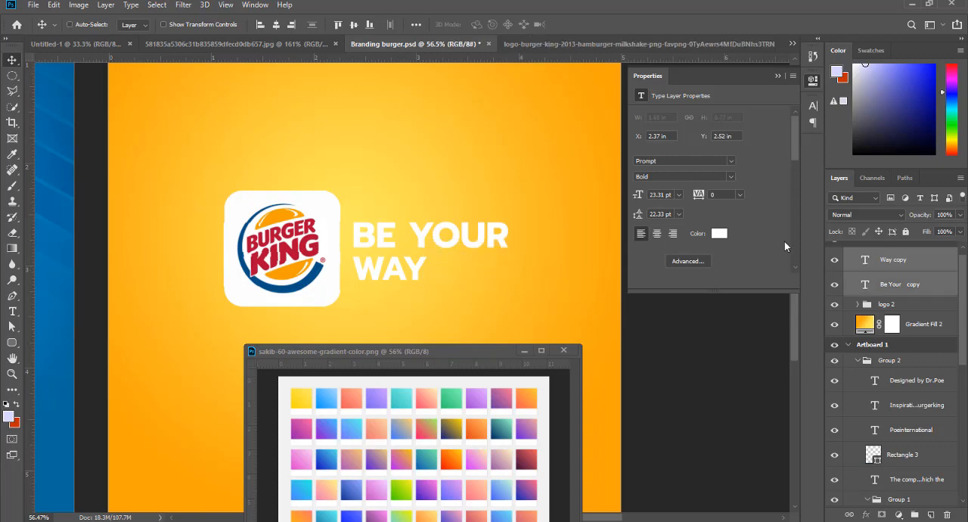
key("ctrl+t")
left_click_drag(509, 250, 548, 253)
key("Return")
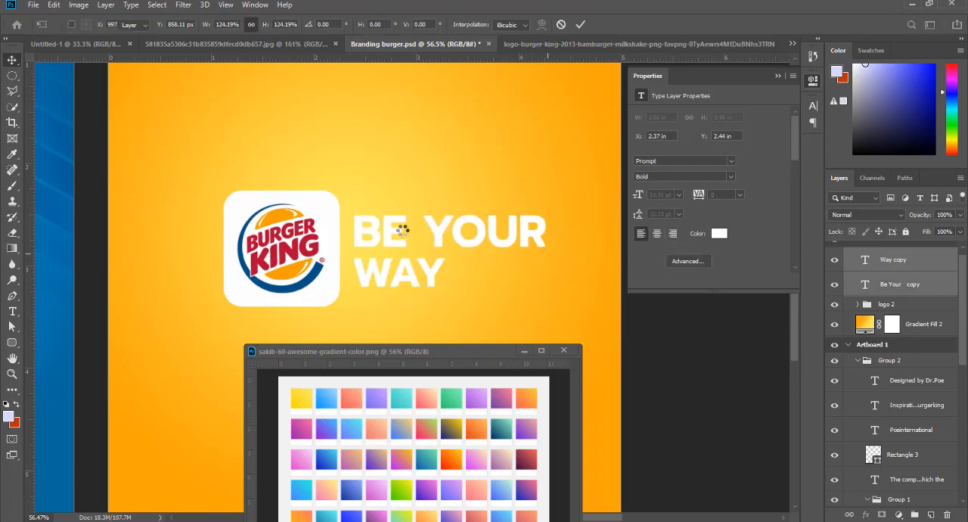
left_click_drag(407, 237, 396, 235)
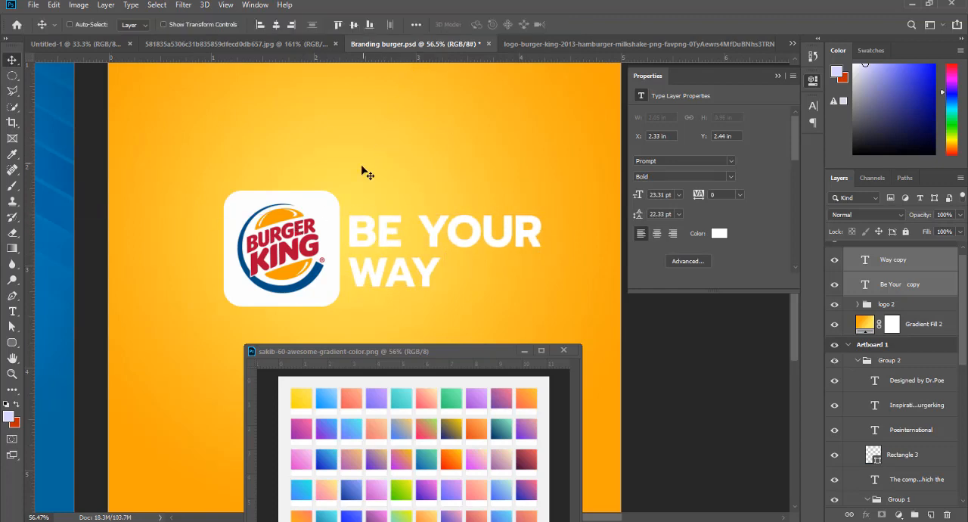
- Add horizontal guides along the top edge of "BE YOUR" and the bottom edge of "WAY" on Artboard 2
left_click_drag(364, 57, 366, 214)
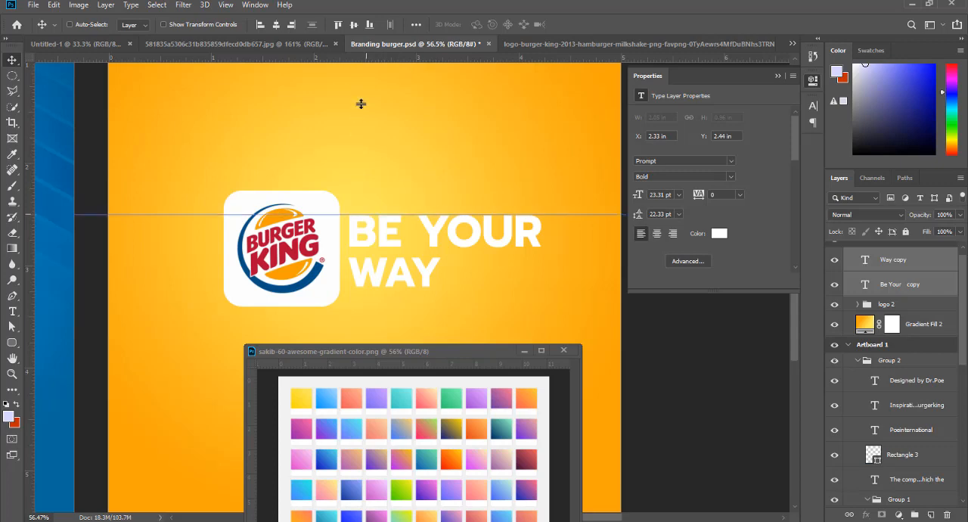
left_click_drag(363, 58, 371, 286)
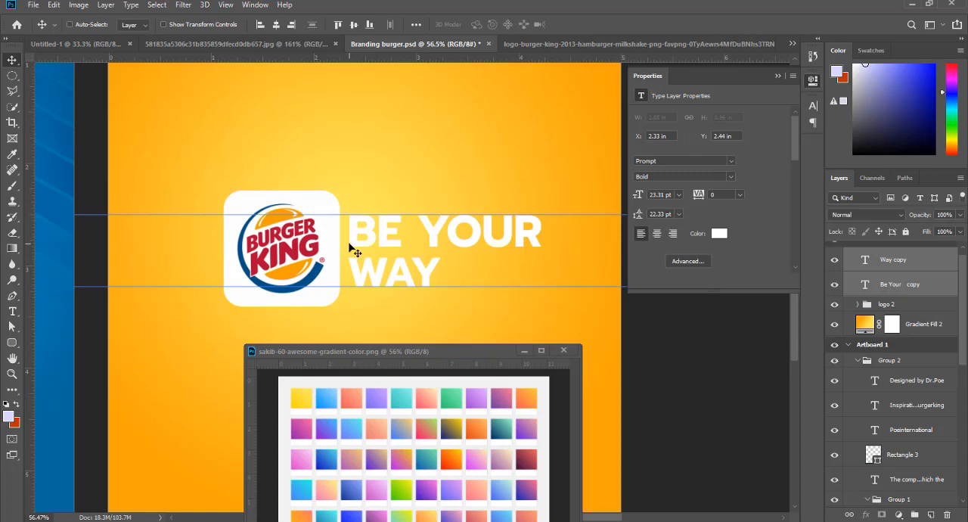
- Examine how the tagline lines up with the logo tile and guides, comparing it with the Artboard 1 layout
scroll(394, 234, "down", 2)
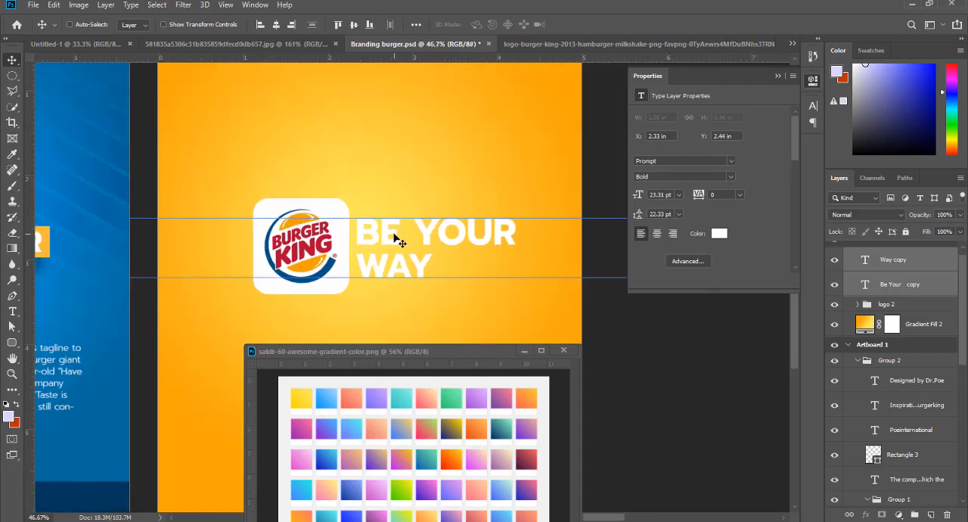
scroll(394, 230, "up", 2)
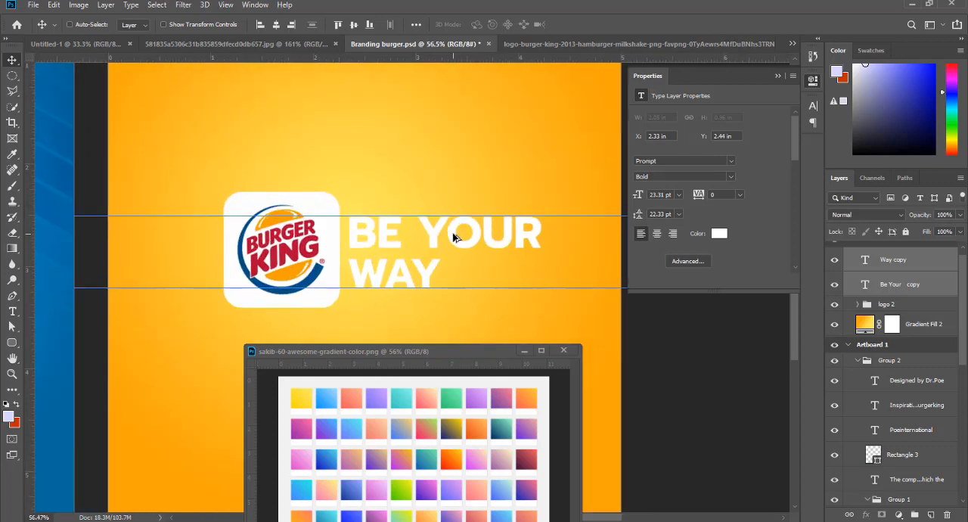
scroll(432, 234, "down", 2)
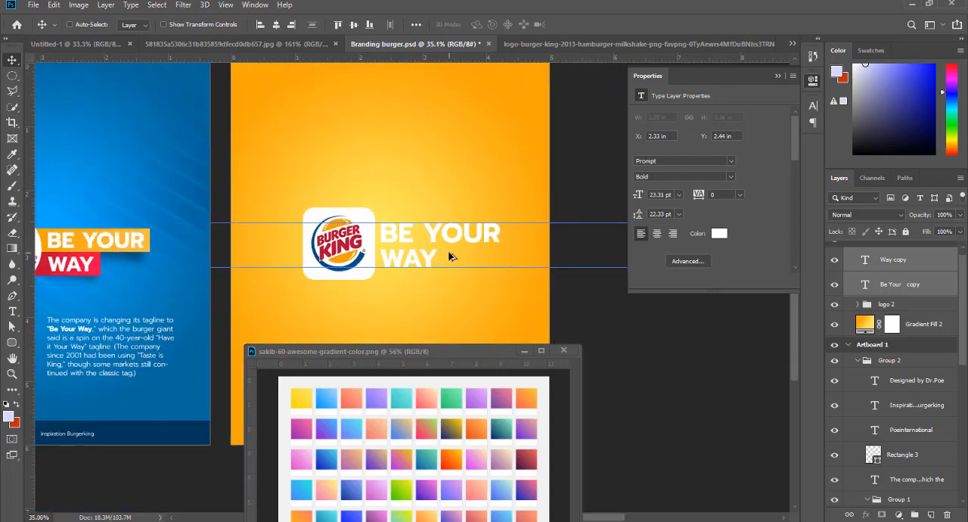
scroll(449, 255, "up", 2)
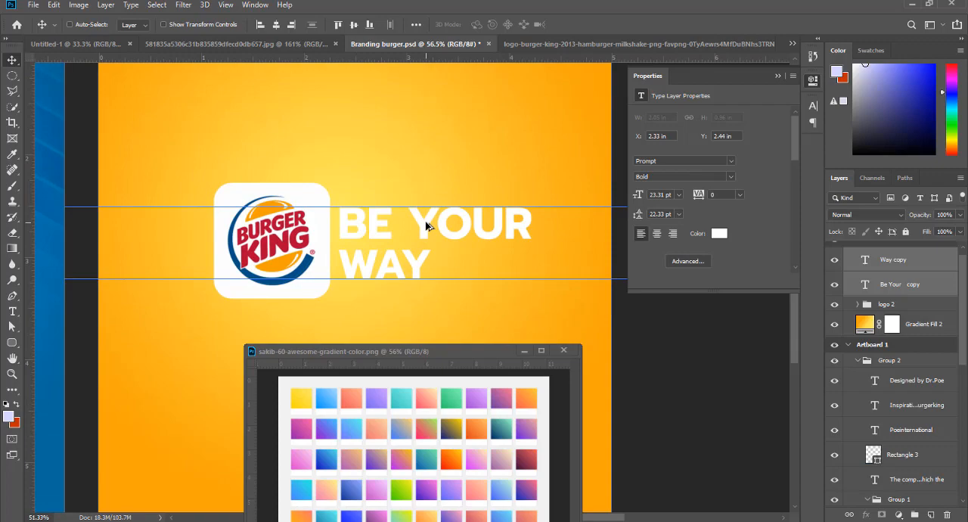
scroll(426, 226, "down", 4)
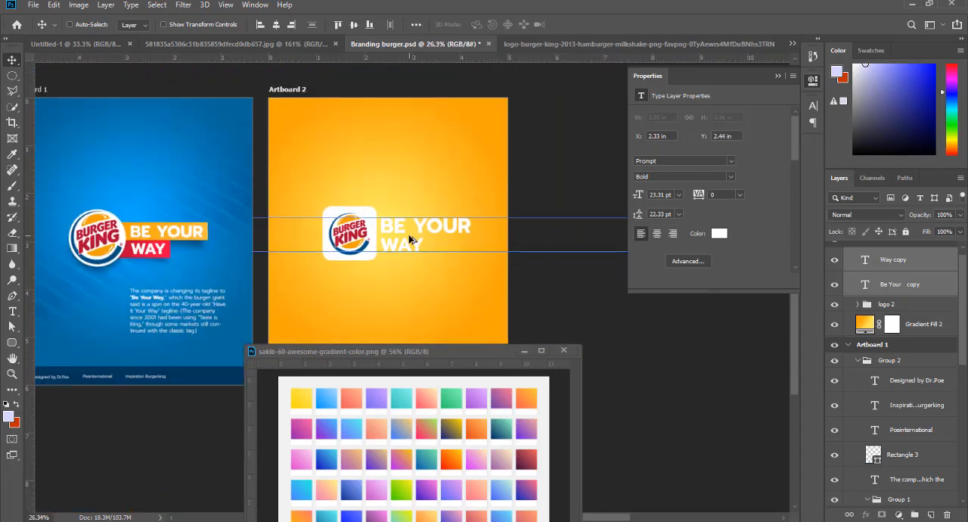
scroll(409, 239, "up", 2)
scroll(372, 250, "up", 2)
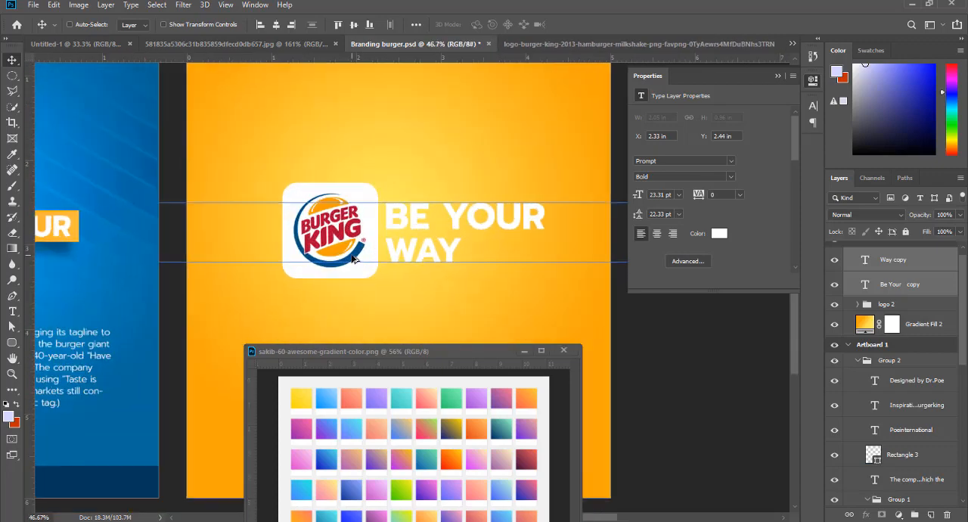
scroll(360, 260, "down", 3)
scroll(484, 248, "up", 1)
scroll(484, 240, "down", 2)
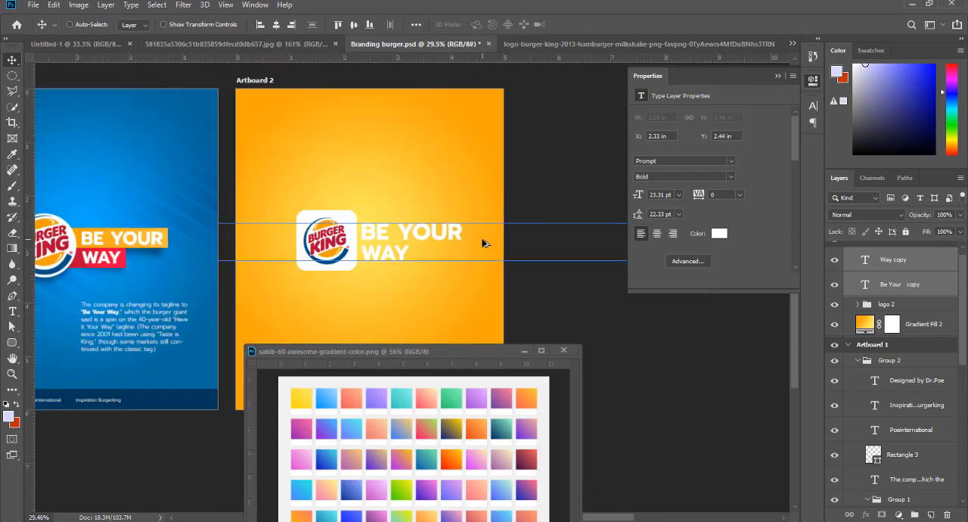
scroll(493, 235, "up", 2)
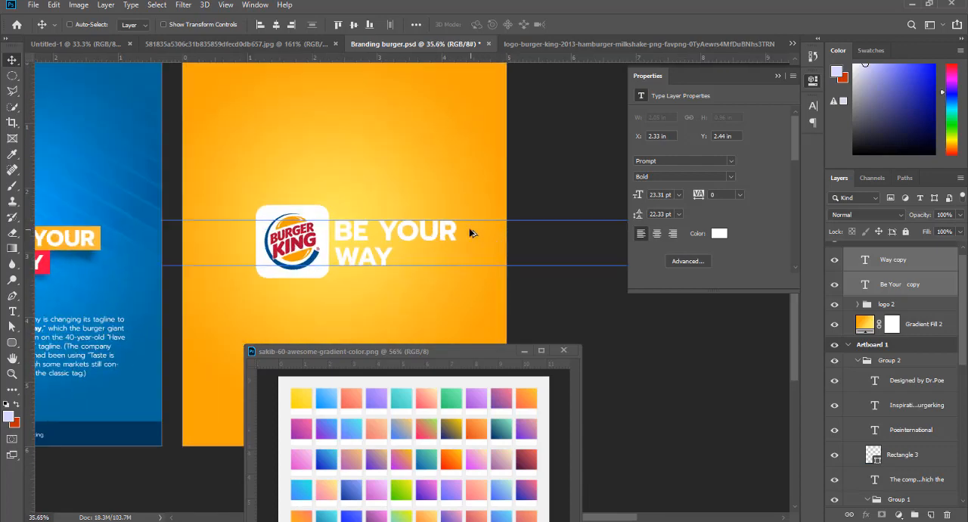
scroll(405, 242, "down", 2)
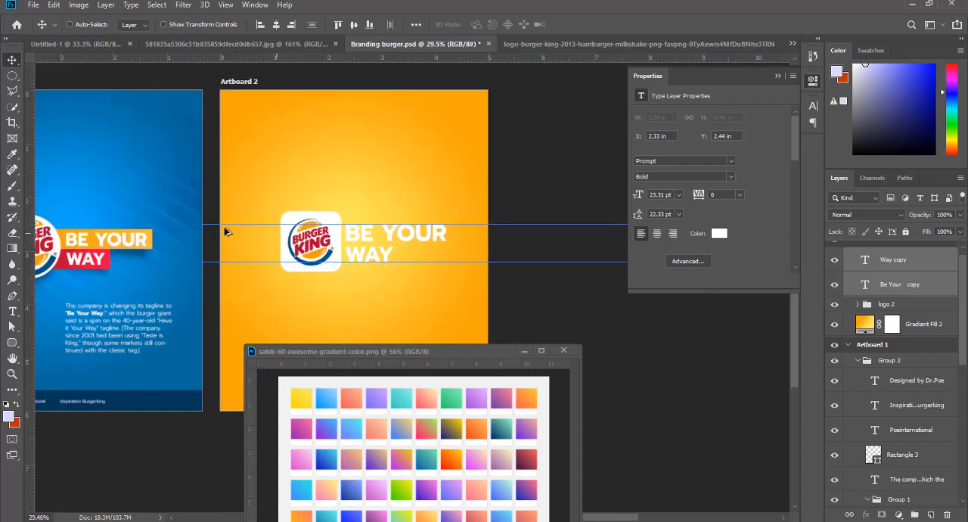
- Copy the orange Rectangle 1 from Artboard 1 to "BE YOUR" on Artboard 2, stacked beneath the texts and the logo 2 group
right_click(150, 236)
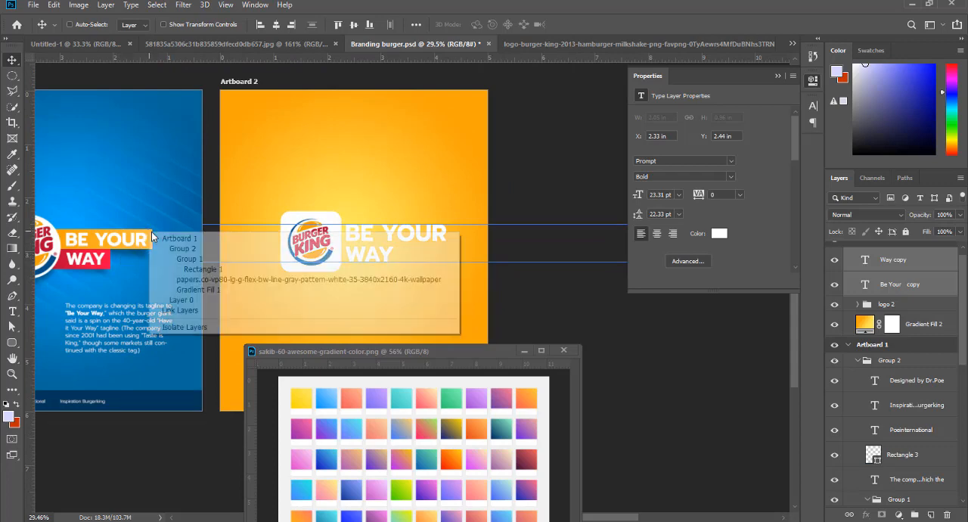
left_click(187, 270)
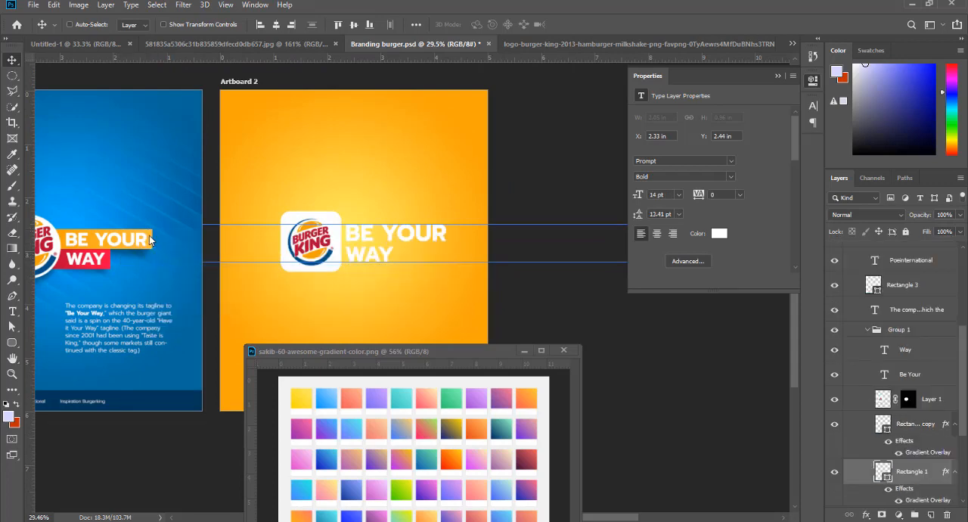
left_click_drag(149, 235, 440, 230)
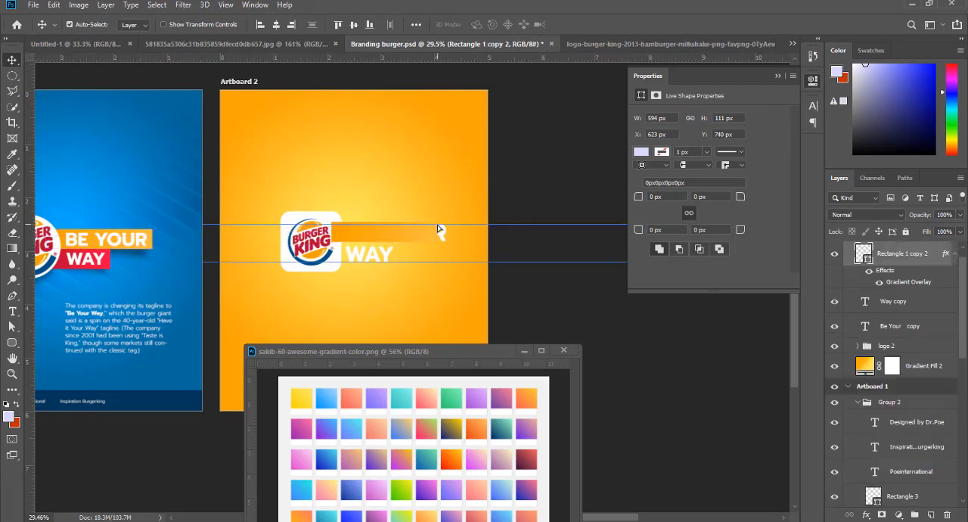
key("ctrl+bracketleft")
key("ctrl+bracketleft")
key("ctrl+bracketleft")
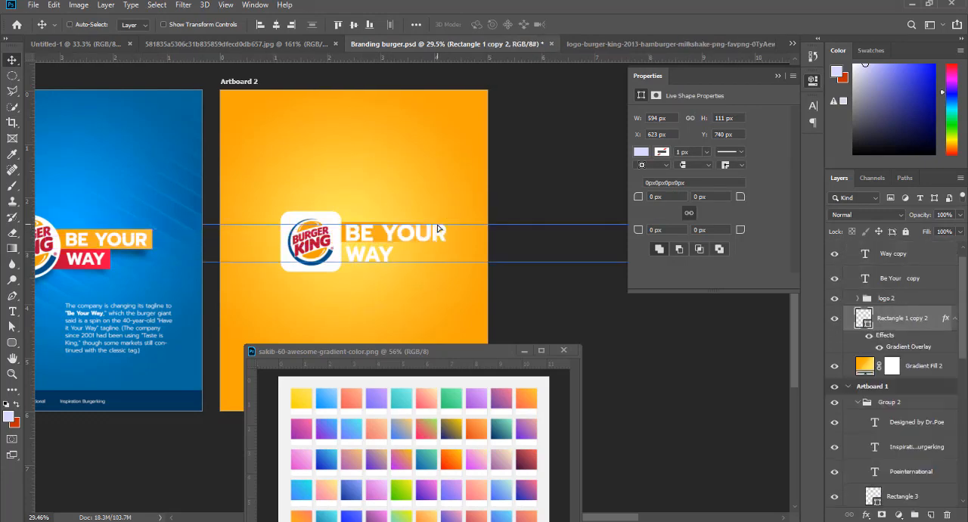
- Enlarge the copied rectangle to 675 by 132 px so it frames the "BE YOUR" text
scroll(439, 228, "up", 3)
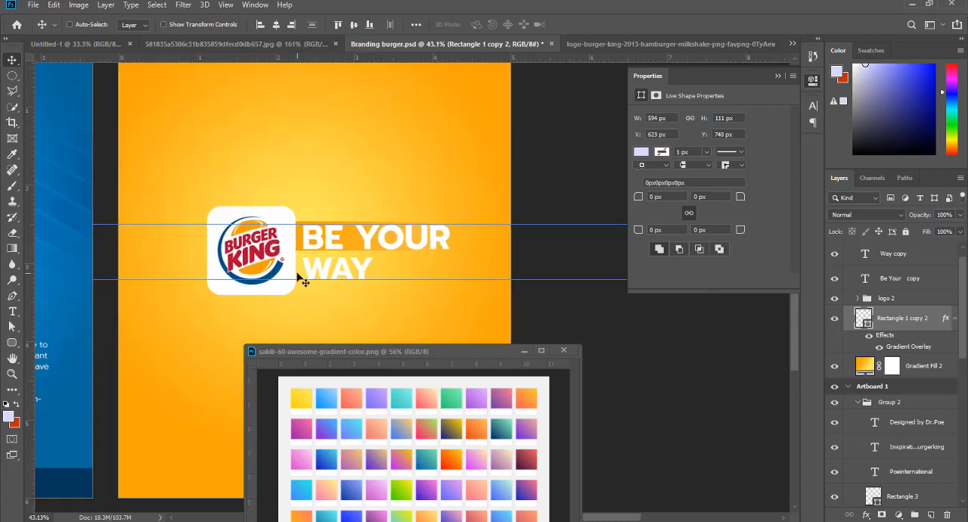
key("ctrl+t")
left_click_drag(451, 237, 473, 237)
left_click_drag(371, 251, 371, 256)
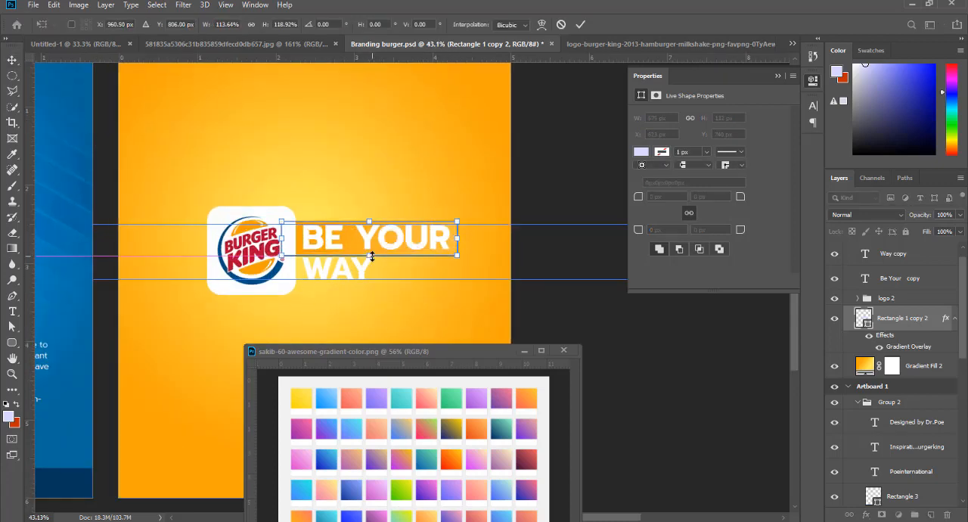
key("Return")
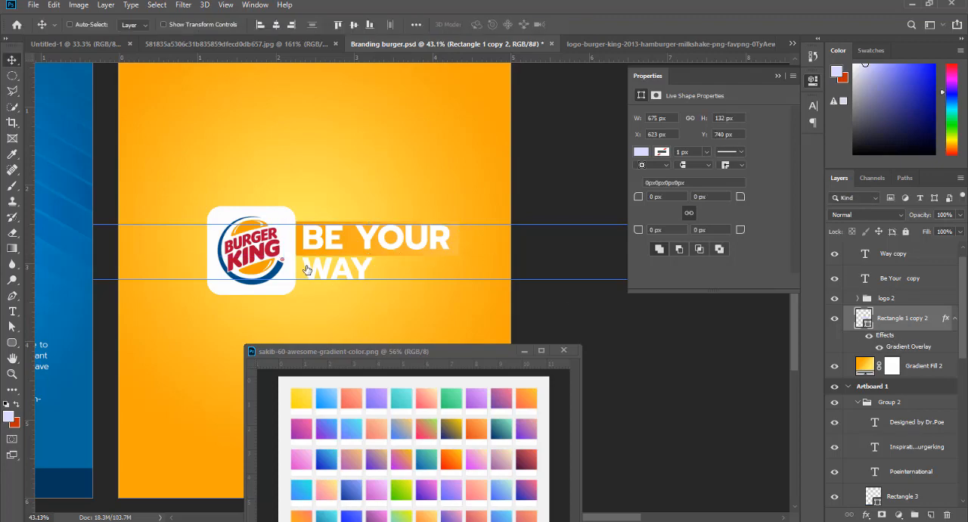
- Set the starting stop of the copied rectangle's gradient overlay to dark blue 024f81, matching the logo's blue ring
double_click(909, 347)
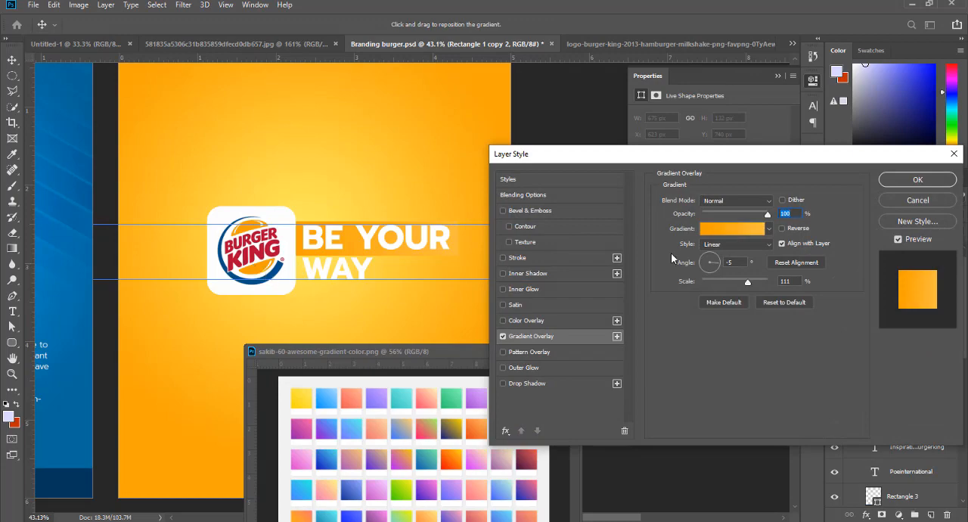
left_click(719, 234)
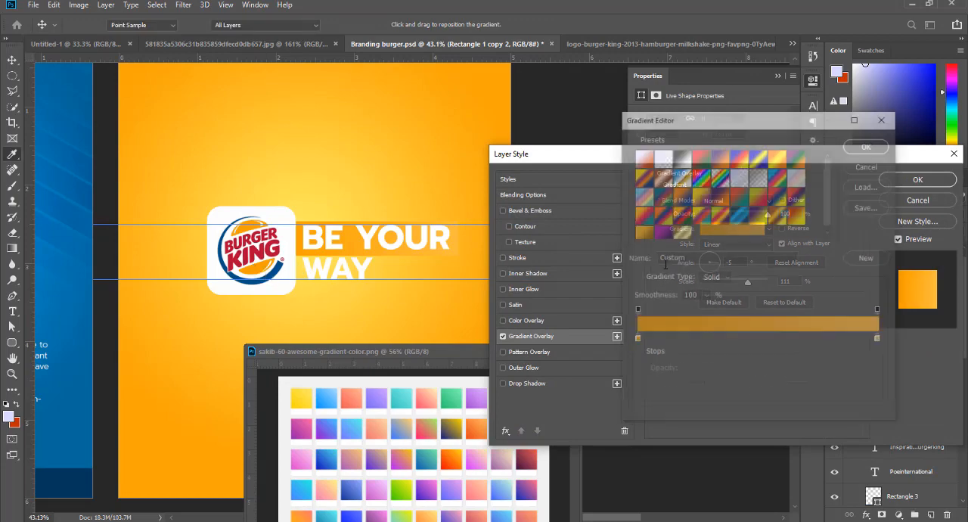
left_click(636, 340)
left_click(689, 391)
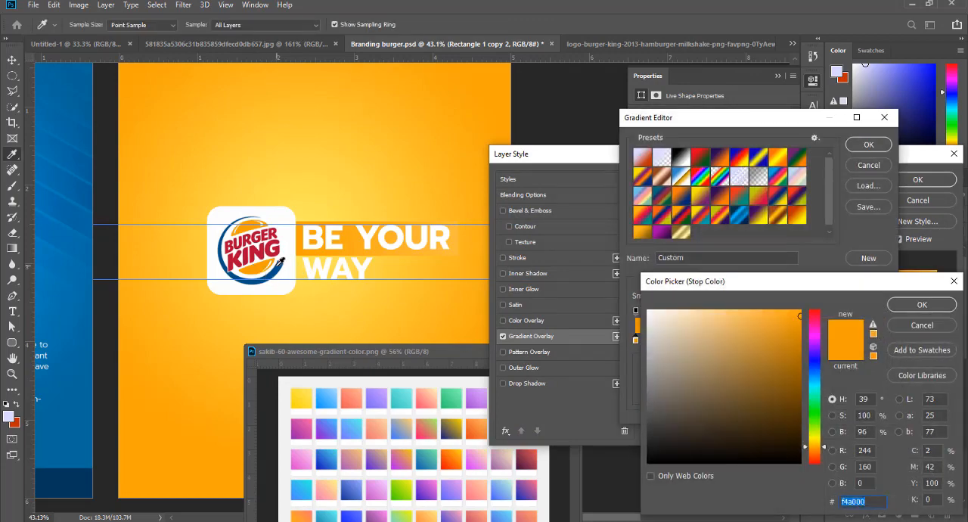
key("ctrl+v")
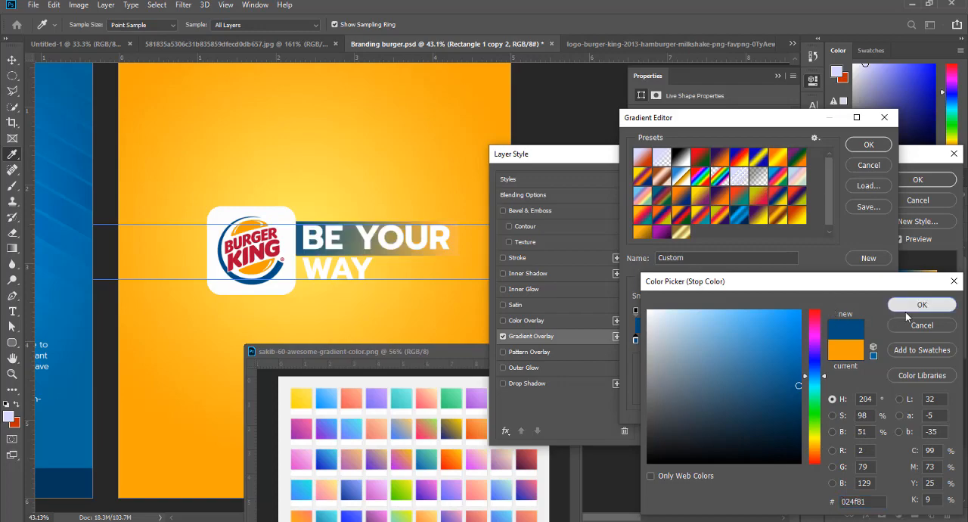
left_click(907, 305)
- Set the gradient's end stop to bright blue 029aff, starting from the logo's blue, and accept the edited gradient
left_click(880, 340)
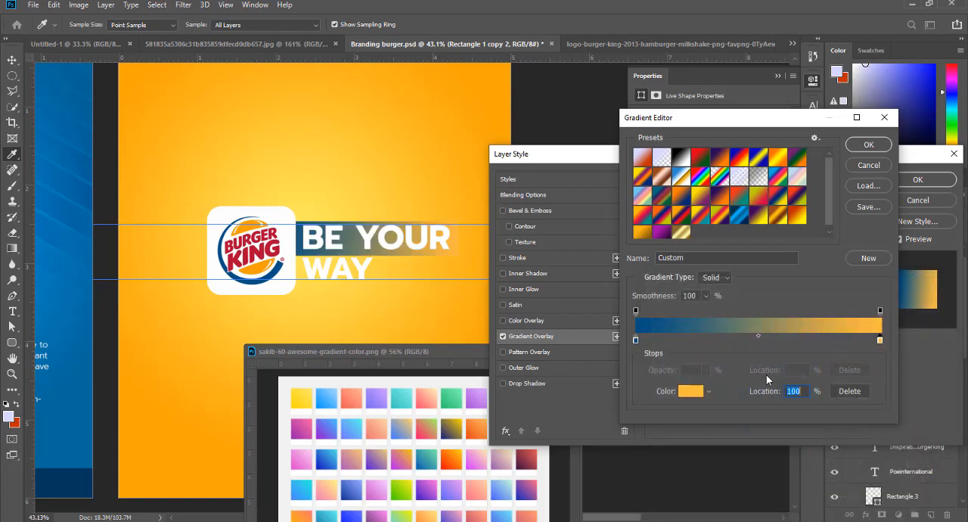
left_click(689, 391)
left_click(288, 259)
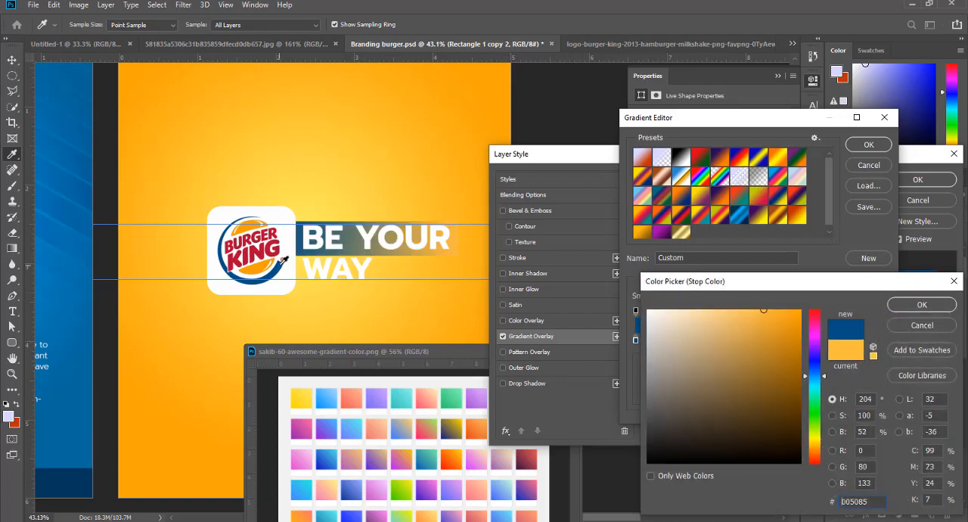
left_click_drag(798, 364, 800, 309)
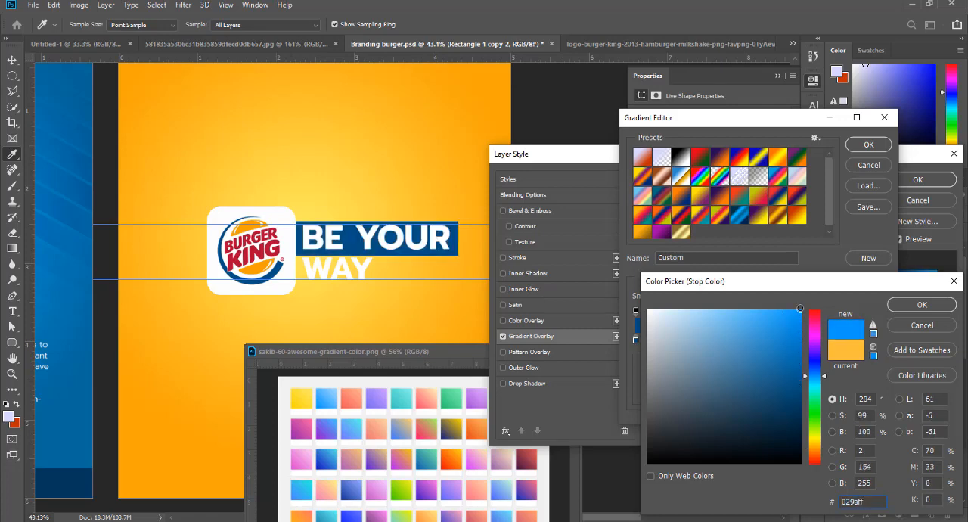
left_click(921, 304)
left_click(869, 145)
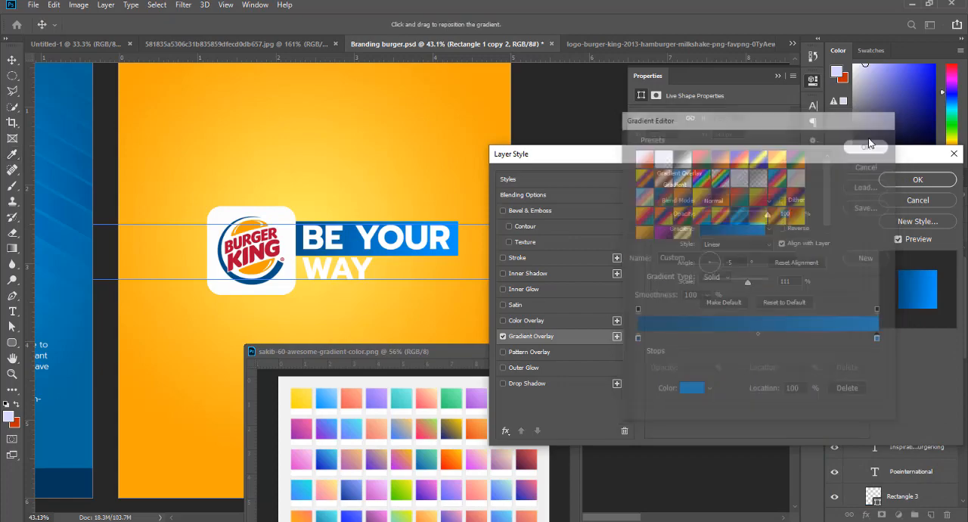
- Save the blue gradient as a new preset and apply the gradient overlay to the "BE YOUR" bar
left_click(750, 231)
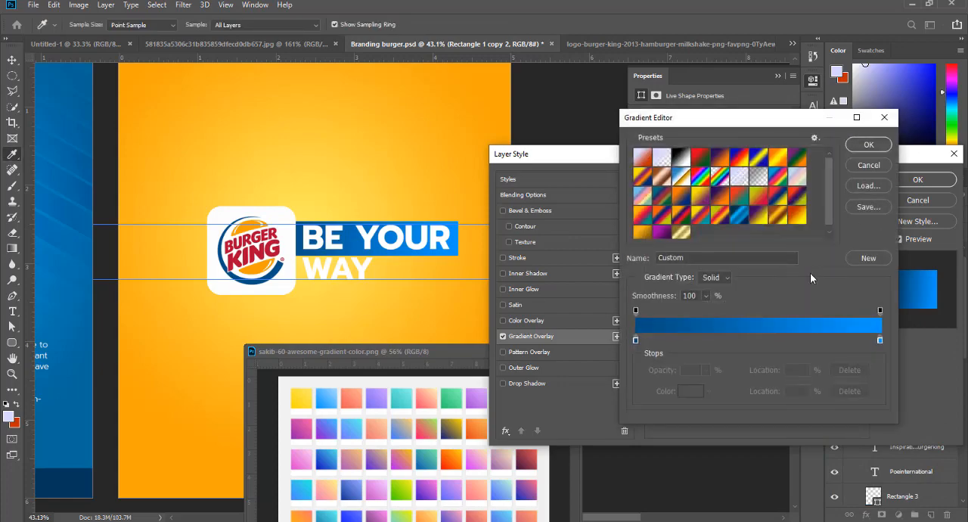
left_click(862, 258)
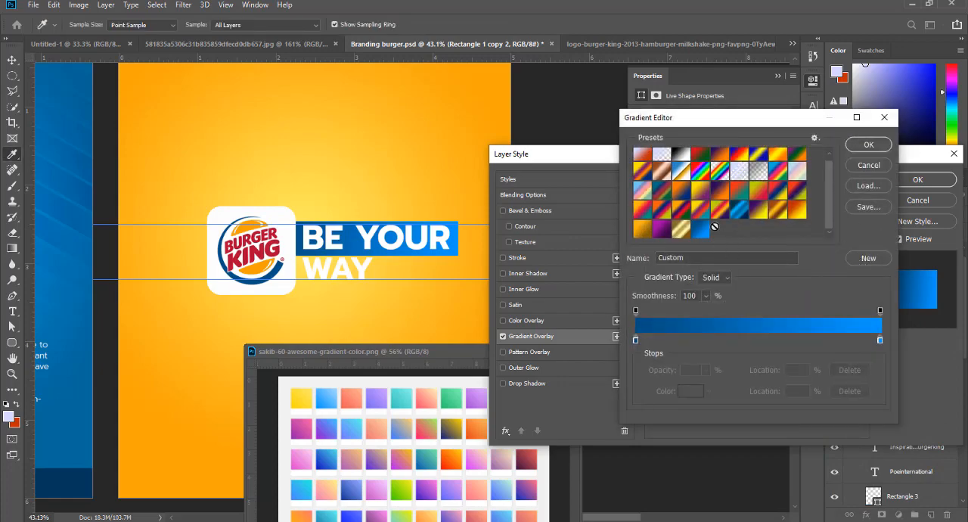
left_click(868, 145)
left_click(918, 180)
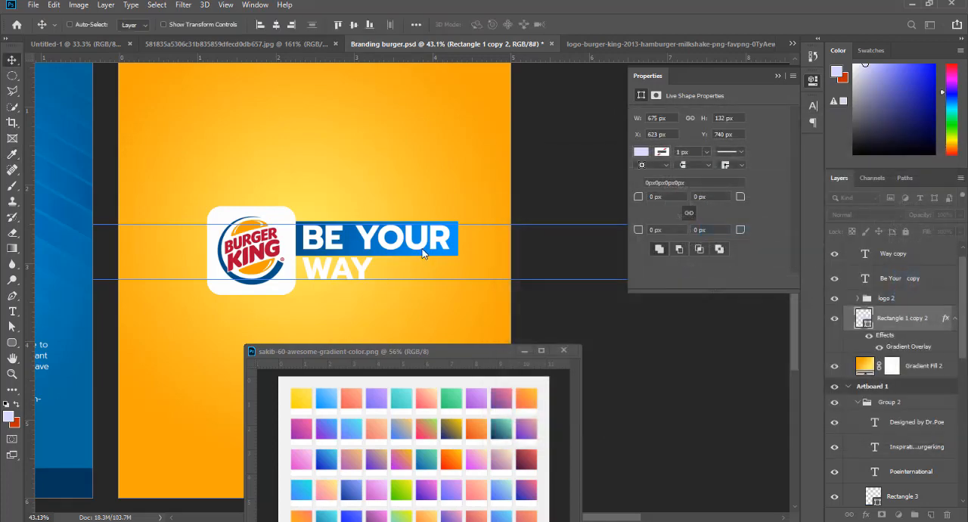
- Nudge the "BE YOUR" text on Artboard 2 to X 2.34 in, Y 2.46 in so it sits inside the blue bar
right_click(421, 233)
left_click(433, 240)
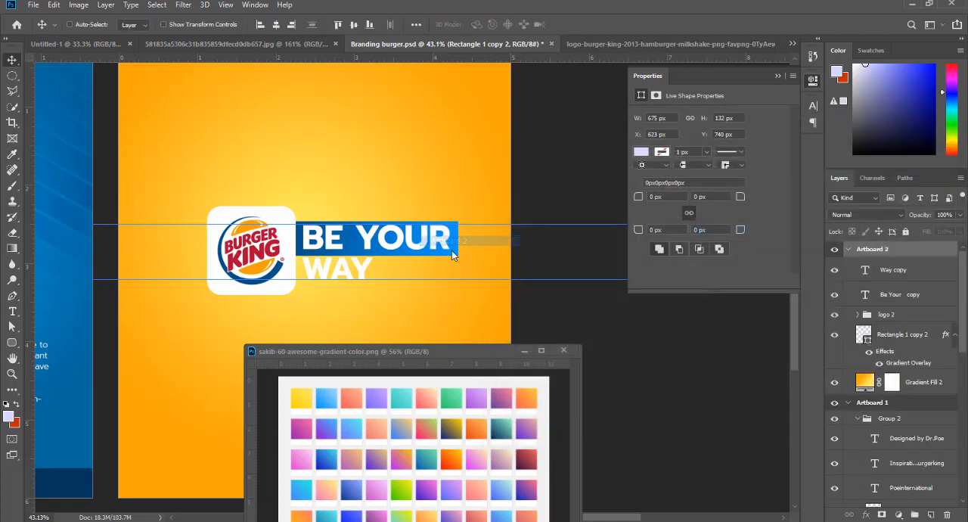
key("ctrl+0")
right_click(509, 289)
left_click(531, 278)
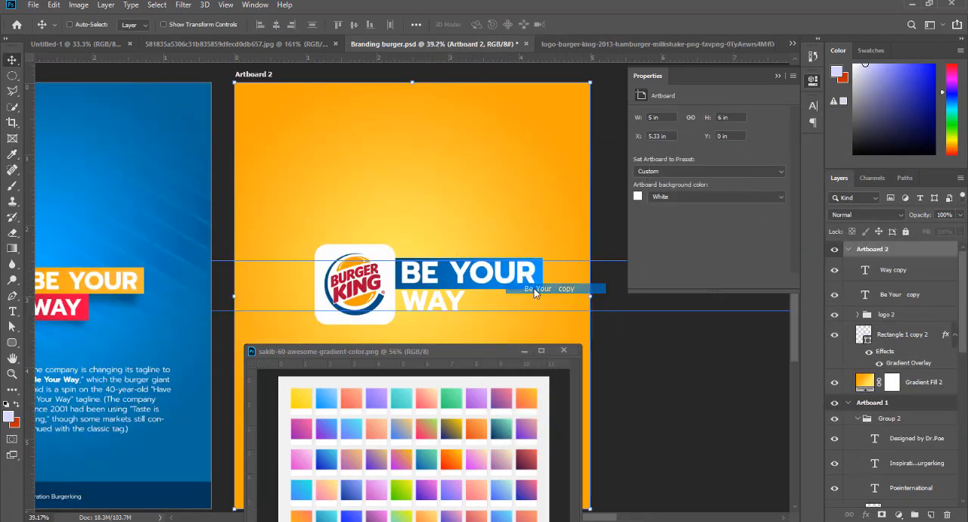
key("Right")
key("Right")
key("Right")
key("Right")
key("Right")
key("Right")
key("Right")
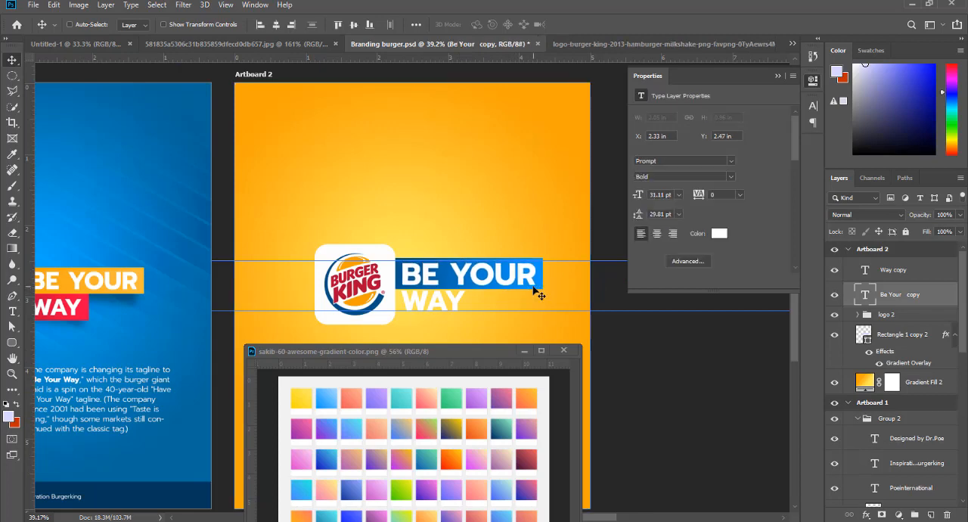
key("Left")
key("Left")
key("Left")
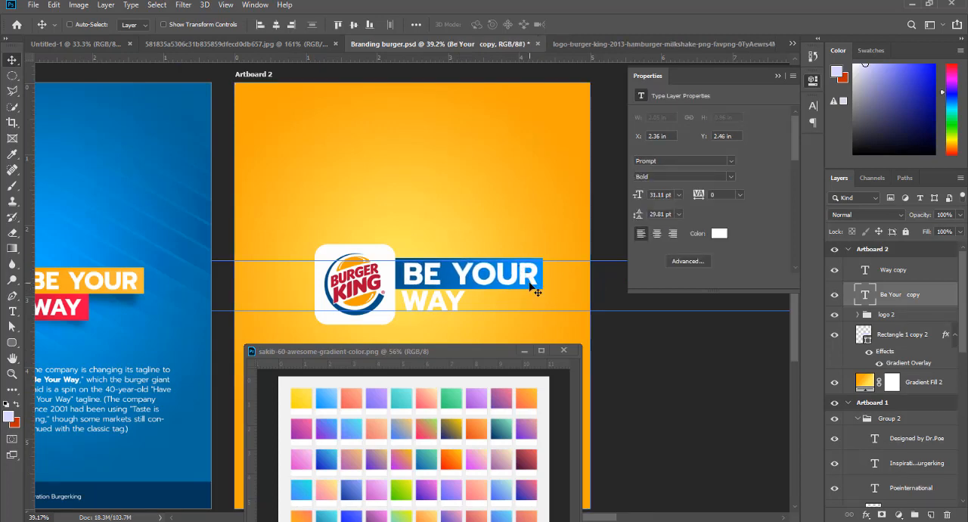
scroll(436, 247, "down", 1)
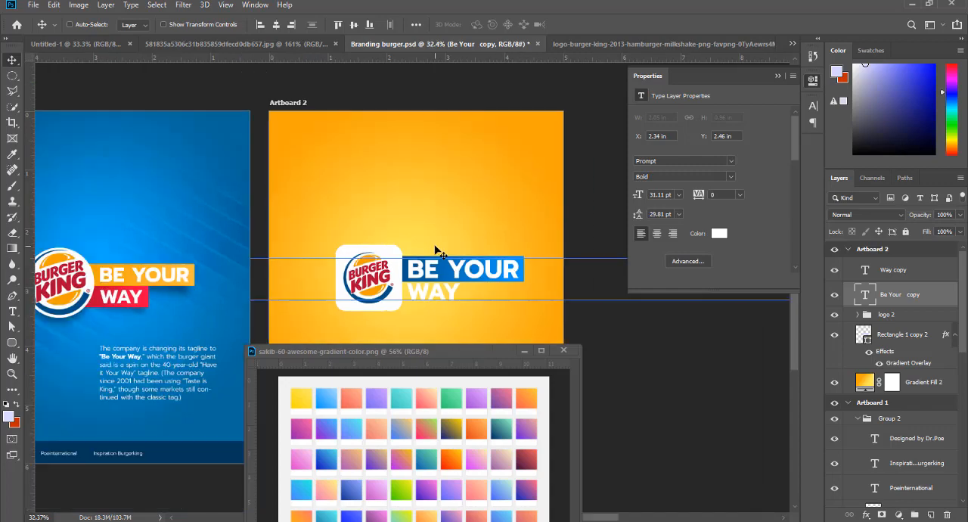
scroll(519, 328, "up", 1)
right_click(509, 261)
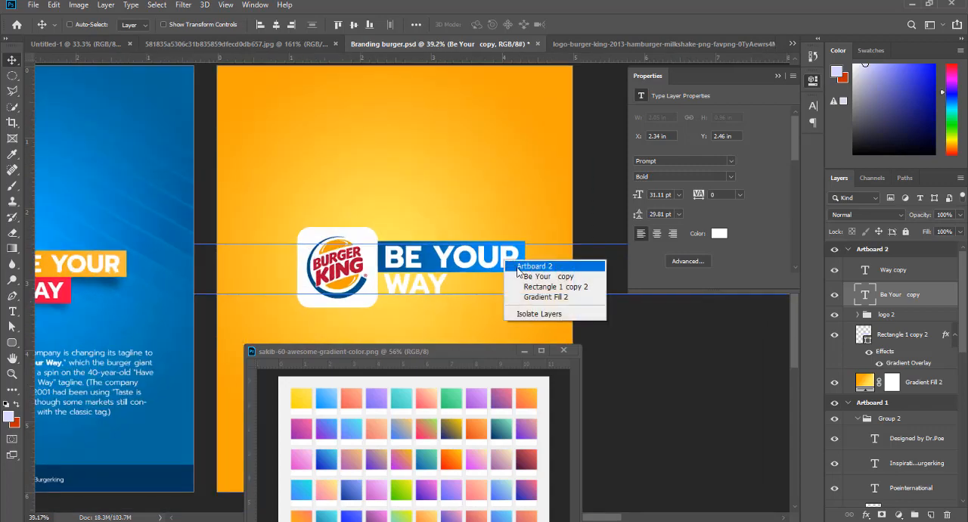
left_click(518, 269)
key("ctrl+t")
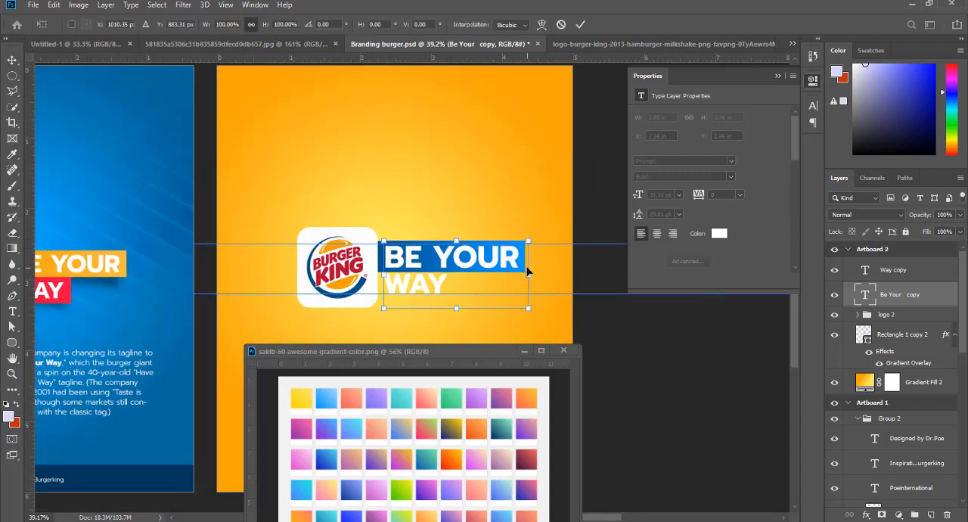
key("Escape")
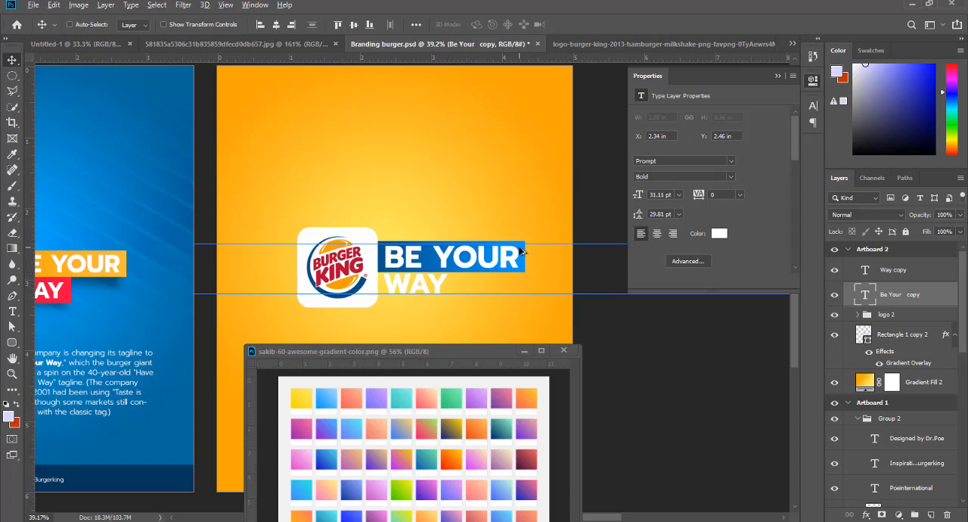
left_click_drag(520, 251, 456, 291)
key("ctrl+z")
- Place a 367 by 132 px copy of the blue bar behind "WAY" at X 623, Y 856 px, stacked beneath the original bar
right_click(526, 258)
left_click(560, 264)
key("ctrl+t")
key("Return")
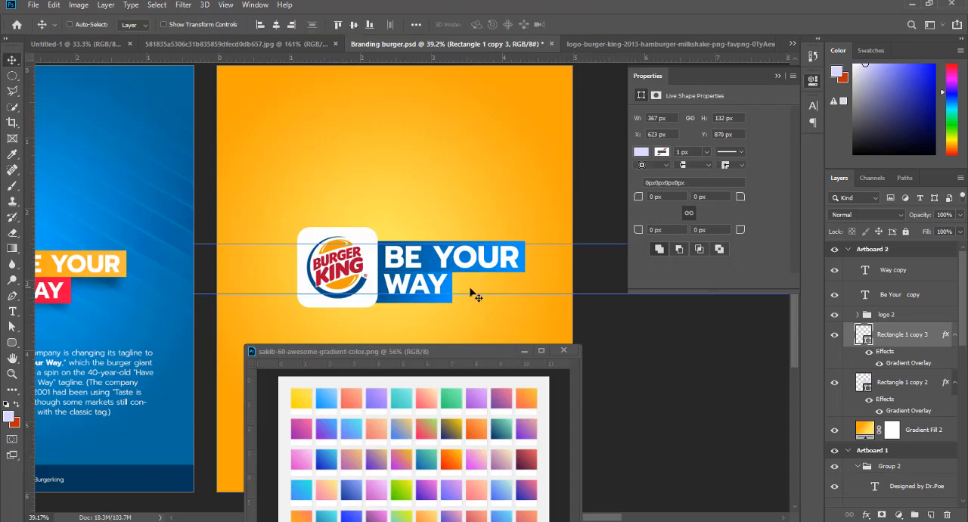
left_click_drag(442, 297, 443, 295)
key("ctrl+bracketleft")
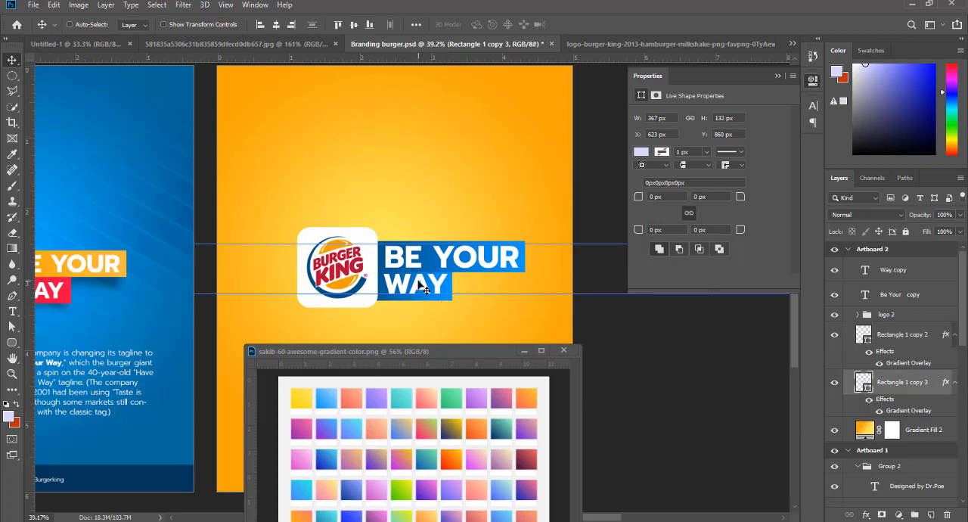
- Nudge the "WAY" text on Artboard 2 down to Y 2.89 in inside its blue bar
right_click(423, 288)
left_click(431, 296)
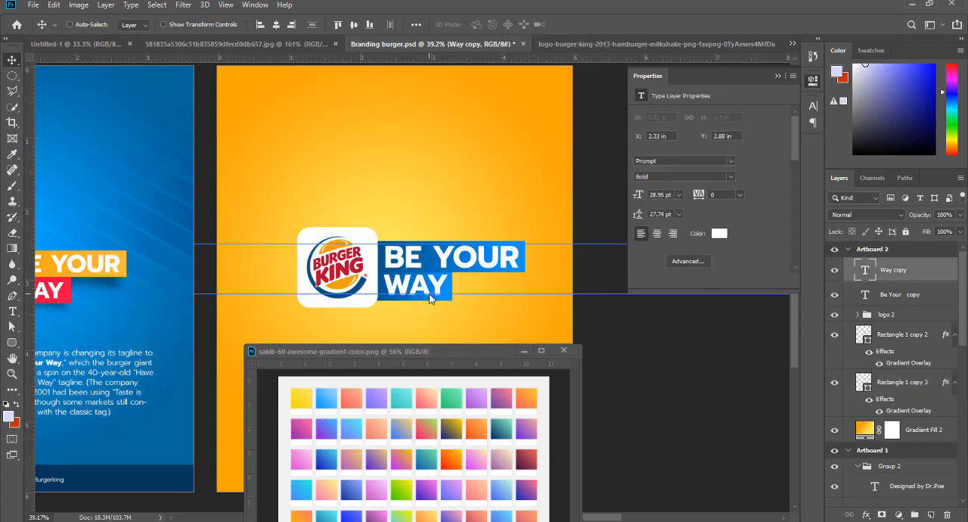
key("Down")
scroll(472, 292, "down", 2)
scroll(426, 310, "down", 1)
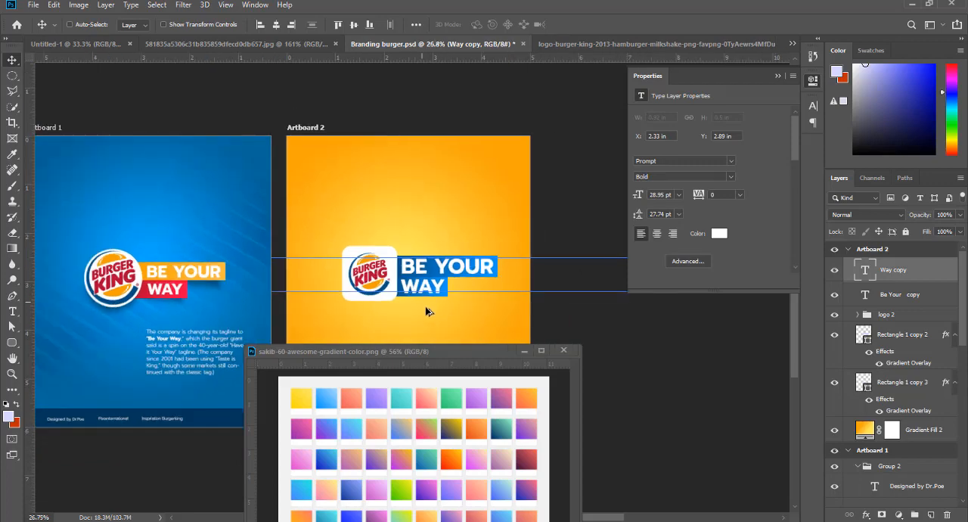
scroll(437, 316, "up", 2)
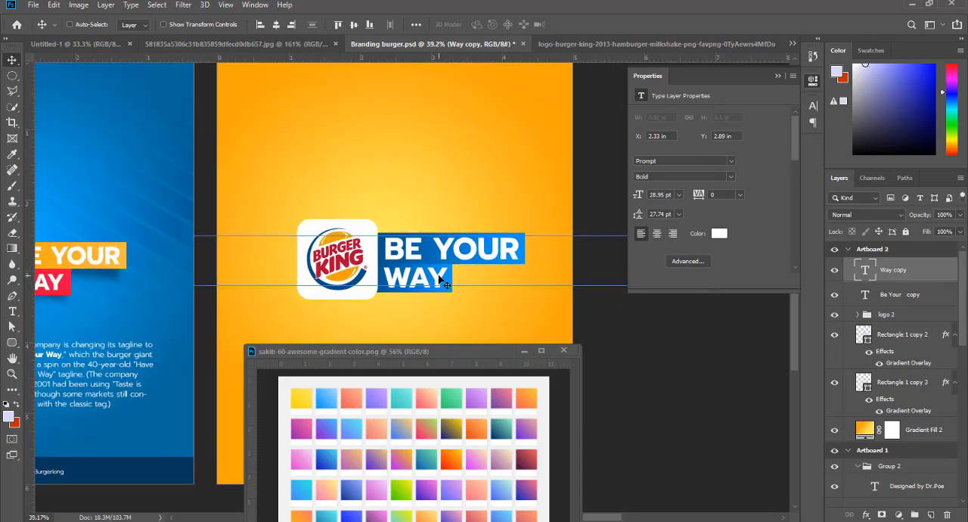
- Shrink the "WAY" text on Artboard 2 and set its font size to 24 pt
right_click(438, 276)
left_click(462, 292)
key("ctrl+t")
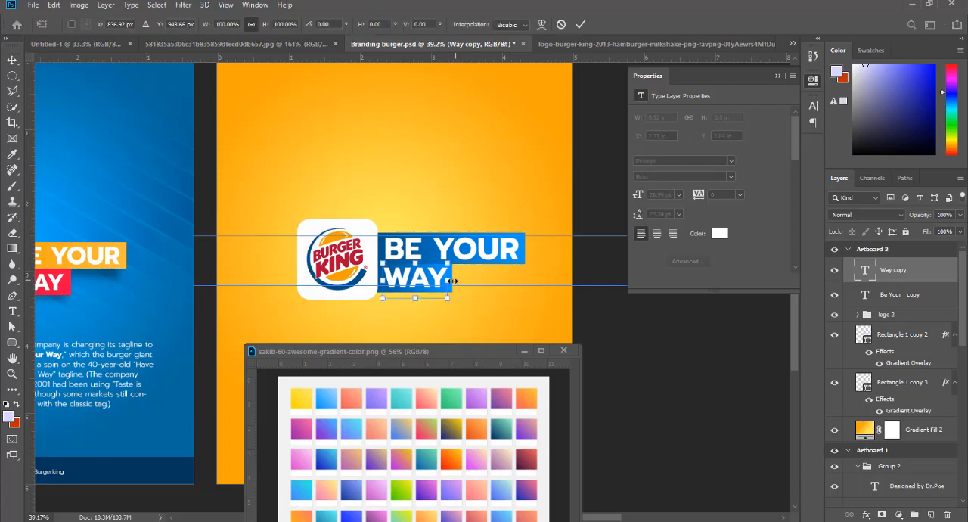
left_click_drag(452, 281, 428, 281)
key("Return")
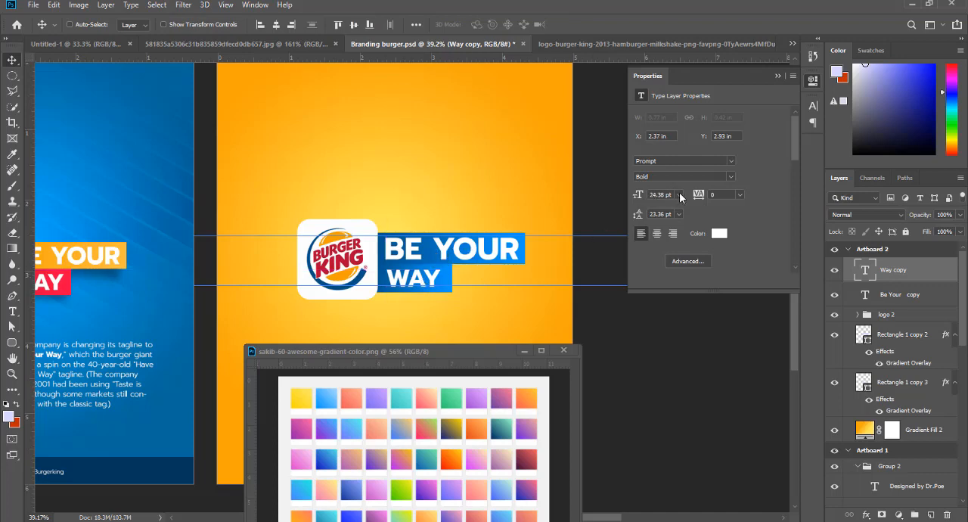
left_click(680, 195)
left_click(670, 302)
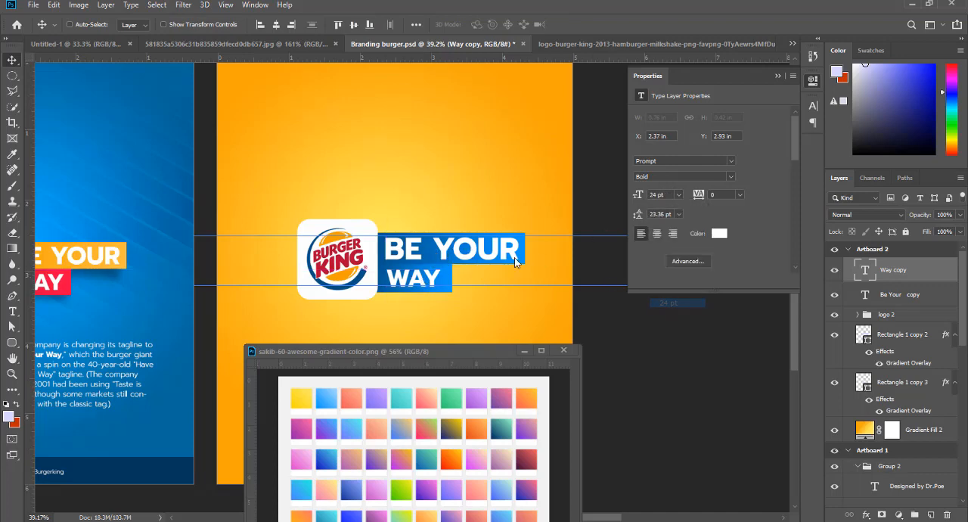
- Set the "BE YOUR" text's leading to 24 pt and shift the text to X 2.36 in
right_click(481, 253)
left_click(503, 264)
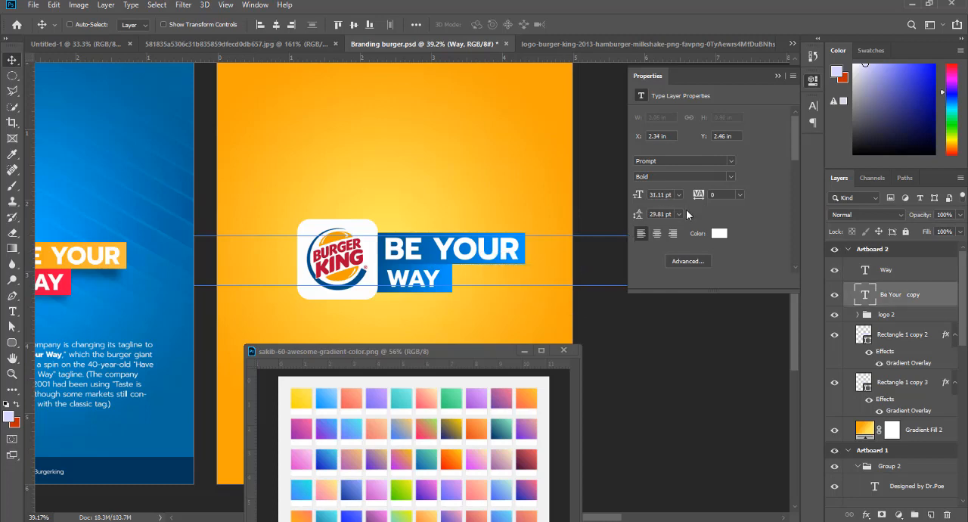
left_click(680, 214)
left_click(660, 323)
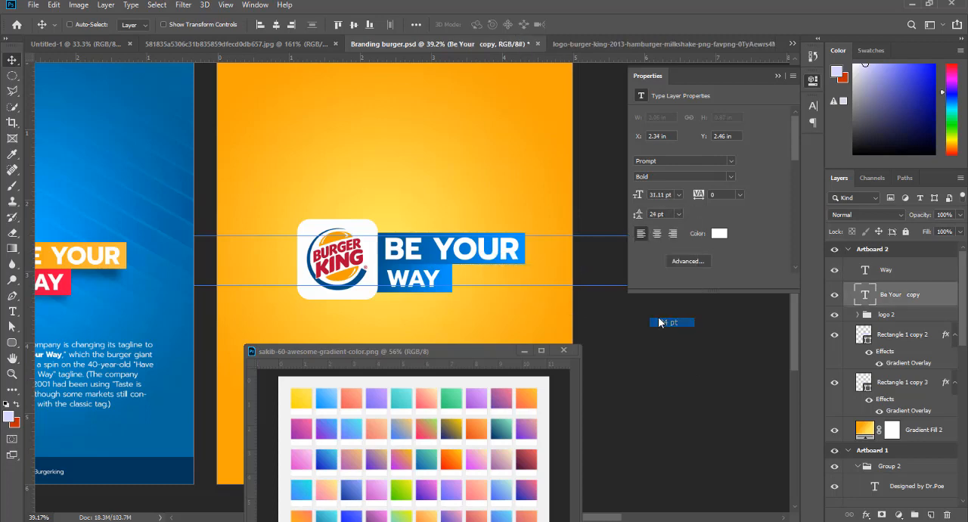
right_click(478, 259)
left_click(488, 268)
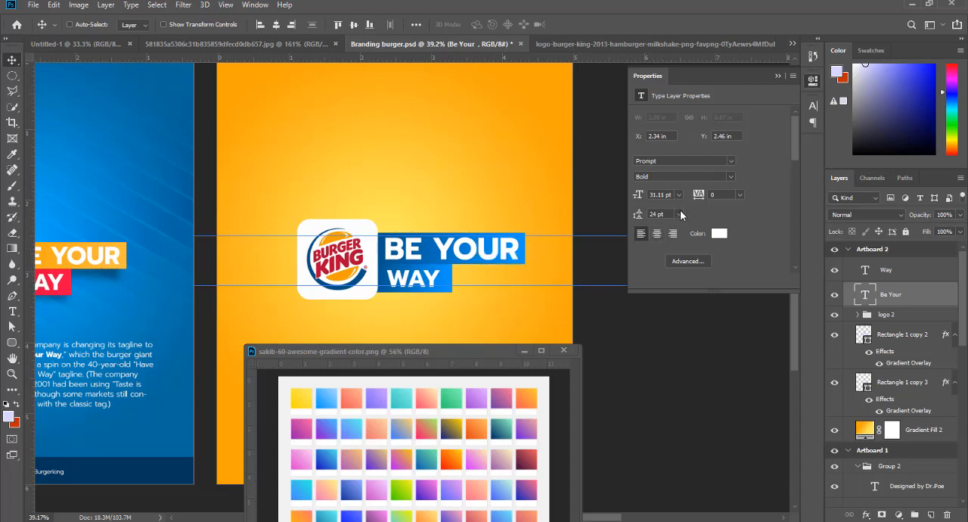
left_click(680, 214)
left_click(679, 214)
left_click_drag(446, 256, 447, 256)
- Set the "BE YOUR" text to 24 pt and reposition it at X 2.46 in, Y 2.51 in within its bar
right_click(437, 285)
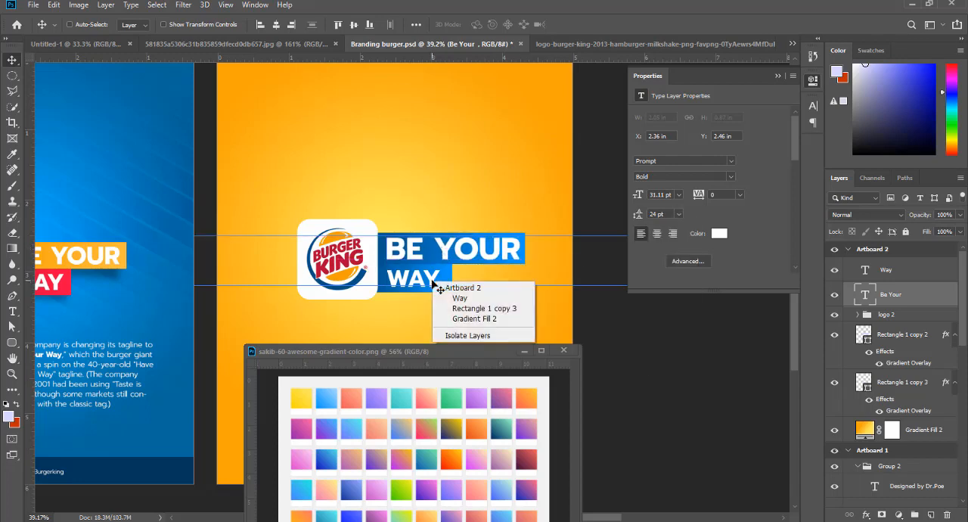
left_click(456, 298)
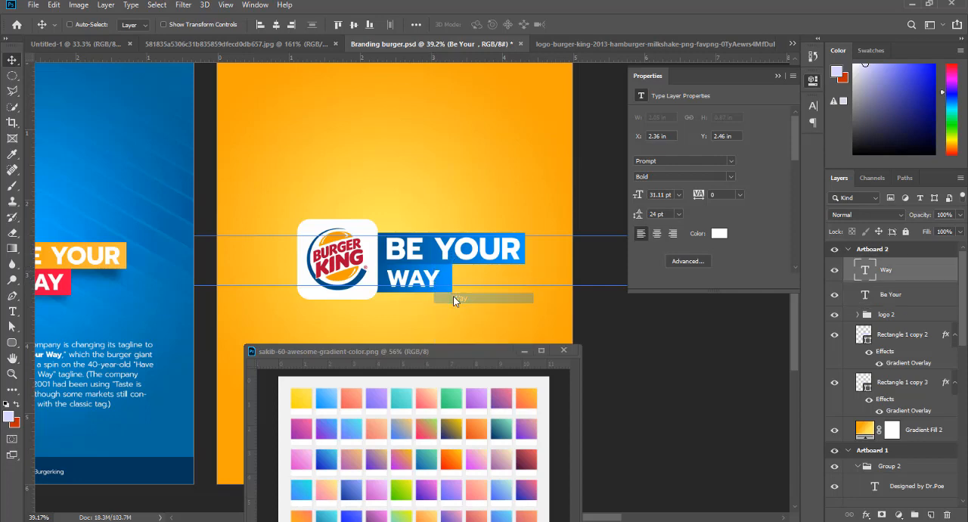
right_click(446, 252)
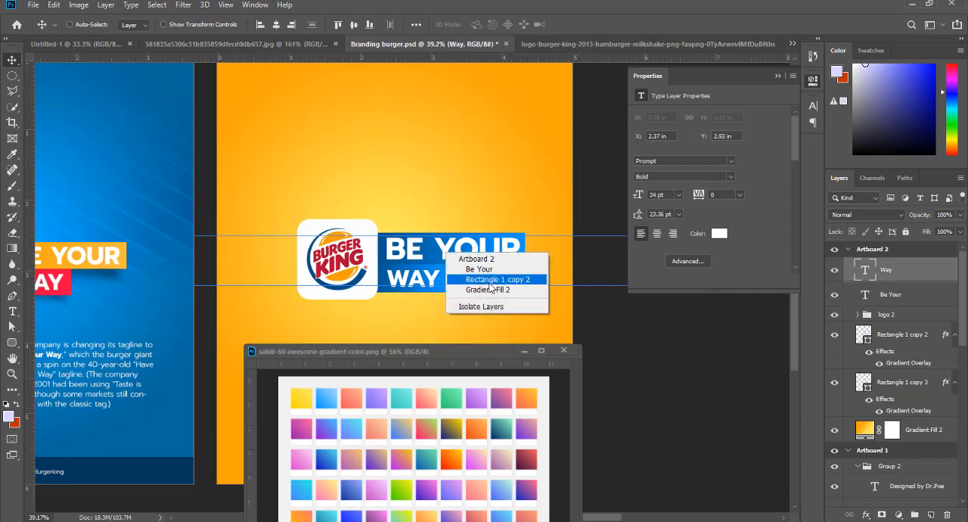
left_click(465, 267)
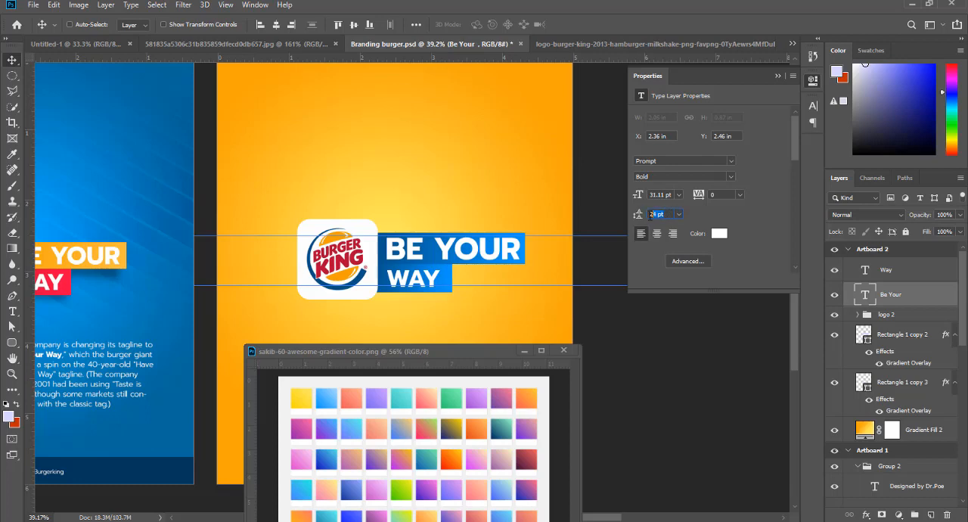
left_click(683, 194)
type("23")
key("Return")
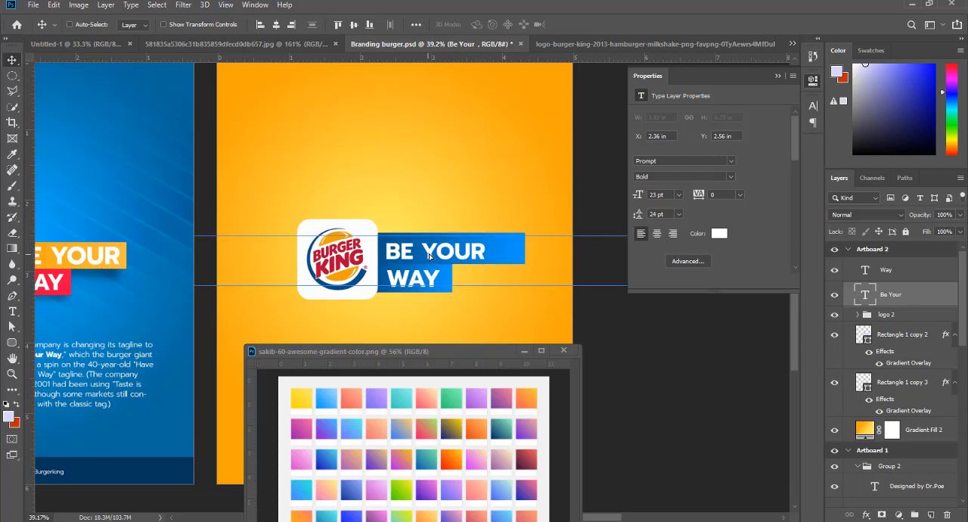
left_click_drag(429, 256, 434, 254)
left_click(678, 193)
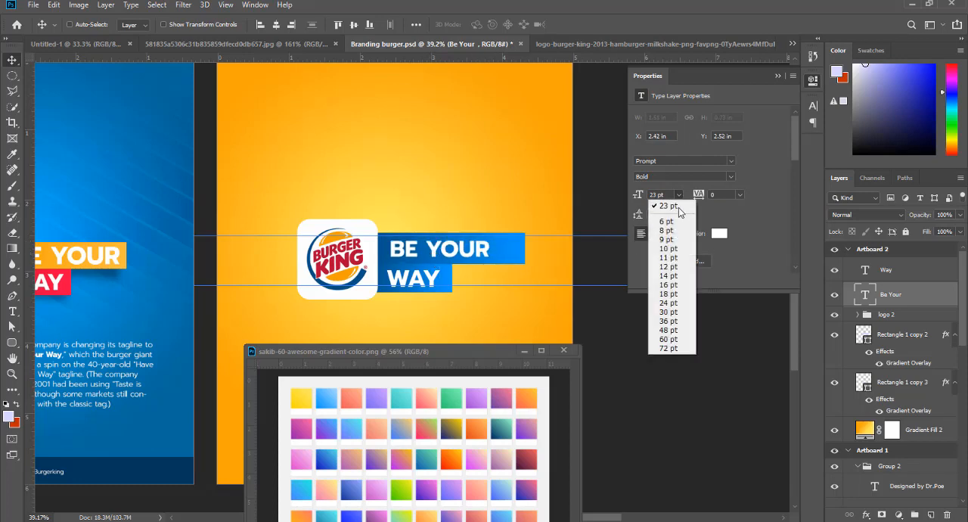
left_click(667, 306)
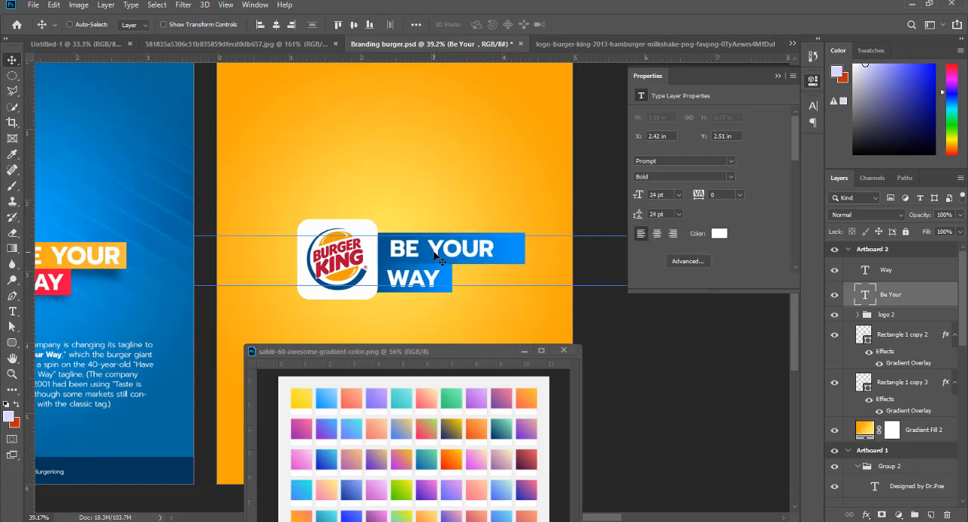
left_click_drag(434, 255, 438, 254)
- Narrow the blue bar behind "BE YOUR" to 601 px wide, keeping its height of 132 px
left_click(519, 253, "ctrl")
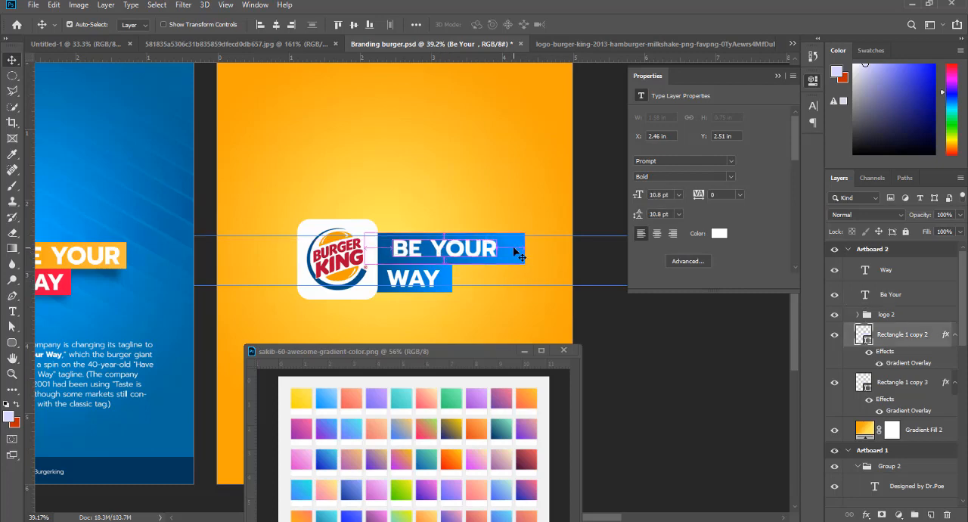
key("ctrl+t")
left_click_drag(527, 248, 507, 248)
key("Return")
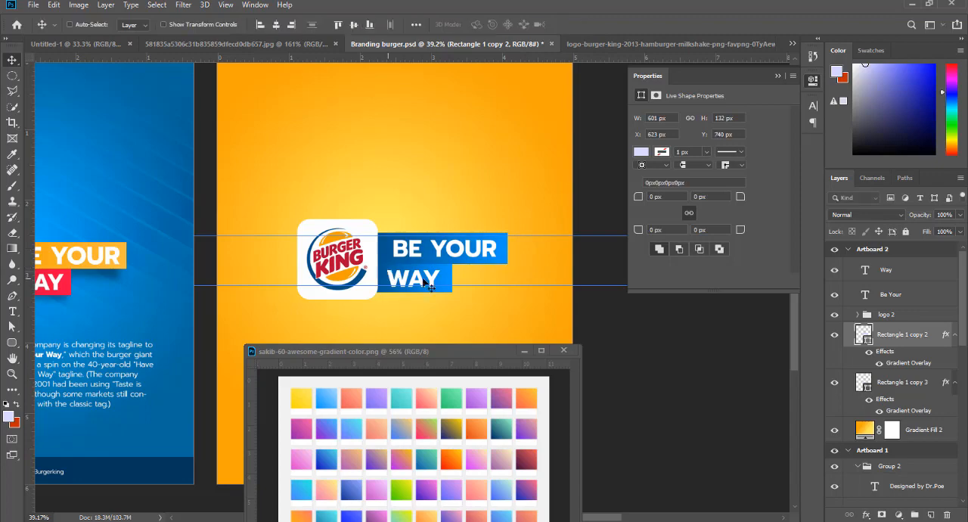
scroll(451, 270, "down", 1)
scroll(441, 305, "up", 1)
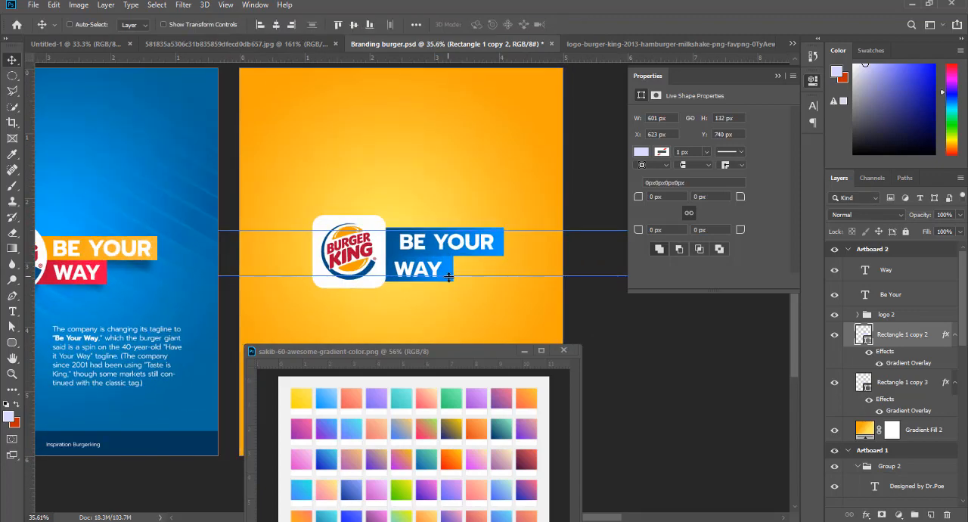
- Select both blue bars and stack them above the logo 2 group, directly beneath the tagline text layers
right_click(451, 265)
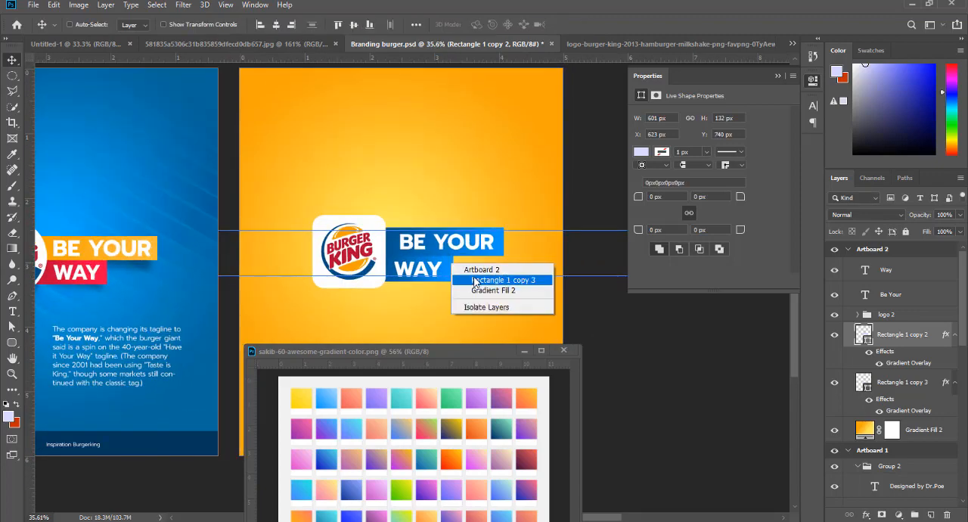
left_click(475, 281)
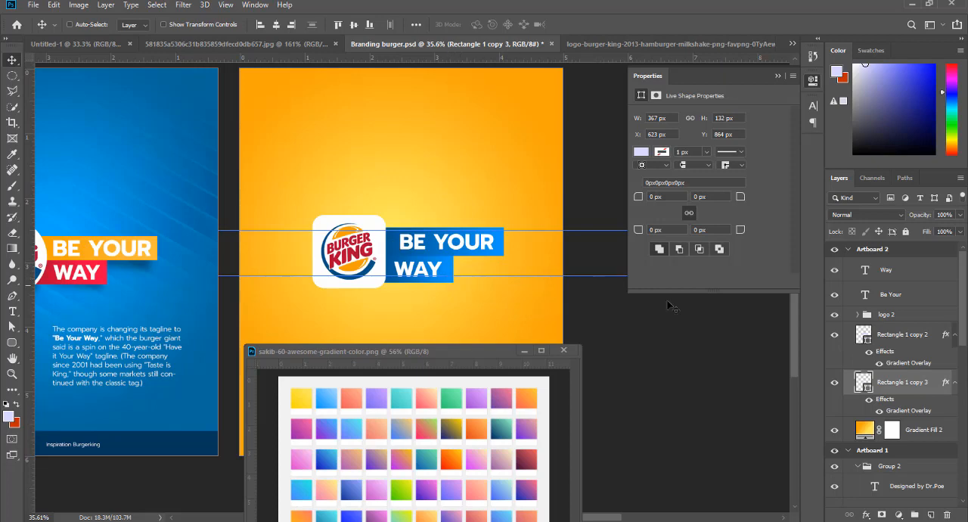
left_click(898, 349)
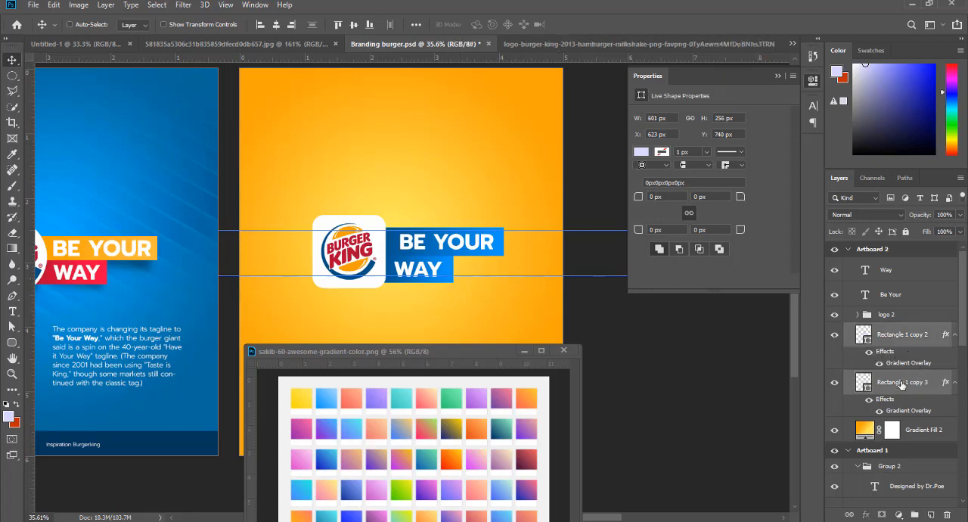
left_click_drag(901, 384, 902, 300)
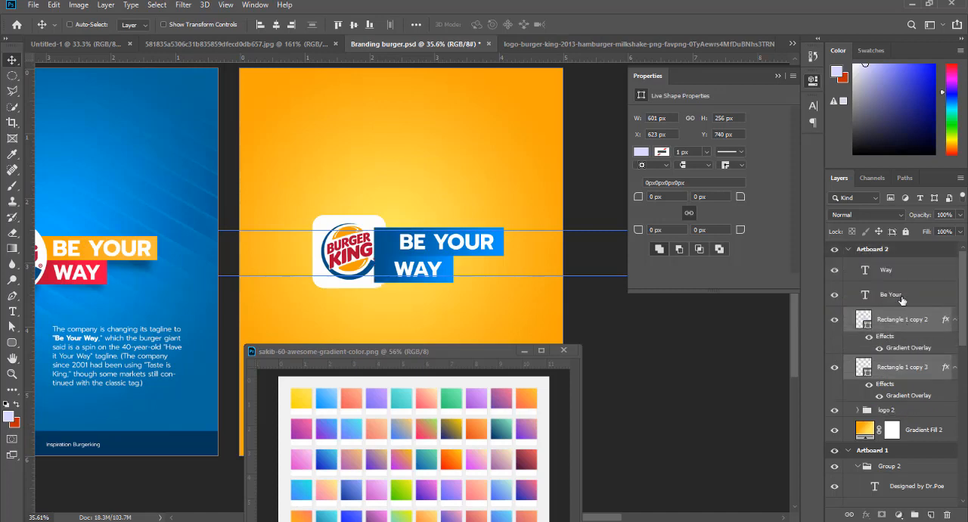
- Send both tagline texts and their bars together behind the logo 2 group and move them up to Y 729 px
left_click(900, 272, "ctrl")
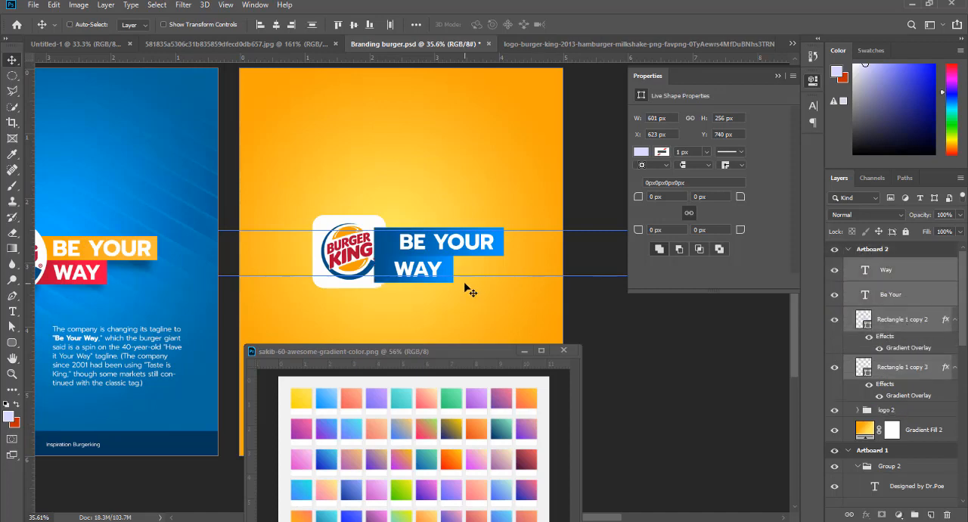
key("ctrl+bracketleft")
key("ctrl+bracketleft")
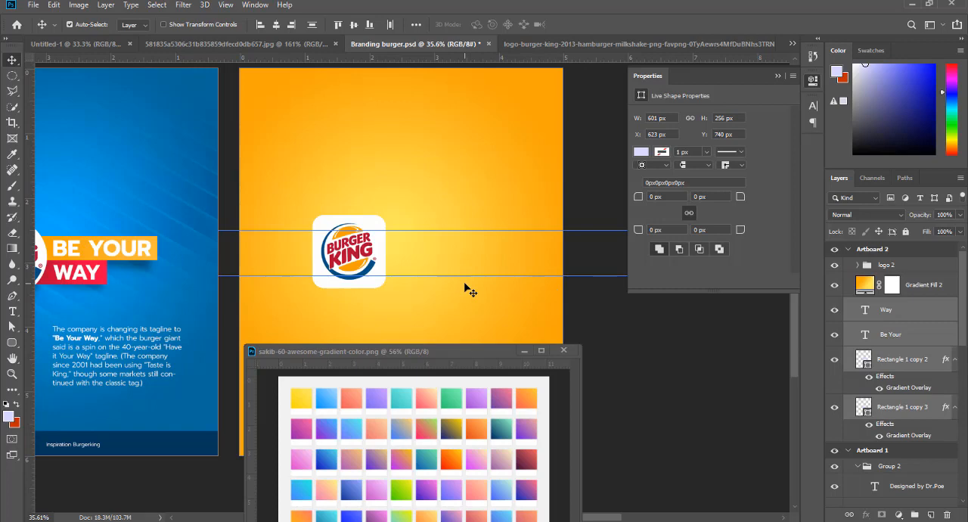
key("ctrl+bracketright")
left_click_drag(443, 254, 446, 261)
scroll(423, 282, "up", 2)
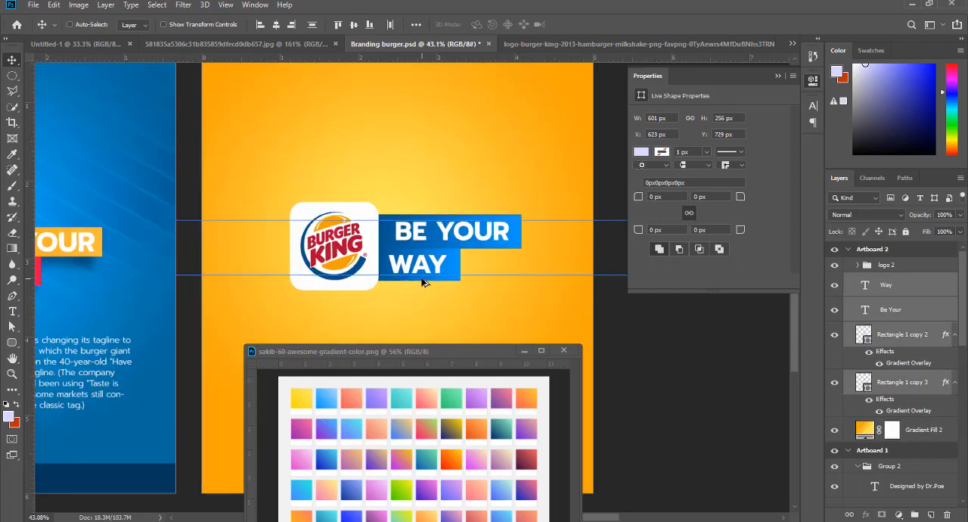
key("ctrl+t")
left_click_drag(513, 248, 498, 248)
key("Escape")
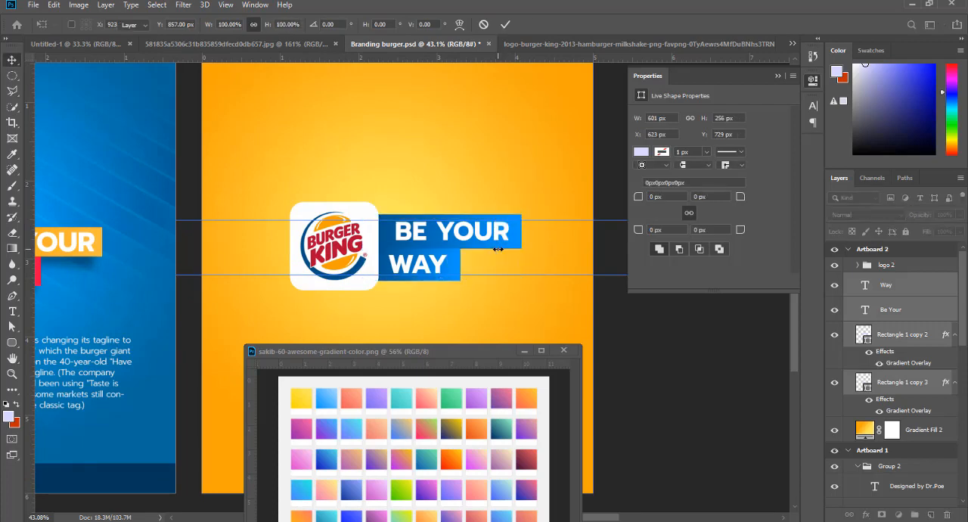
left_click_drag(448, 253, 472, 253)
key("ctrl+z")
key("ctrl+t")
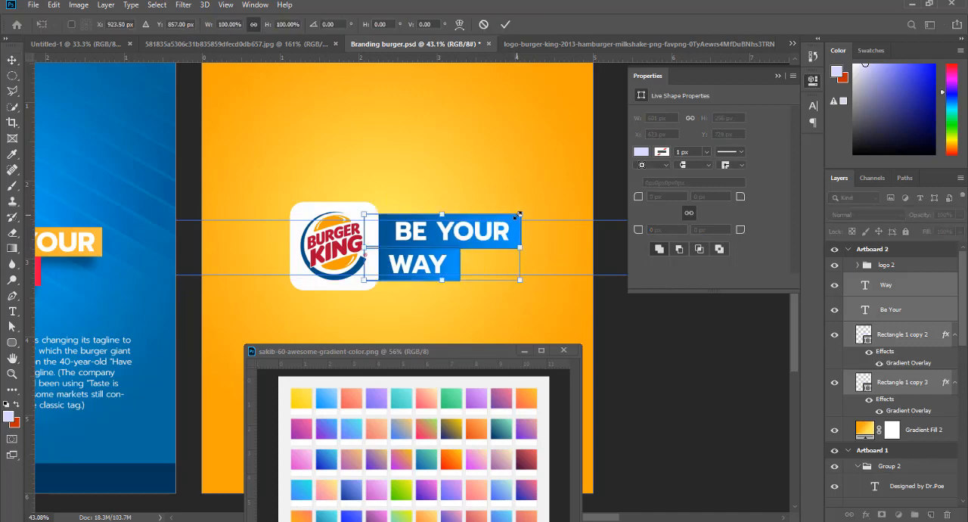
left_click_drag(519, 215, 488, 231)
key("ctrl+z")
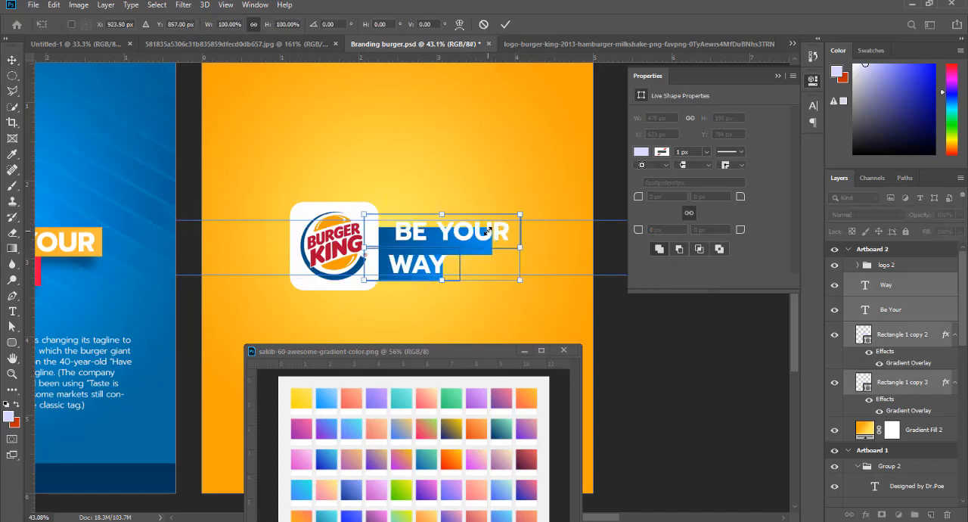
key("Escape")
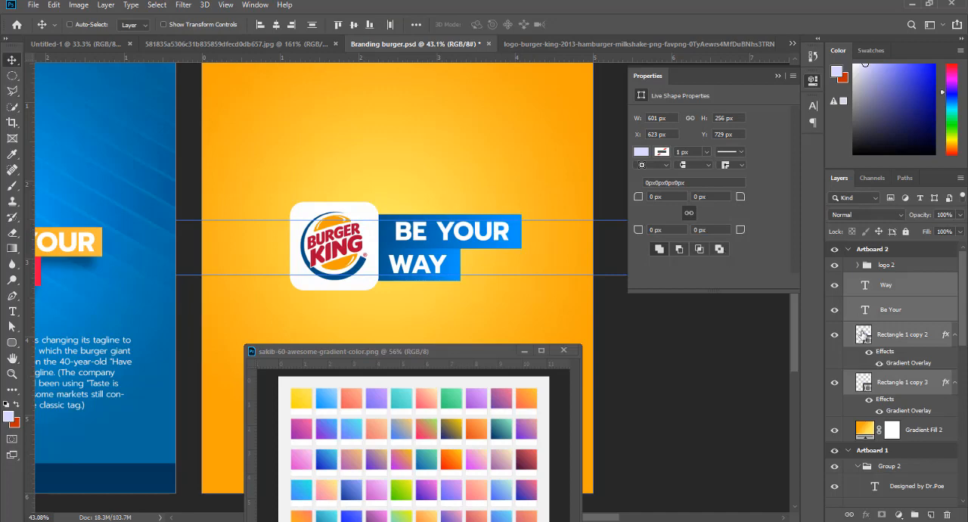
- Group the two tagline texts with their blue bars and place the group beneath logo 2
key("ctrl+]")
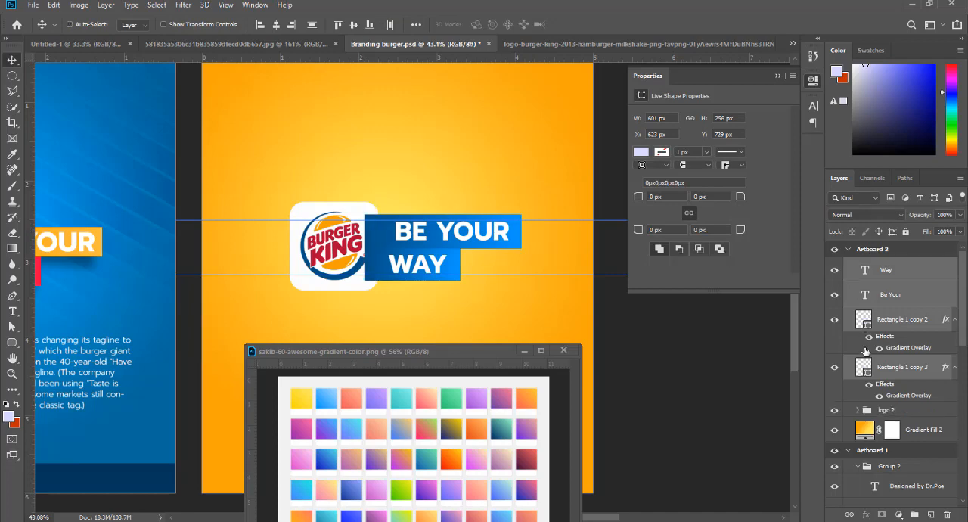
key("ctrl+g")
left_click_drag(909, 270, 909, 284)
key("ctrl+z")
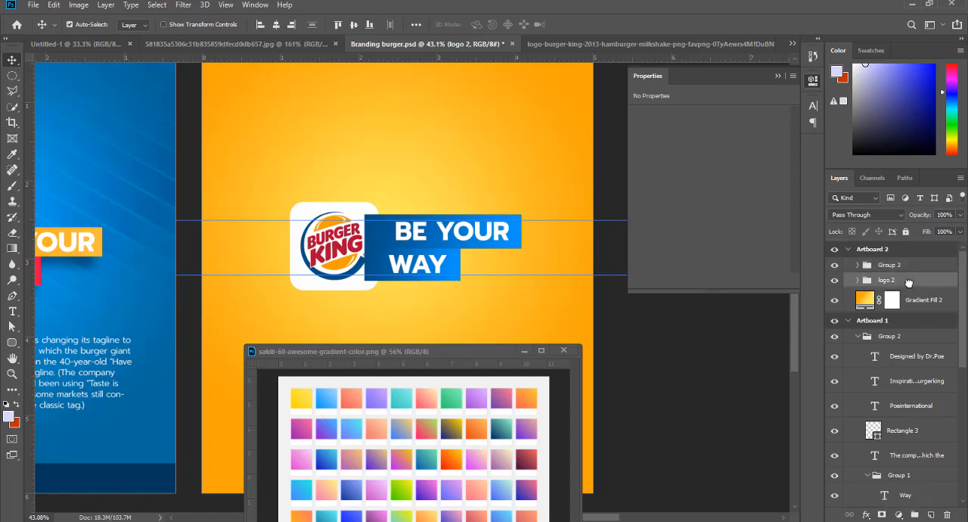
left_click(898, 271)
key("ctrl+bracketleft")
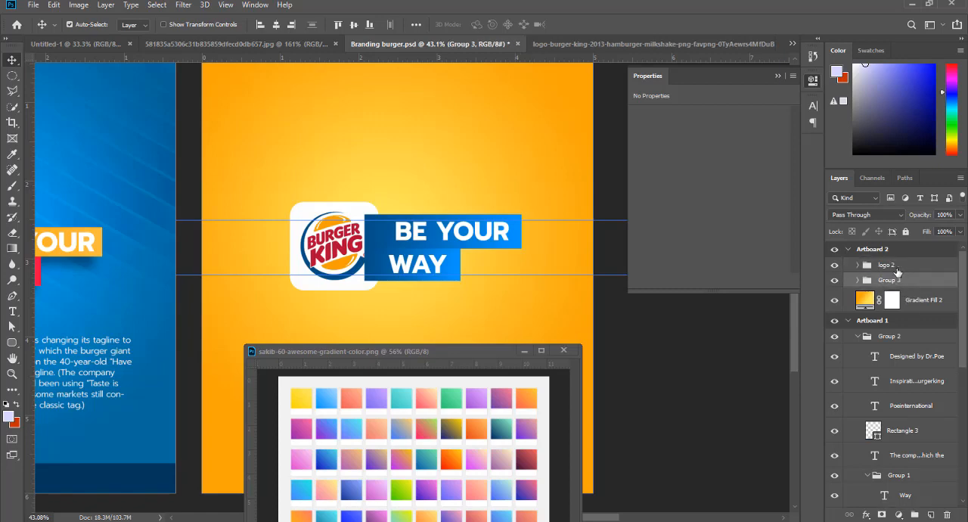
- Scale the "BE YOUR WAY" tagline group on Artboard 2 proportionally down to about 78%
key("ctrl+t")
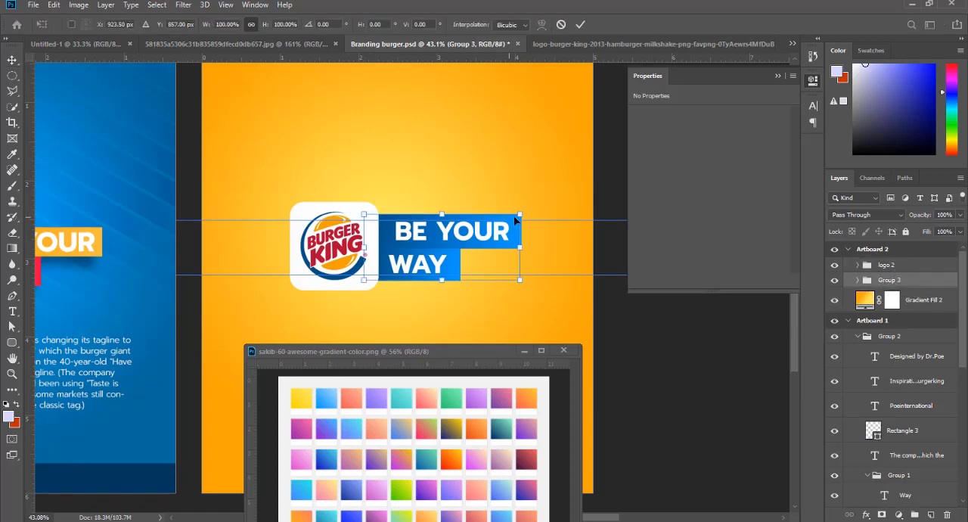
mouse_move(520, 214)
left_mouse_down()
mouse_move(485, 234)
mouse_move(504, 225)
left_mouse_up()
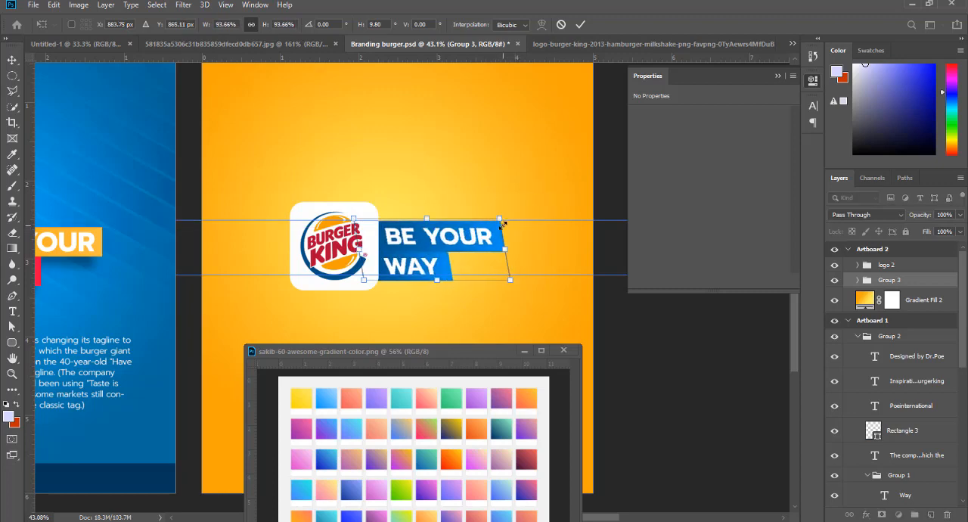
key("ctrl+z")
left_click_drag(510, 226, 489, 234)
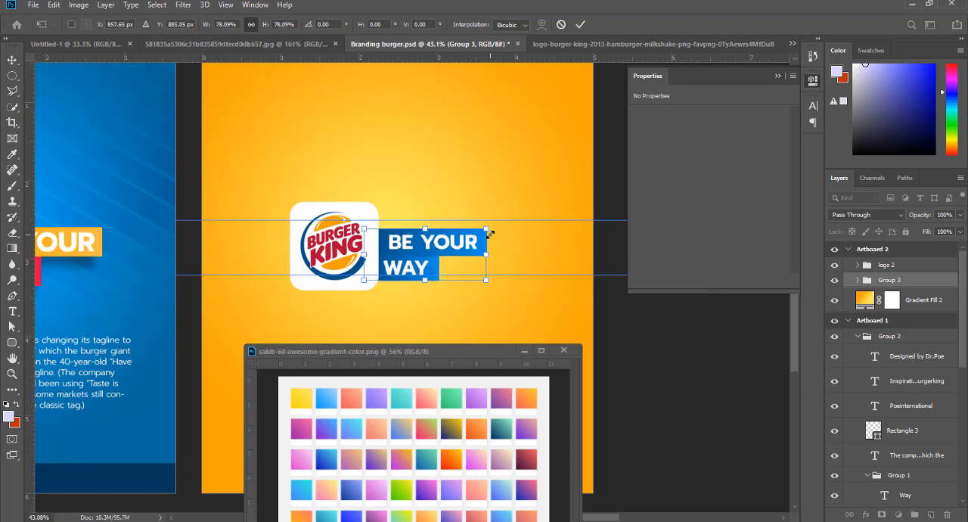
double_click(426, 246)
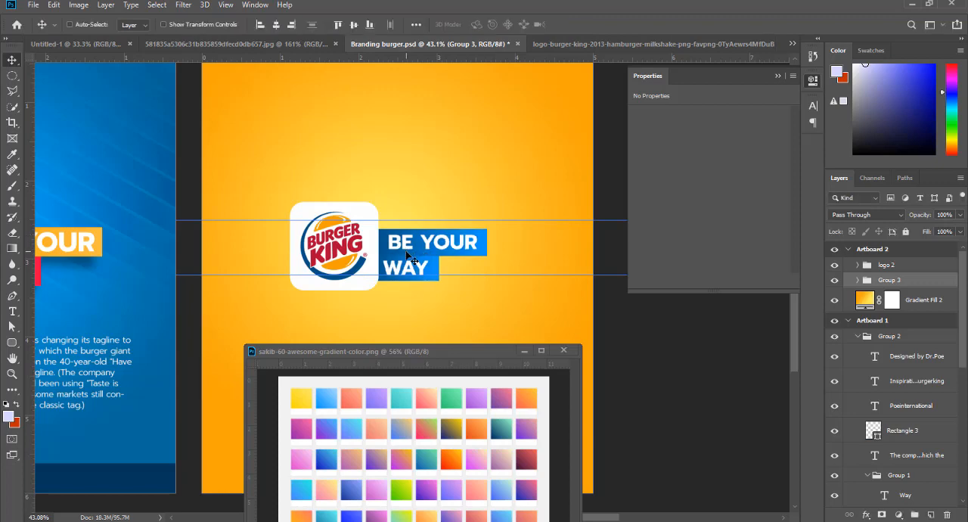
- Move the tagline group up between the two guides and enlarge it proportionally to about 105% so its bars span the guides
left_click_drag(407, 251, 405, 245)
key("ctrl+t")
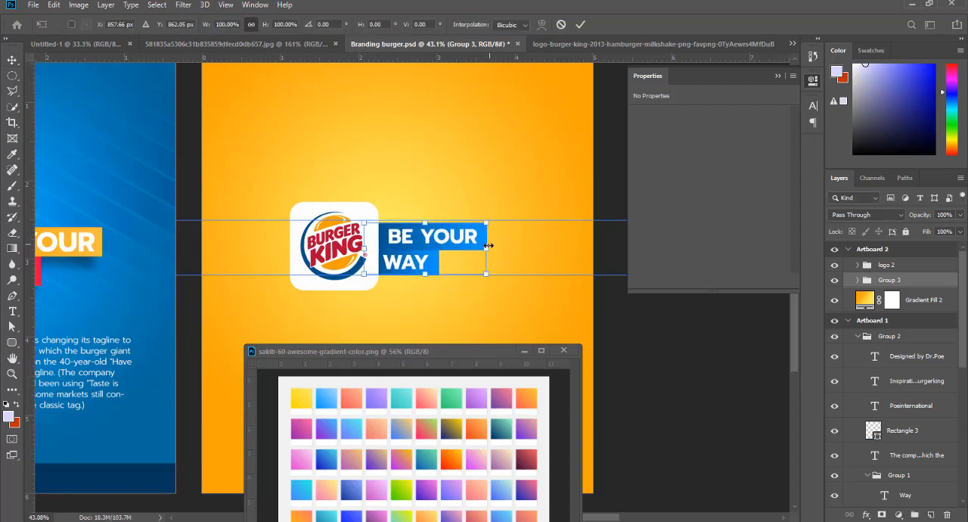
left_click_drag(486, 247, 493, 247)
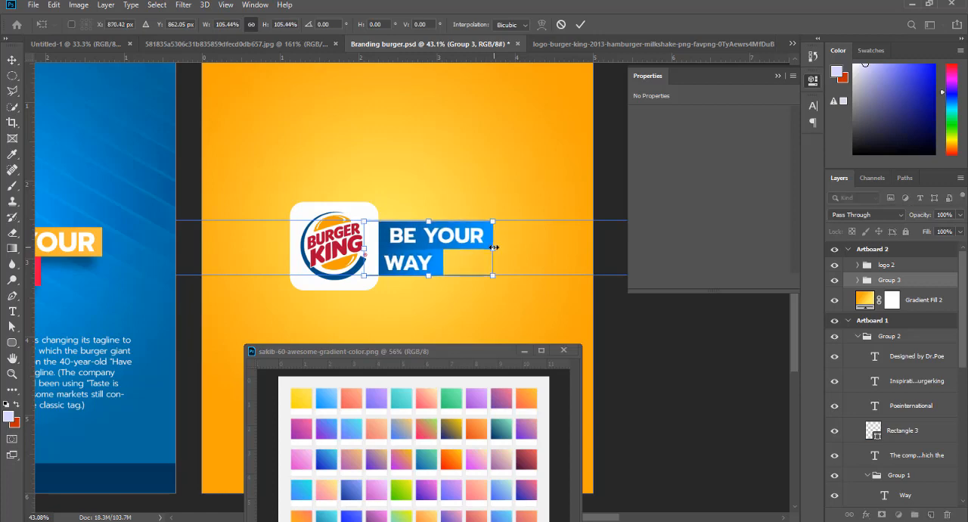
key("Return")
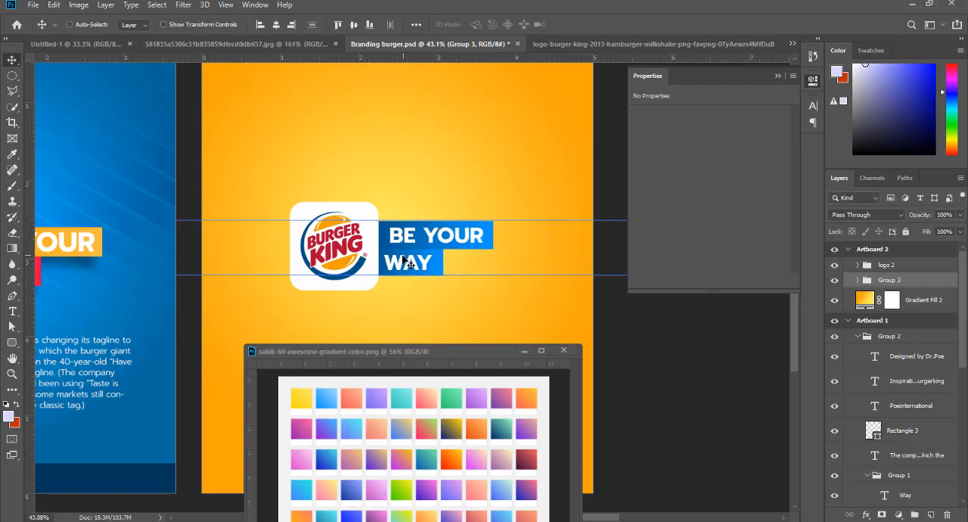
- Copy the orange bar's shadow layer, Rectangle 2 copy, from Artboard 1 to the "BE YOUR" bar on Artboard 2, ordering it below Group 3
right_click(87, 268)
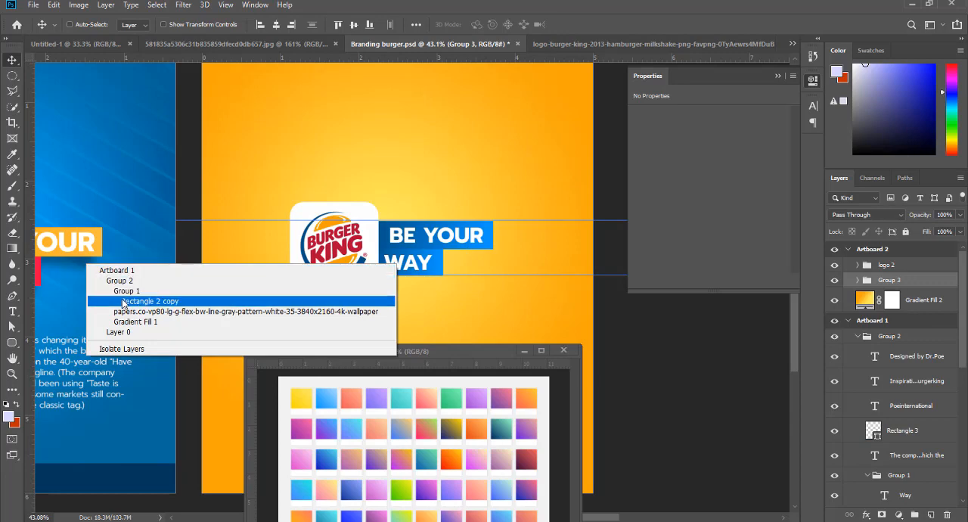
left_click(125, 302)
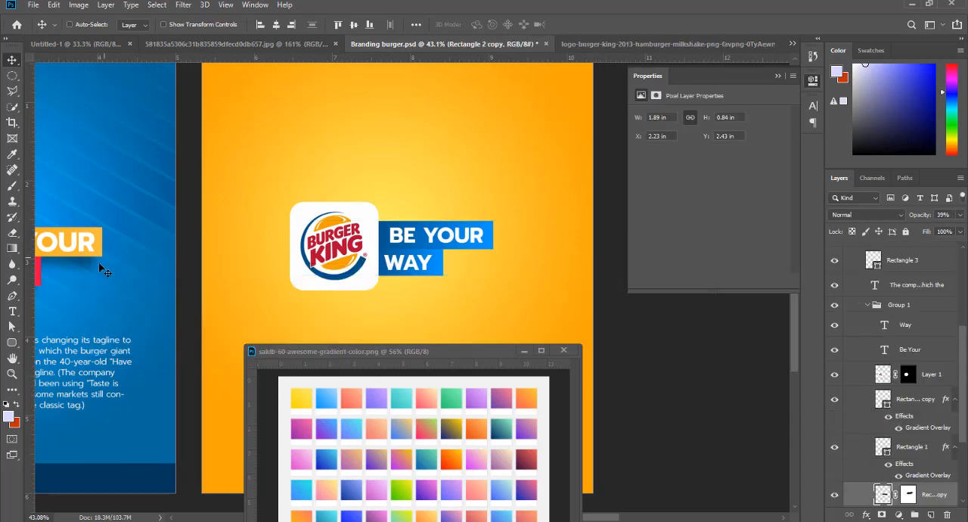
left_click_drag(99, 268, 516, 259)
key("ctrl+z")
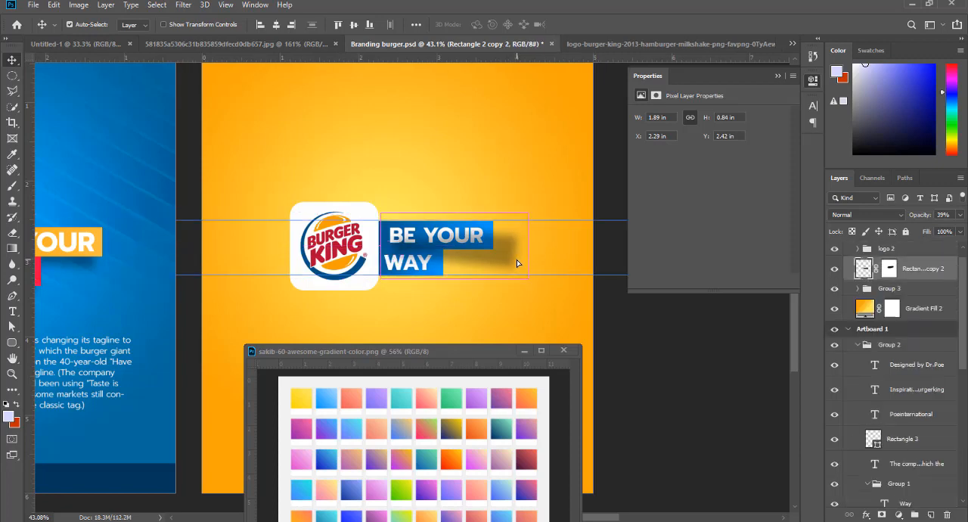
key("ctrl+bracketleft")
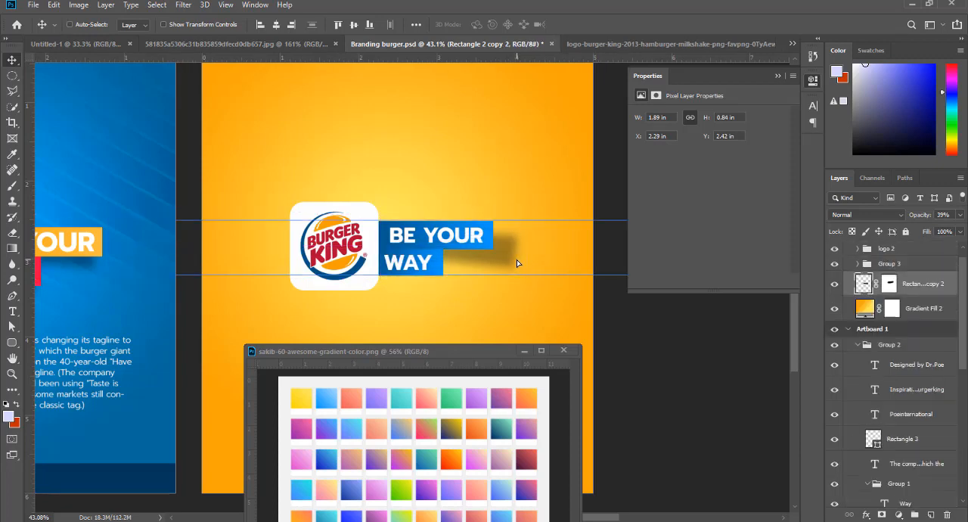
left_click_drag(512, 262, 470, 253)
- Move the copied shadow layer into Group 3 and stack it between the two blue bar layers
left_click_drag(906, 283, 870, 267)
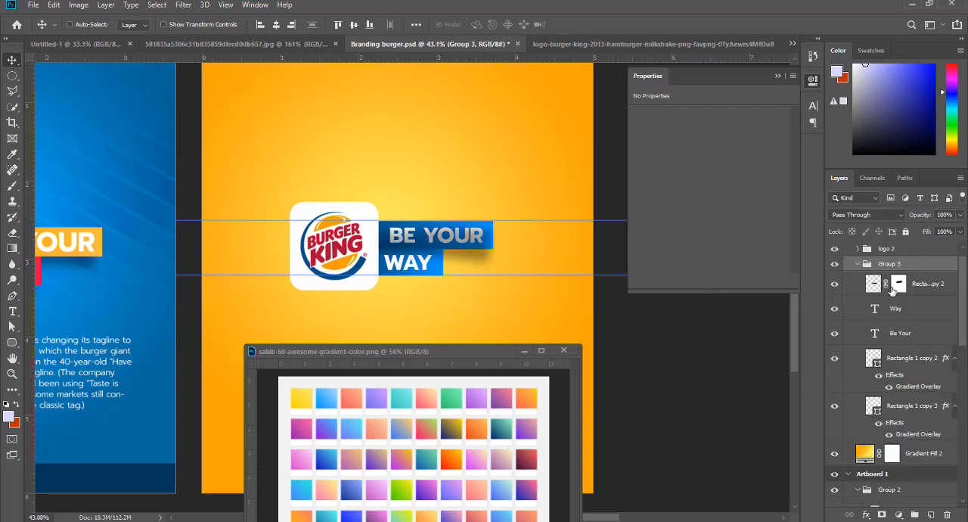
left_click(930, 285)
key("ctrl+bracketleft")
key("ctrl+bracketleft")
key("ctrl+bracketleft")
key("ctrl+bracketleft")
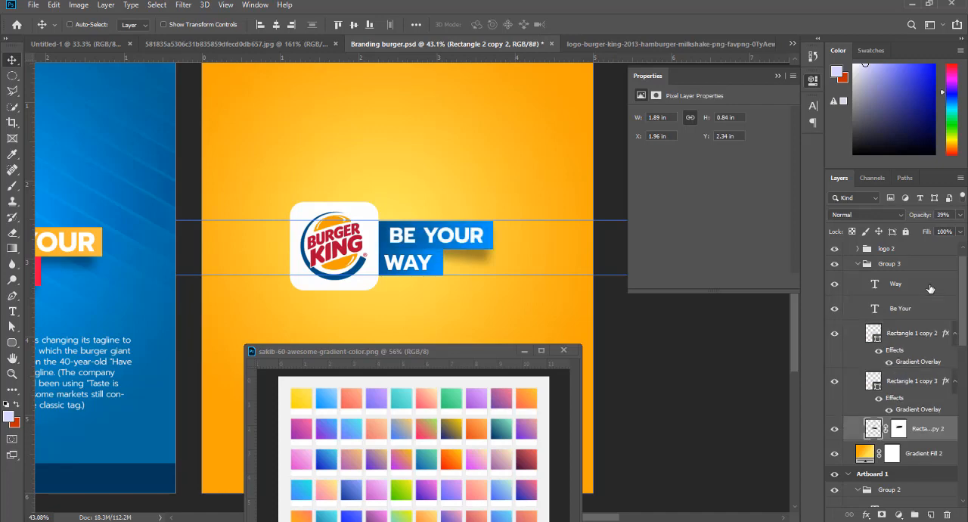
key("ctrl+bracketright")
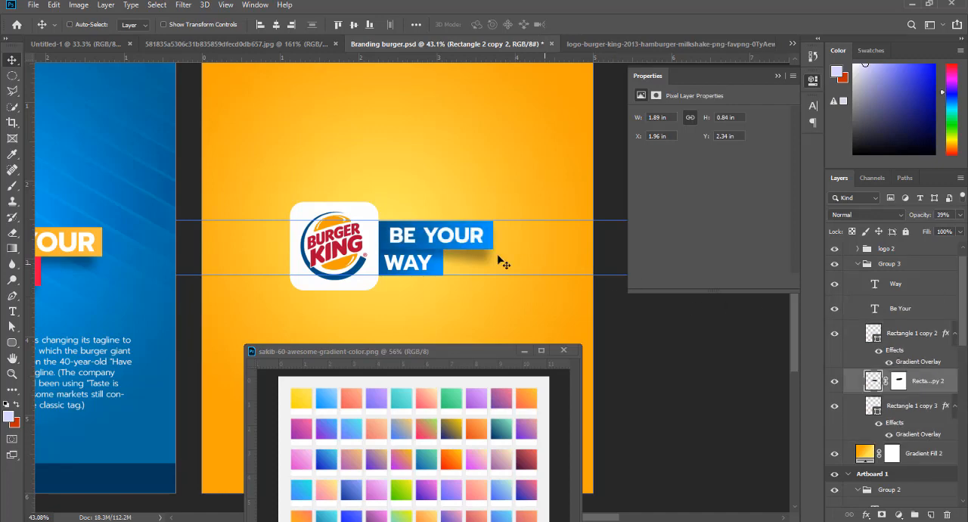
- Tuck the shadow closer under the "BE YOUR" bar, flatten it to about 0.6 in high, and place a duplicate below the "WAY" bar
left_click_drag(499, 261, 495, 254)
key("ctrl+t")
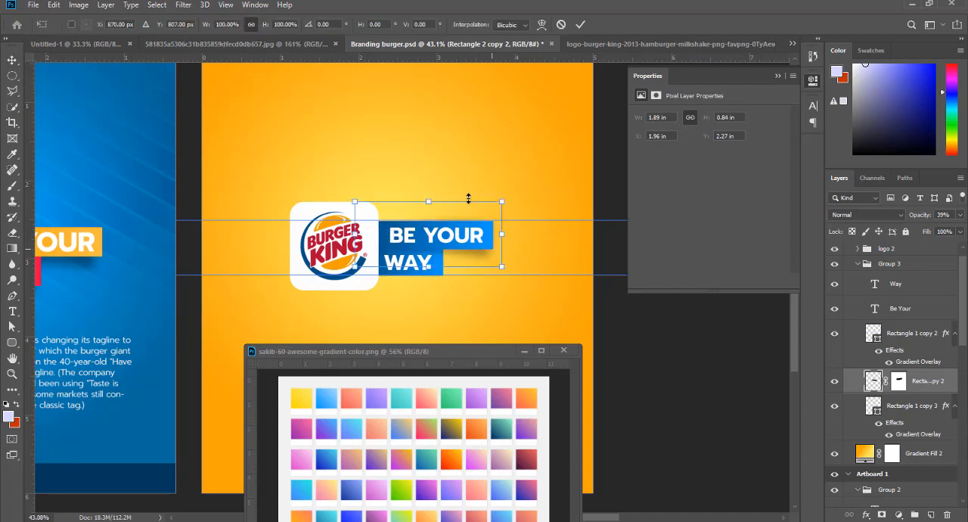
left_click_drag(429, 201, 428, 214)
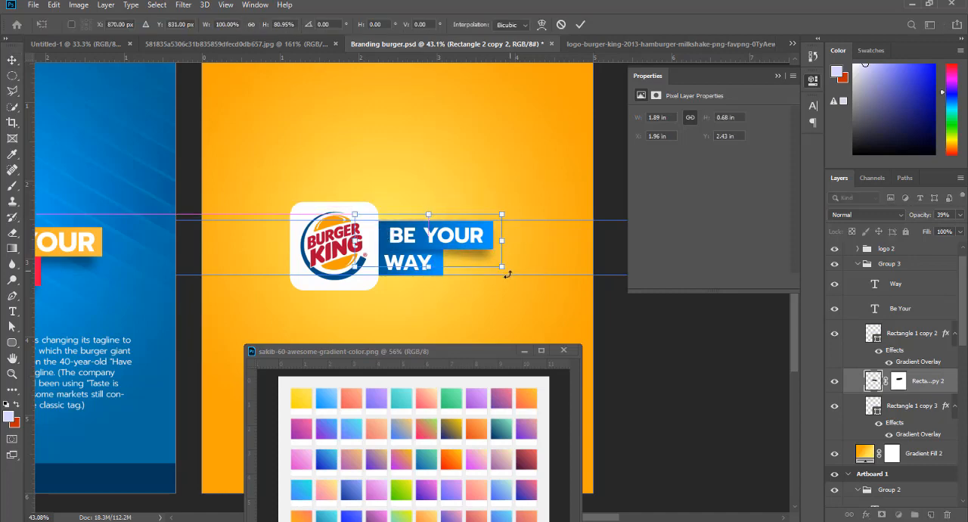
left_click_drag(507, 272, 489, 281)
key("Return")
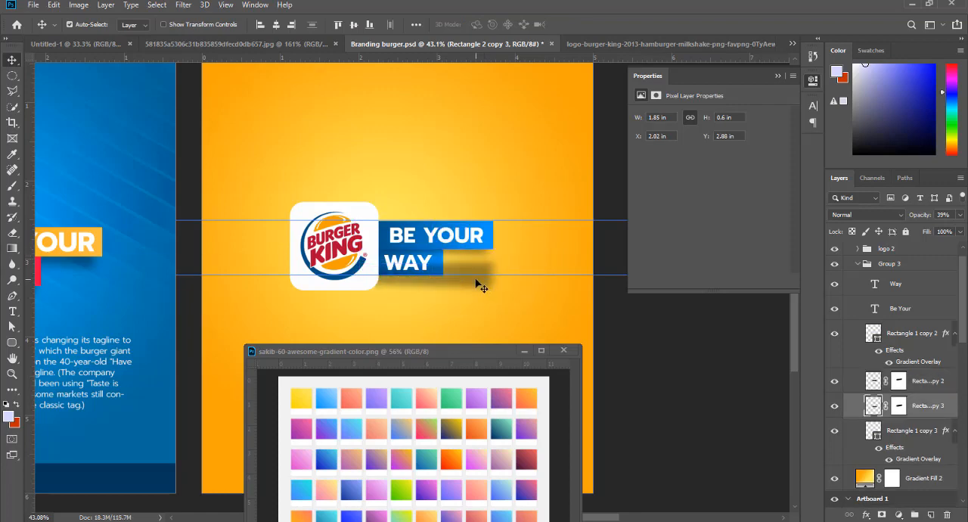
- Stack the duplicate shadow behind the "WAY" bar and position it at about X 1.43 in, Y 2.81 in
key("ctrl+bracketleft")
left_click_drag(476, 286, 442, 280)
left_click_drag(490, 307, 490, 308)
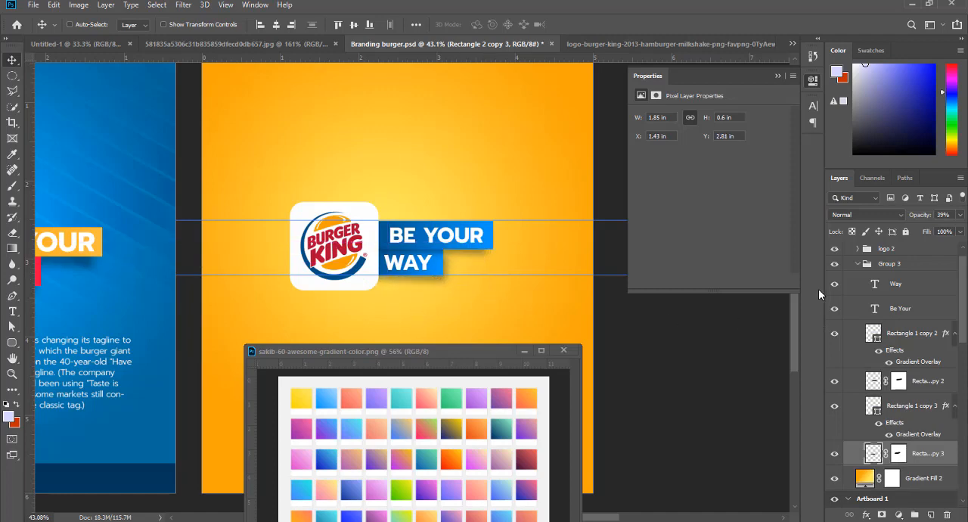
- Keep the "WAY" bar's shadow in Normal mode at 17% opacity and lower the "BE YOUR" bar's shadow to 23% opacity
left_click(870, 216)
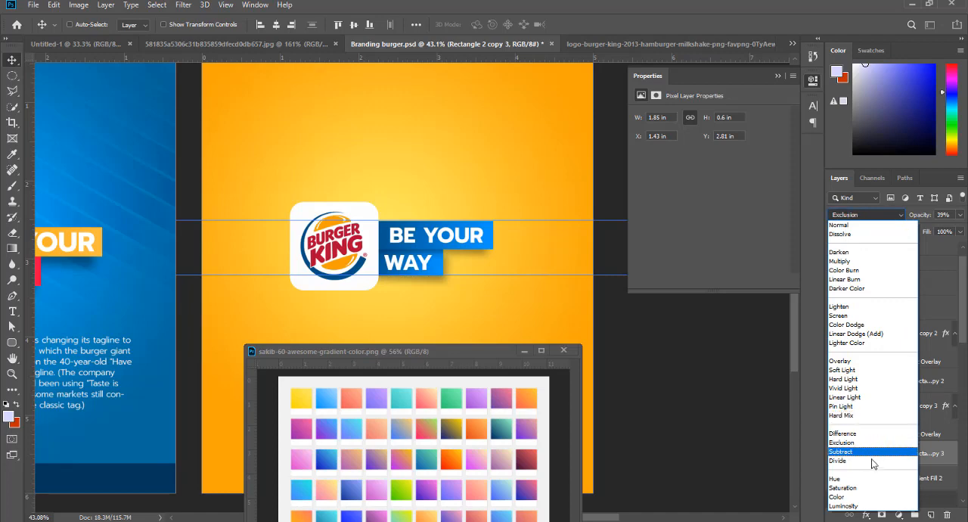
left_click(847, 223)
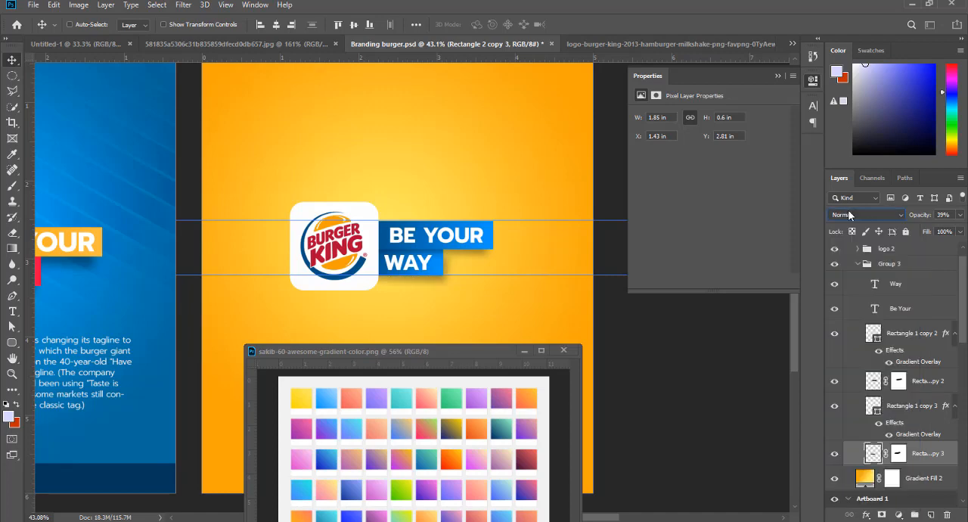
left_click_drag(923, 218, 912, 217)
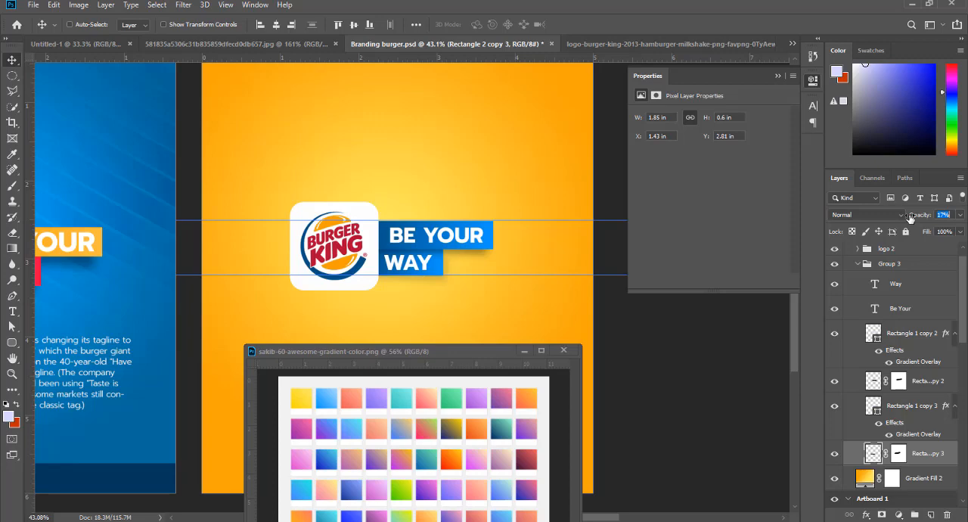
right_click(485, 259)
left_click(542, 283)
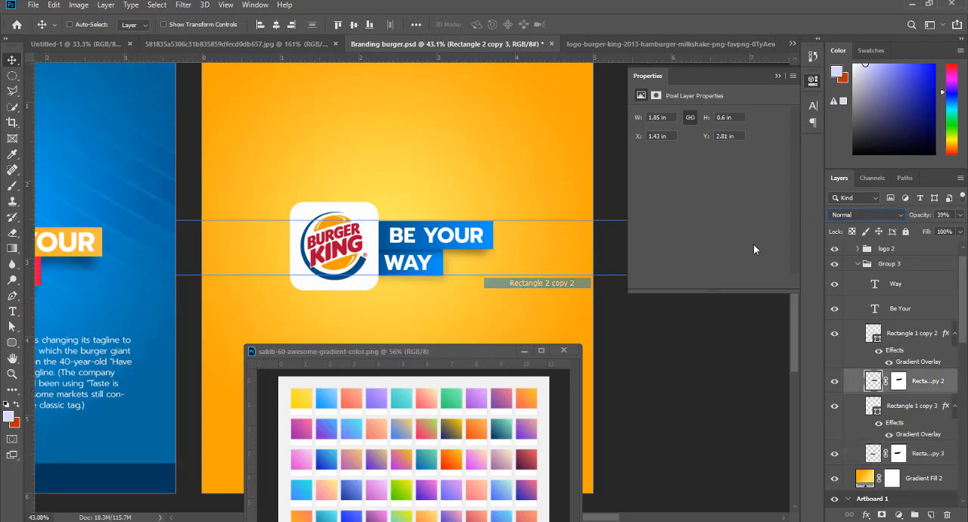
left_click_drag(916, 218, 907, 219)
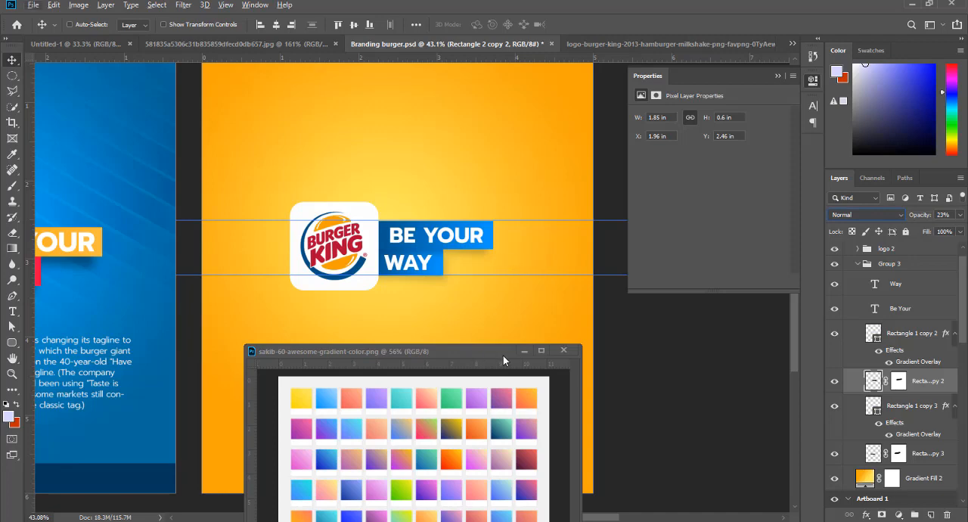
- Minimize the floating gradient color chart and collapse Group 3 in the layer stack
left_click(524, 350)
scroll(406, 265, "down", 1)
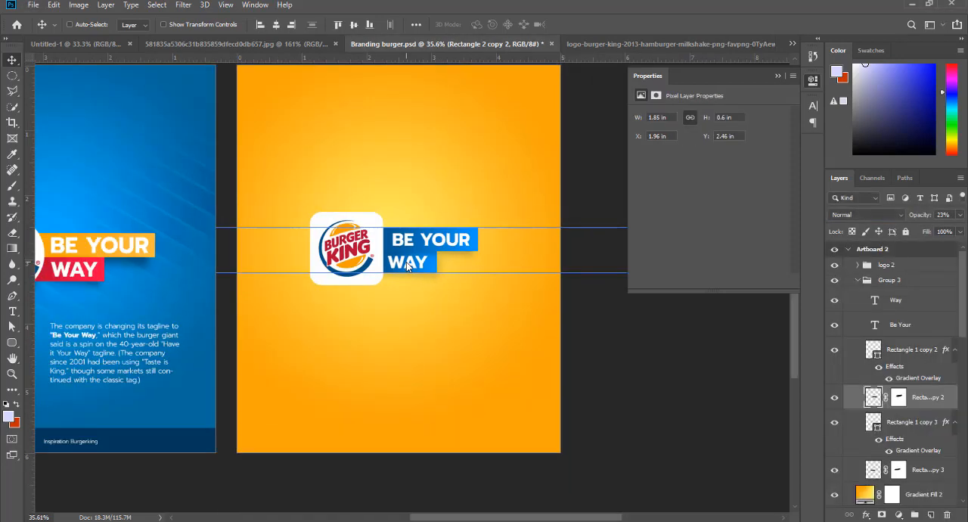
scroll(417, 255, "down", 1)
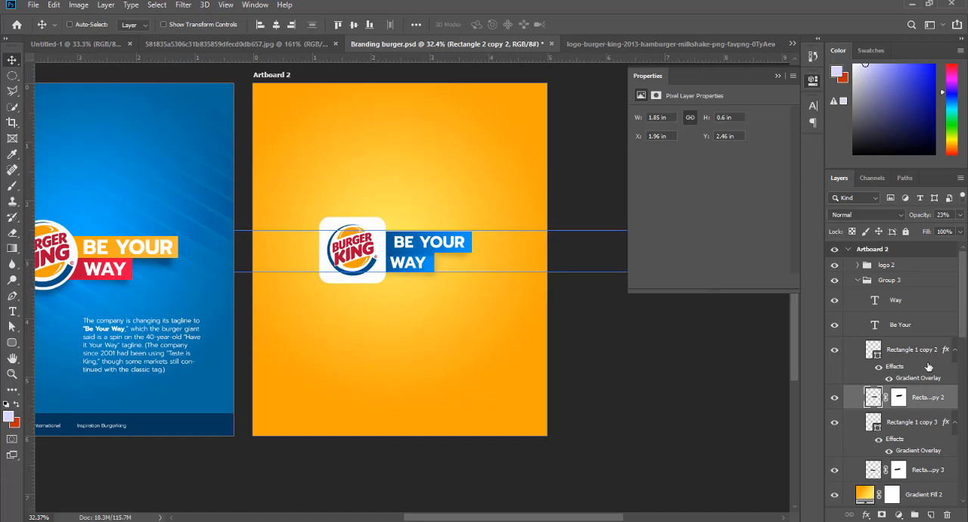
left_click(874, 280)
left_click(857, 280)
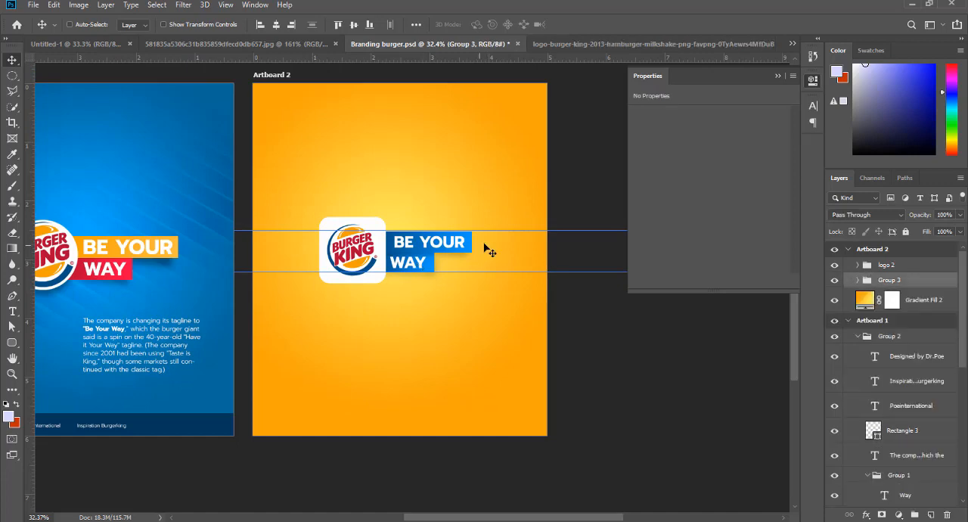
- Select the logo 2 group together with Group 3 and move them as one to the centre of Artboard 2
left_click(883, 267, "shift")
left_click_drag(348, 250, 355, 249)
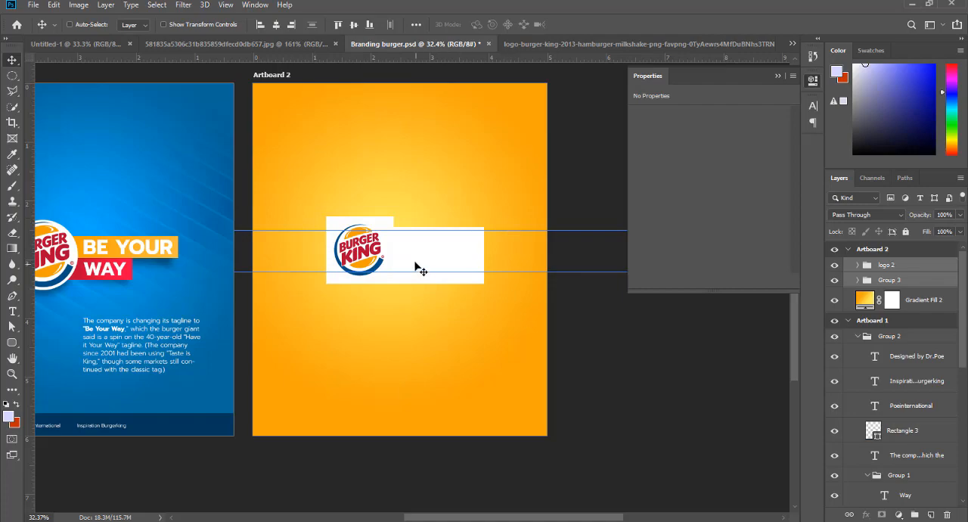
scroll(416, 267, "down", 2)
scroll(416, 266, "up", 4)
scroll(414, 265, "down", 3)
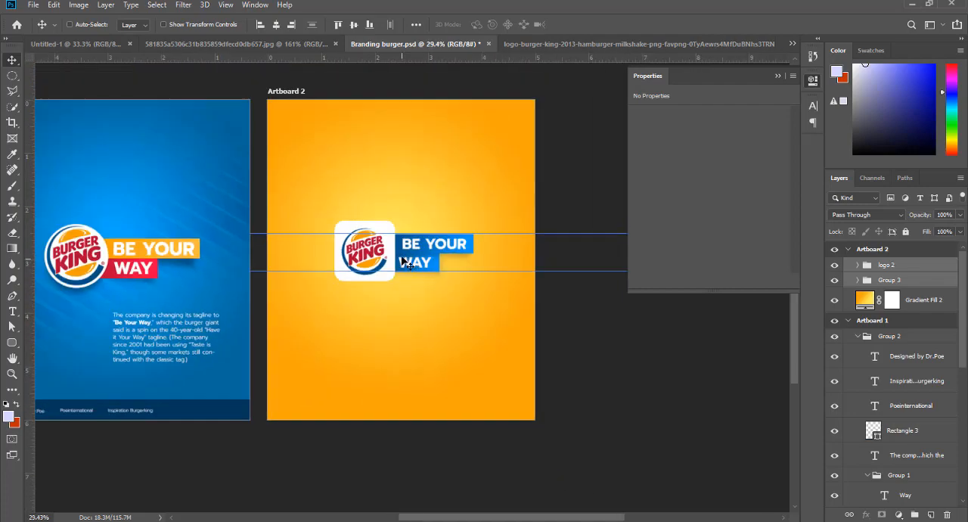
left_click_drag(365, 261, 358, 252)
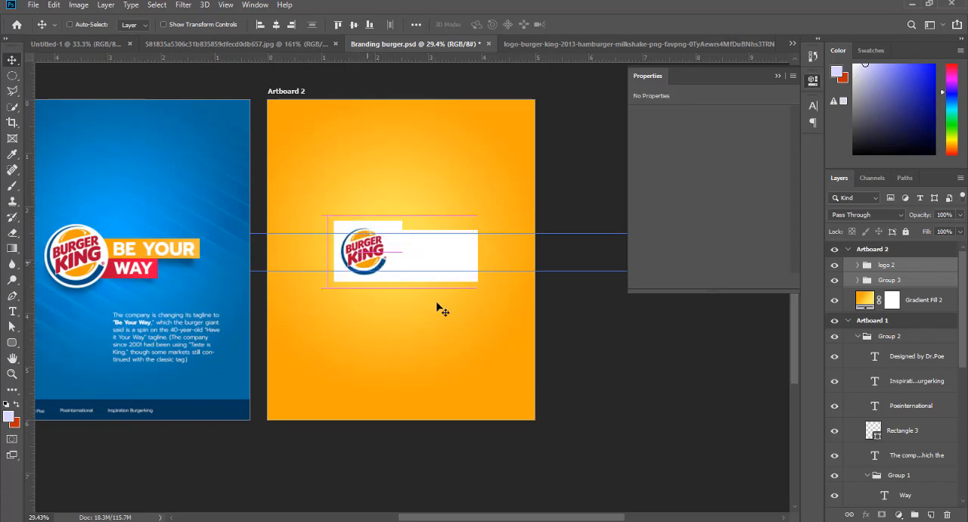
scroll(335, 250, "up", 3)
scroll(480, 298, "down", 3)
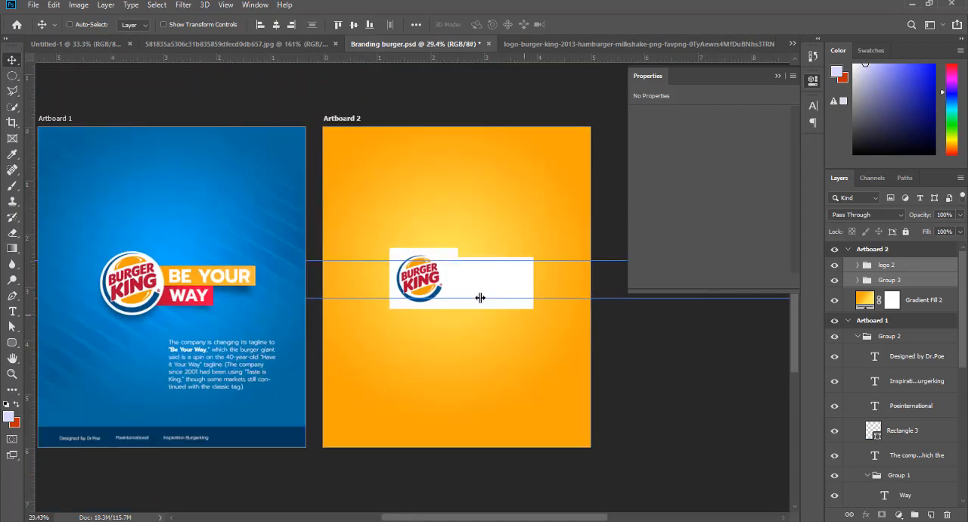
scroll(572, 336, "up", 1)
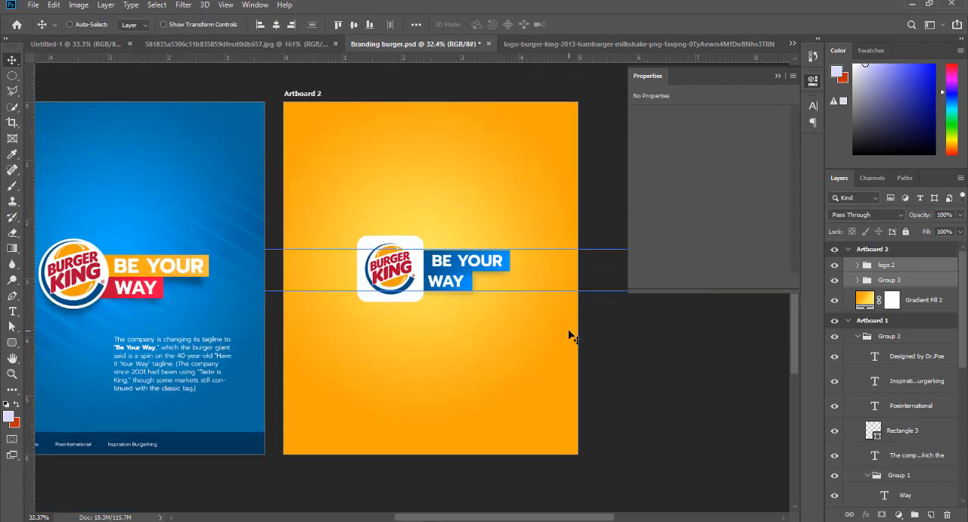
- Copy the "The company is changing its tagline" paragraph from Artboard 1 to Artboard 2, placing it beneath the logo tile and tagline
right_click(184, 340)
left_click(226, 367)
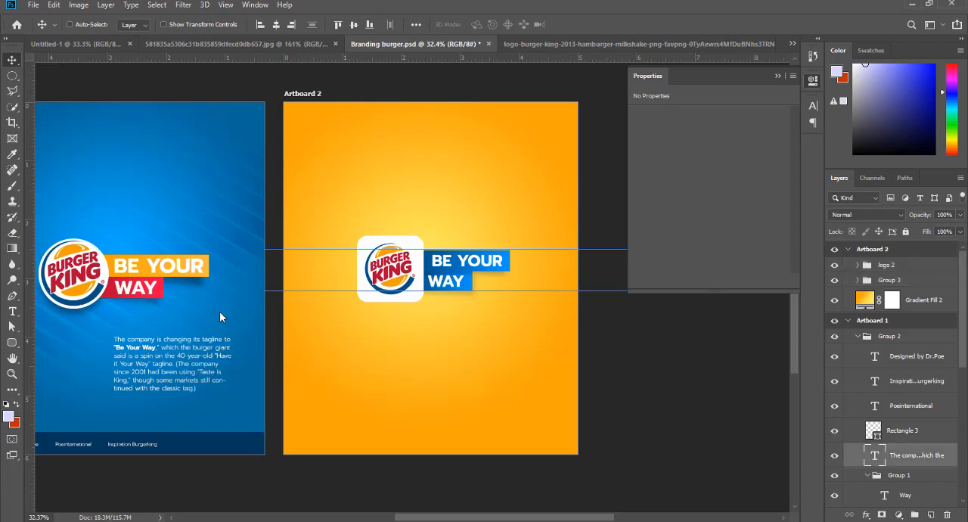
left_click_drag(155, 359, 395, 348)
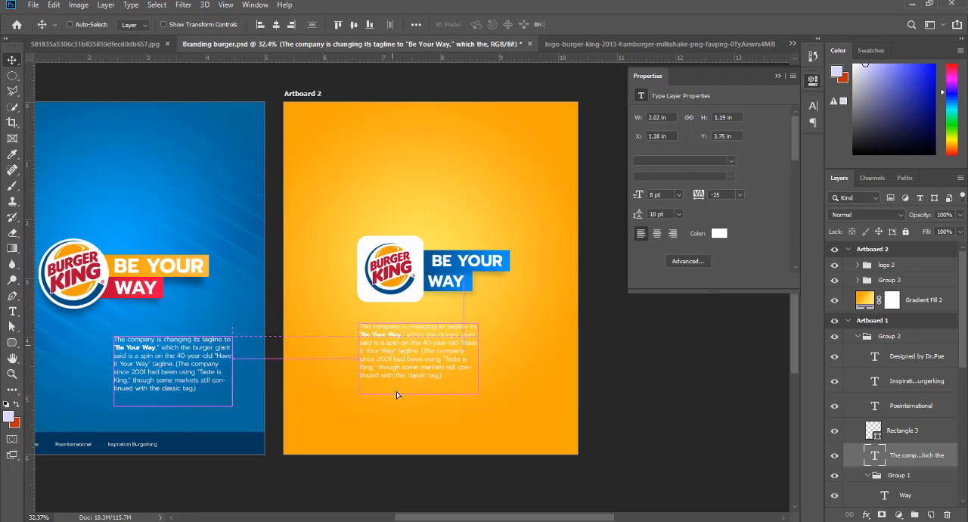
right_click(406, 373)
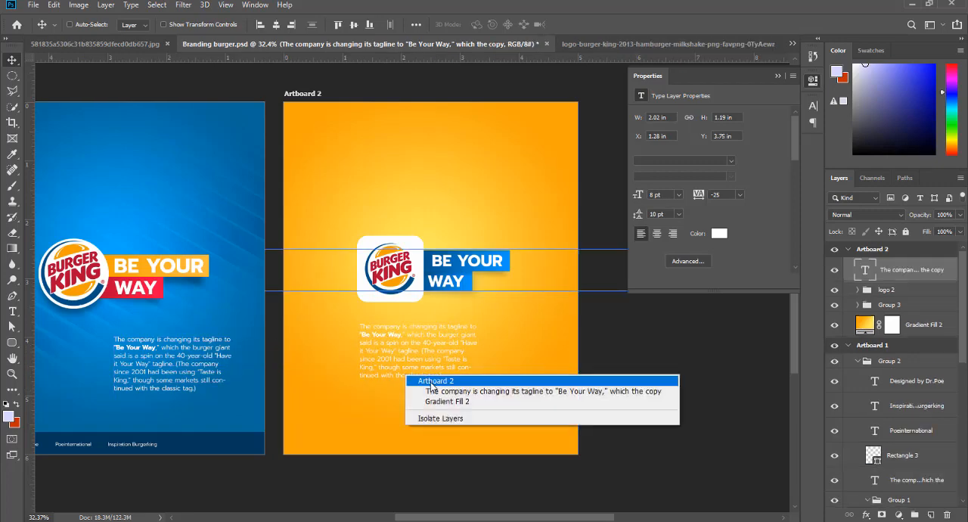
left_click(429, 390)
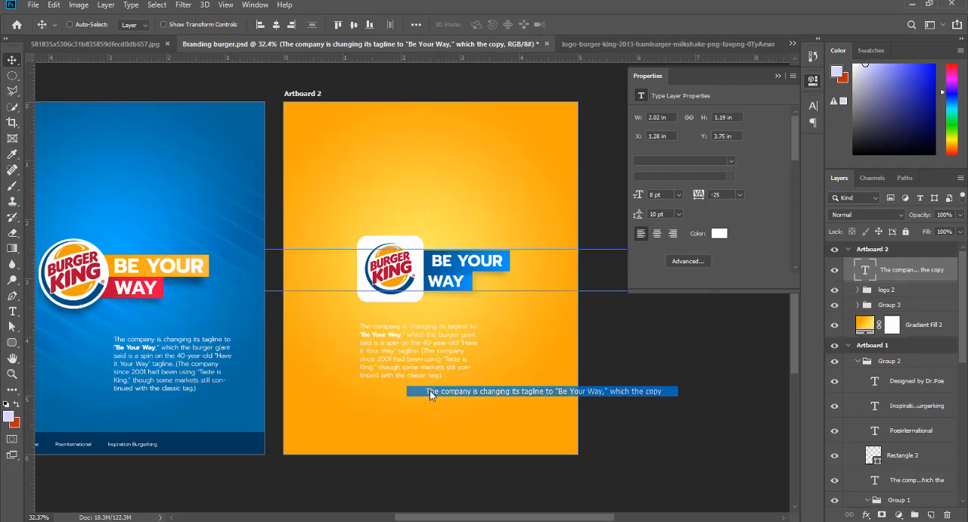
- Change the light centre colour of Artboard 2's background gradient fill to pale orange ffd37f
right_click(539, 364)
left_click(867, 325)
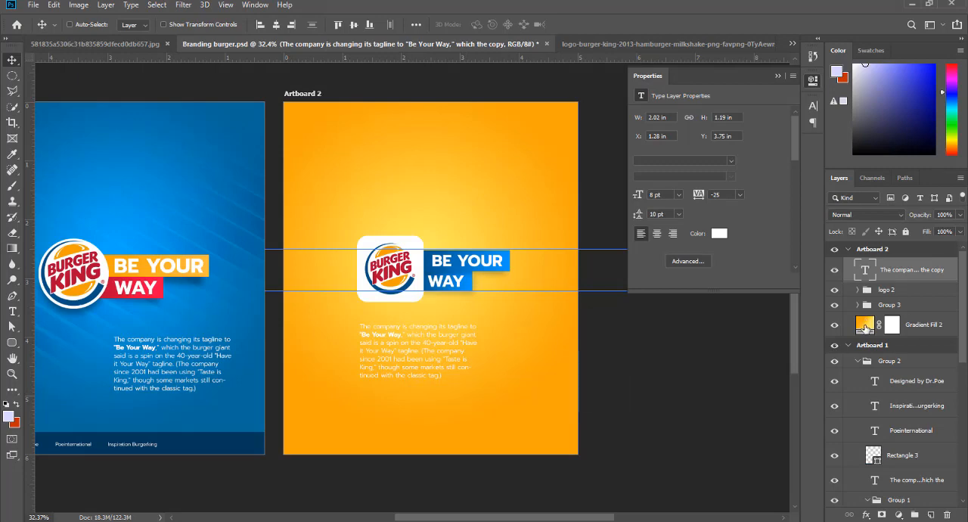
double_click(867, 324)
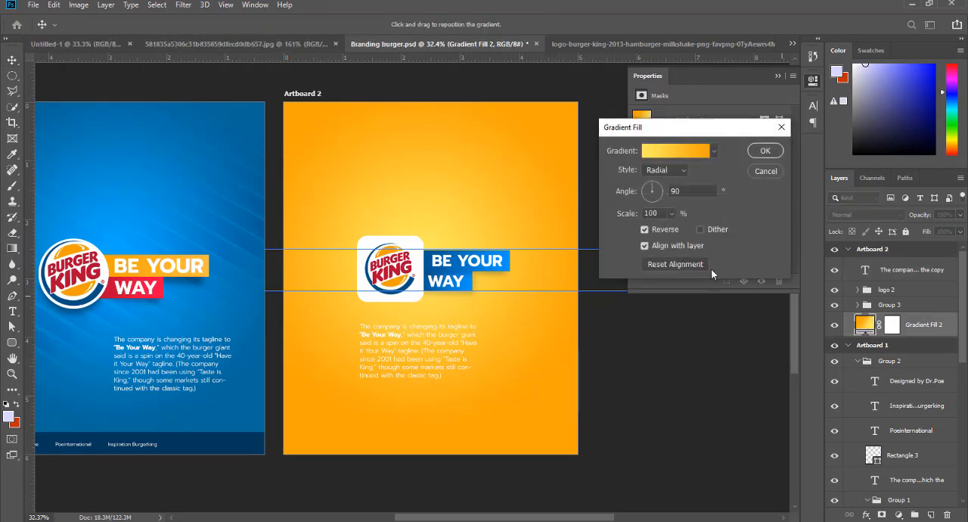
left_click(659, 155)
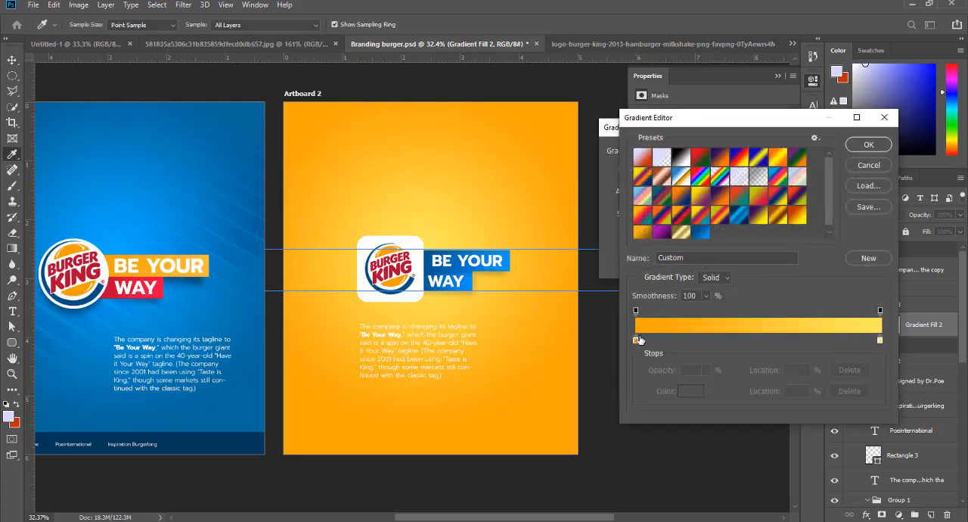
left_click(879, 341)
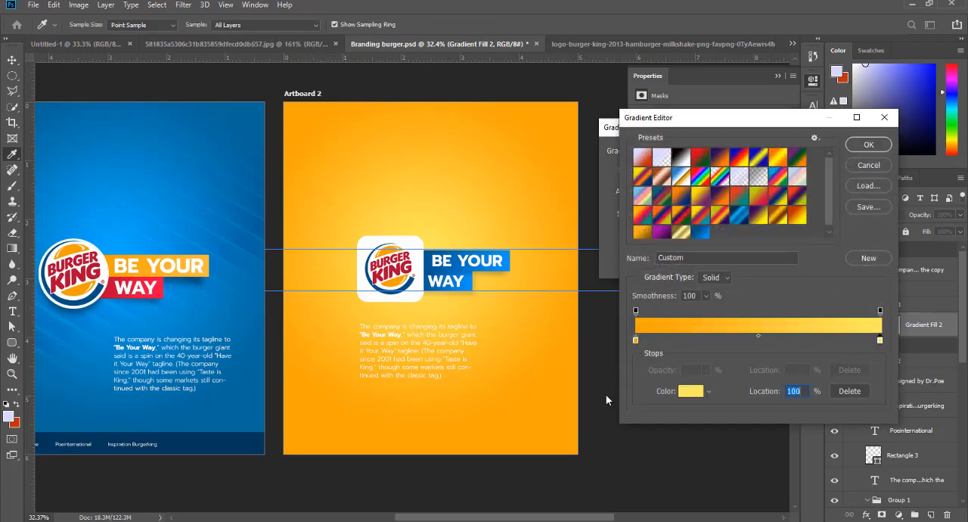
left_click(679, 391)
left_click(540, 398)
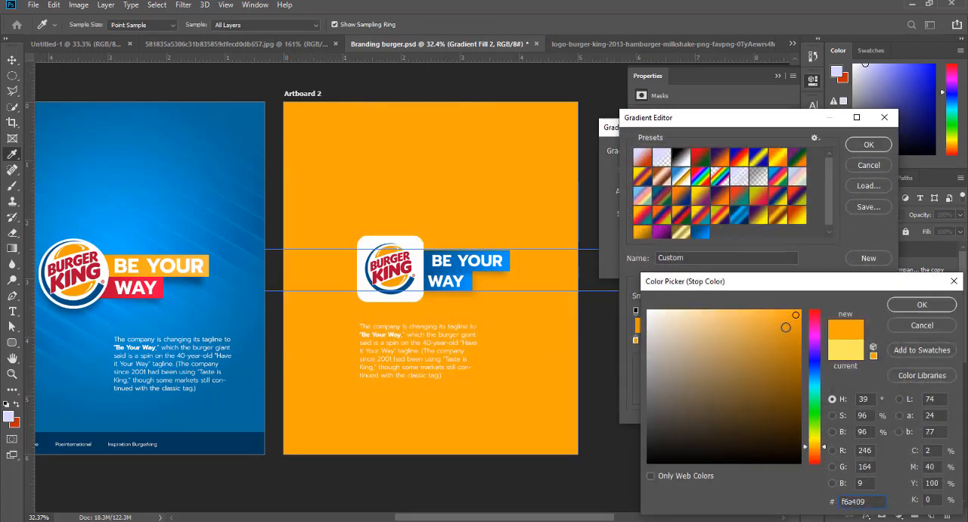
left_click_drag(779, 316, 724, 310)
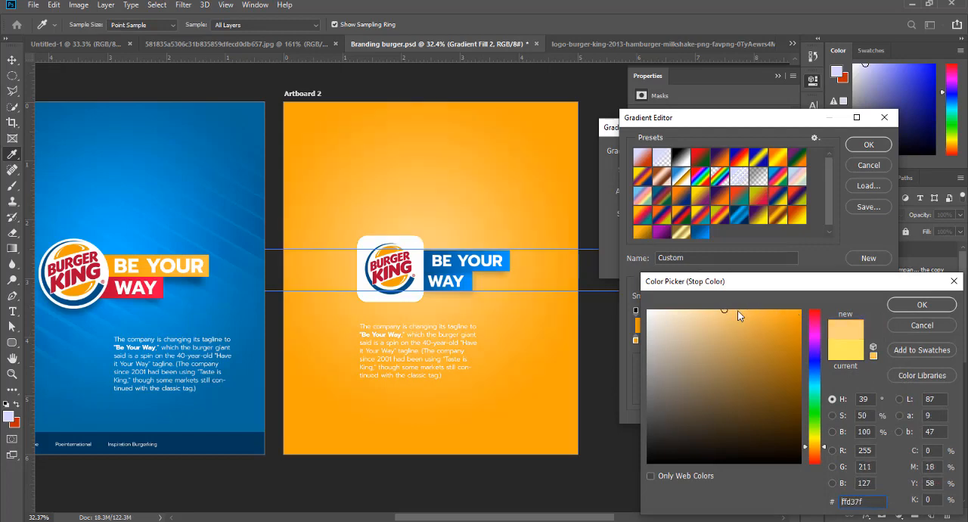
left_click(918, 307)
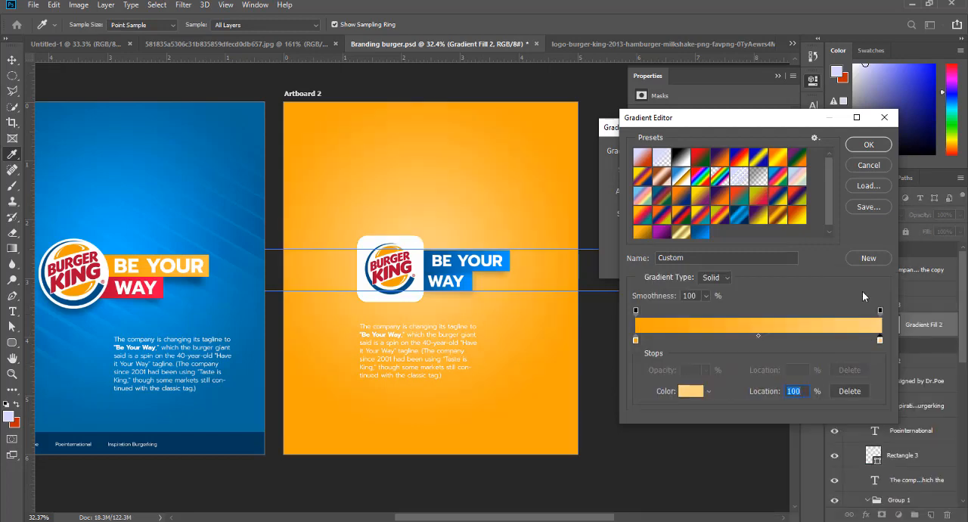
- Darken the outer colour of Artboard 2's background gradient to orange e69600 and apply the fill
left_click(634, 341)
left_click(684, 392)
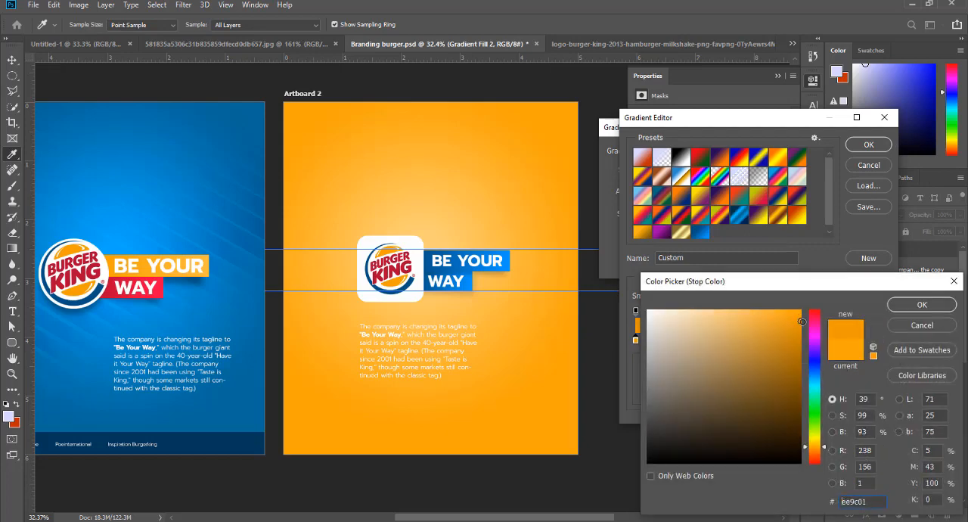
left_click(800, 325)
left_click(941, 309)
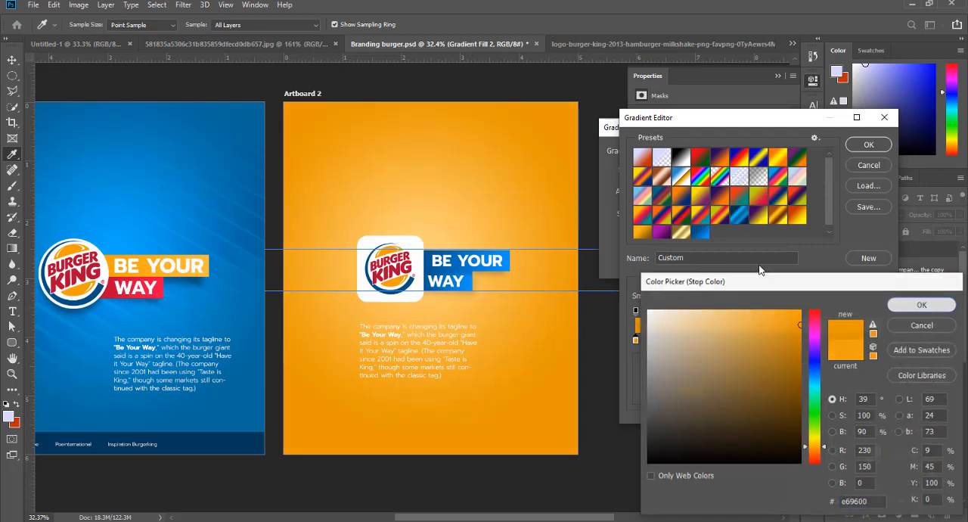
left_click(868, 144)
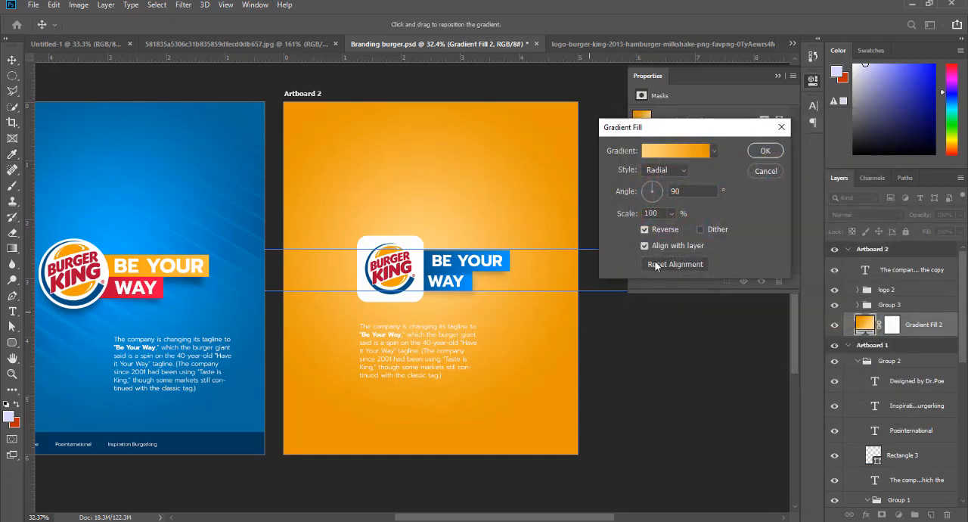
left_click(765, 152)
left_click(777, 75)
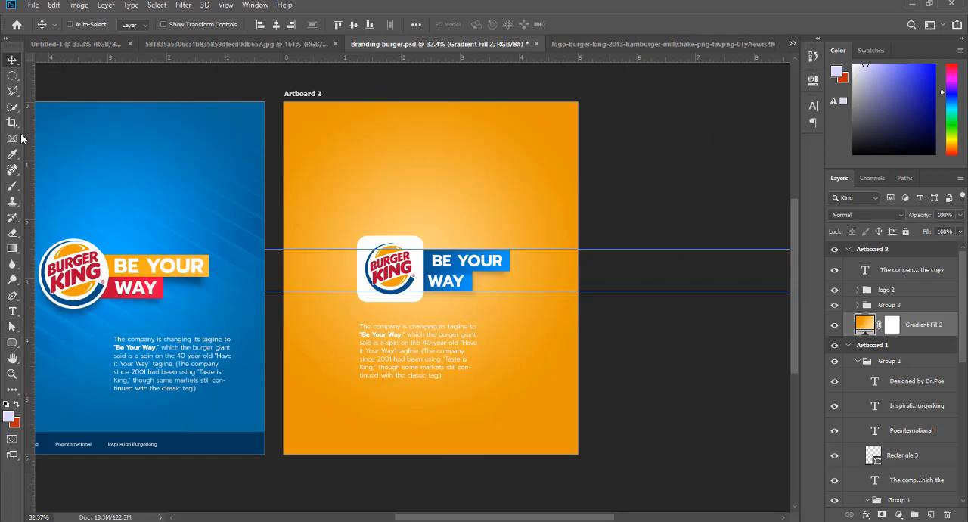
- Draw a 1603 × 170 px footer rectangle across the bottom of Artboard 2 and fill it with the logo's red, b20932
left_click(10, 343)
left_click(68, 348)
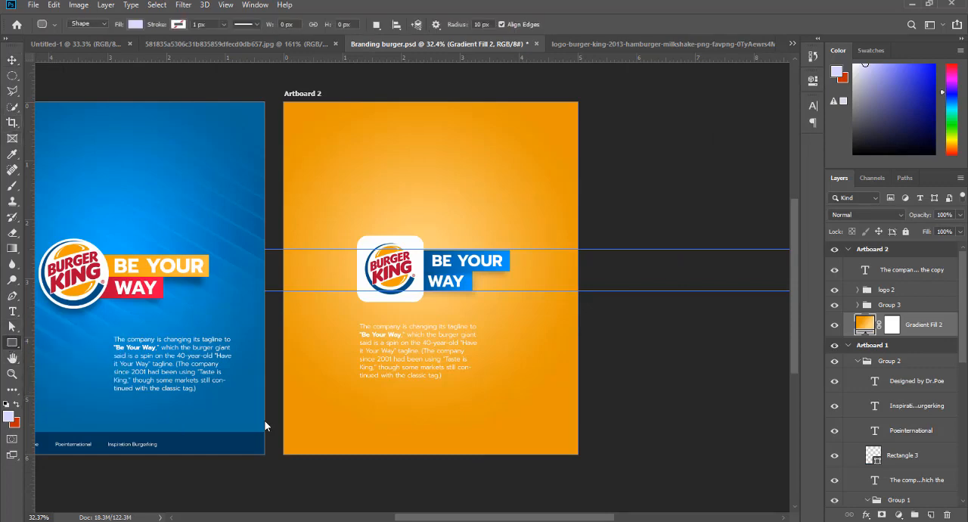
left_click_drag(273, 431, 587, 464)
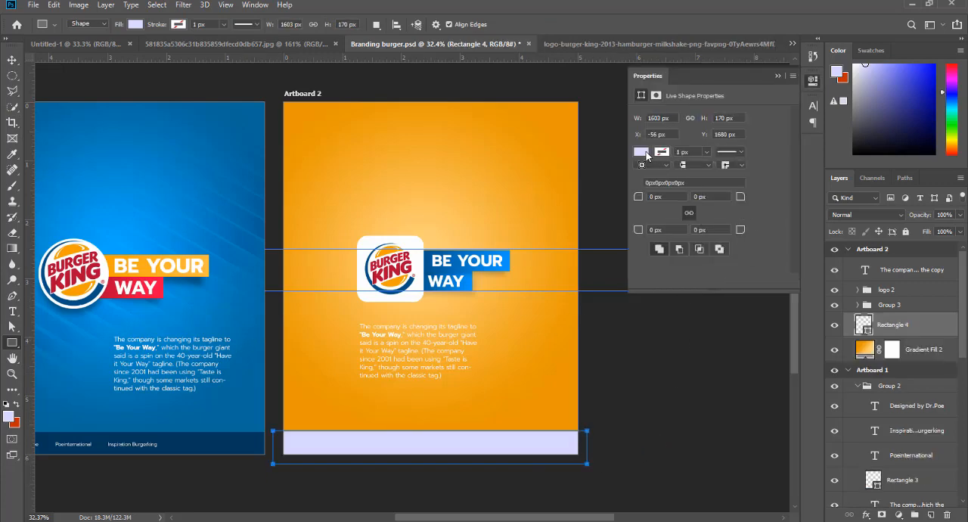
double_click(863, 324)
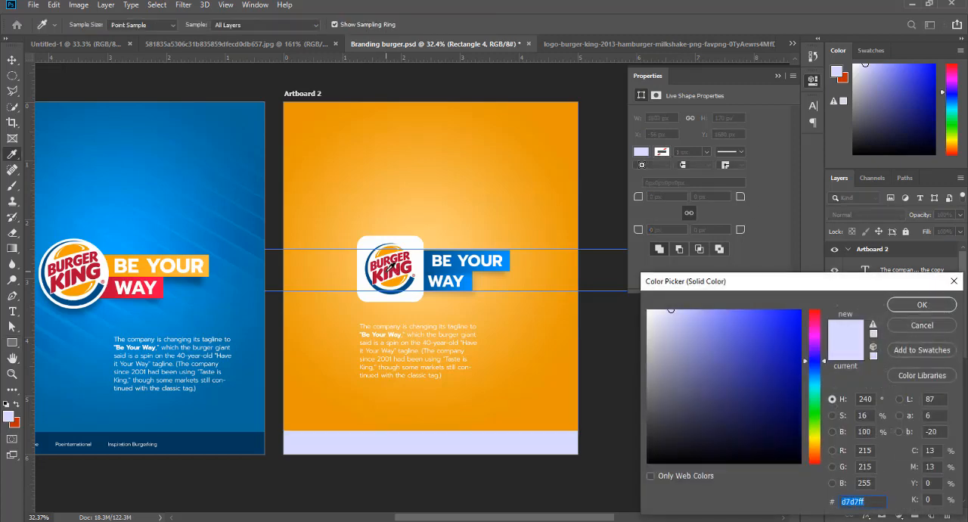
left_click(387, 270)
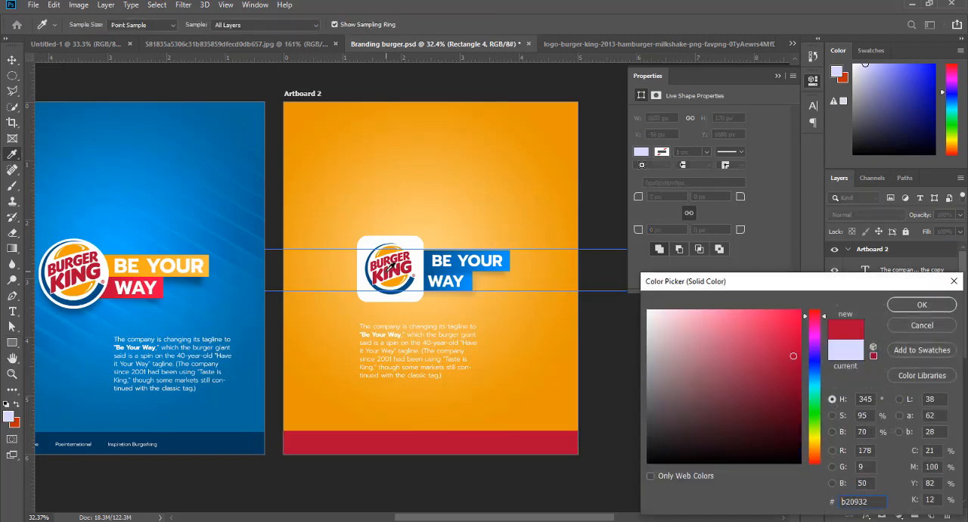
left_click(921, 305)
- Duplicate the red footer bar up and to the right, slanting the copy's left edge to form a raised tab
key("v")
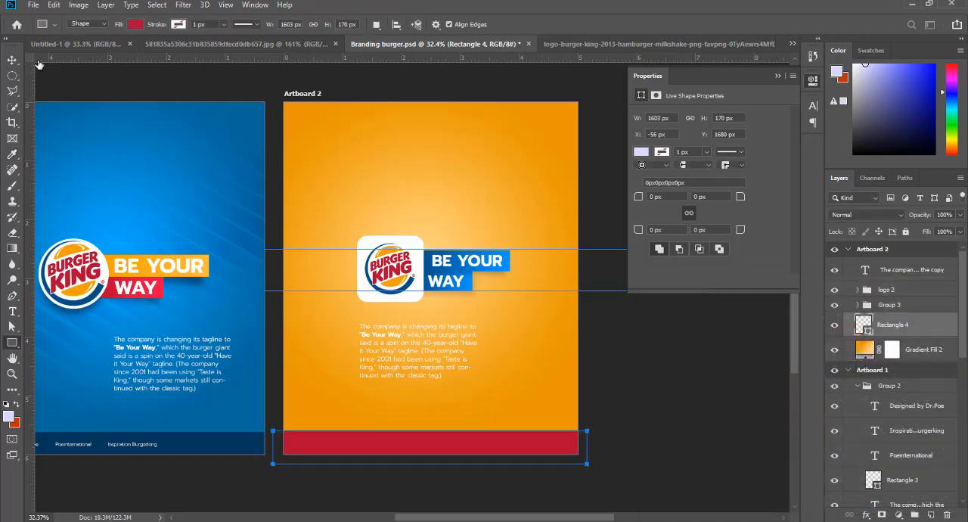
left_click_drag(459, 447, 668, 430)
key("ctrl+t")
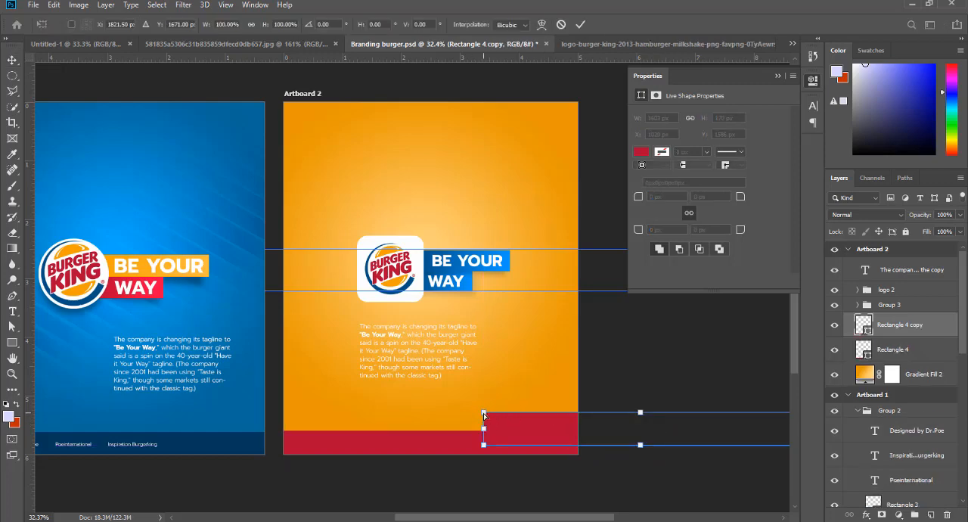
left_click_drag(484, 415, 543, 433)
key("Return")
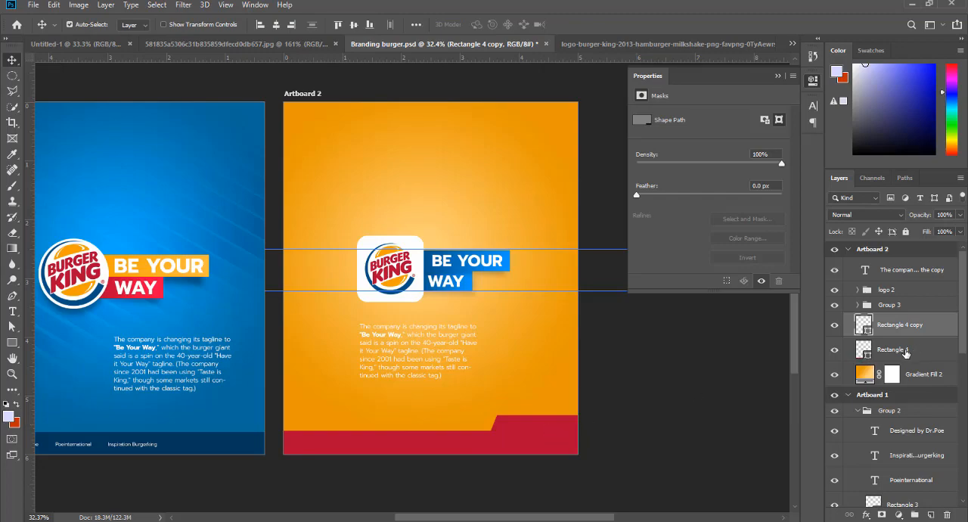
- Merge the red footer bar and its slanted copy into one shape layer
left_click(904, 348, "shift")
right_click(898, 329)
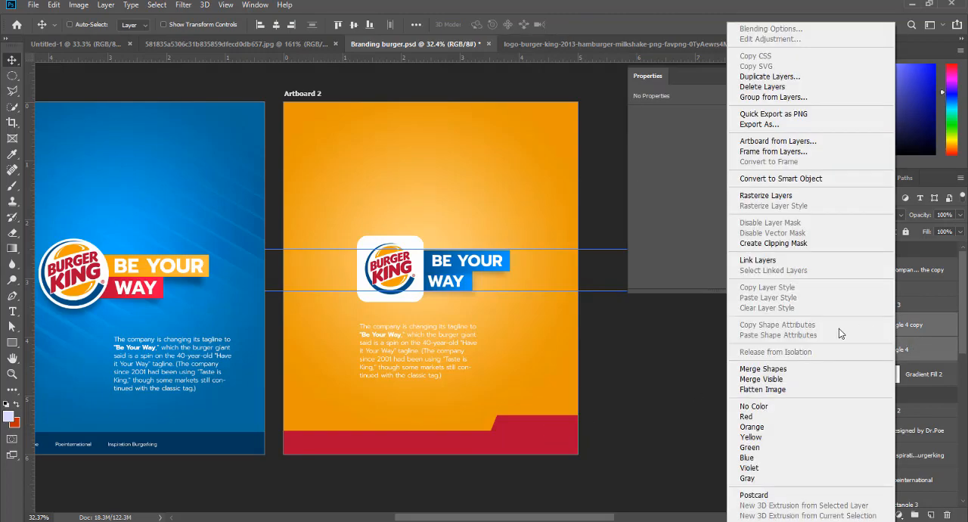
left_click(775, 369)
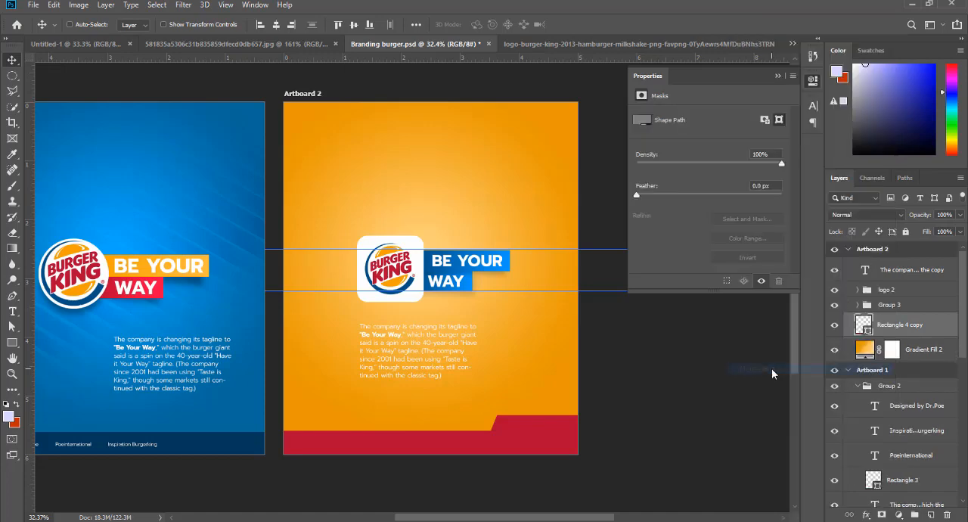
- Add a Gradient Overlay to the merged footer shape and set its starting colour to the logo's red, b00a32
left_click(867, 514)
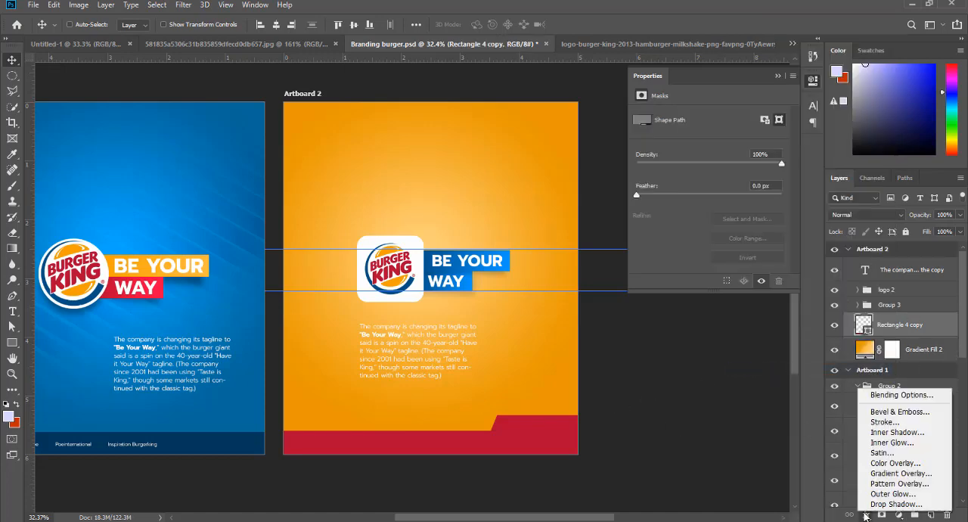
left_click(881, 473)
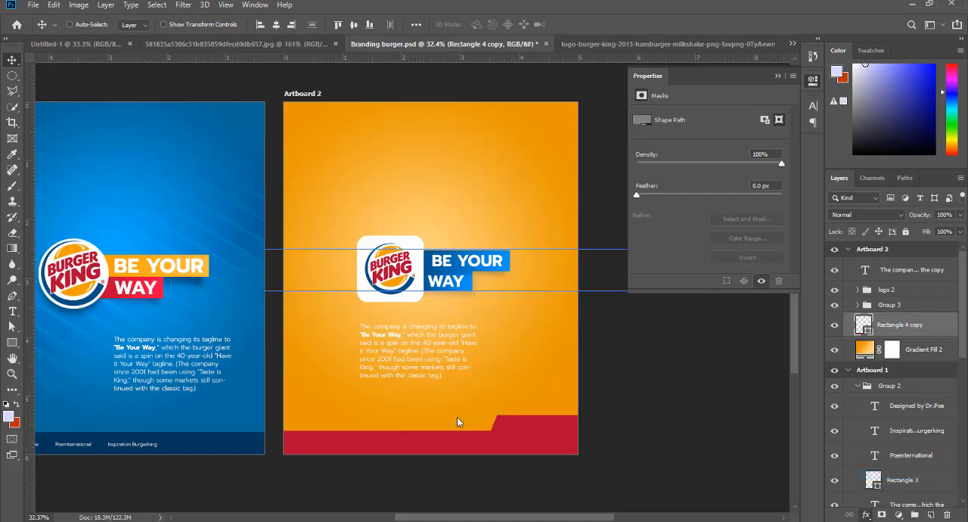
left_click(722, 230)
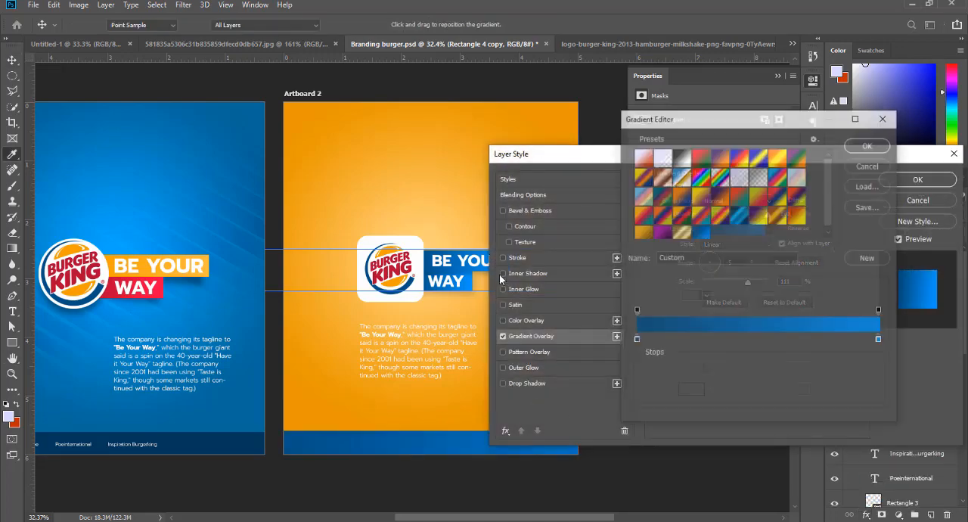
left_click(636, 339)
left_click(691, 391)
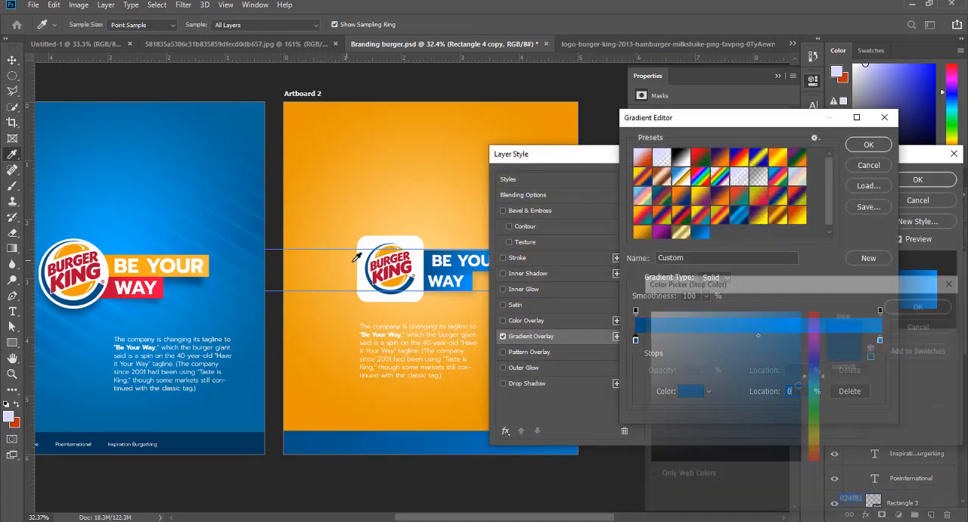
left_click(388, 282)
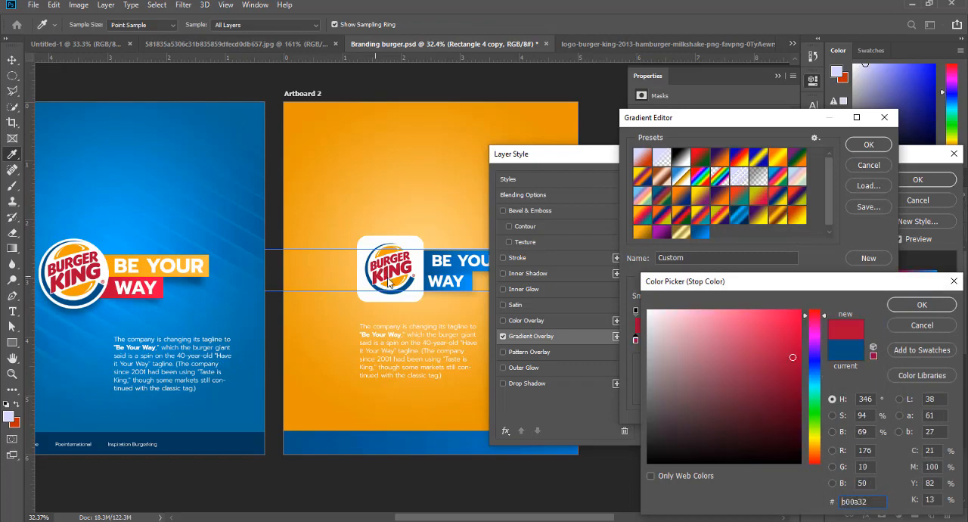
left_click(907, 306)
- Set the footer gradient overlay's end colour to dark red 540014 and apply the layer style
left_click(880, 341)
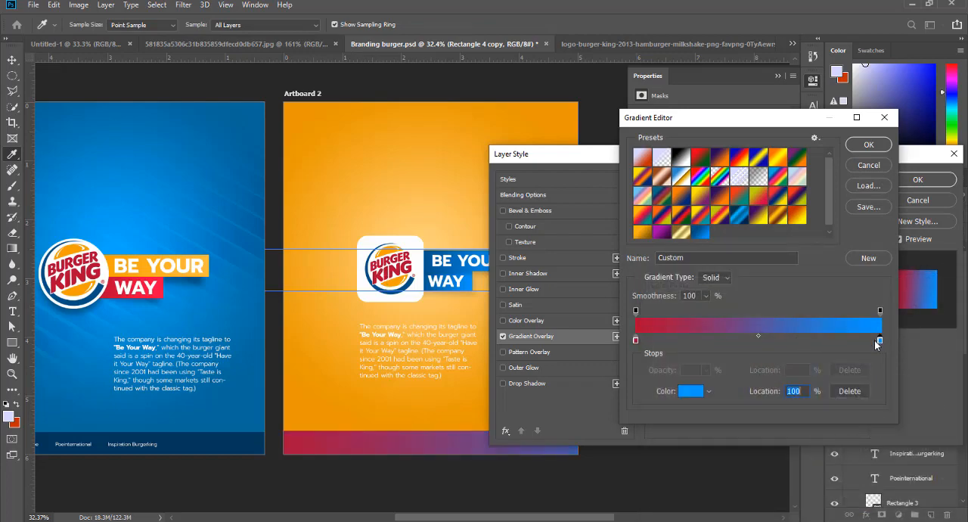
left_click(688, 392)
left_click(398, 274)
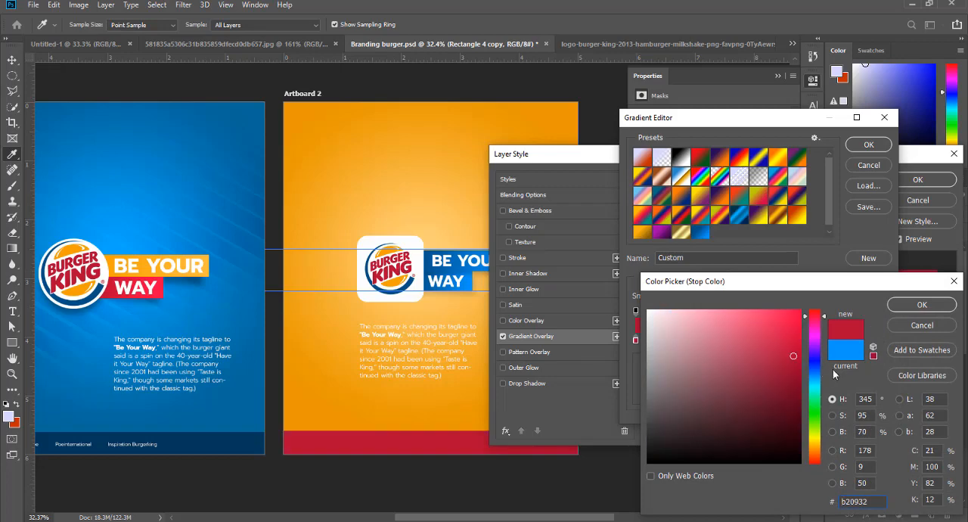
left_click_drag(792, 369, 808, 413)
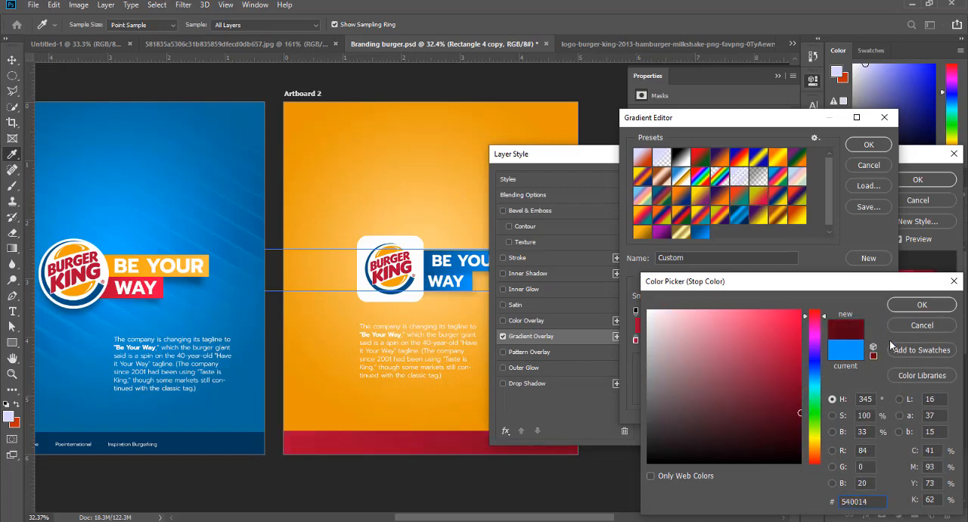
left_click(922, 304)
left_click(869, 144)
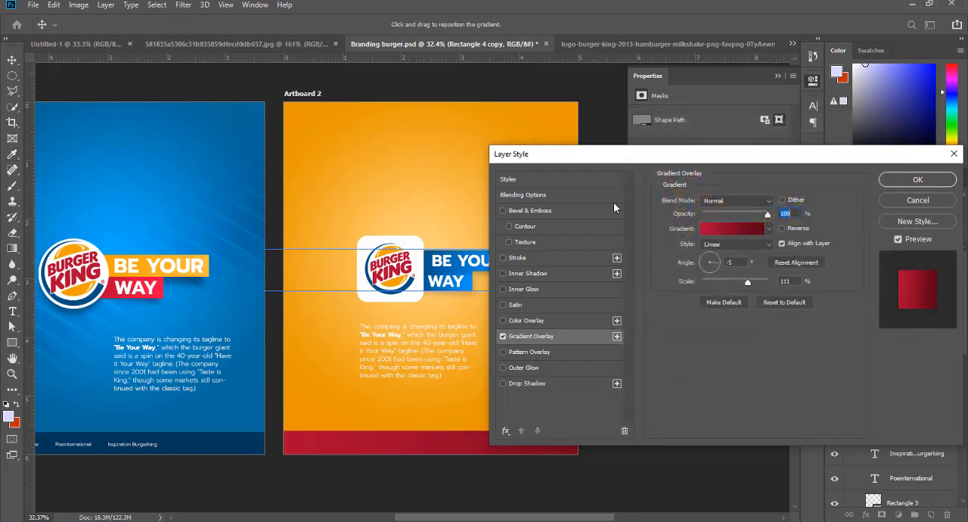
left_click_drag(647, 159, 744, 157)
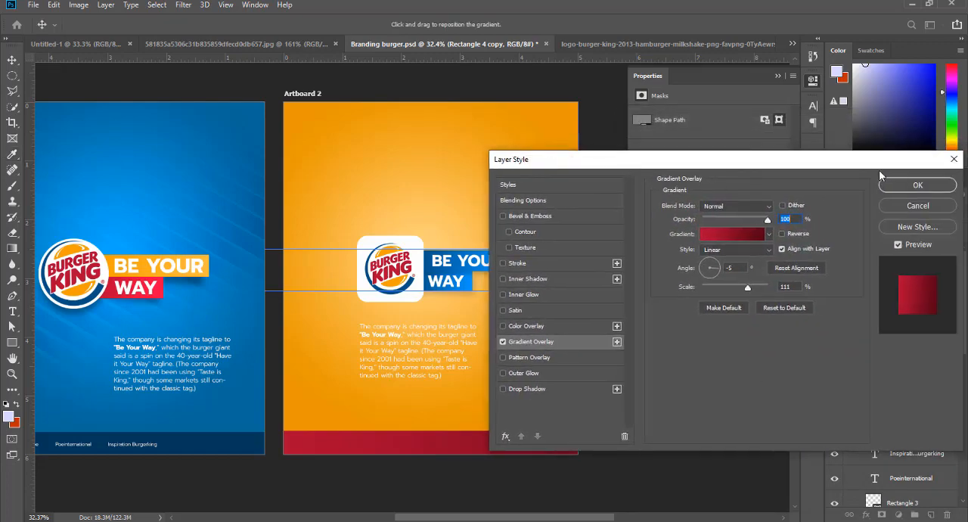
left_click(900, 186)
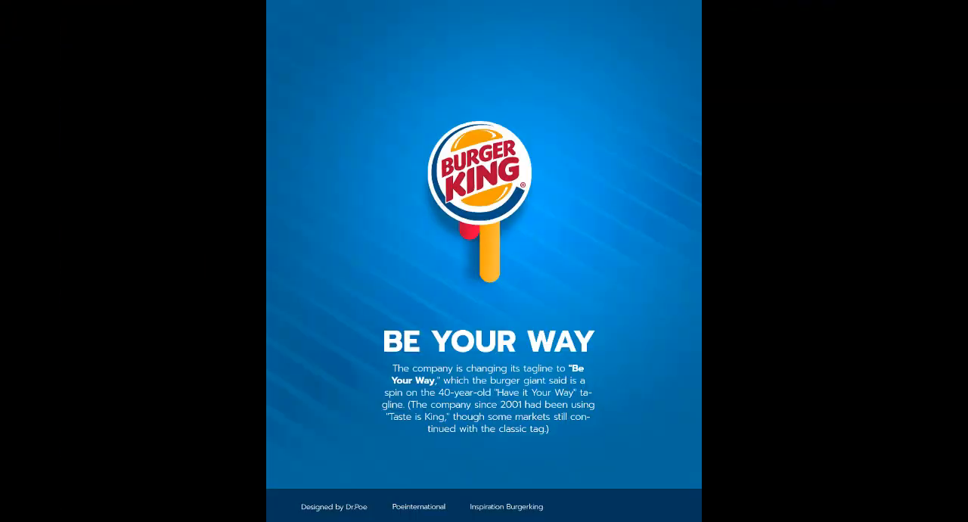